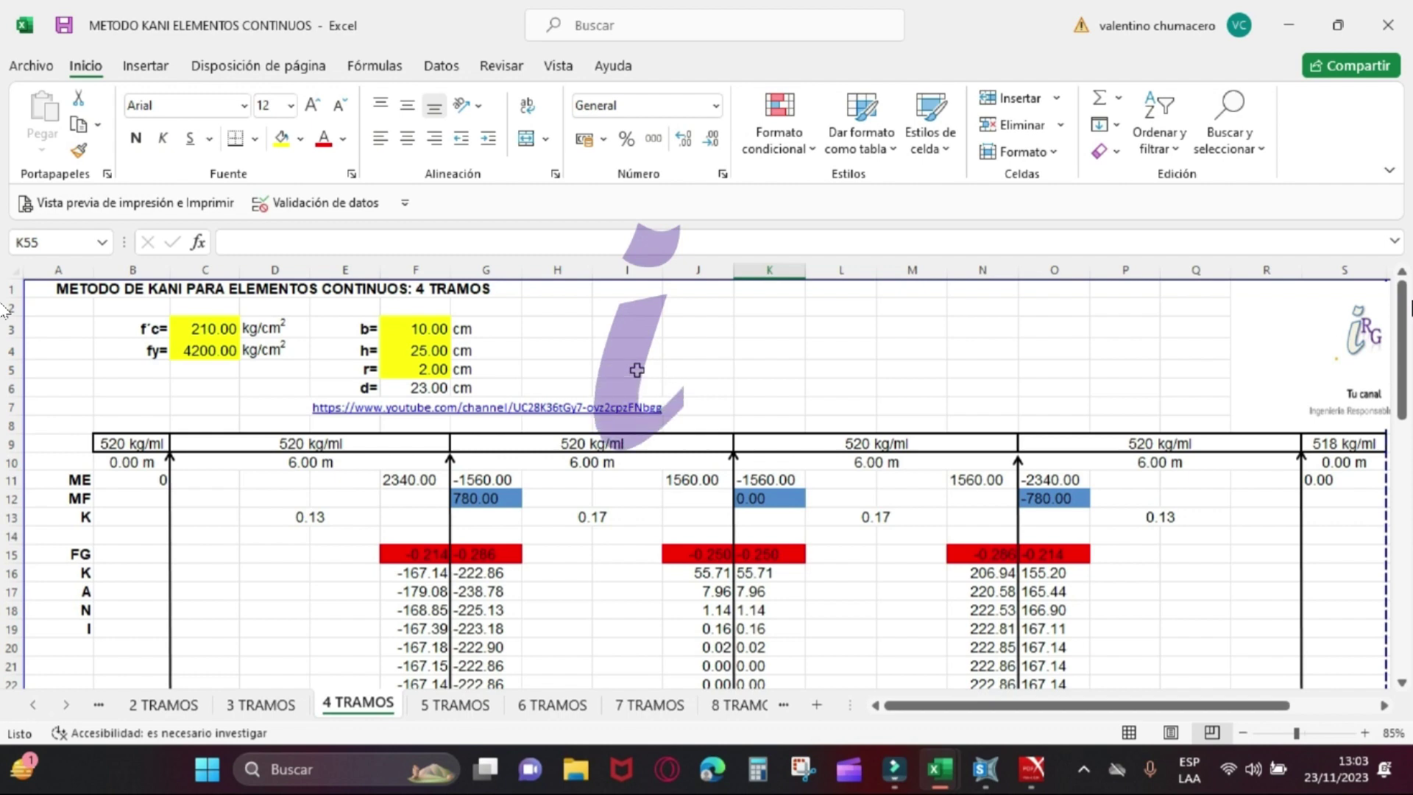
Step: Scroll to the coefficient-method moments and check the first span's positive moment formula
scroll(636, 370, down, 3)
scroll(636, 370, down, 2)
scroll(639, 360, up, 5)
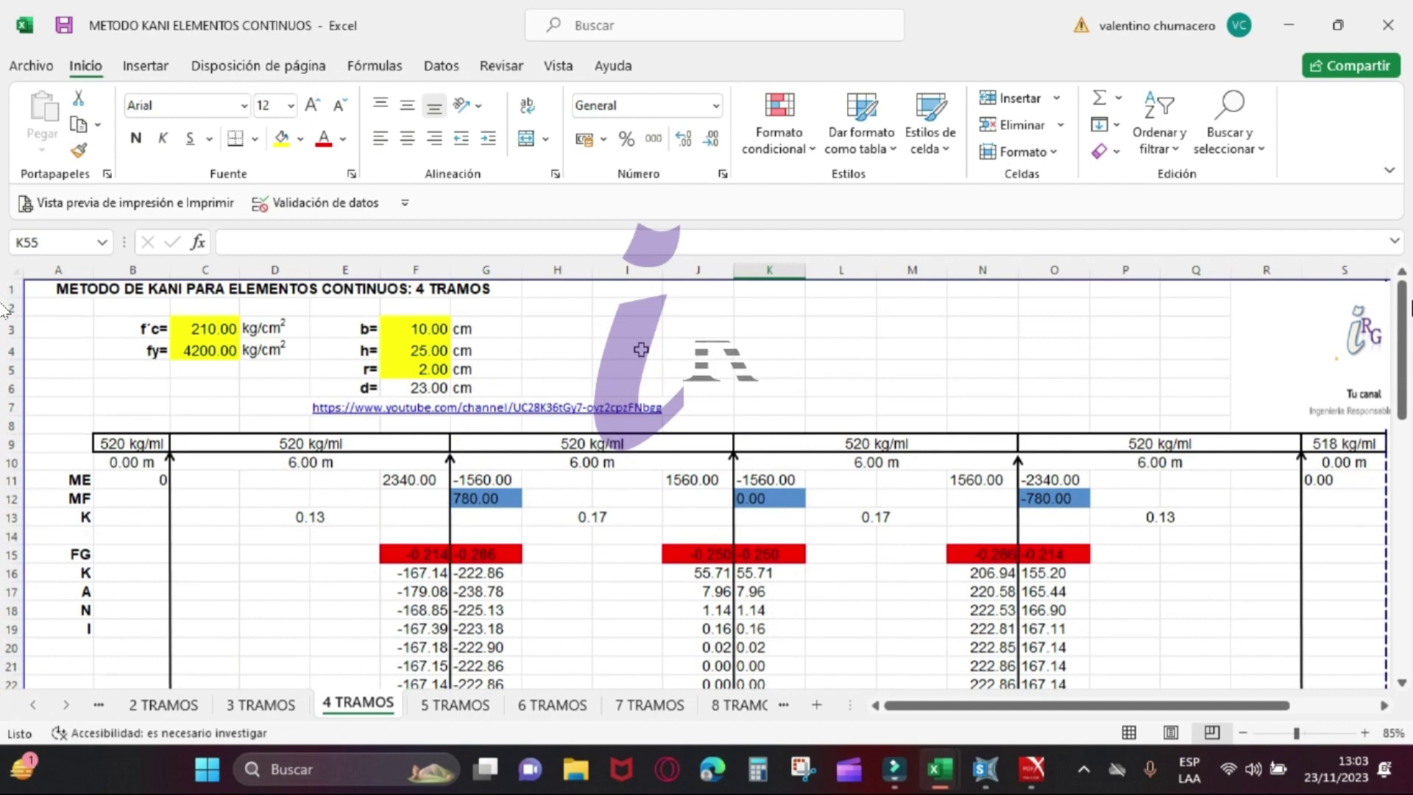
scroll(546, 362, down, 5)
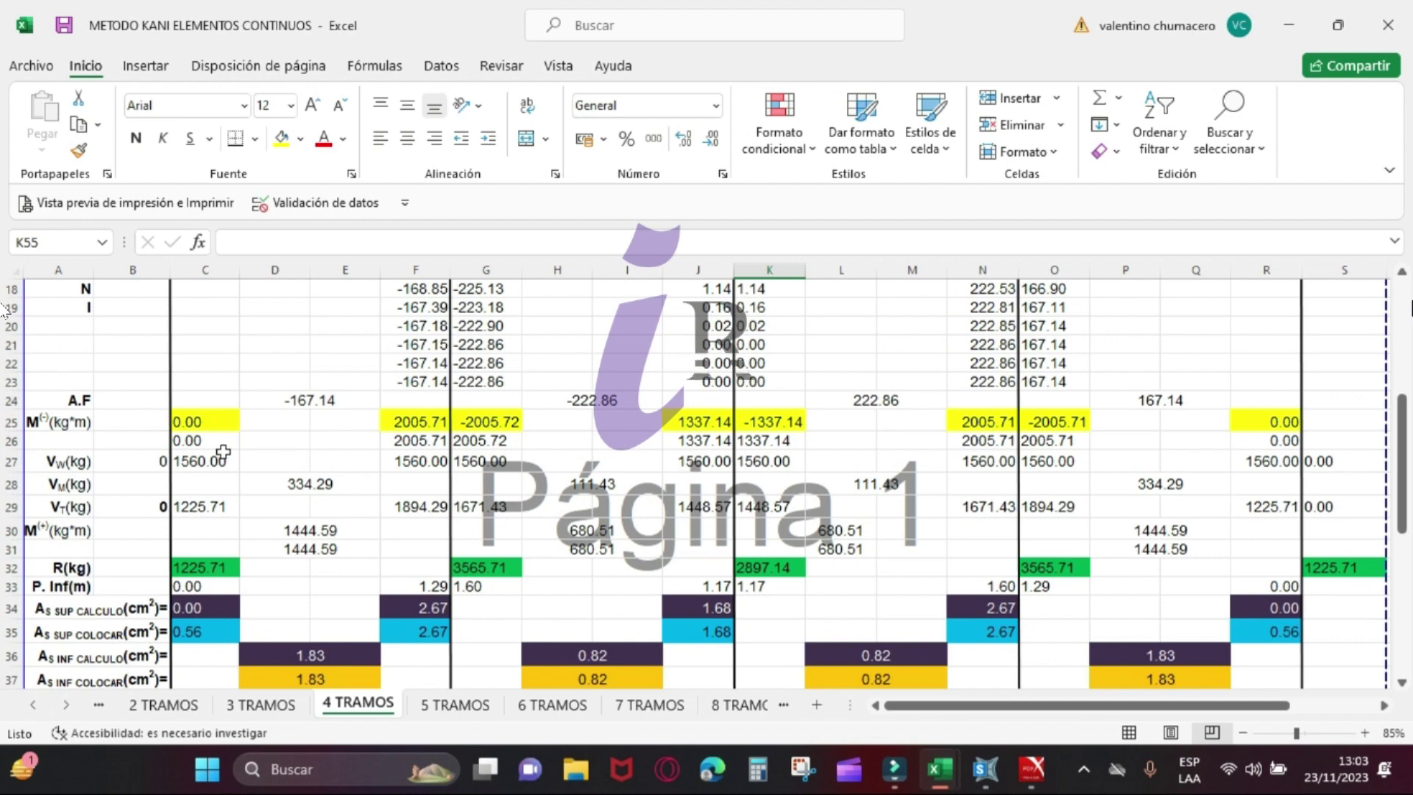
click(304, 524)
scroll(304, 523, up, 6)
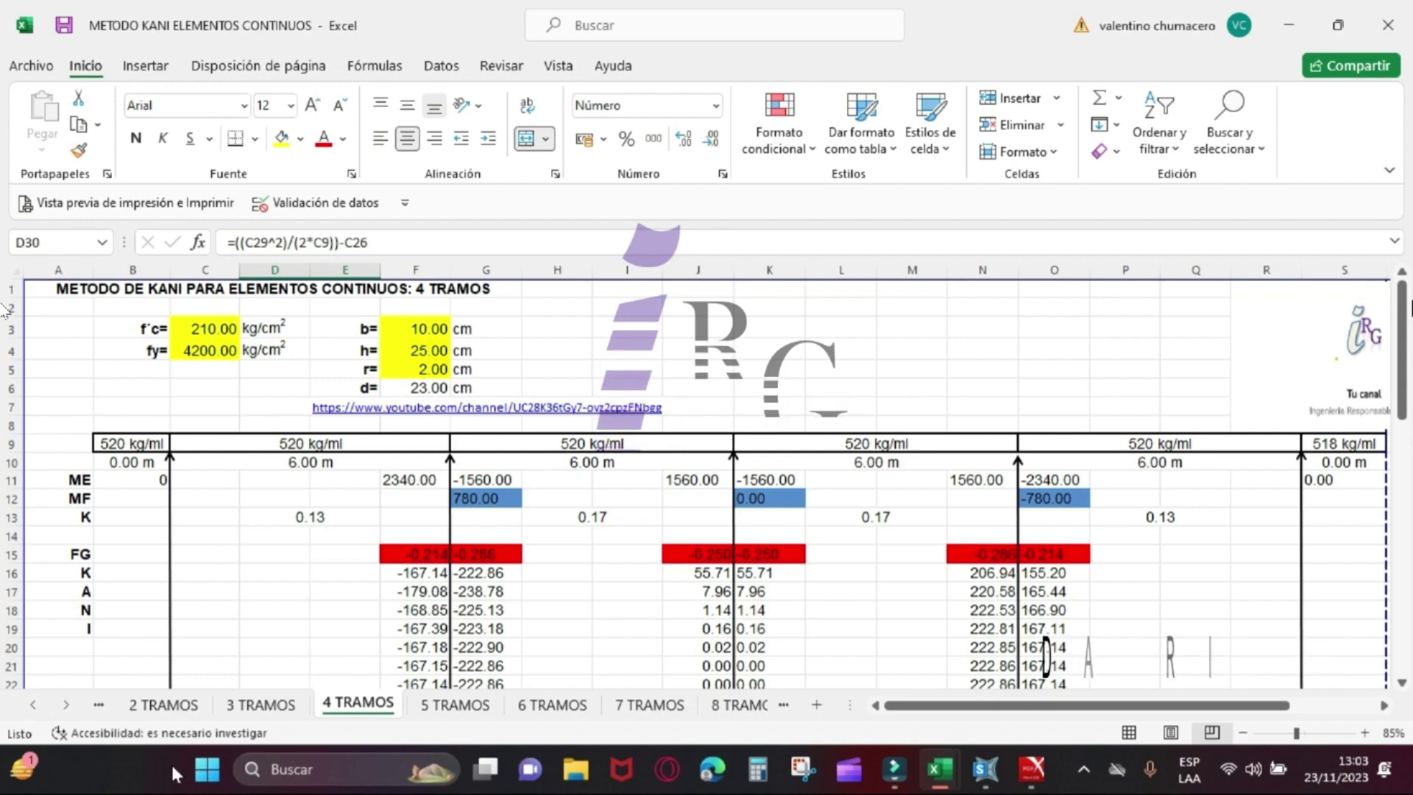
Step: Browse the 3, 5, 6, 7 and 8 TRAMOS sheets, then return to 4 TRAMOS
click(260, 704)
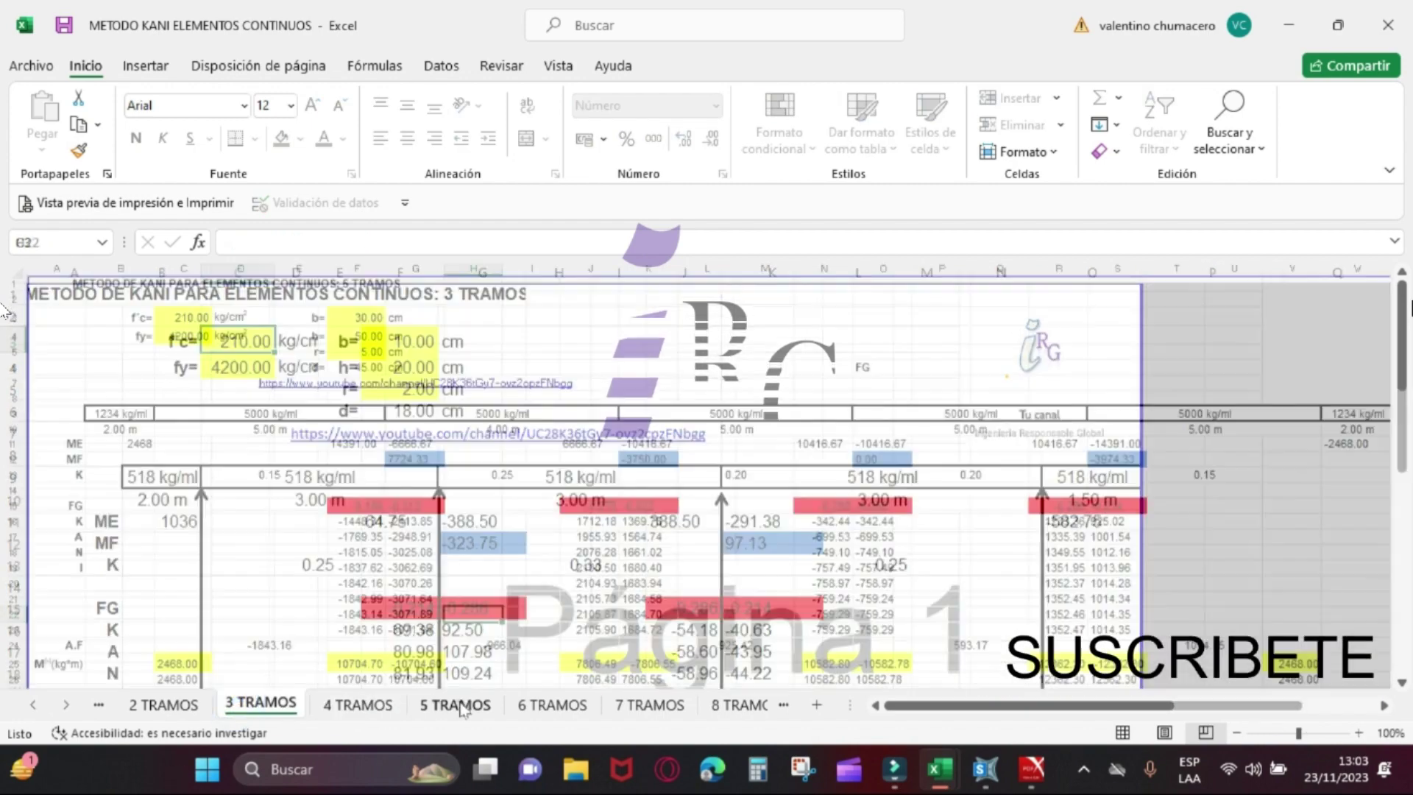
click(461, 709)
click(552, 705)
click(649, 705)
click(740, 707)
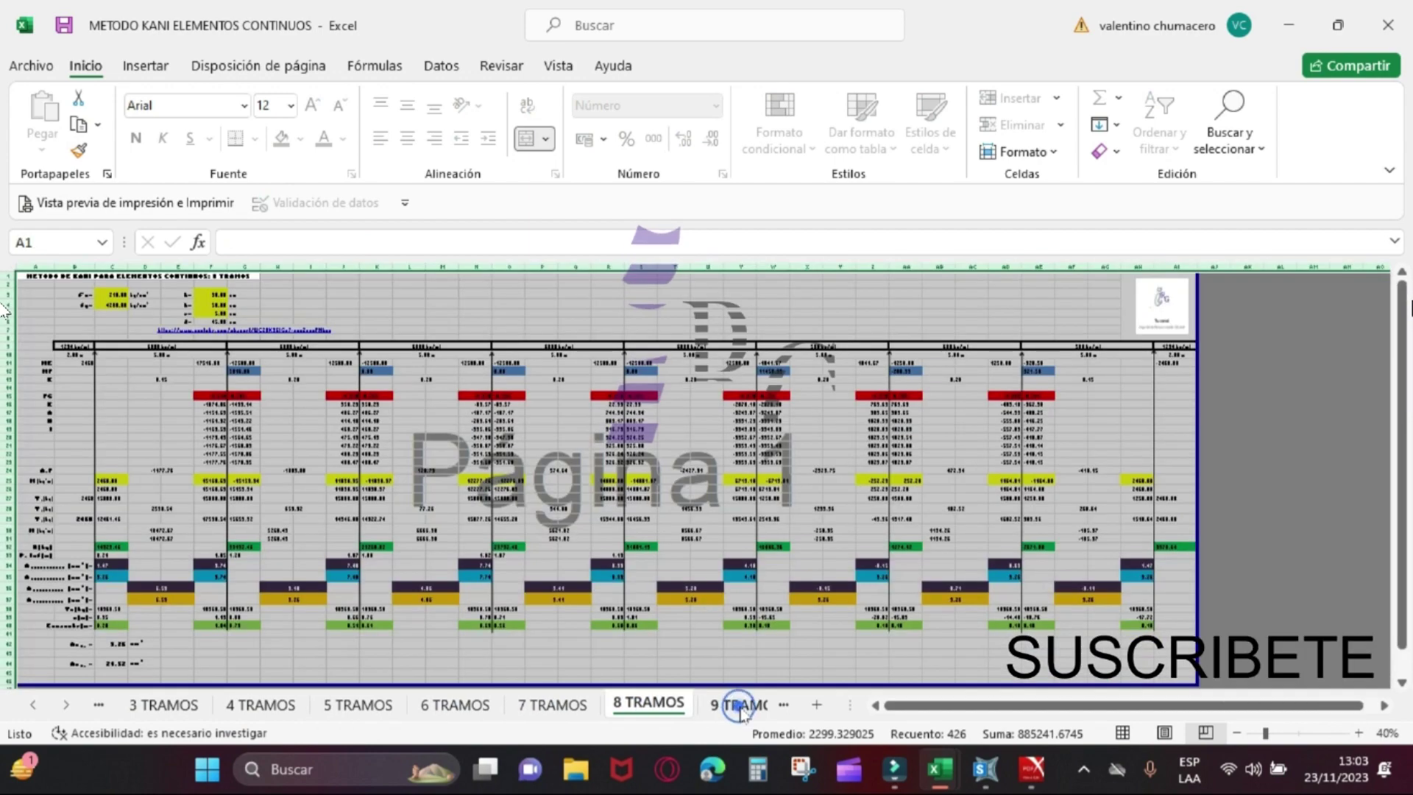
click(260, 704)
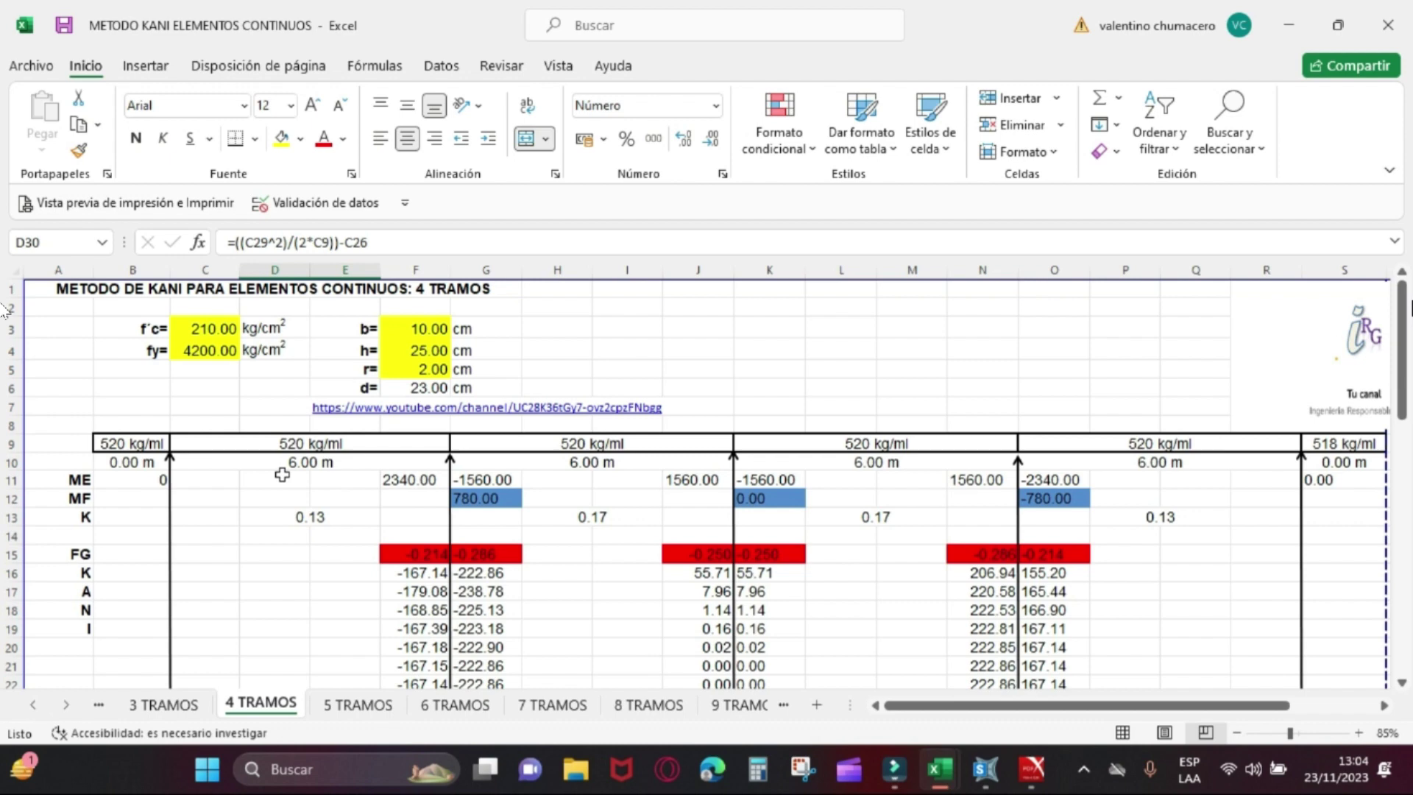
Step: Scroll to METODO DE LOS COEFICIENTES, then bring up the E060 norm at section 8.3, page 56
scroll(258, 547, down, 5)
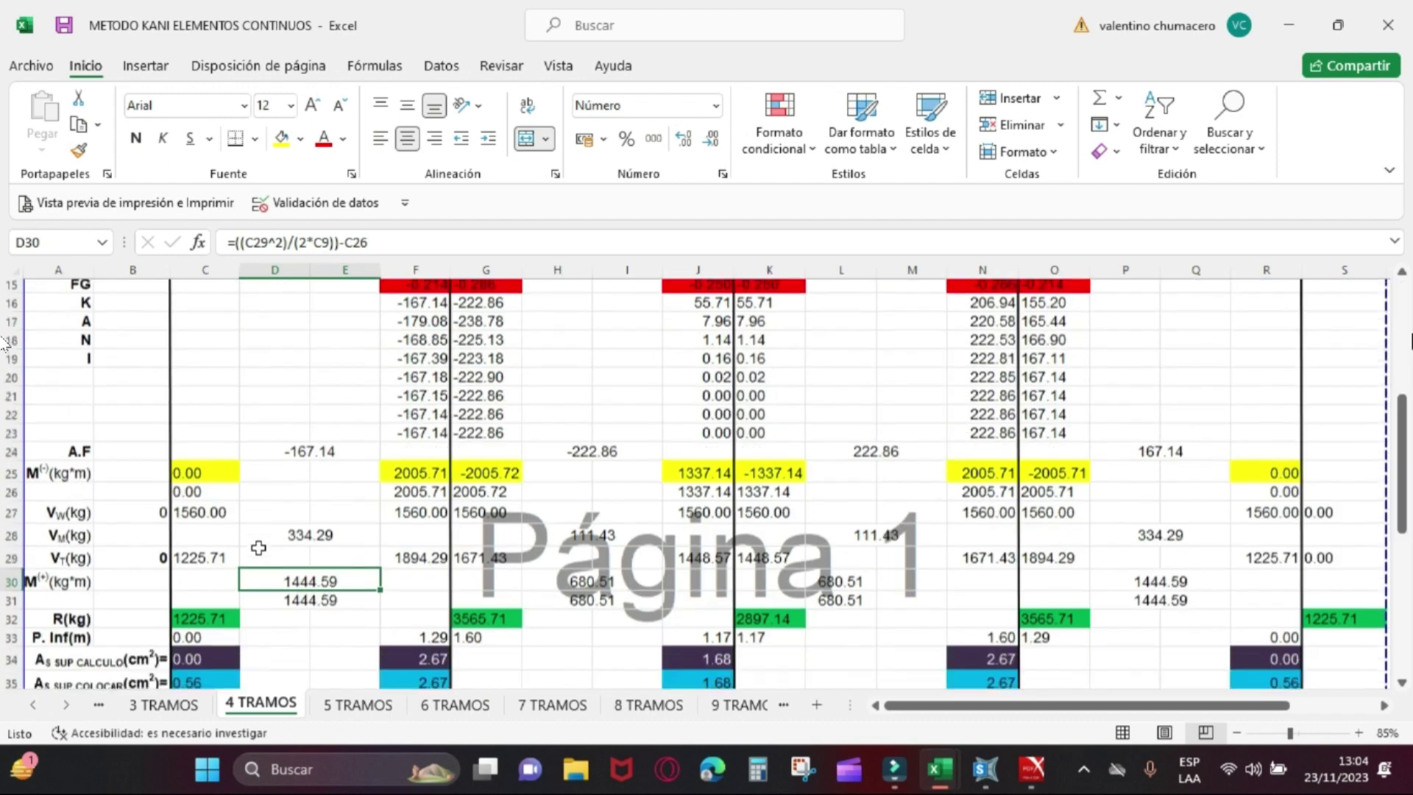
scroll(259, 548, down, 1)
scroll(258, 547, down, 5)
scroll(259, 547, down, 6)
scroll(258, 548, up, 6)
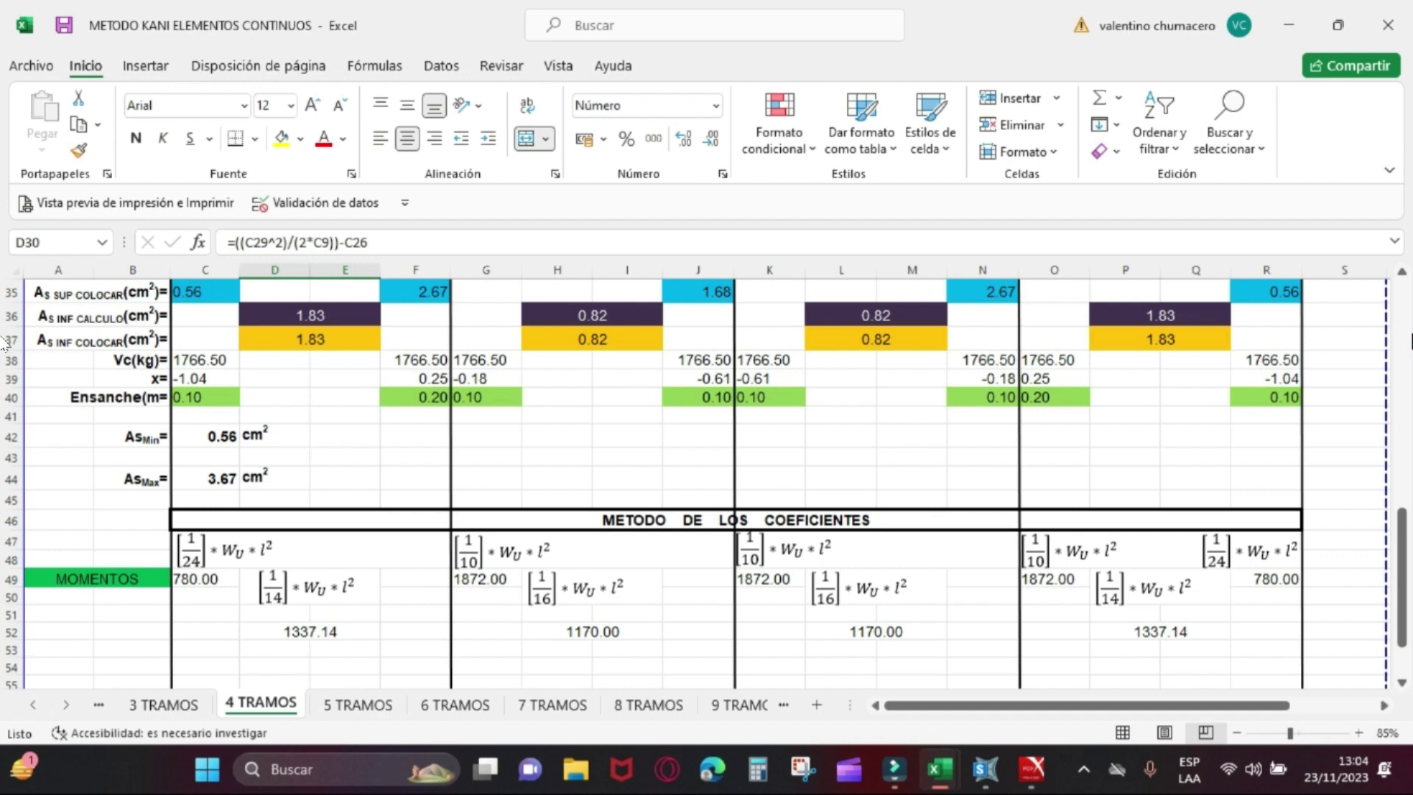
click(1033, 769)
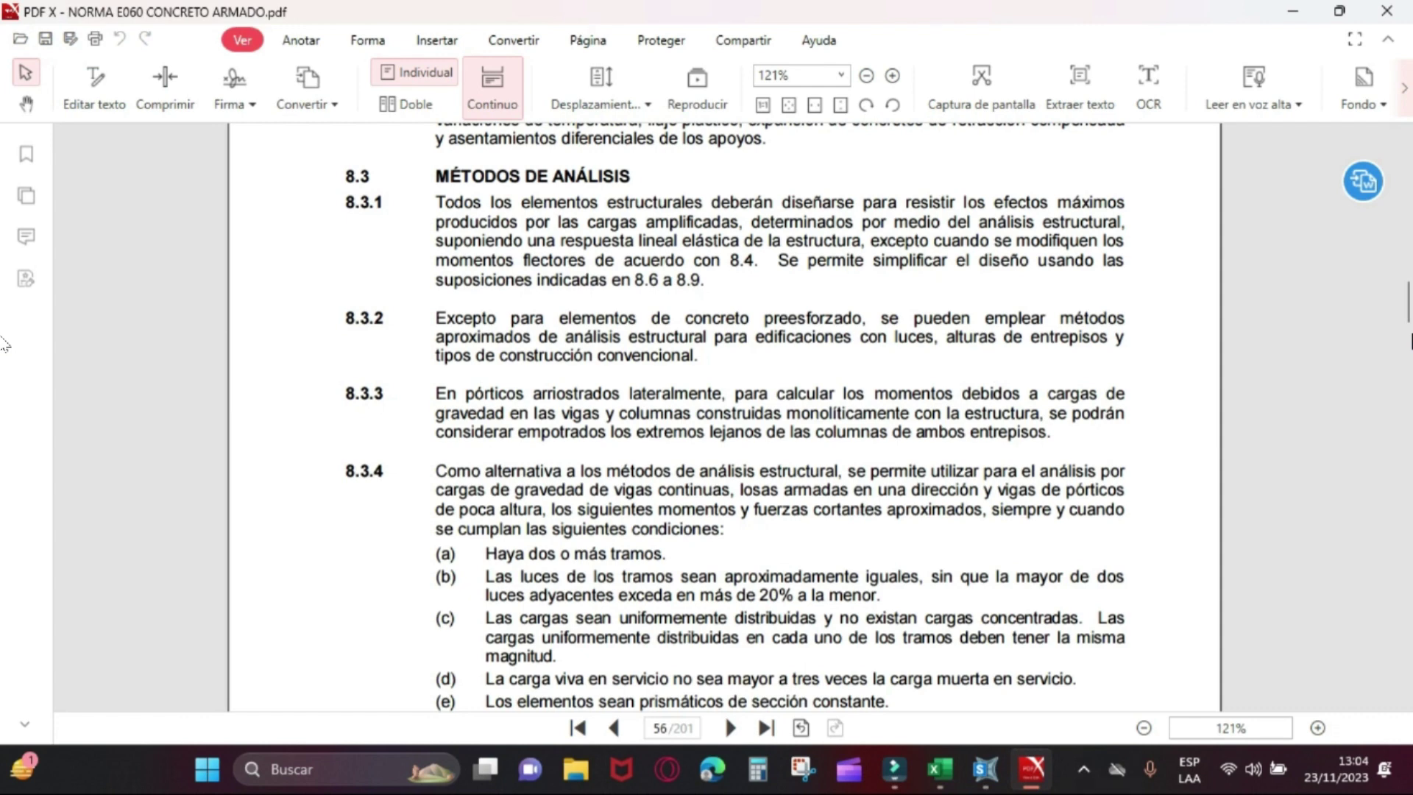
scroll(4, 344, up, 1)
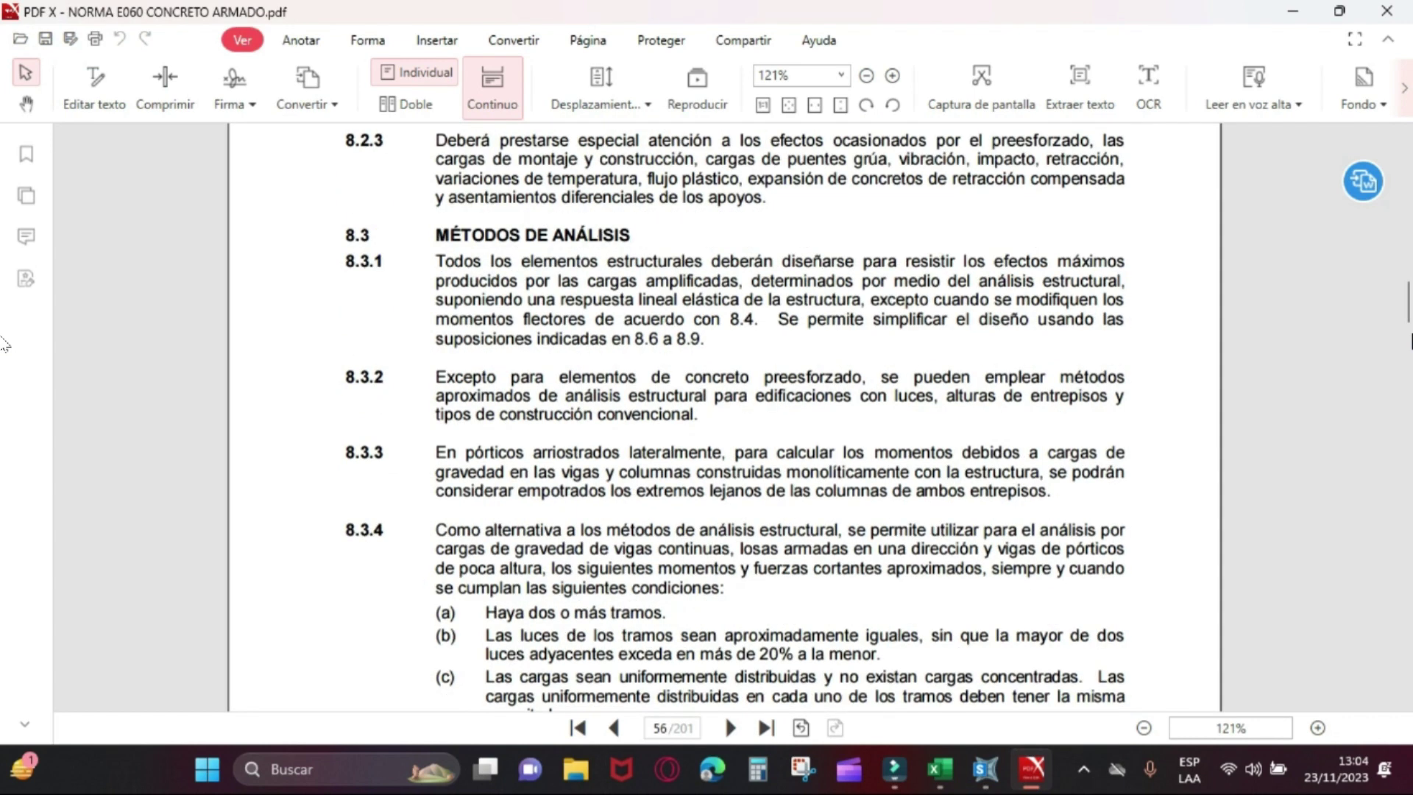
scroll(4, 344, down, 2)
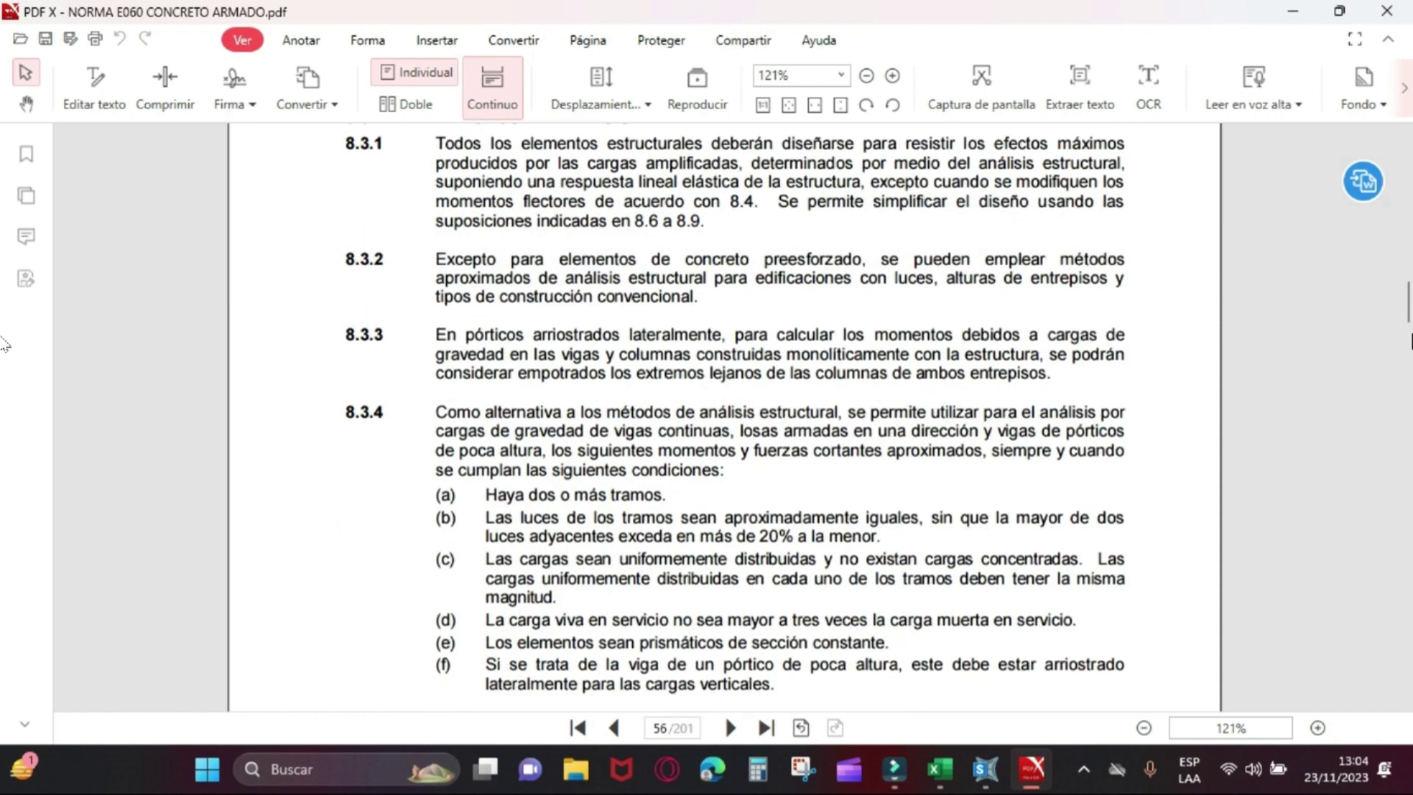
scroll(3, 344, down, 2)
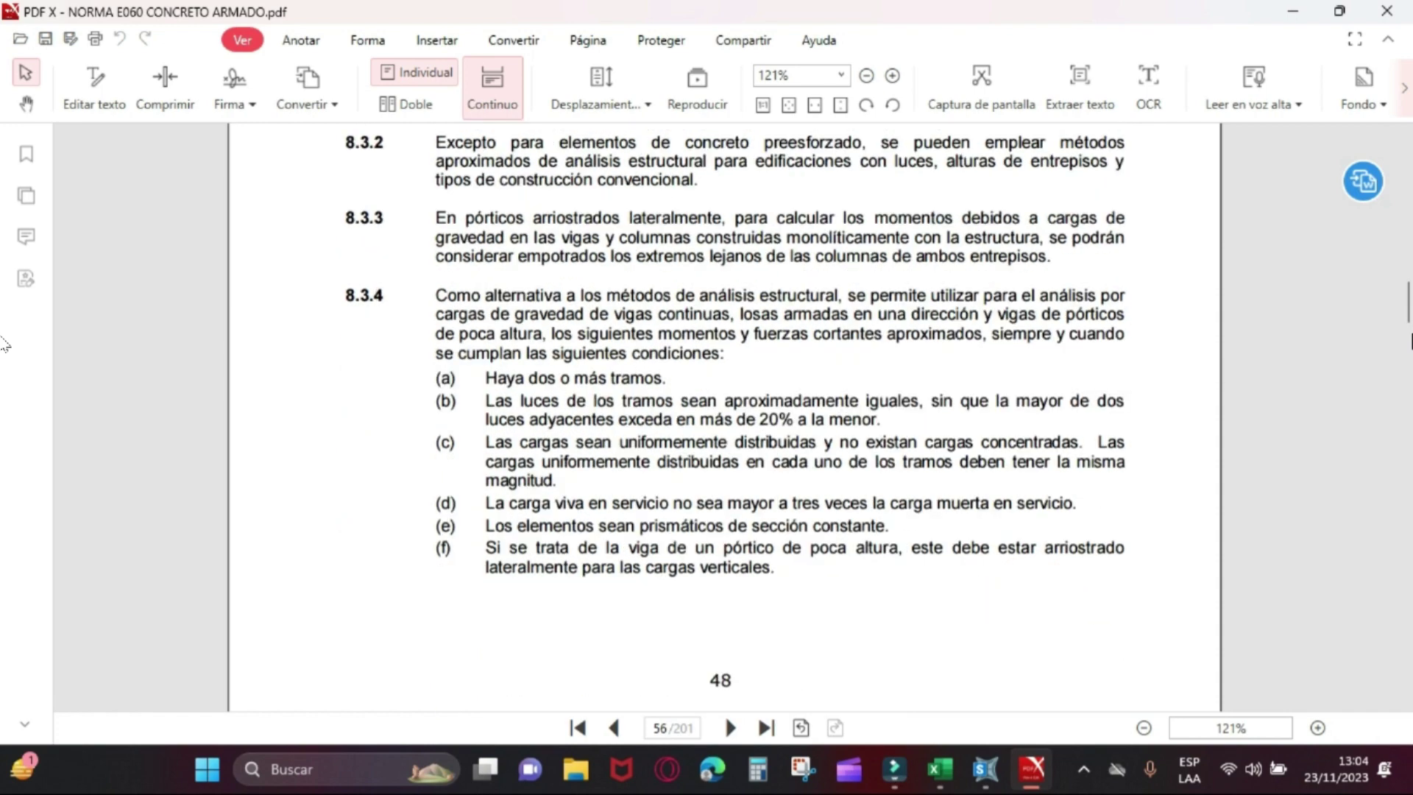
scroll(4, 344, down, 1)
scroll(4, 344, up, 2)
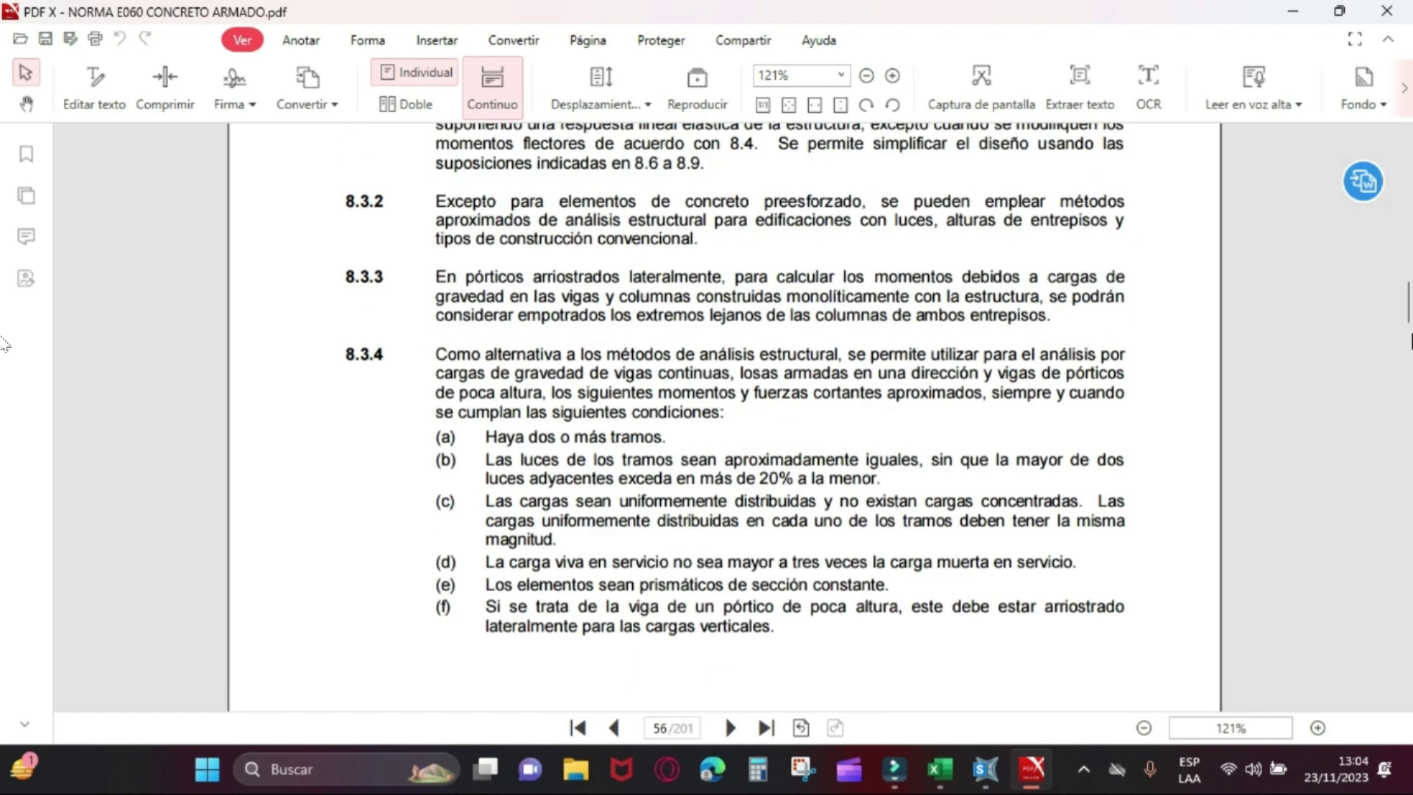
scroll(4, 344, up, 2)
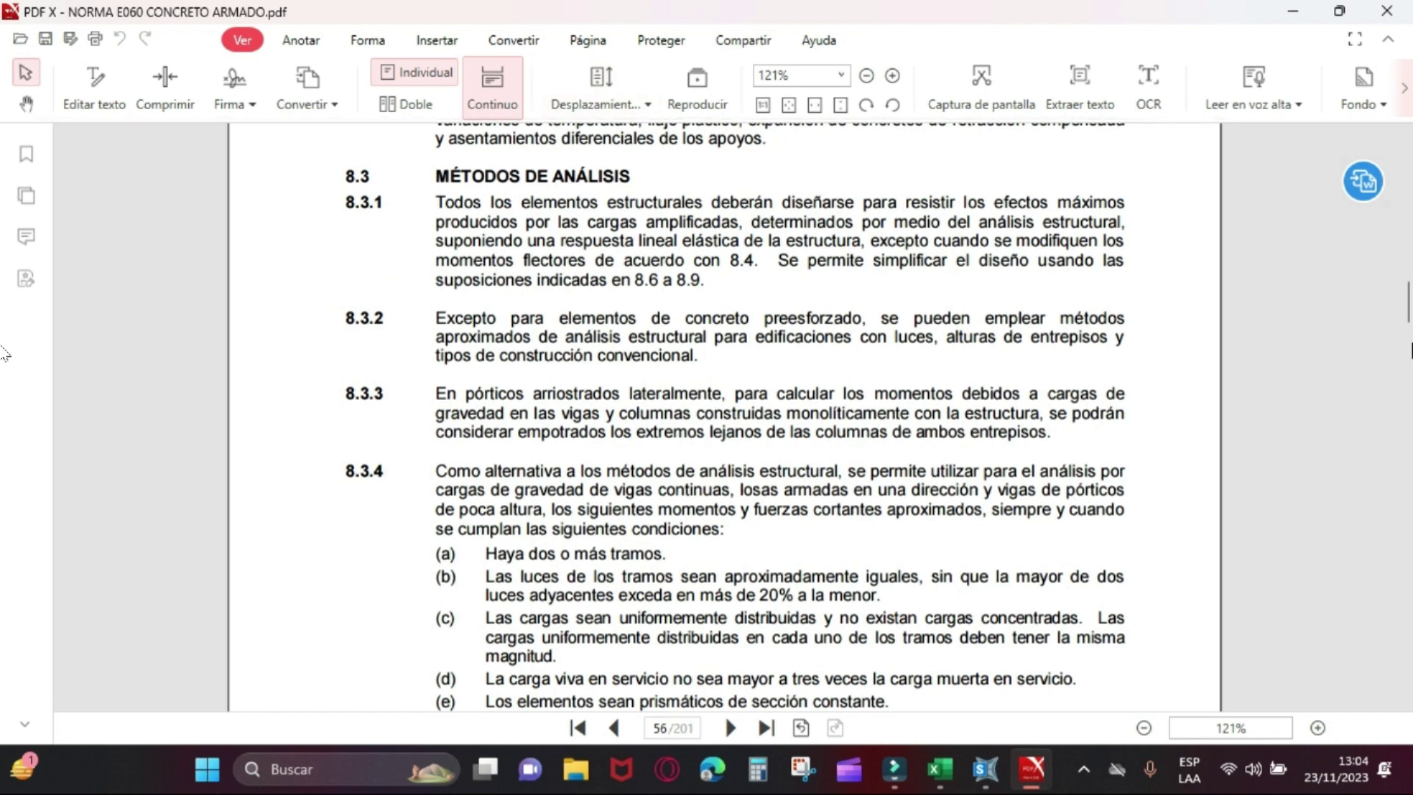
scroll(723, 494, down, 1)
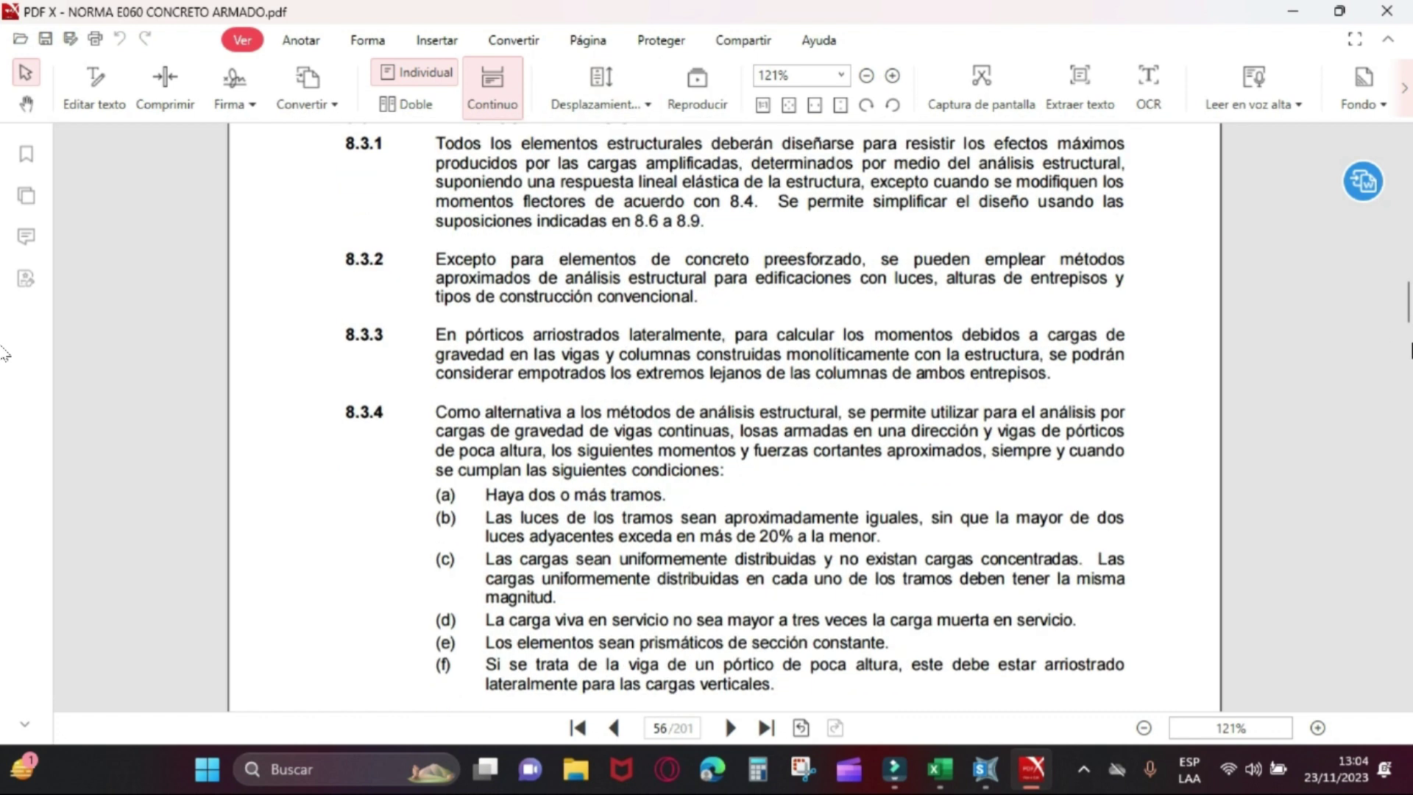
click(671, 502)
mouse_move(940, 769)
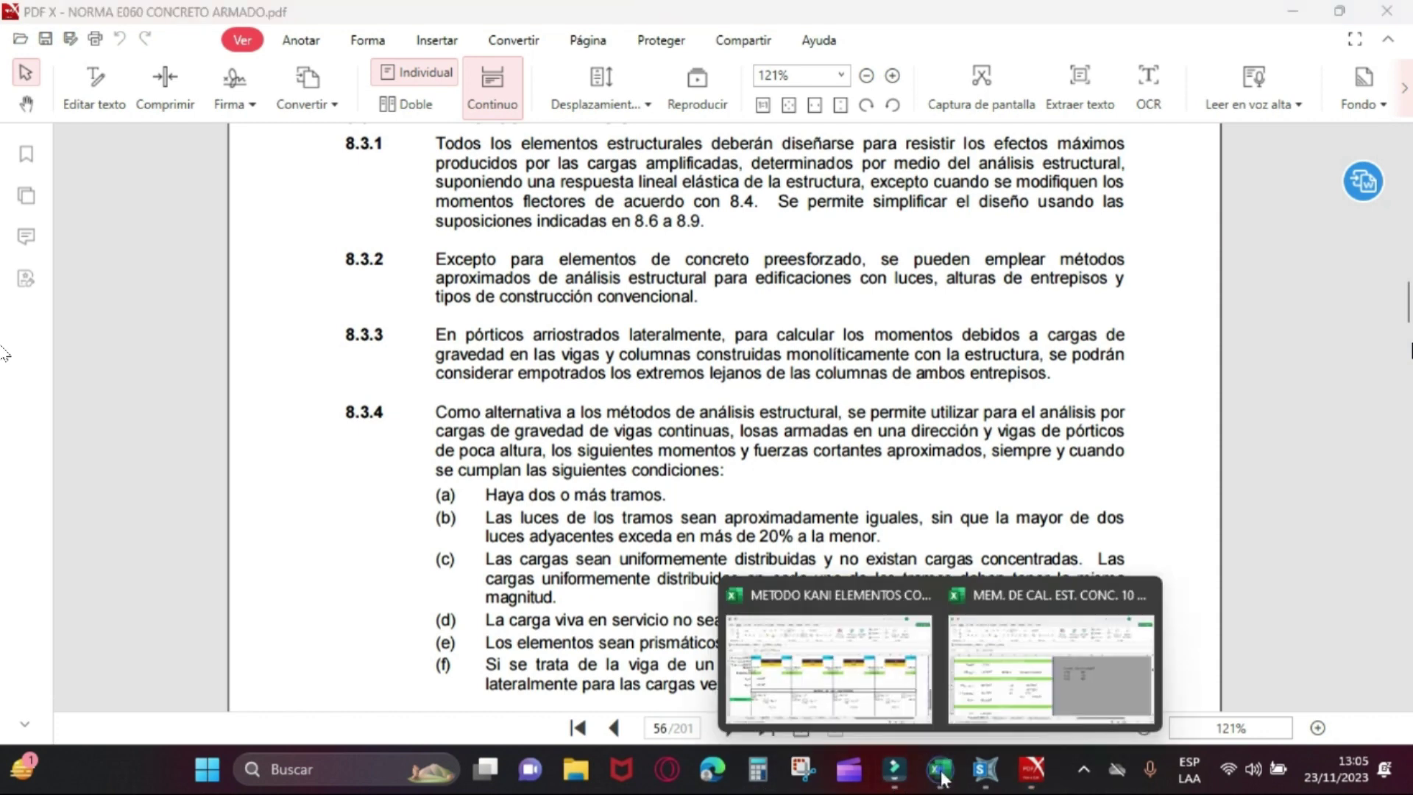
Step: Glance at the Kani workbook, then return to the E060 norm's clause 8.3.4 on page 56
click(996, 689)
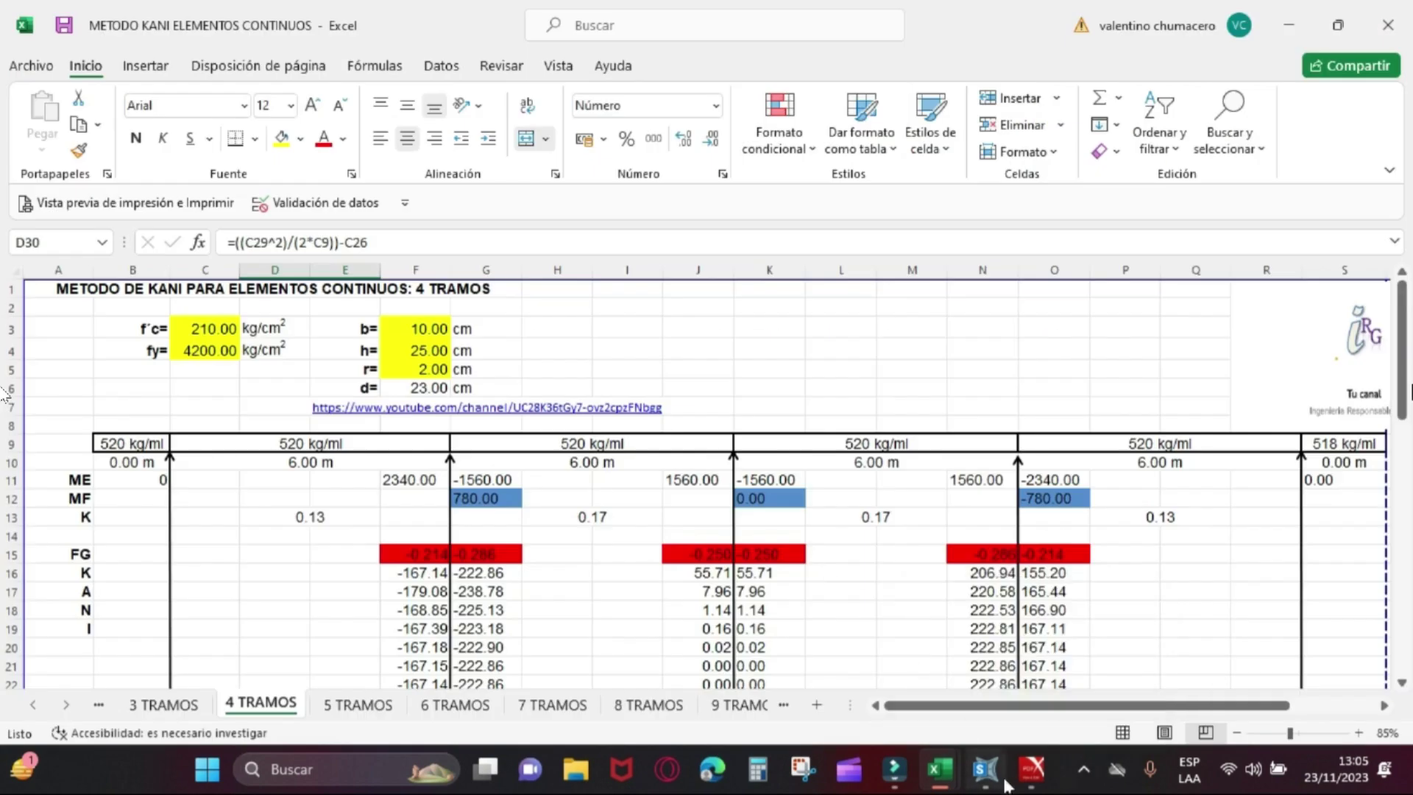
click(1040, 777)
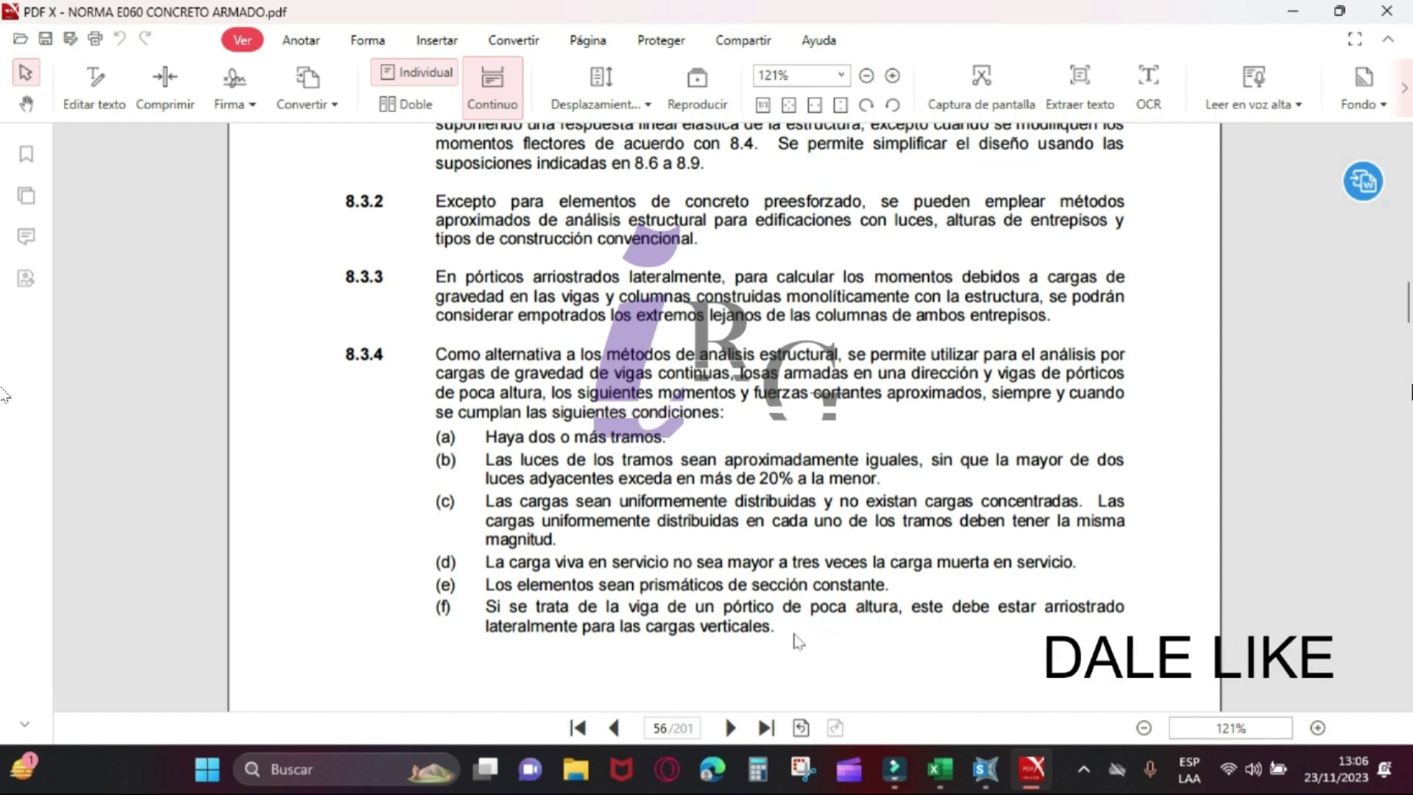
Step: Keep the continuous page layout and scroll the E060 norm down to page 57
scroll(799, 642, down, 1)
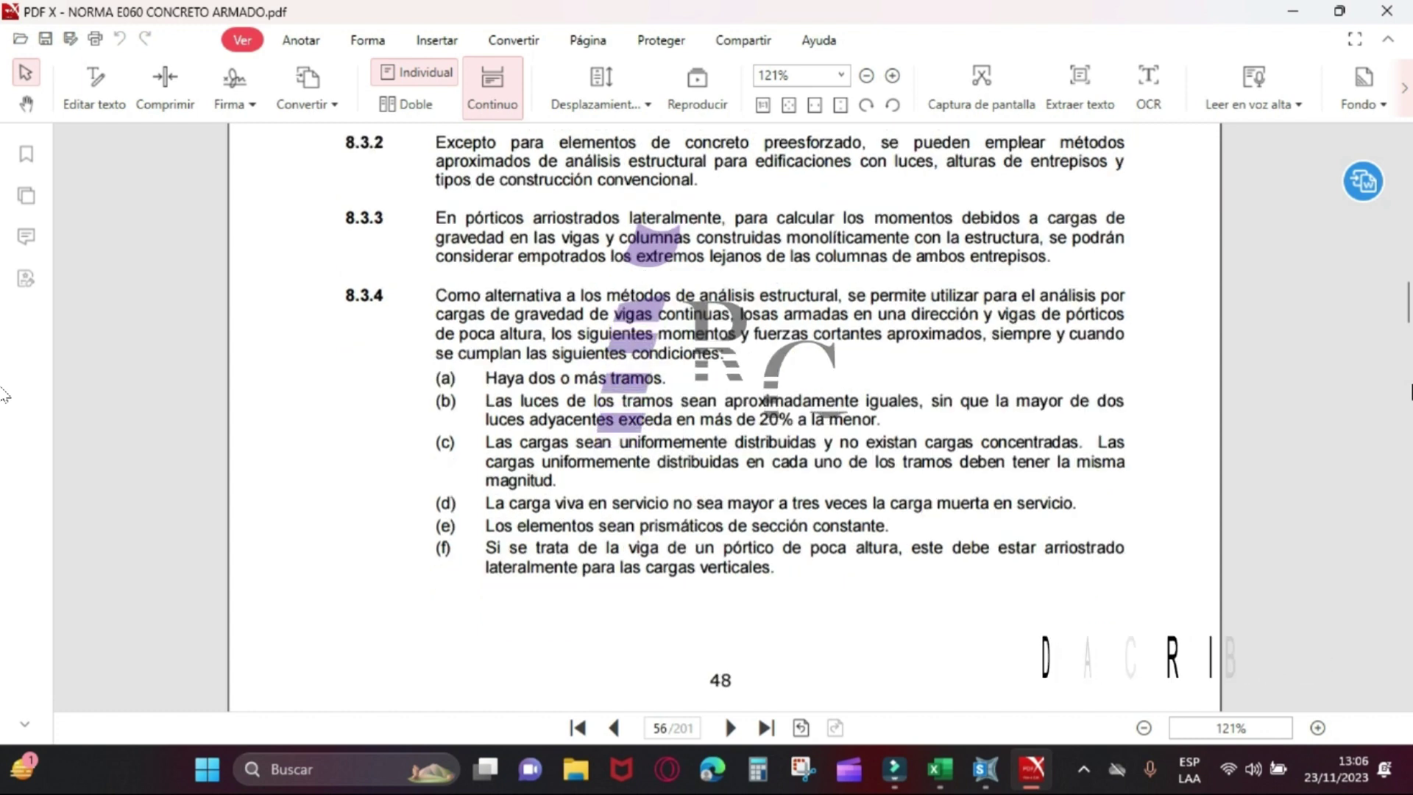
click(491, 109)
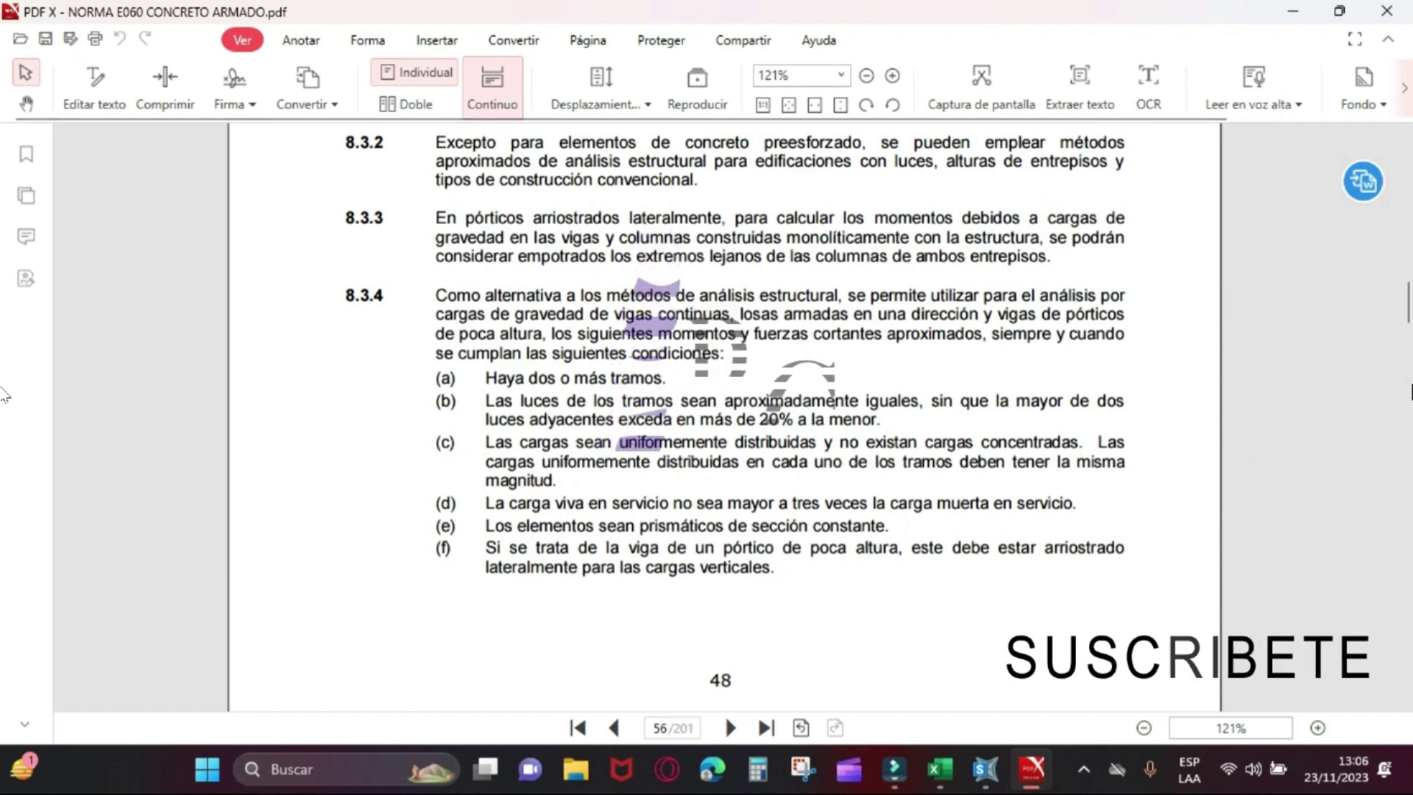
scroll(725, 412, down, 3)
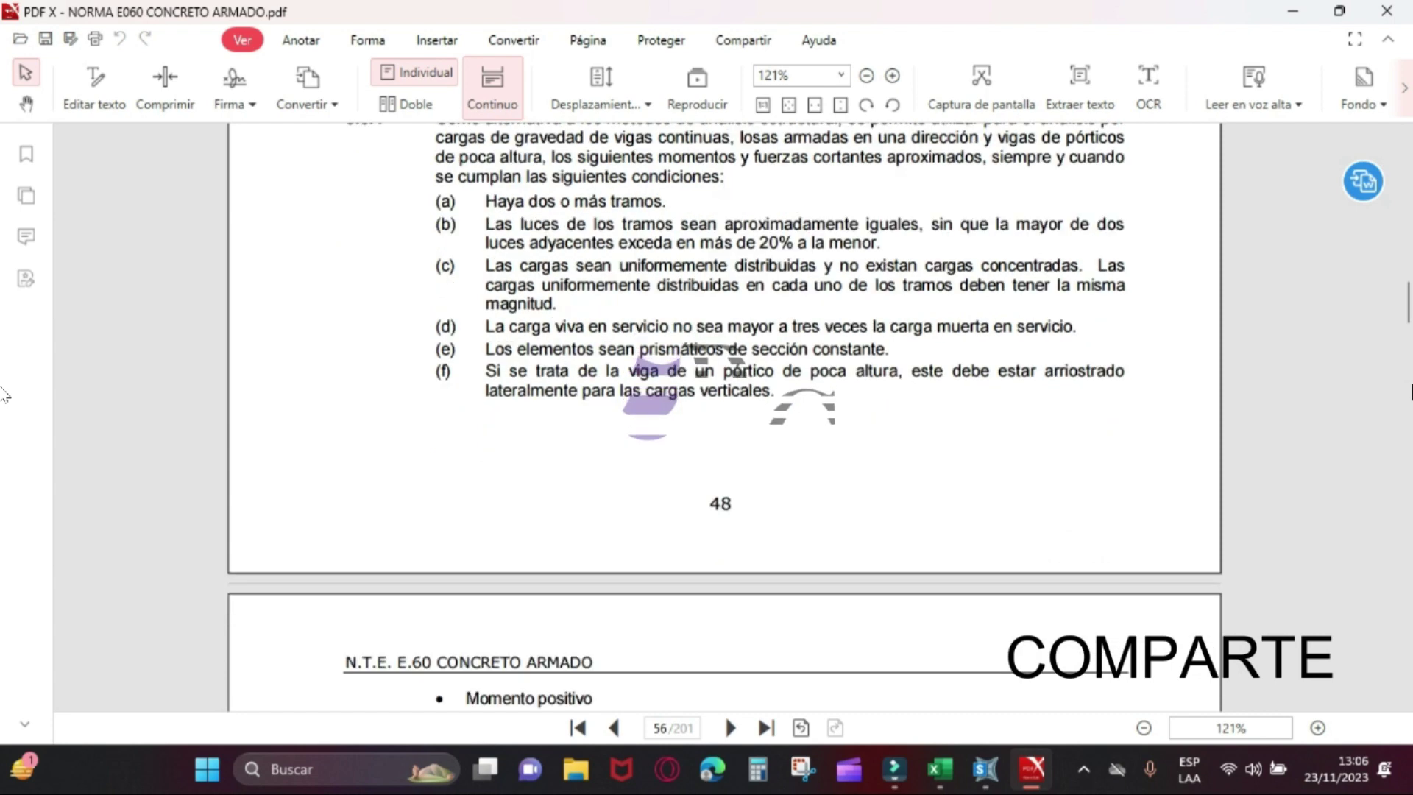
scroll(4, 396, down, 3)
scroll(4, 396, down, 2)
scroll(4, 396, down, 1)
scroll(3, 395, down, 1)
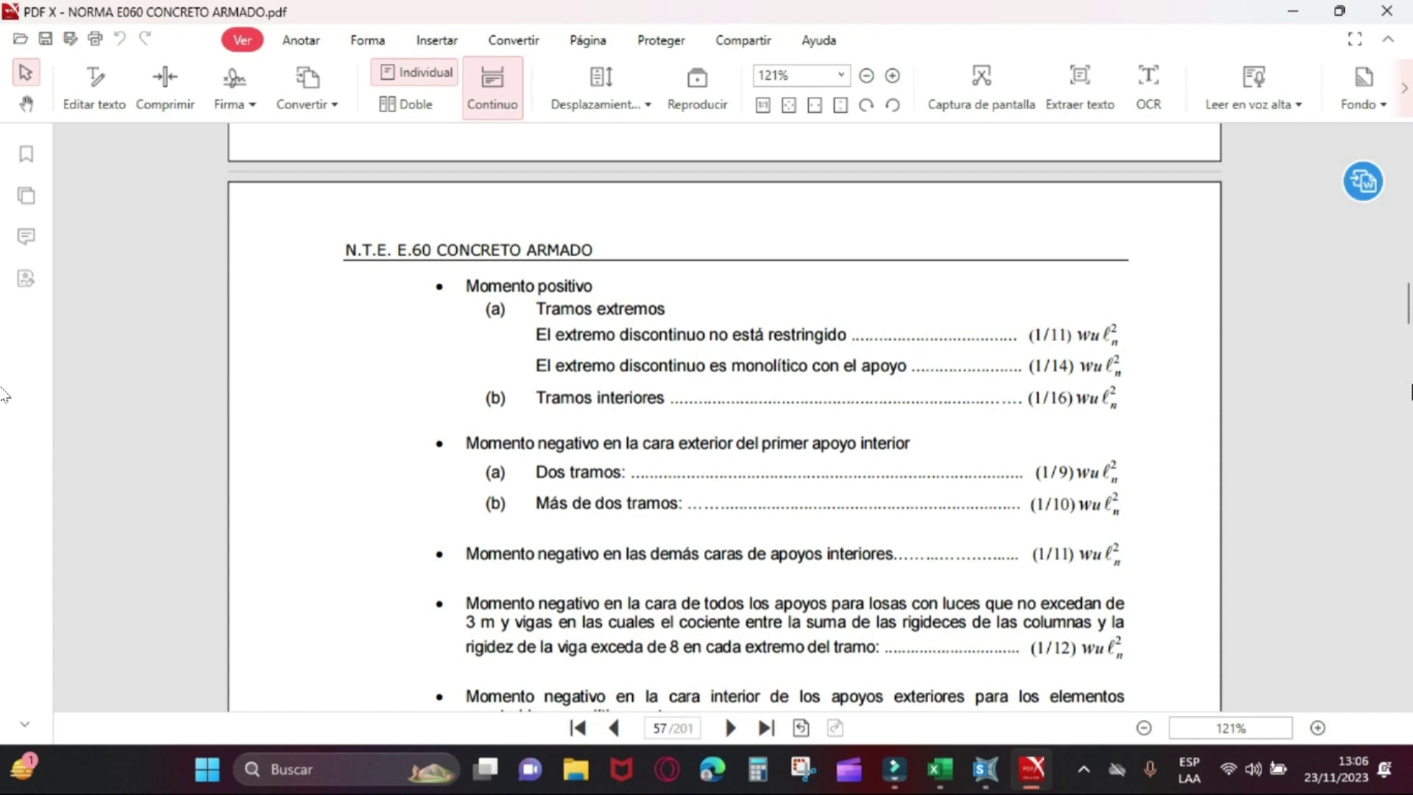
Step: Highlight the Momento positivo coefficients for end and interior spans, then clear the selection
drag(466, 286, 1104, 412)
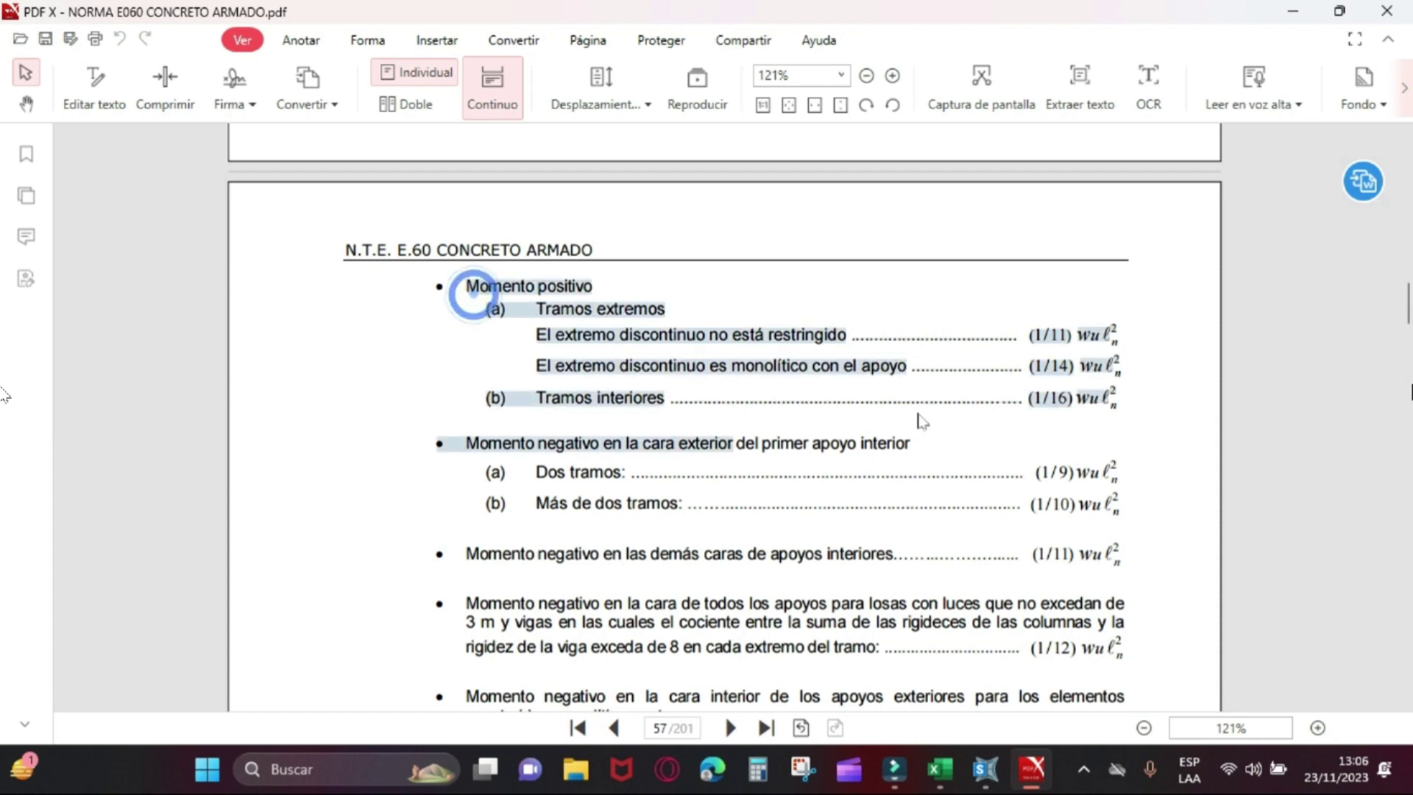
click(1126, 402)
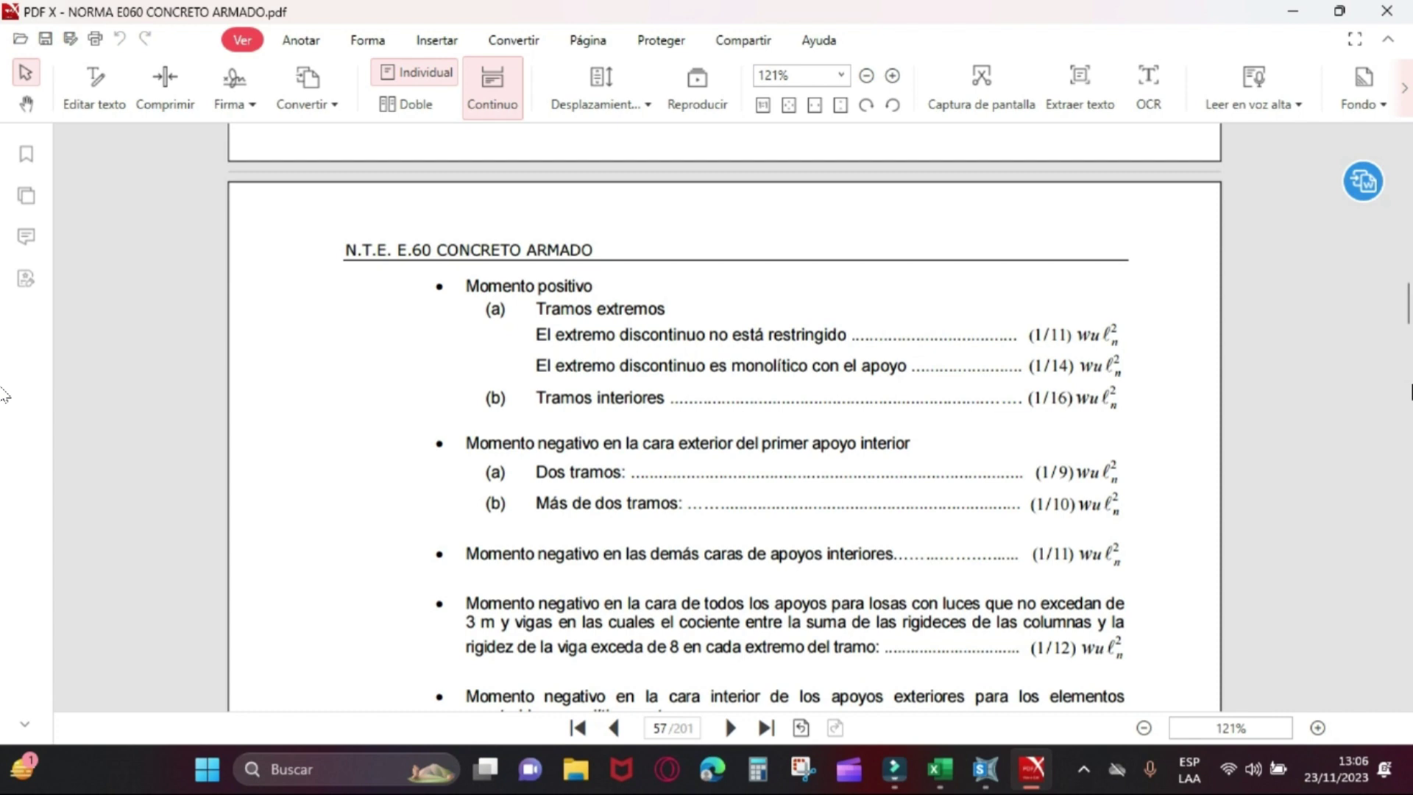
scroll(4, 395, down, 2)
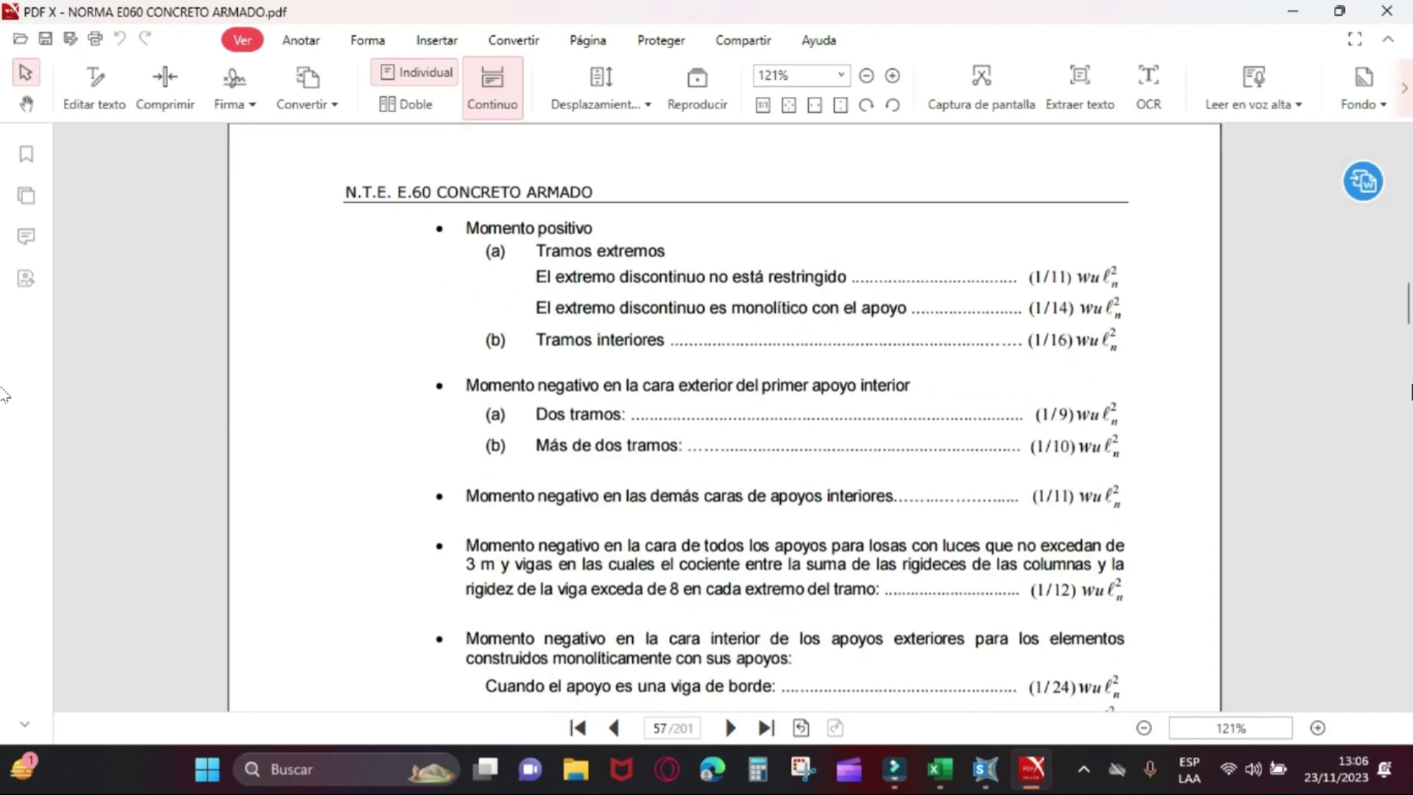
scroll(3, 396, down, 1)
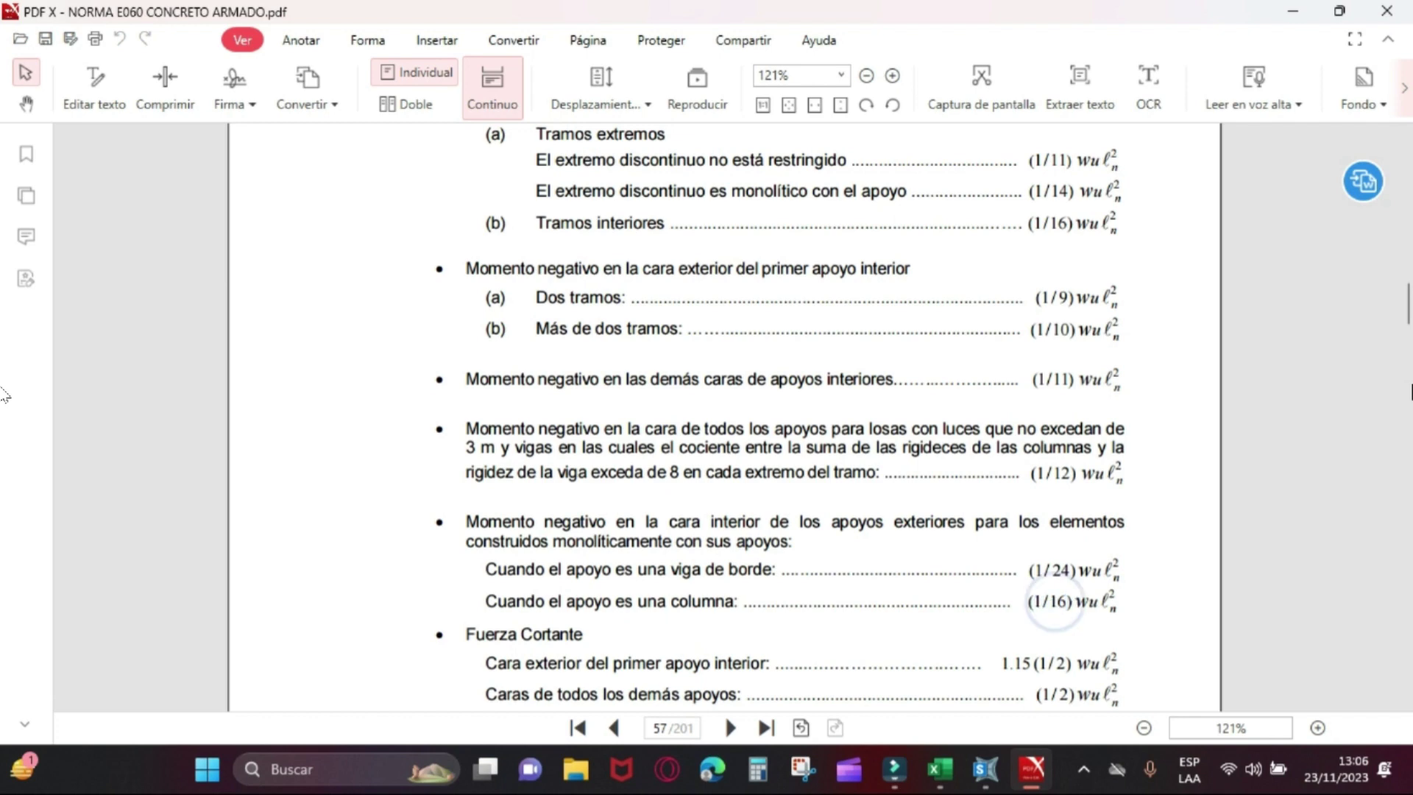
scroll(1049, 610, up, 1)
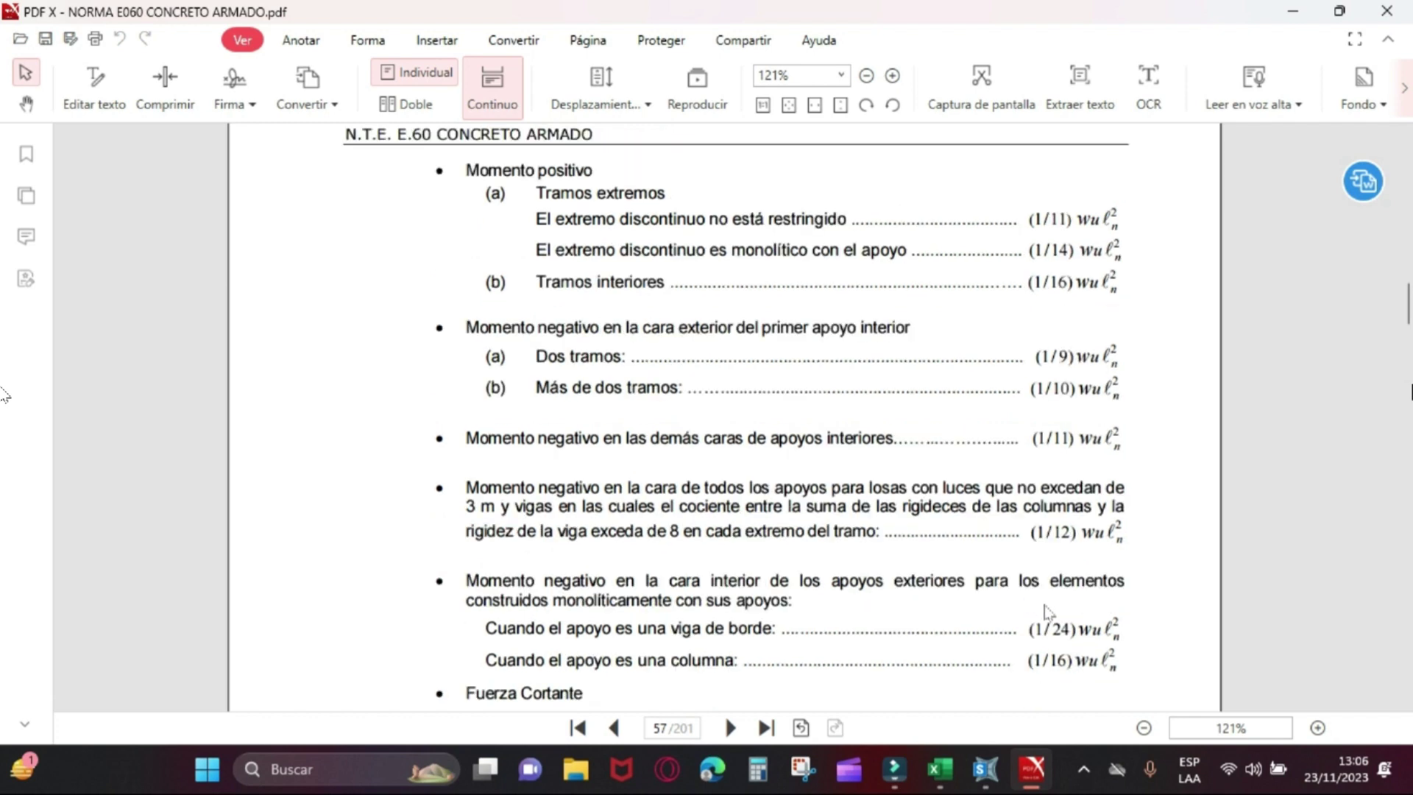
click(939, 769)
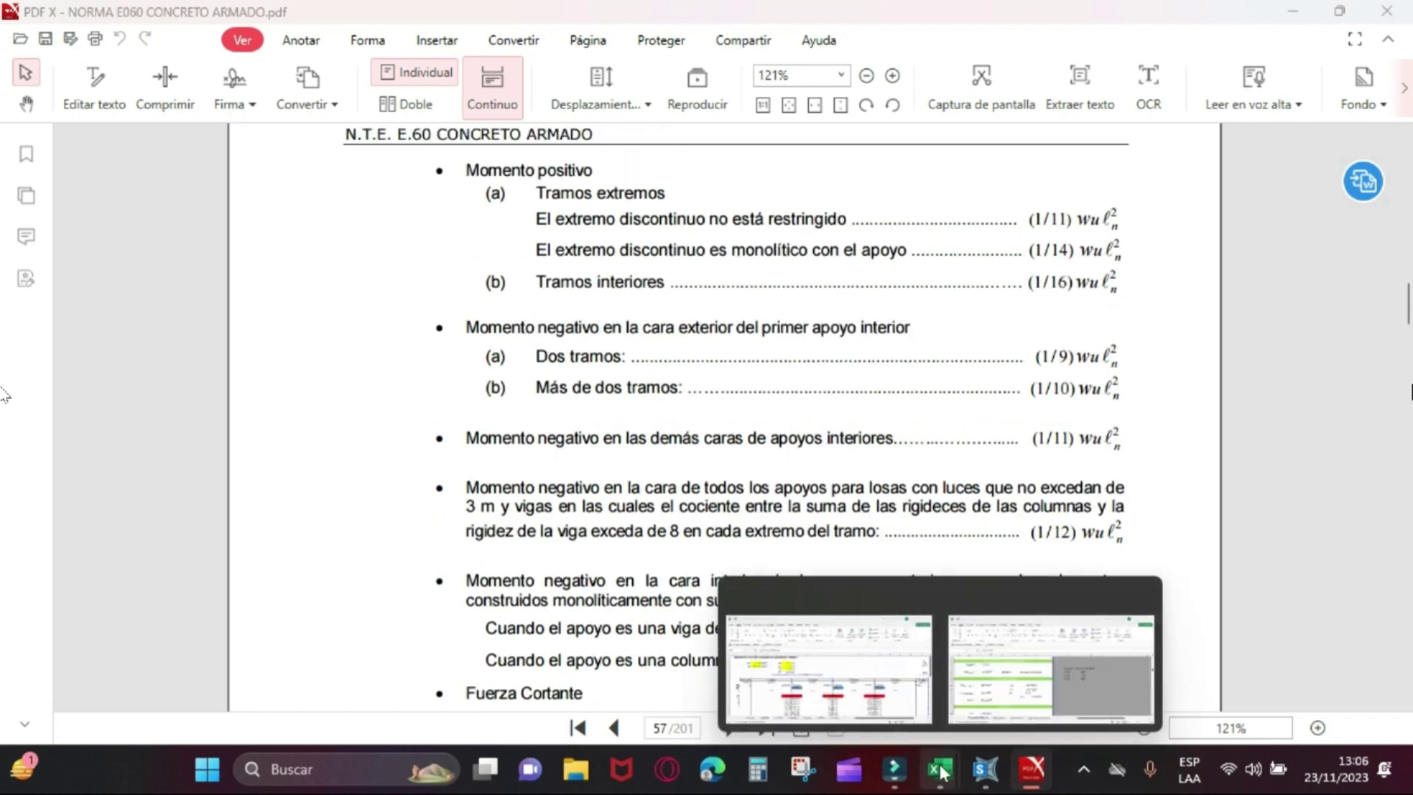
Step: Bring up the Kani workbook and view its 6, 9 and 10 TRAMOS sheets, scrolling tabs back toward 4 TRAMOS
click(875, 670)
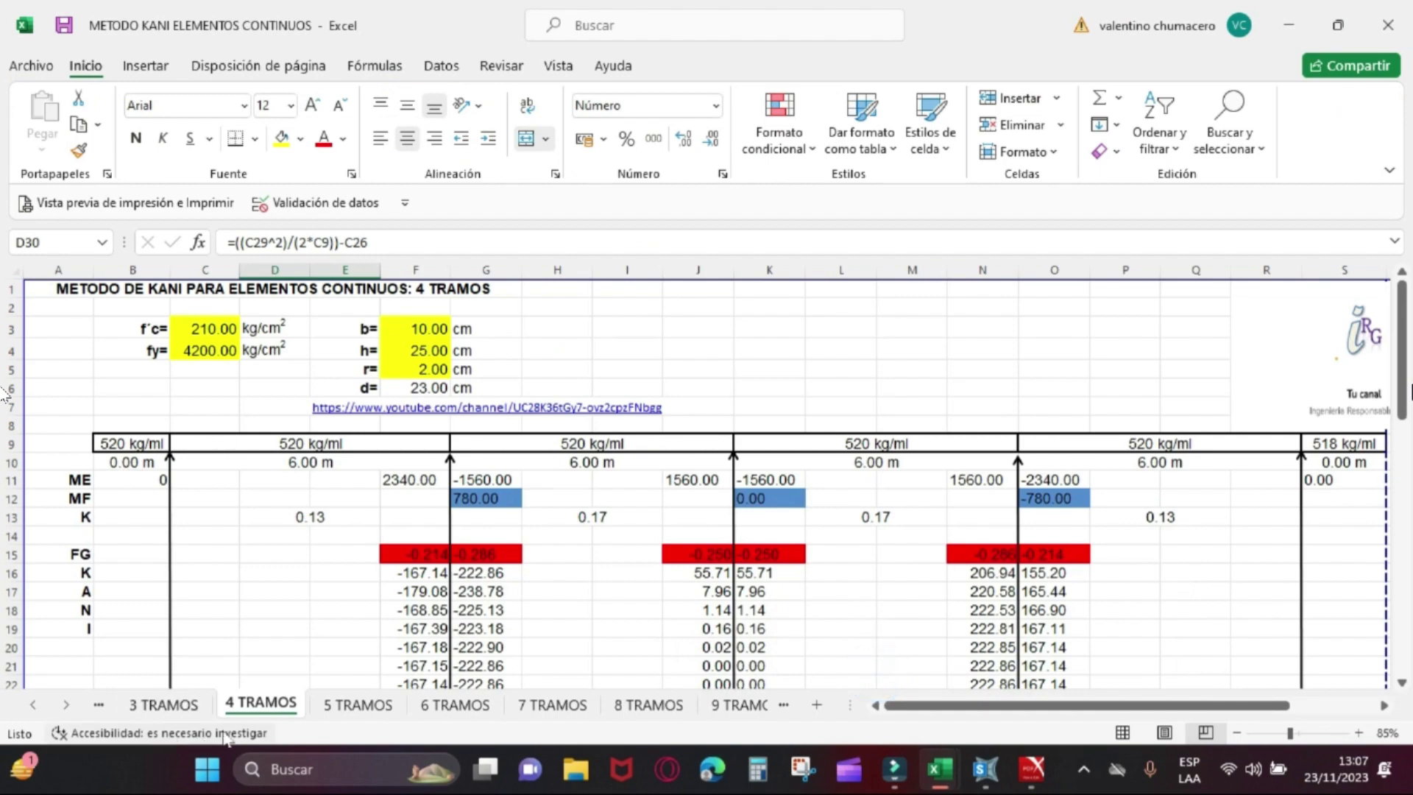
click(444, 704)
click(742, 706)
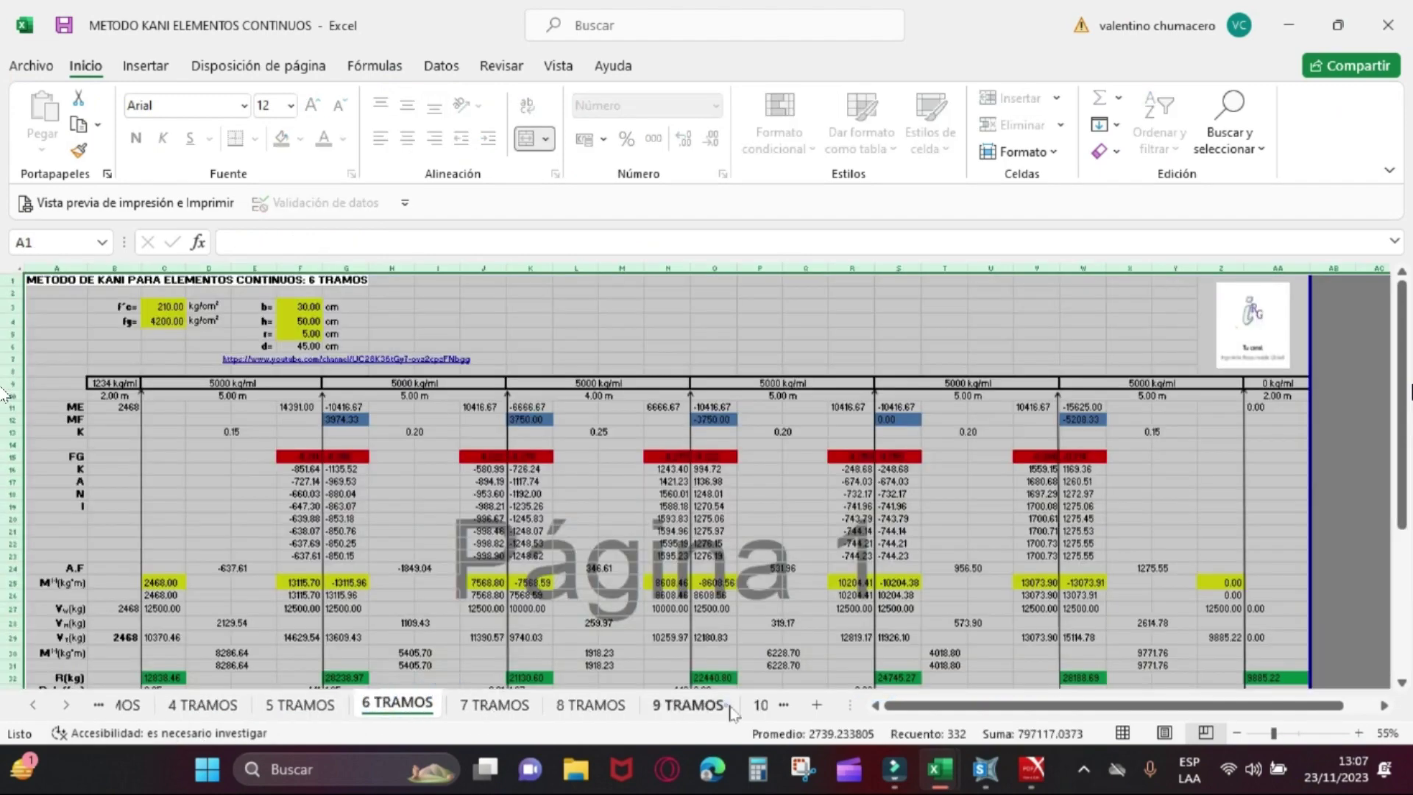
click(741, 702)
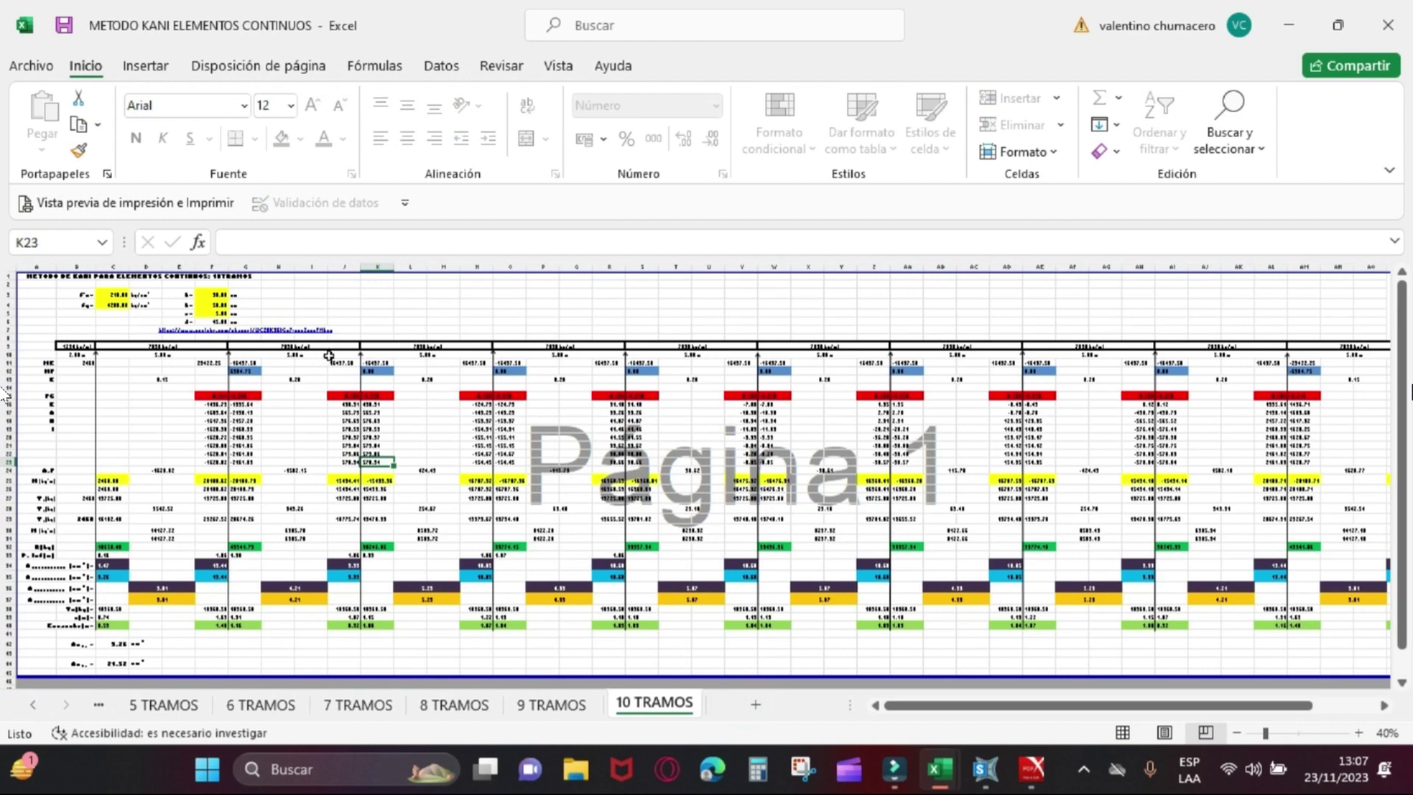
click(33, 706)
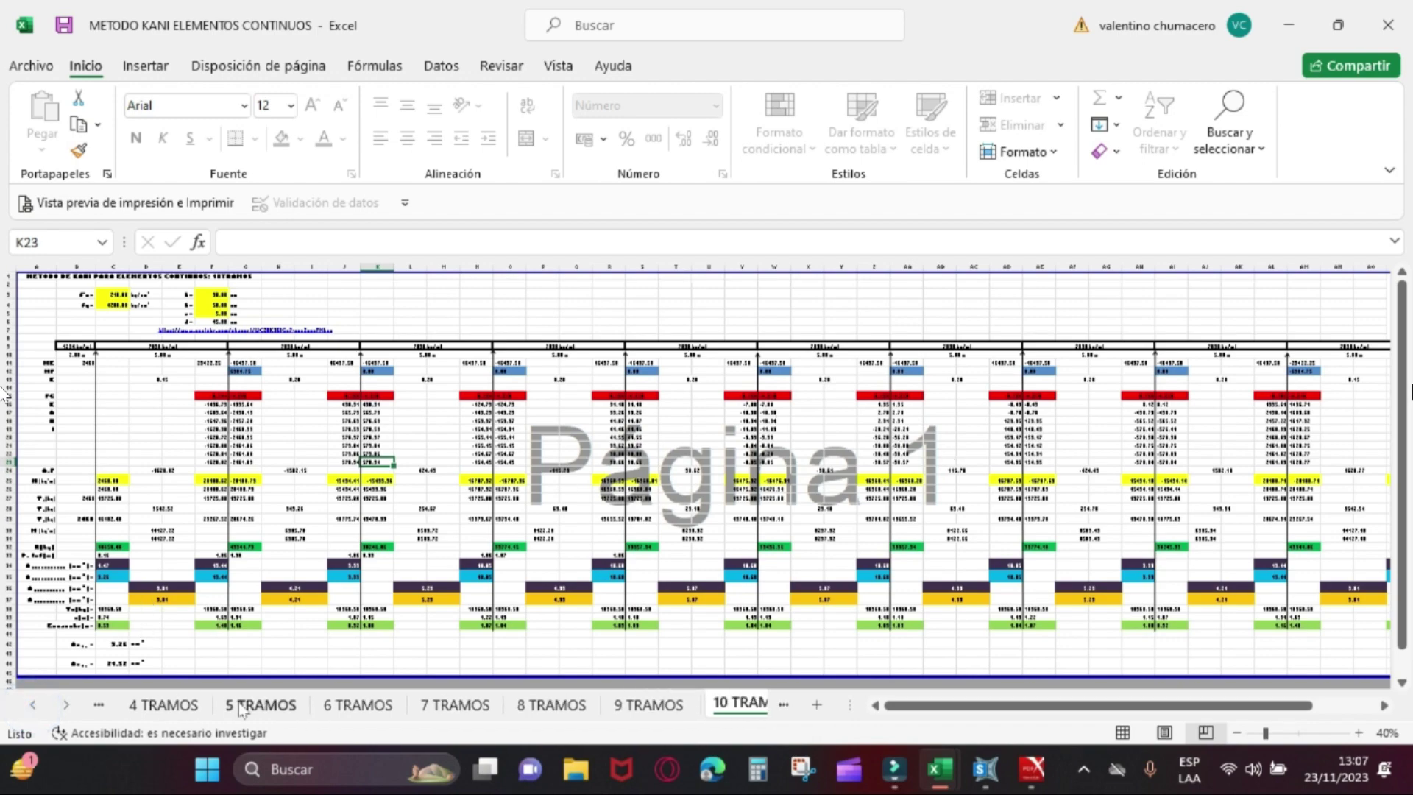
click(193, 715)
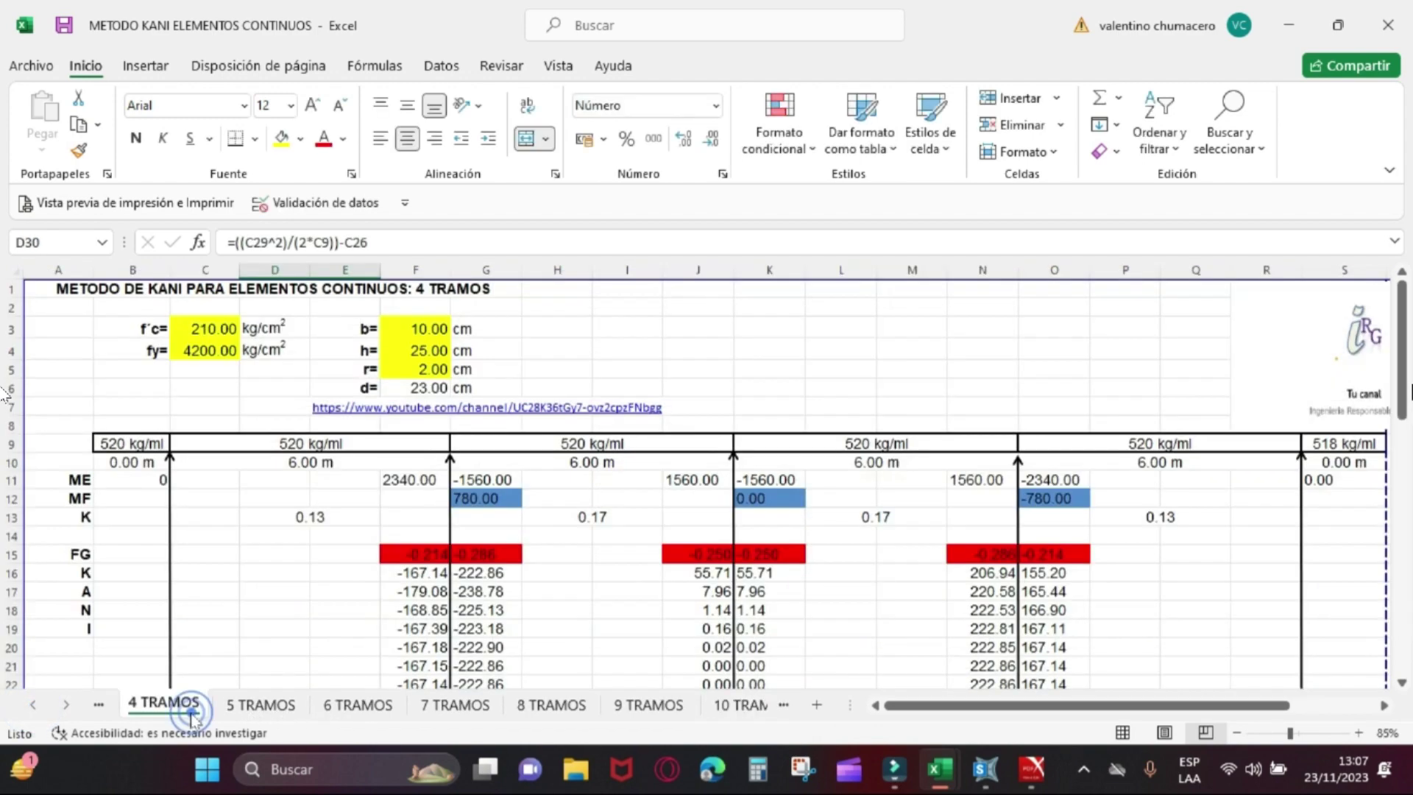
click(272, 718)
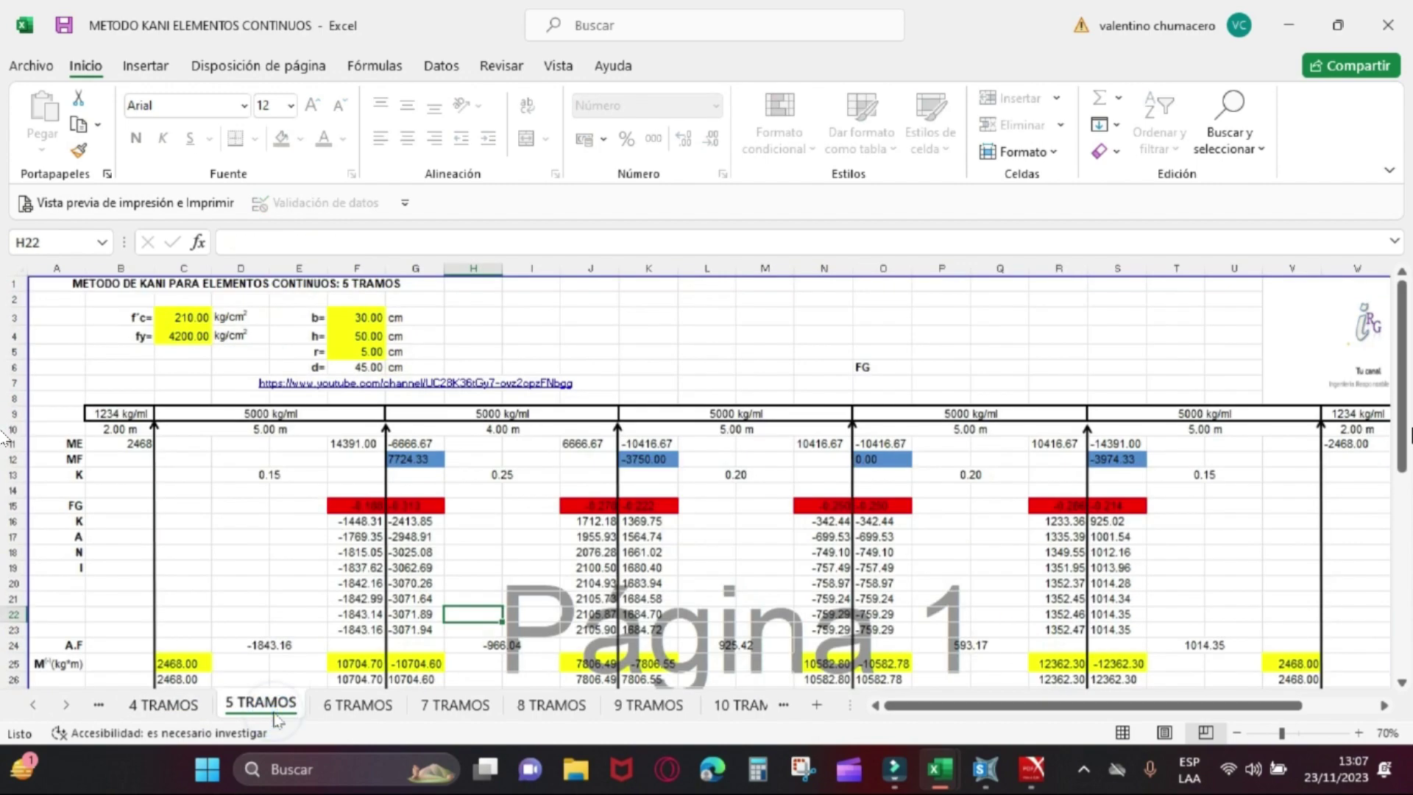
scroll(267, 631, down, 5)
scroll(267, 631, down, 10)
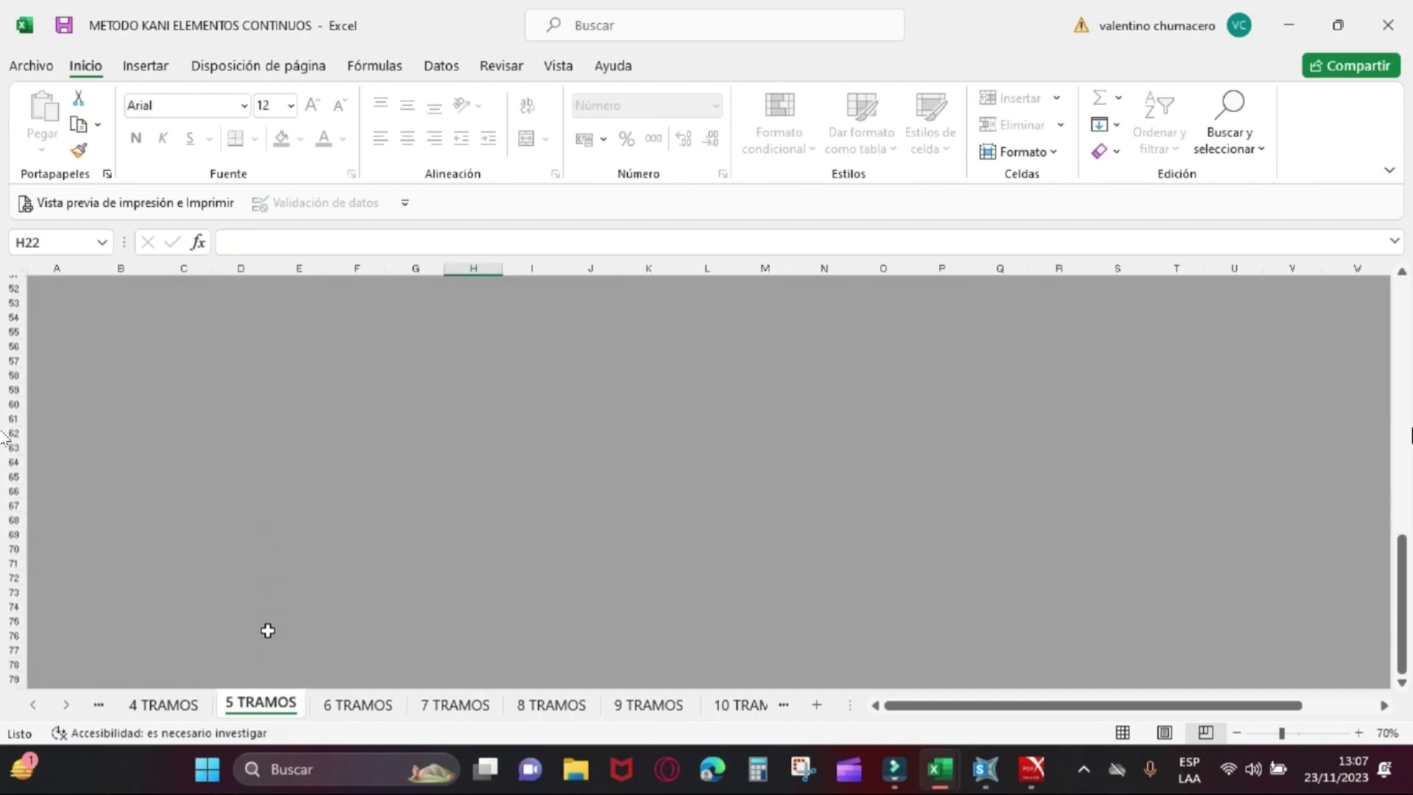
scroll(267, 631, up, 4)
click(164, 705)
scroll(302, 628, down, 10)
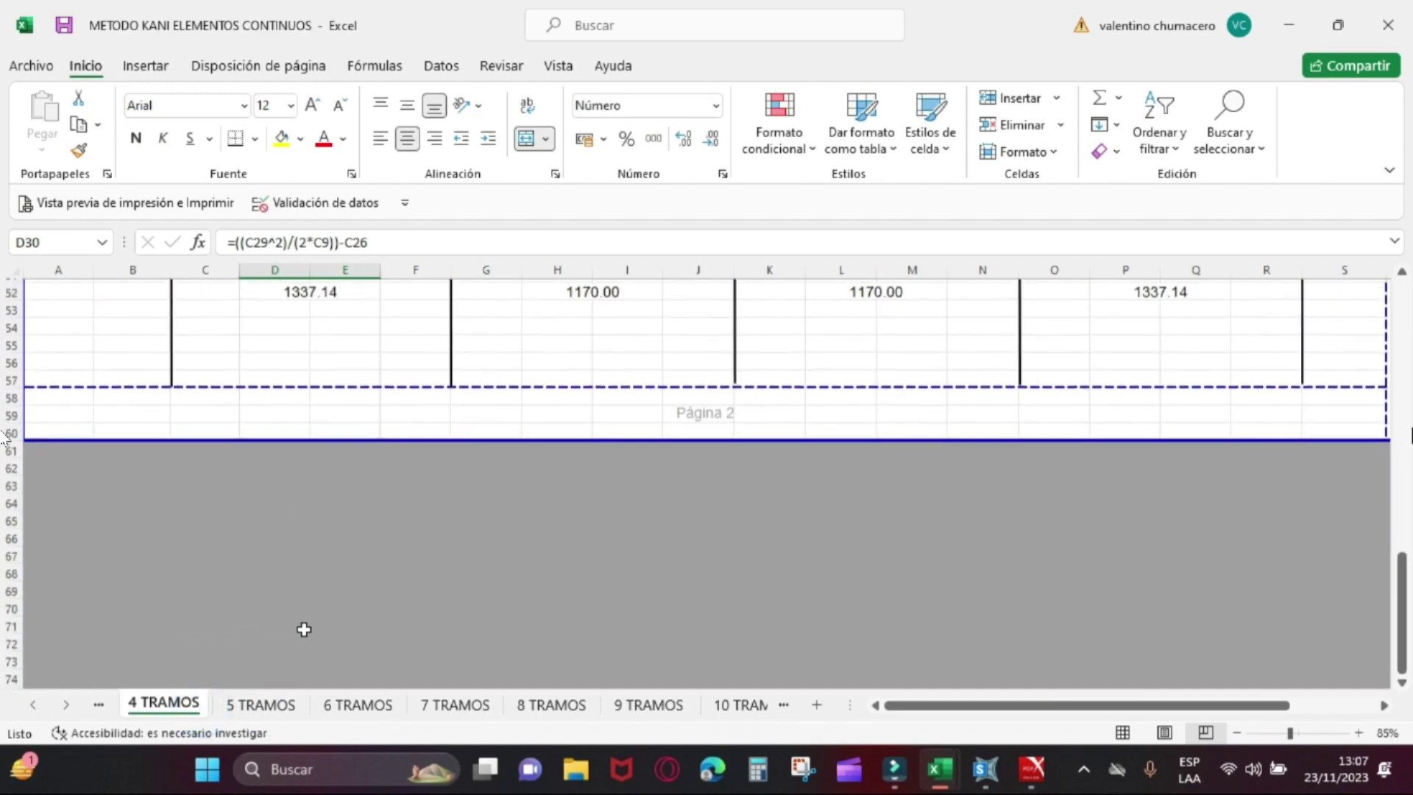
scroll(302, 627, up, 5)
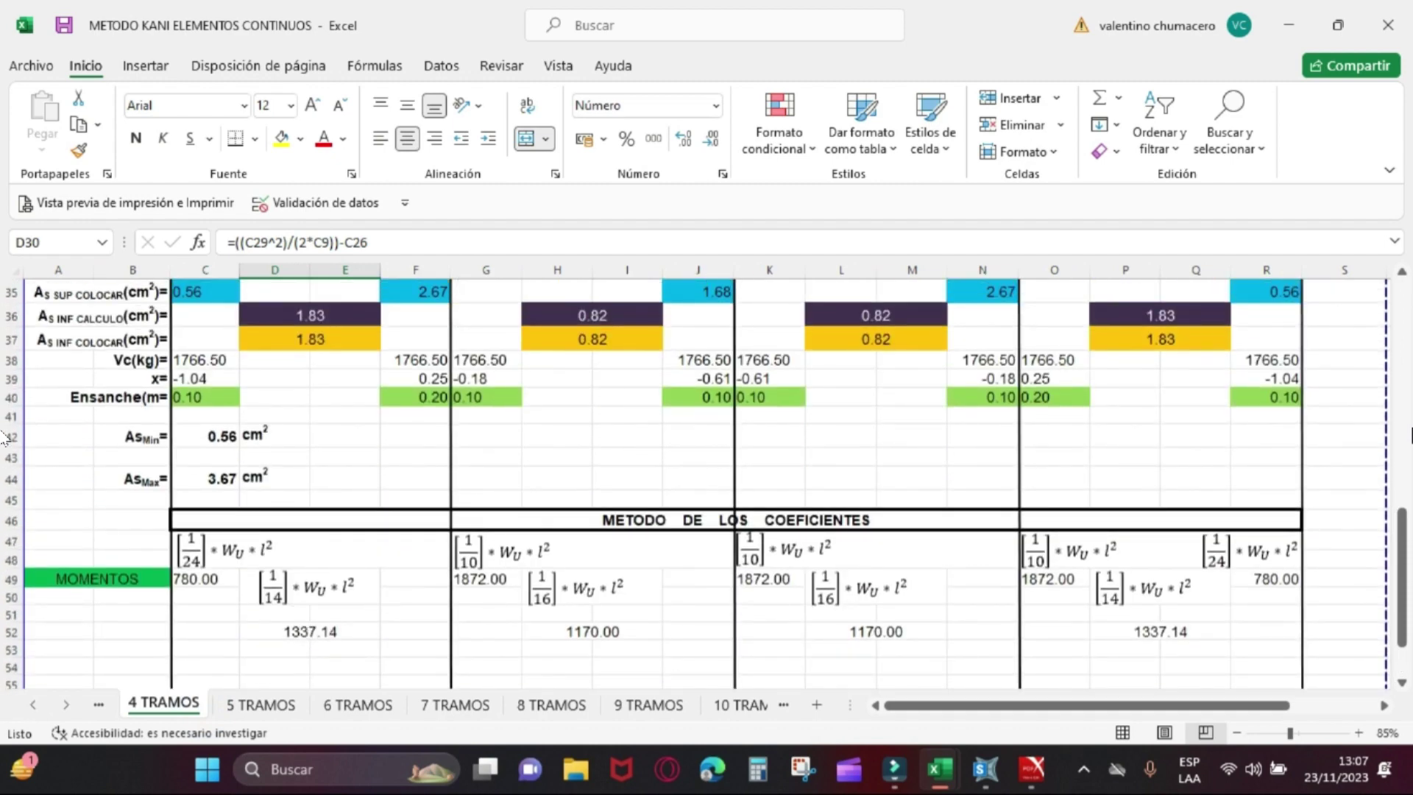
scroll(732, 474, up, 11)
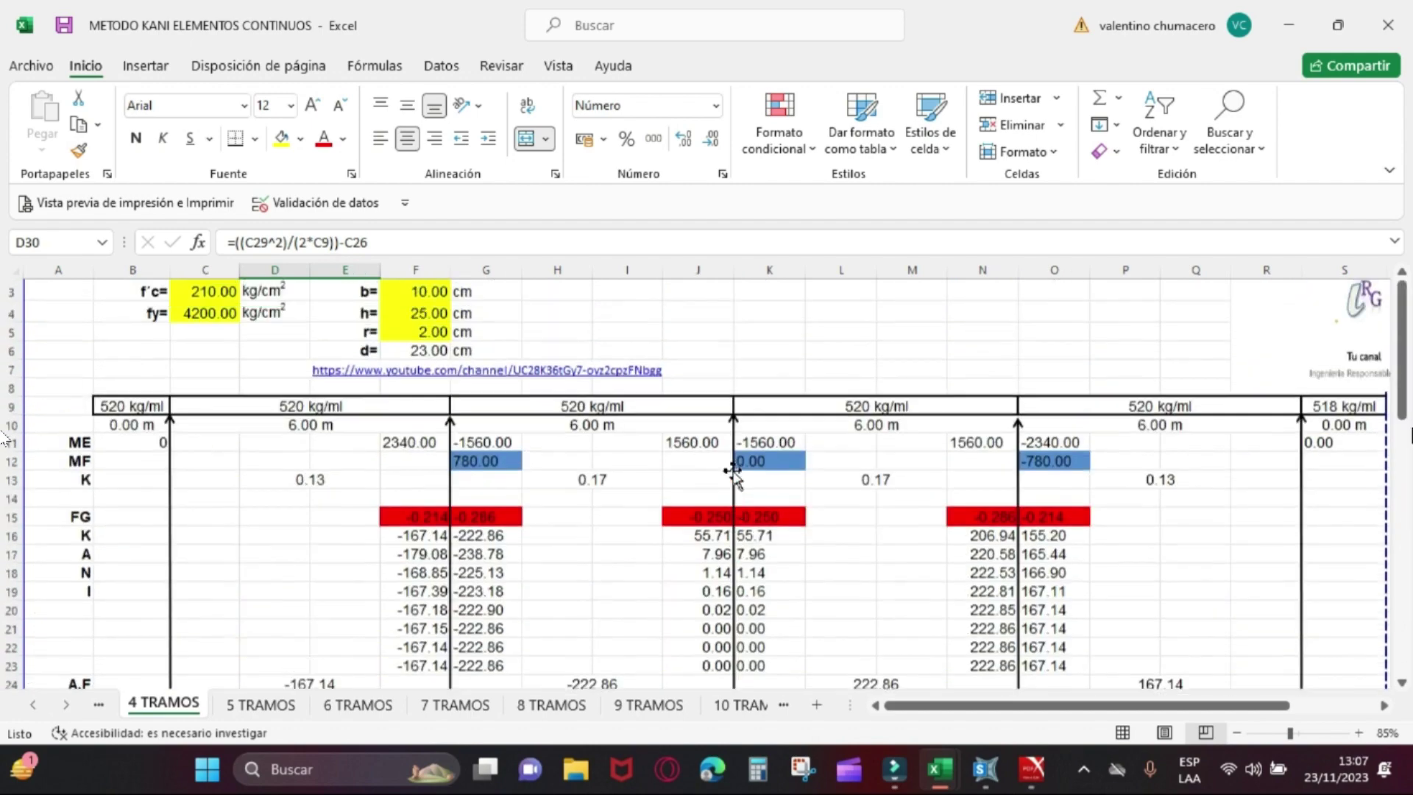
scroll(732, 473, up, 1)
scroll(732, 474, down, 5)
scroll(736, 460, up, 5)
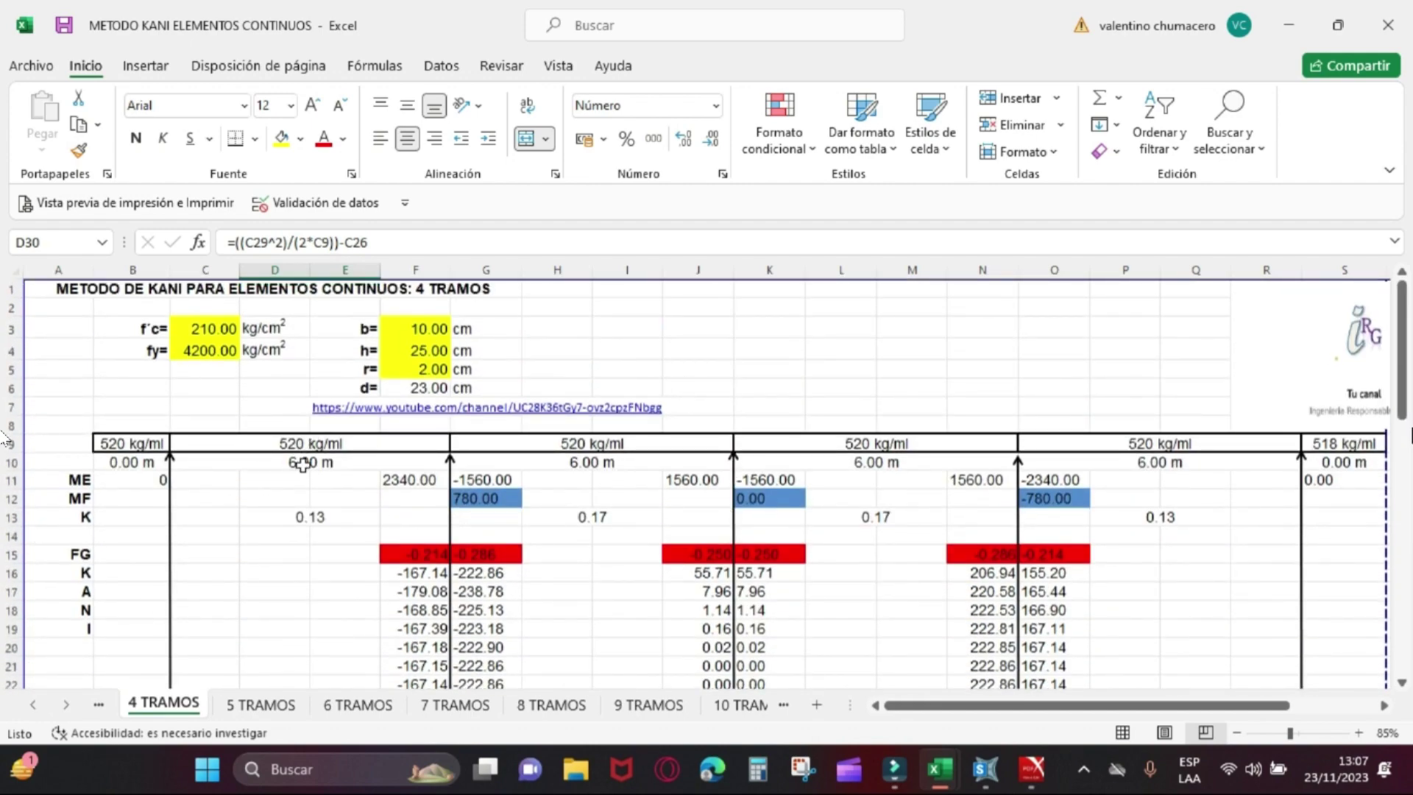
scroll(326, 526, down, 1)
scroll(326, 525, down, 4)
scroll(326, 525, up, 5)
click(422, 482)
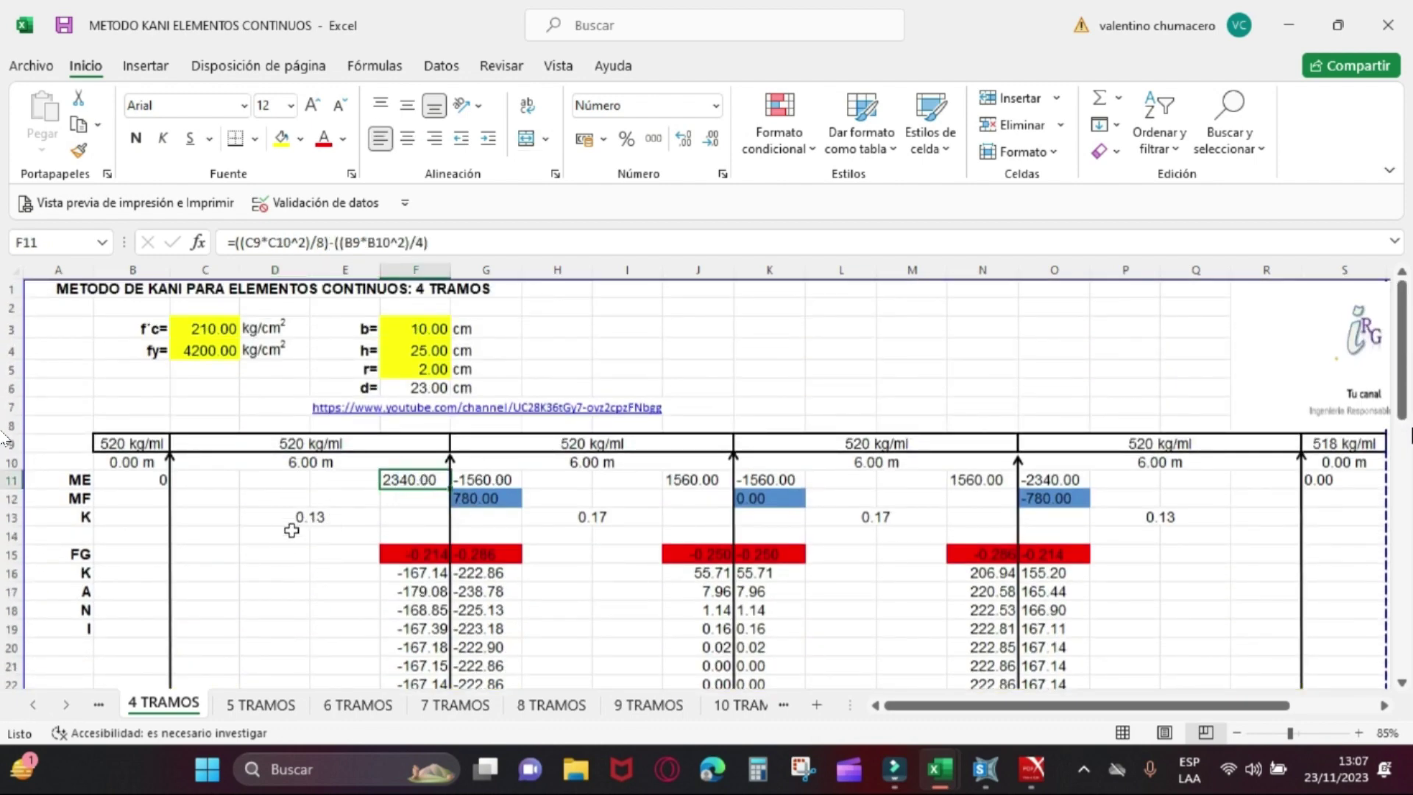
scroll(274, 562, down, 6)
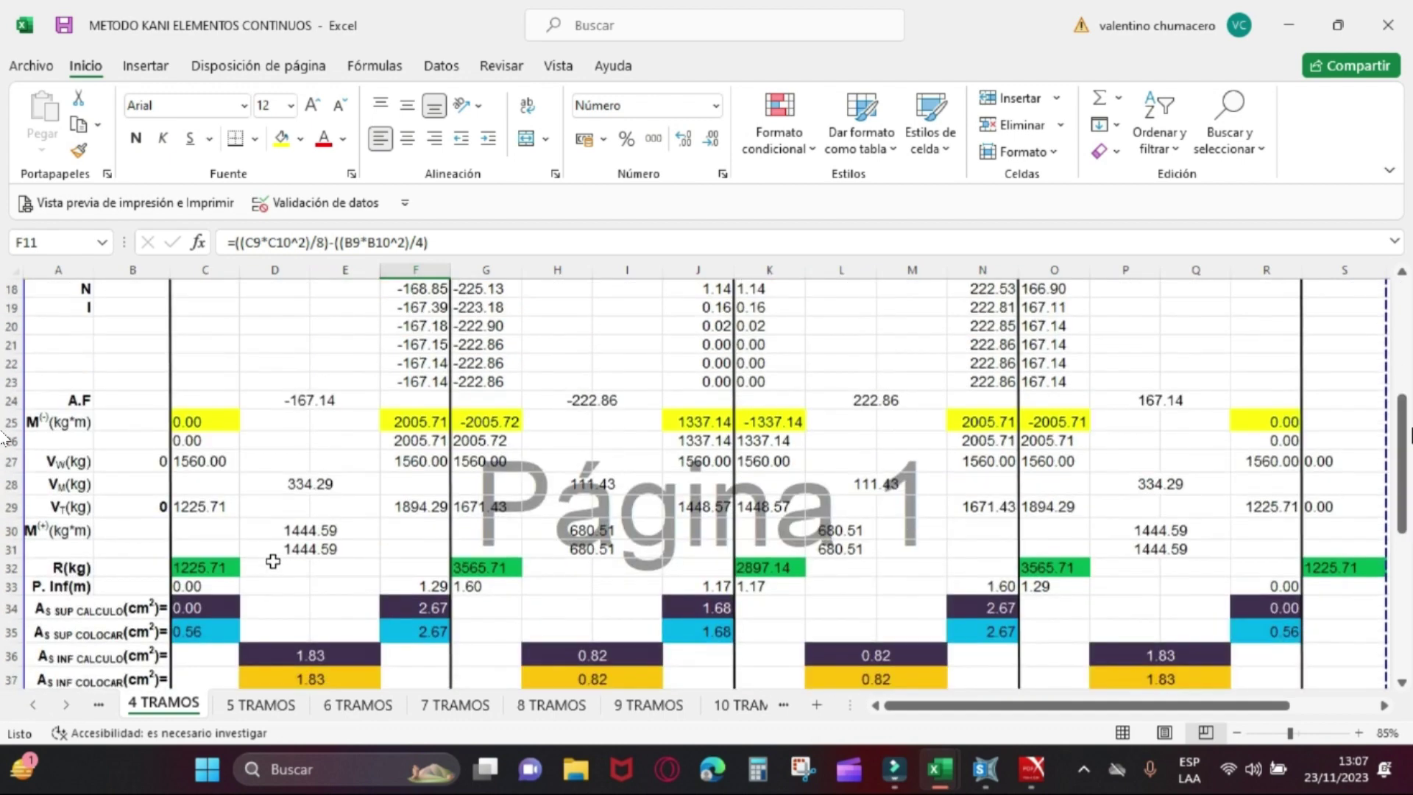
mouse_move(56, 309)
mouse_down()
mouse_move(368, 430)
mouse_move(1255, 426)
mouse_up()
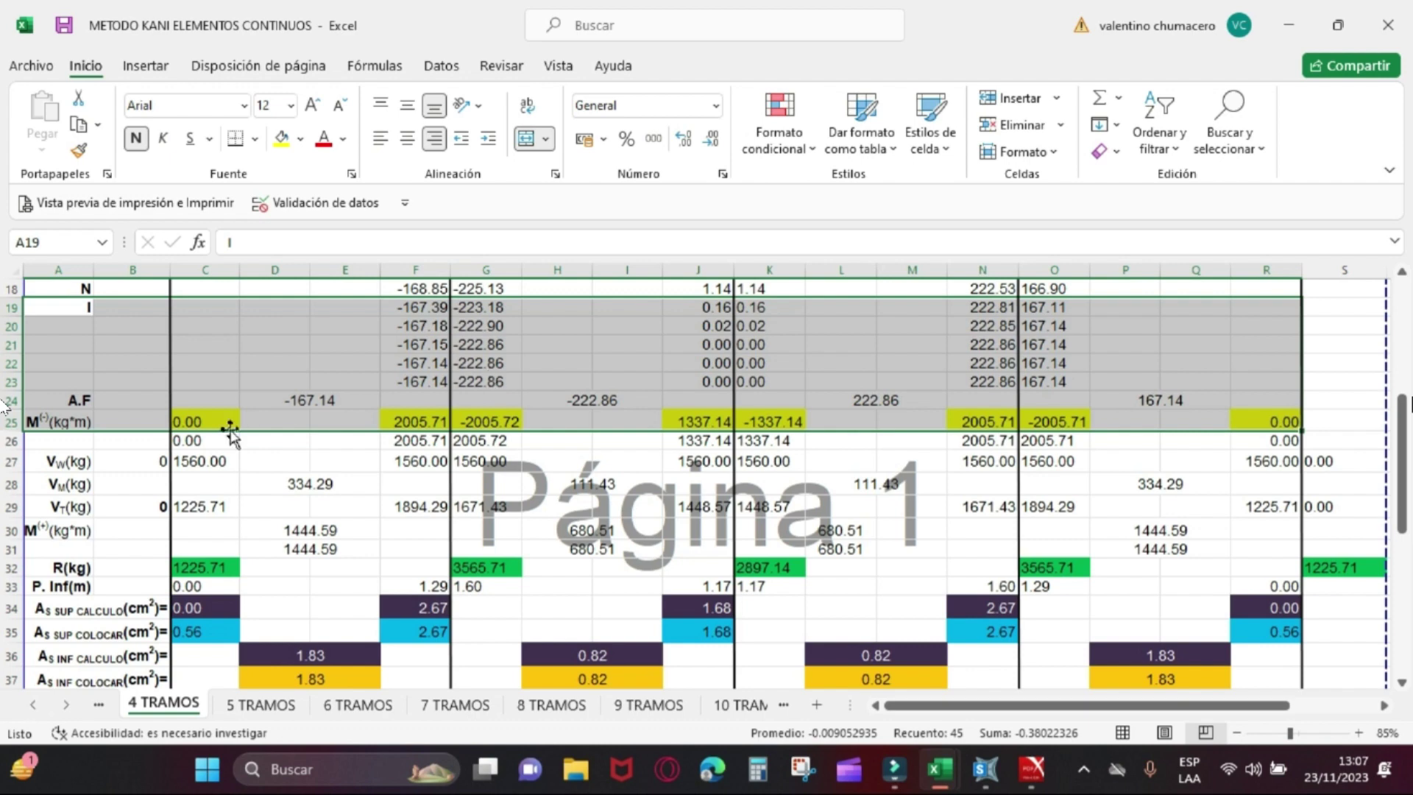
click(234, 364)
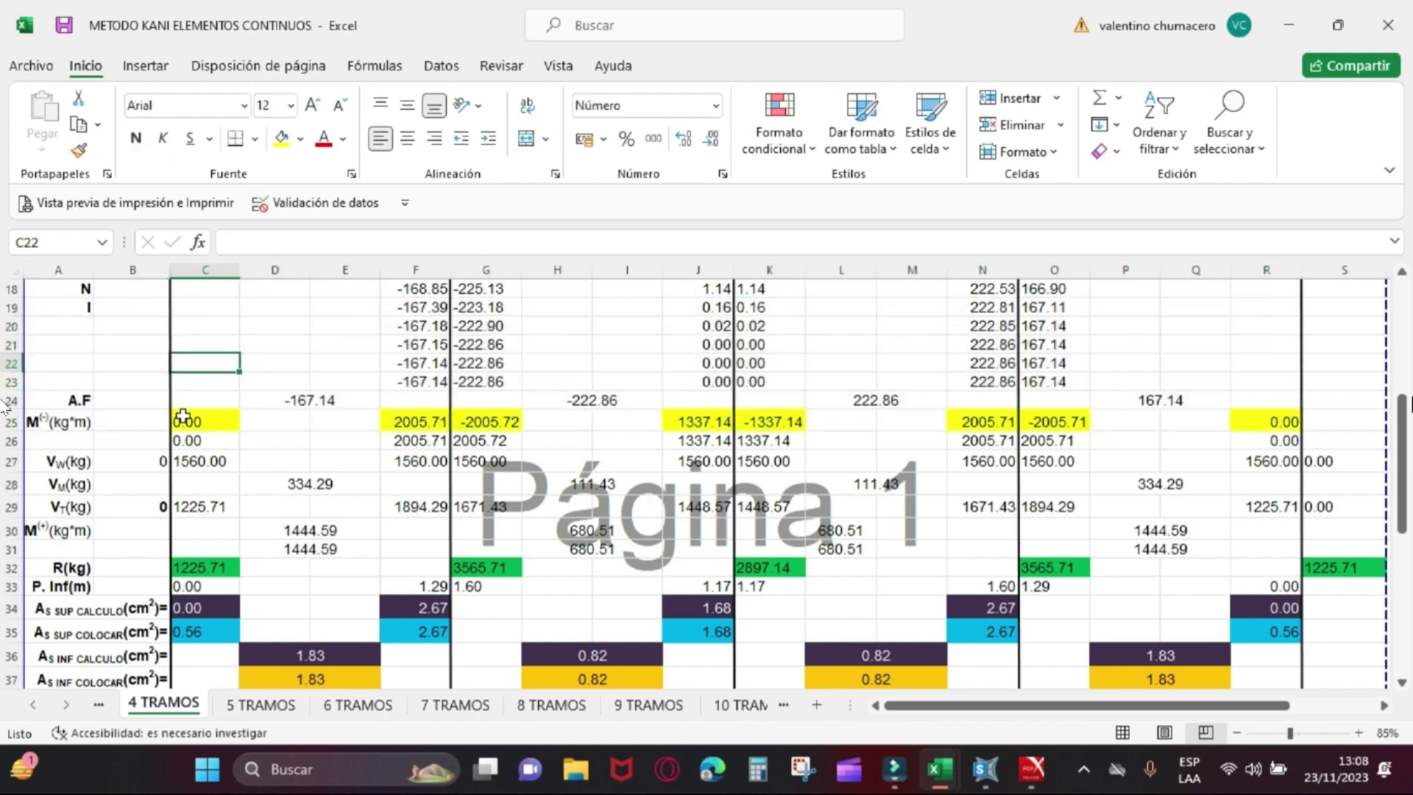
drag(183, 417, 1248, 418)
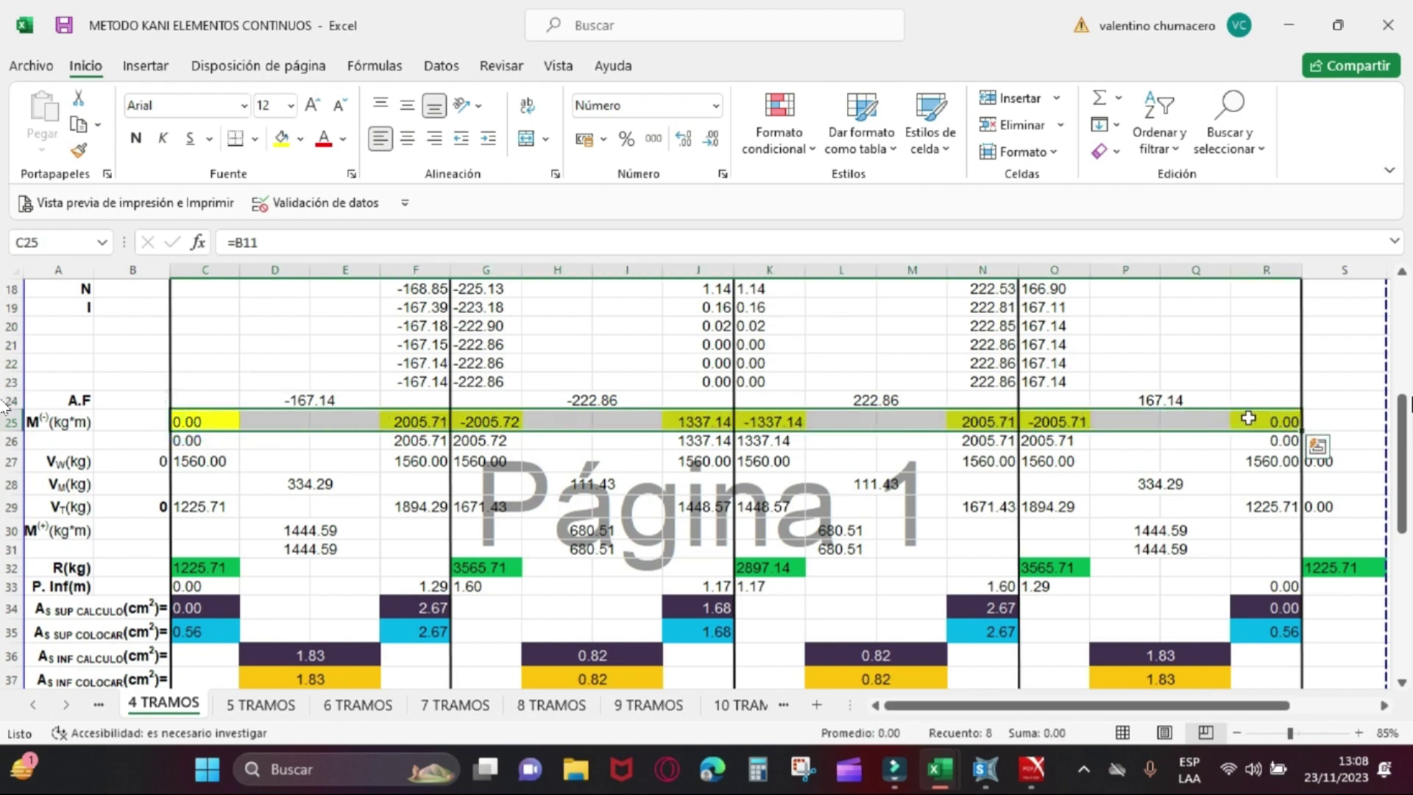
click(281, 453)
mouse_move(195, 440)
mouse_down()
mouse_move(409, 520)
mouse_move(1255, 527)
mouse_up()
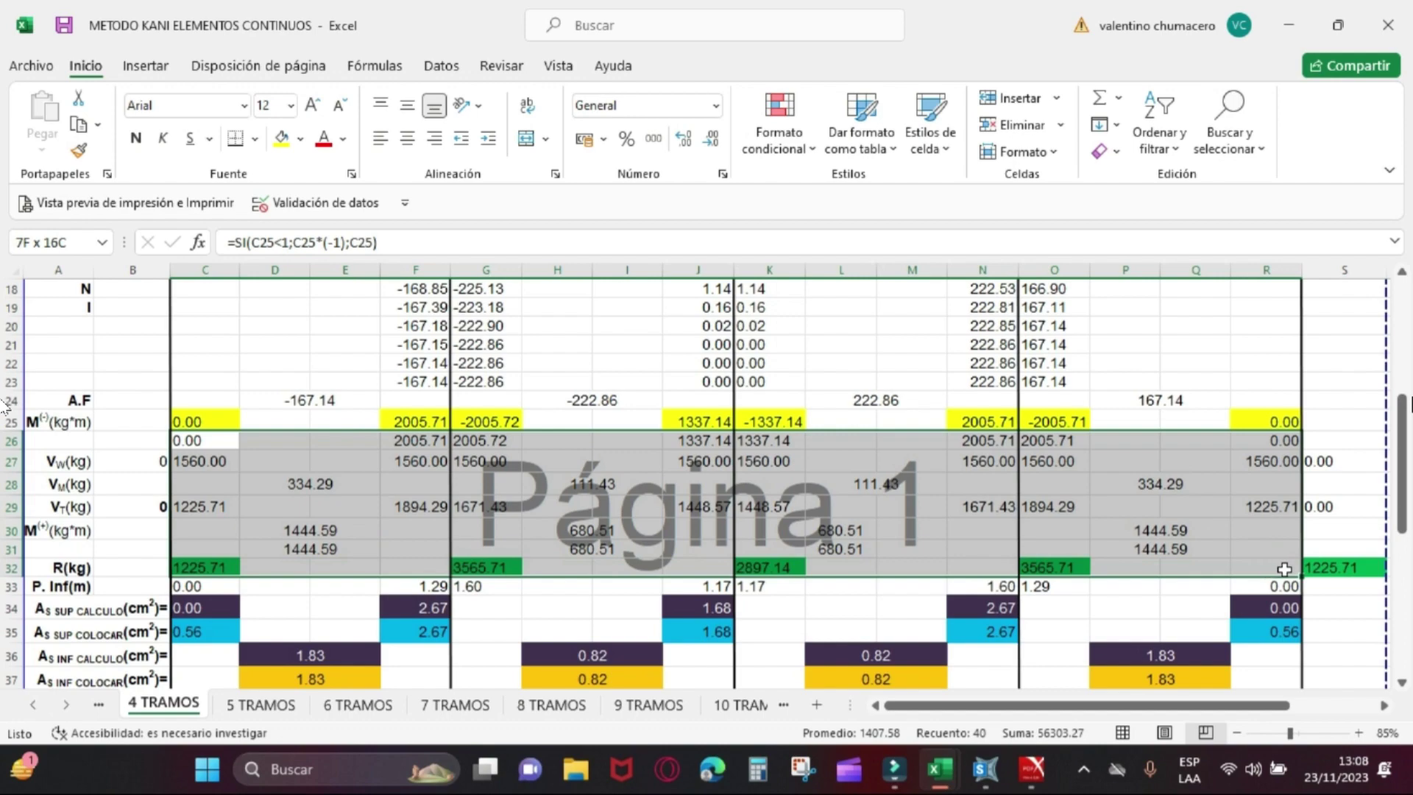
drag(1258, 539, 1281, 571)
scroll(1050, 554, down, 5)
scroll(1074, 611, up, 2)
scroll(1100, 667, up, 3)
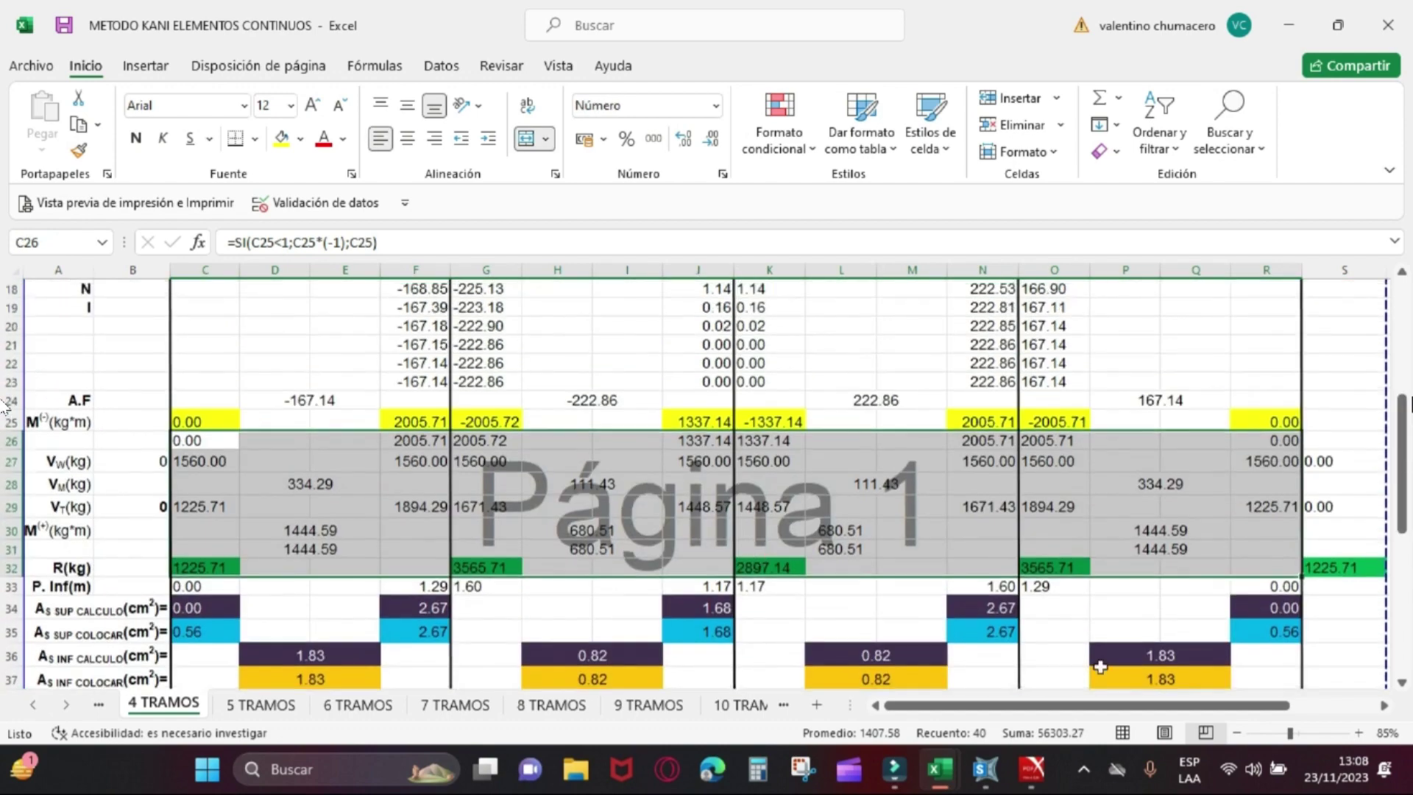
click(1402, 683)
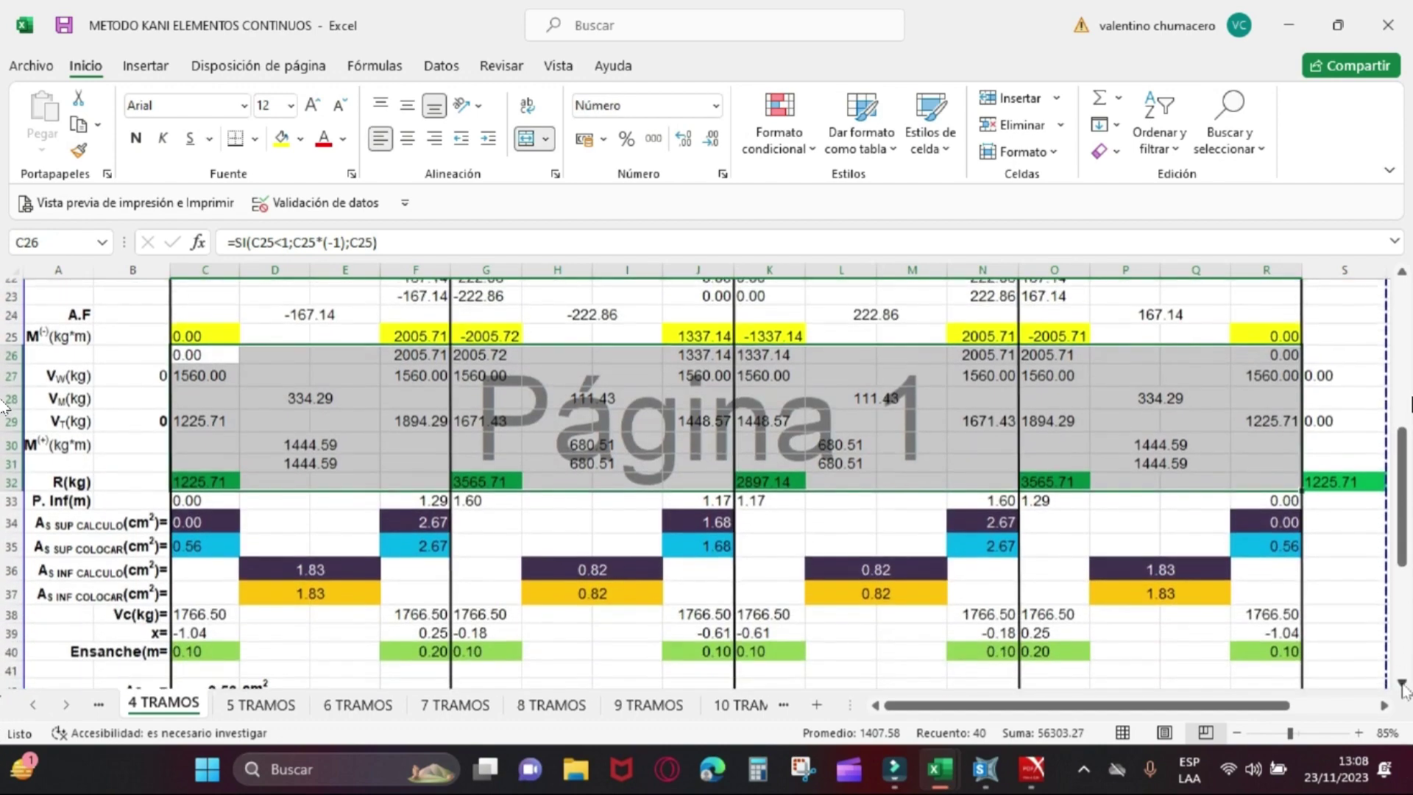
click(1402, 683)
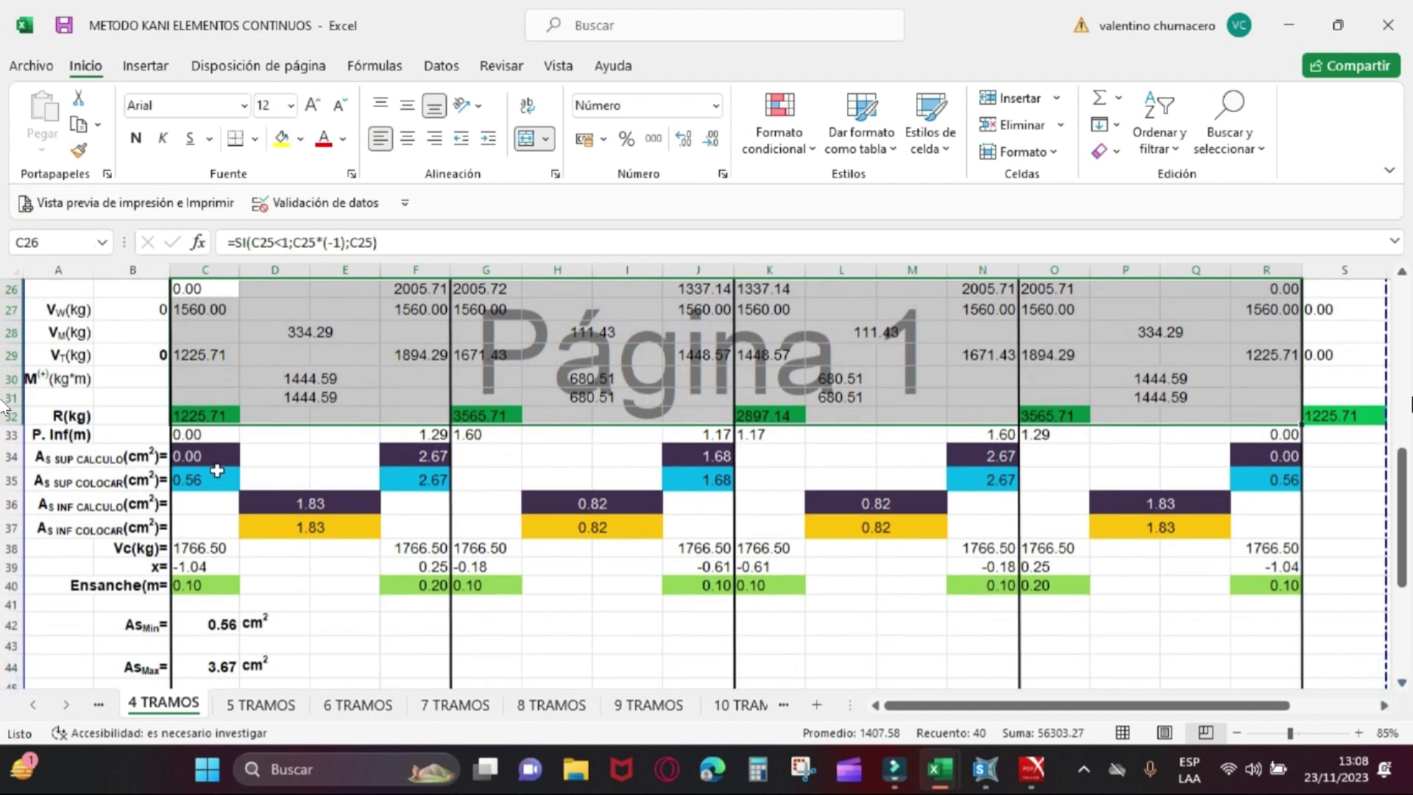
click(227, 440)
click(210, 457)
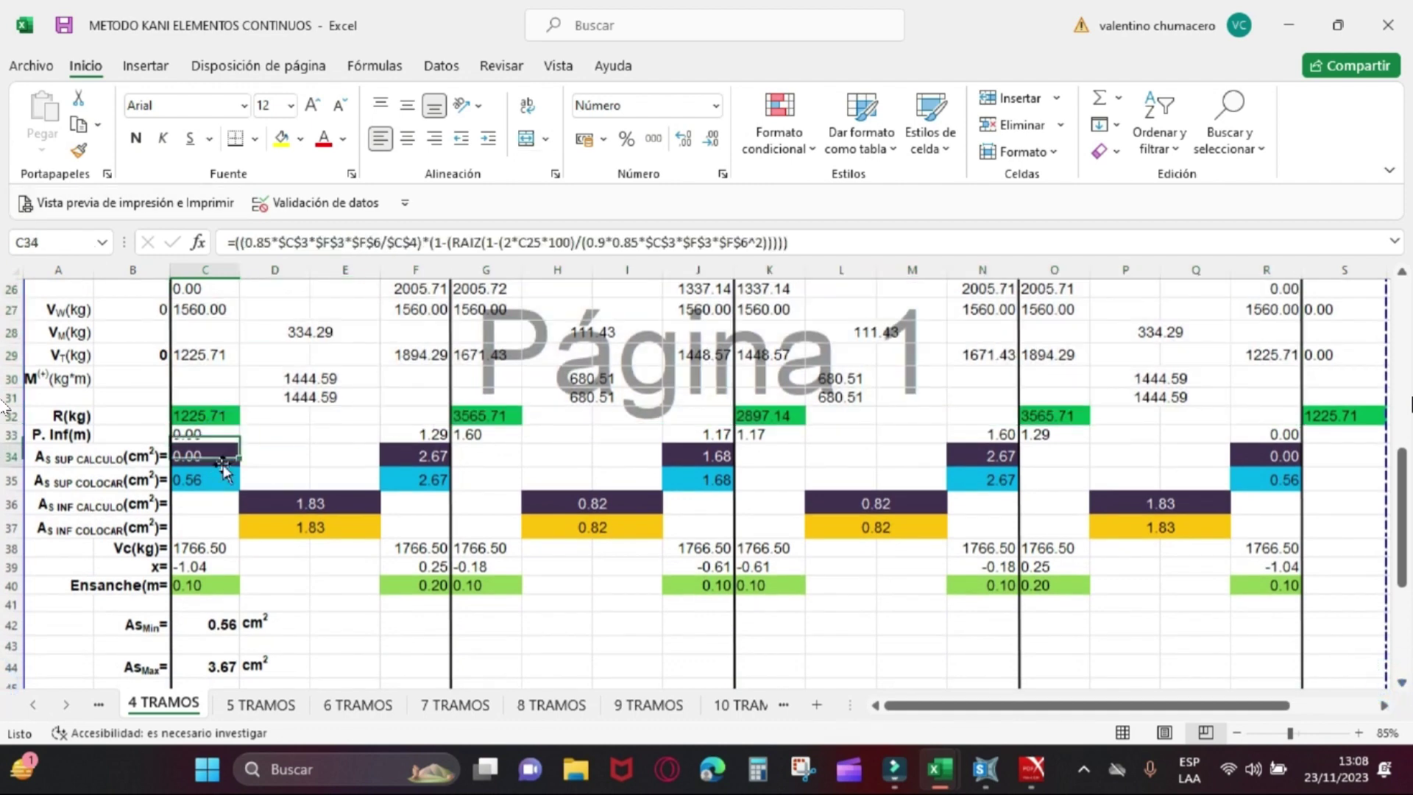
click(203, 478)
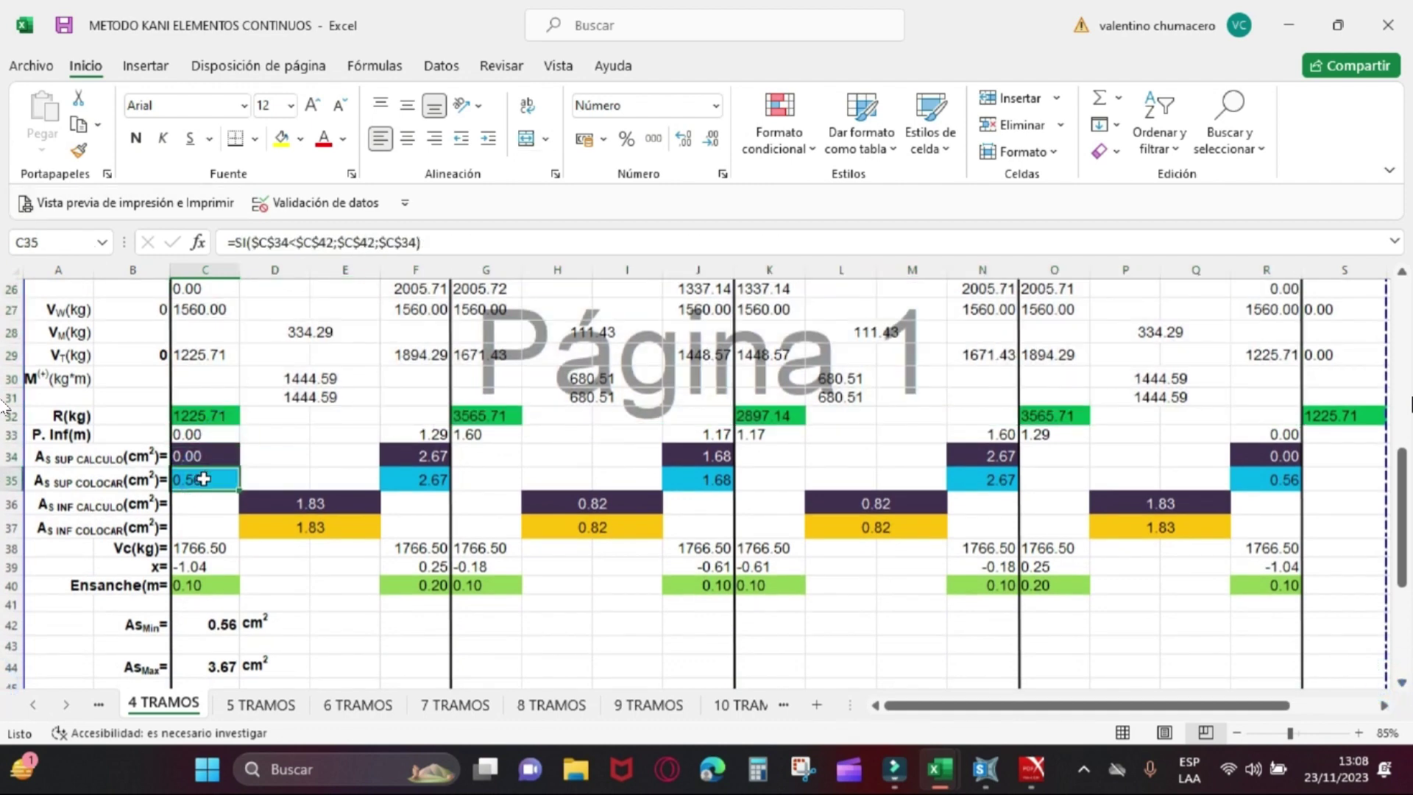
click(198, 549)
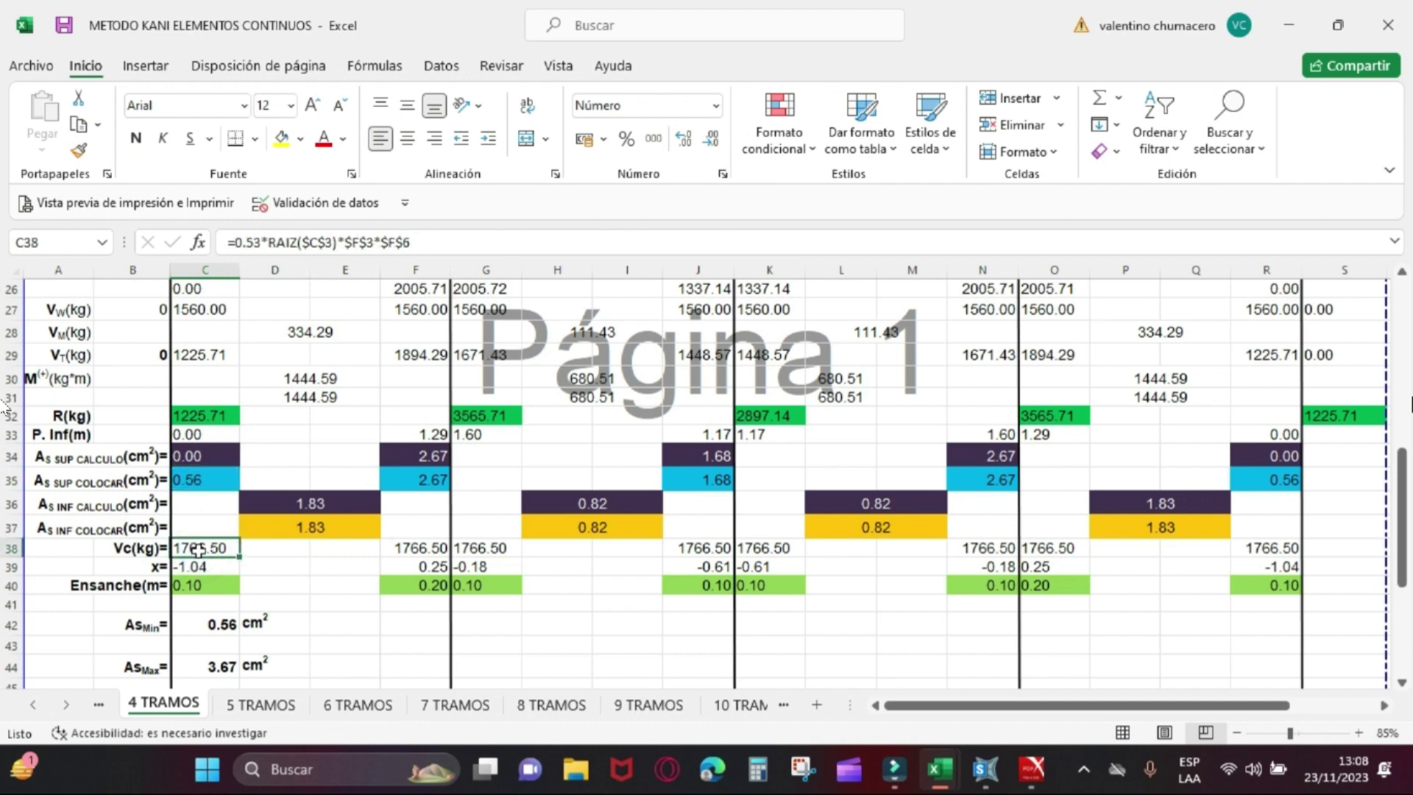
click(198, 568)
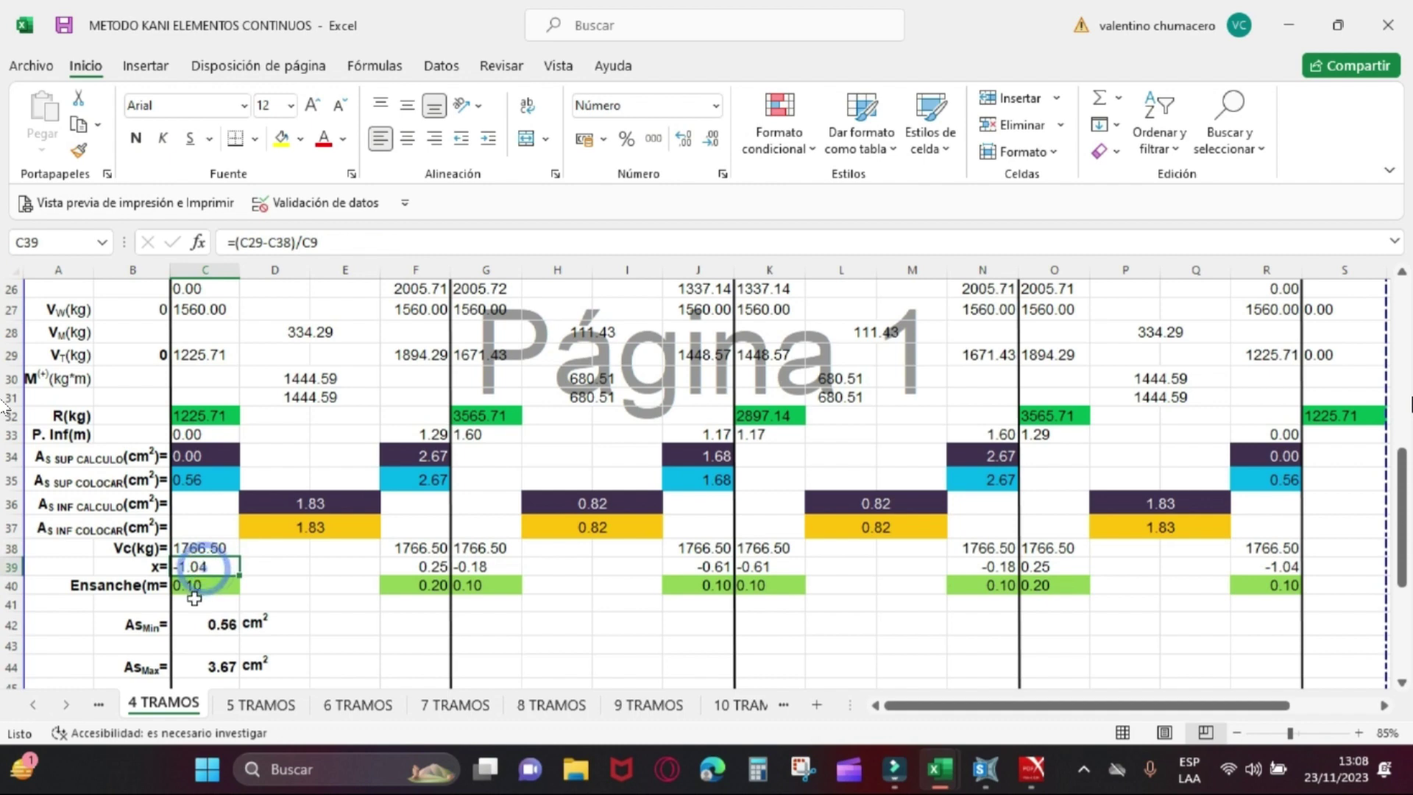
click(199, 587)
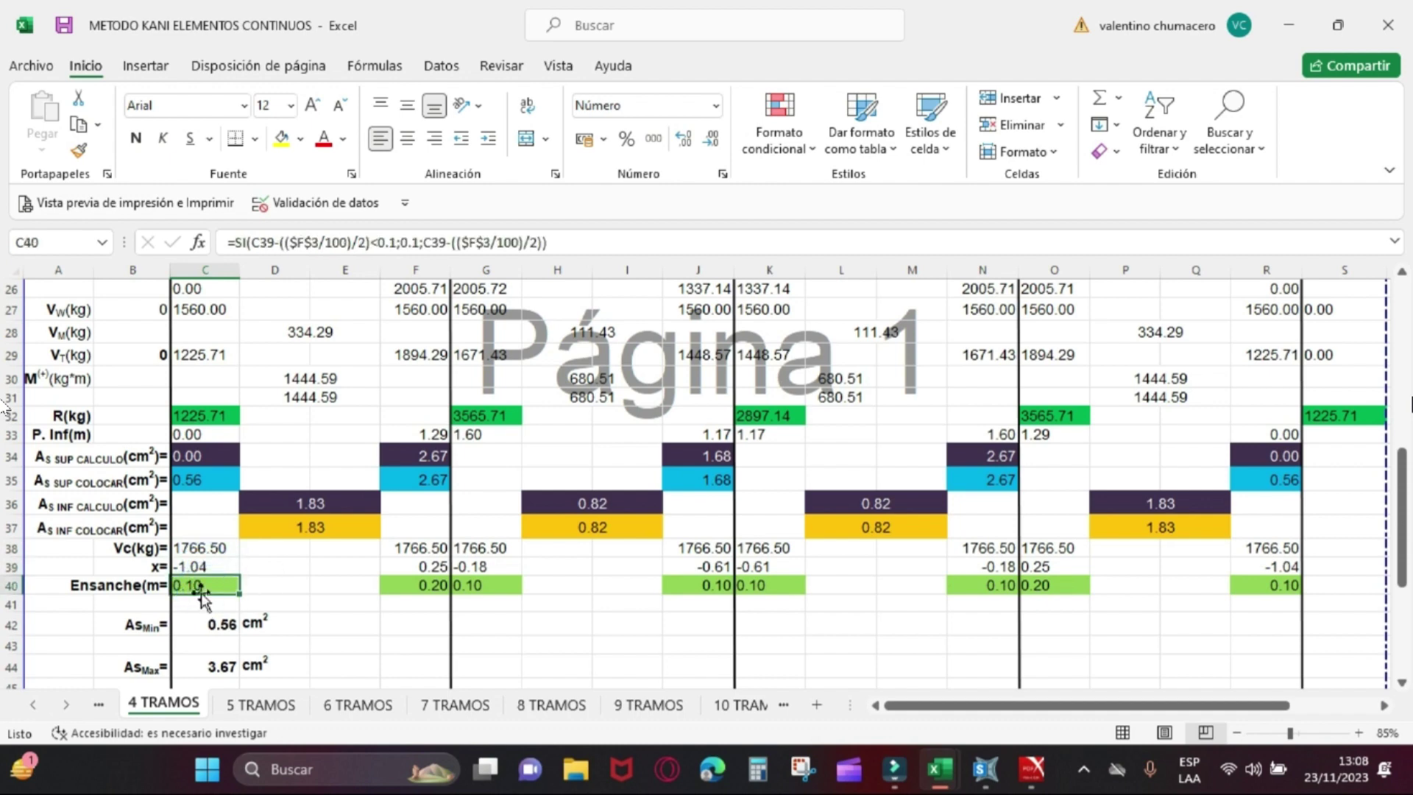
drag(198, 587, 1284, 587)
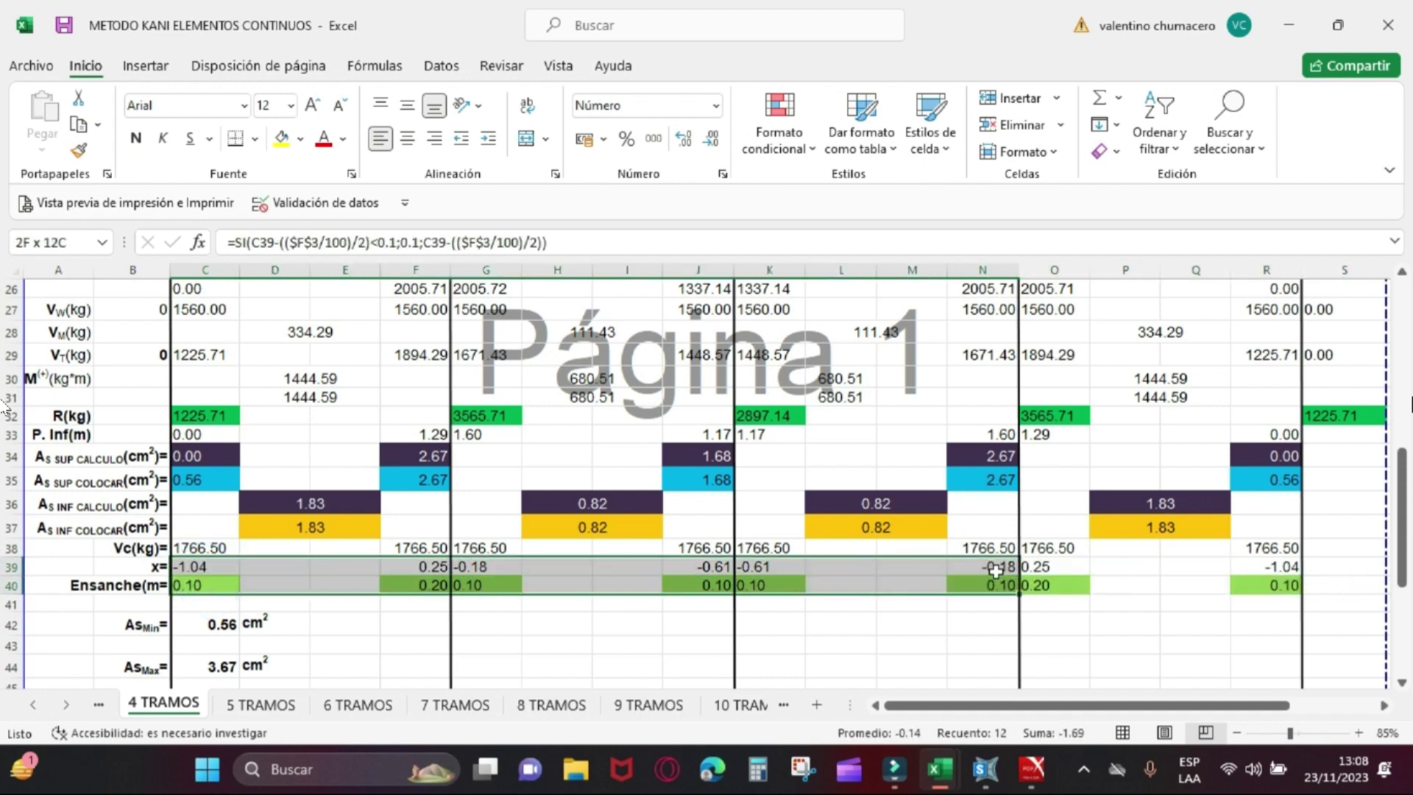
scroll(360, 300, up, 8)
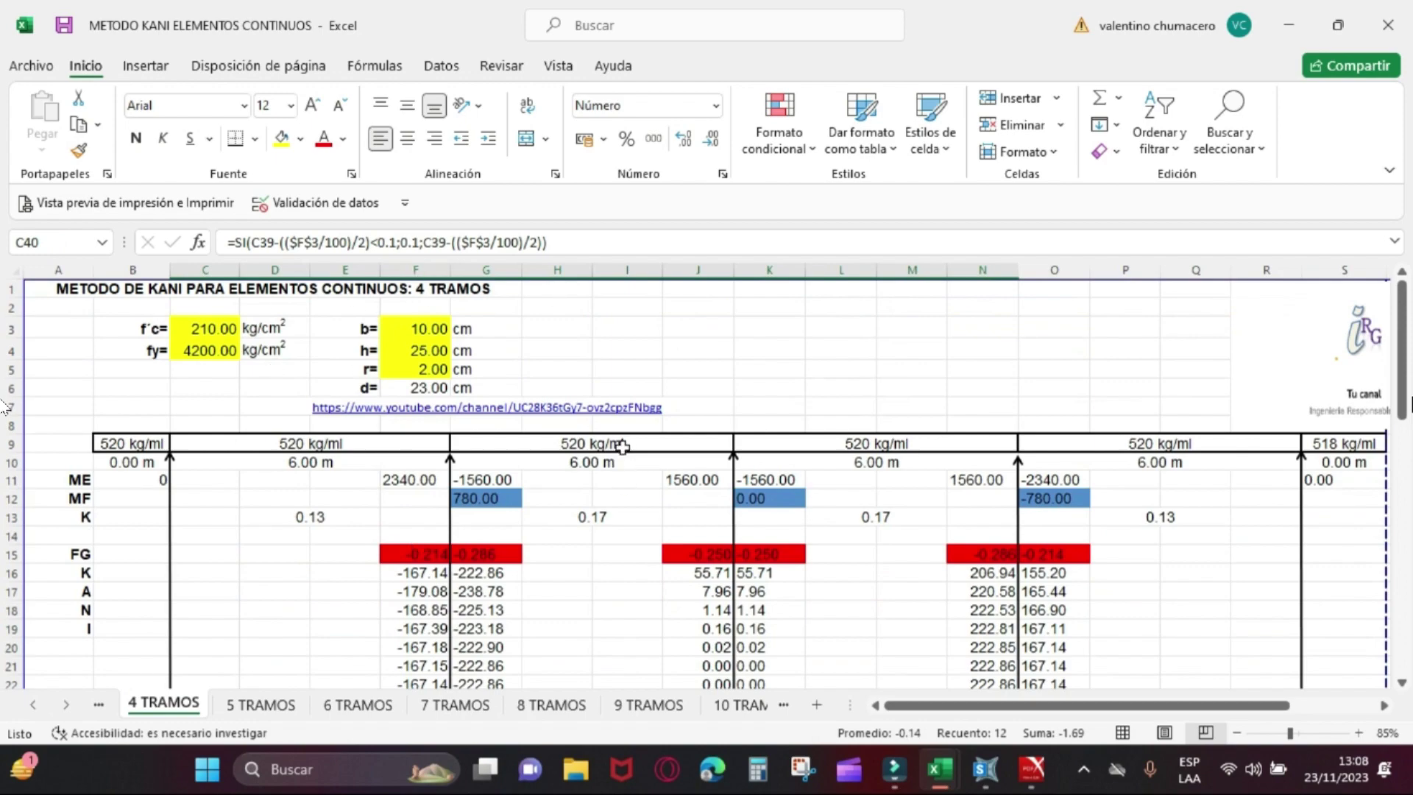
scroll(469, 514, down, 5)
scroll(468, 513, down, 6)
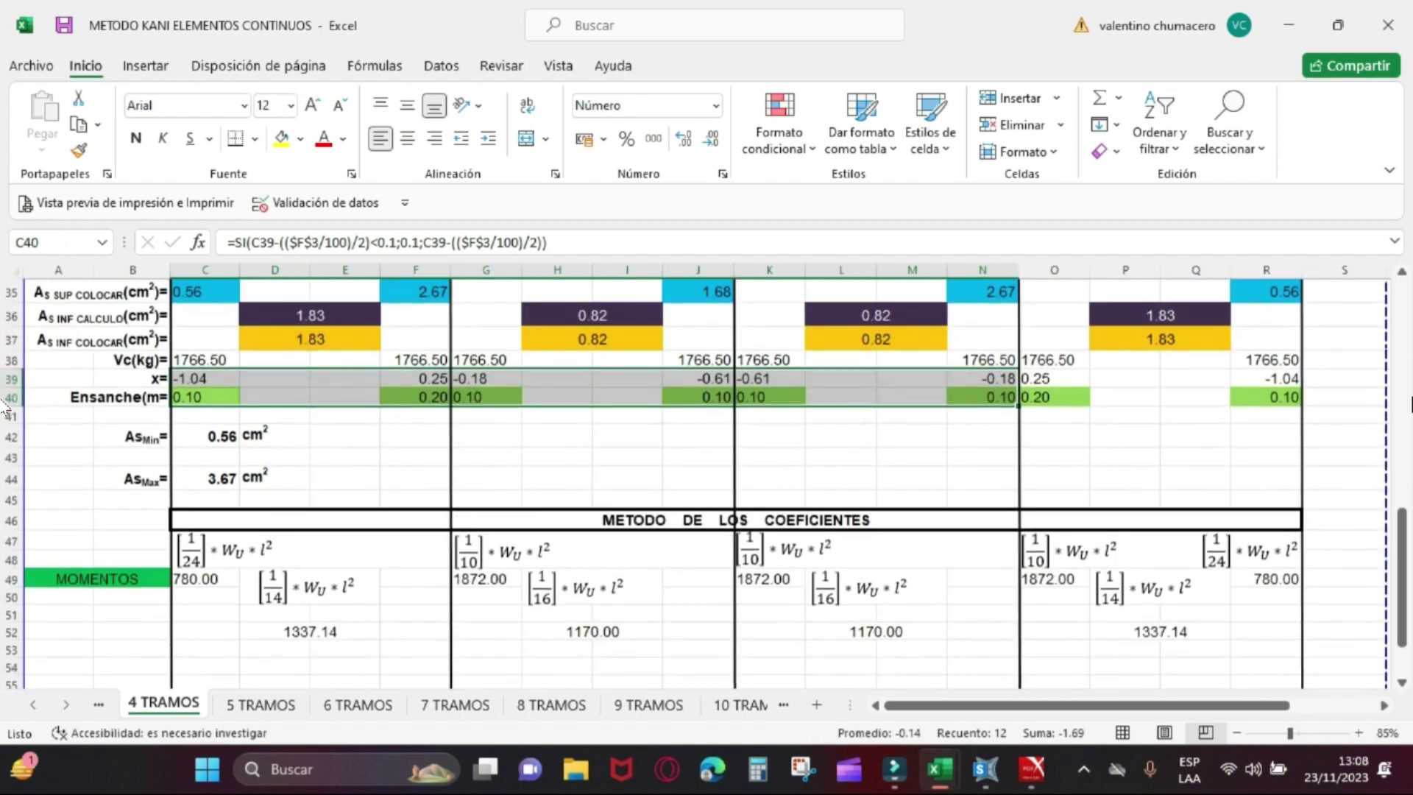
click(524, 463)
scroll(523, 464, up, 11)
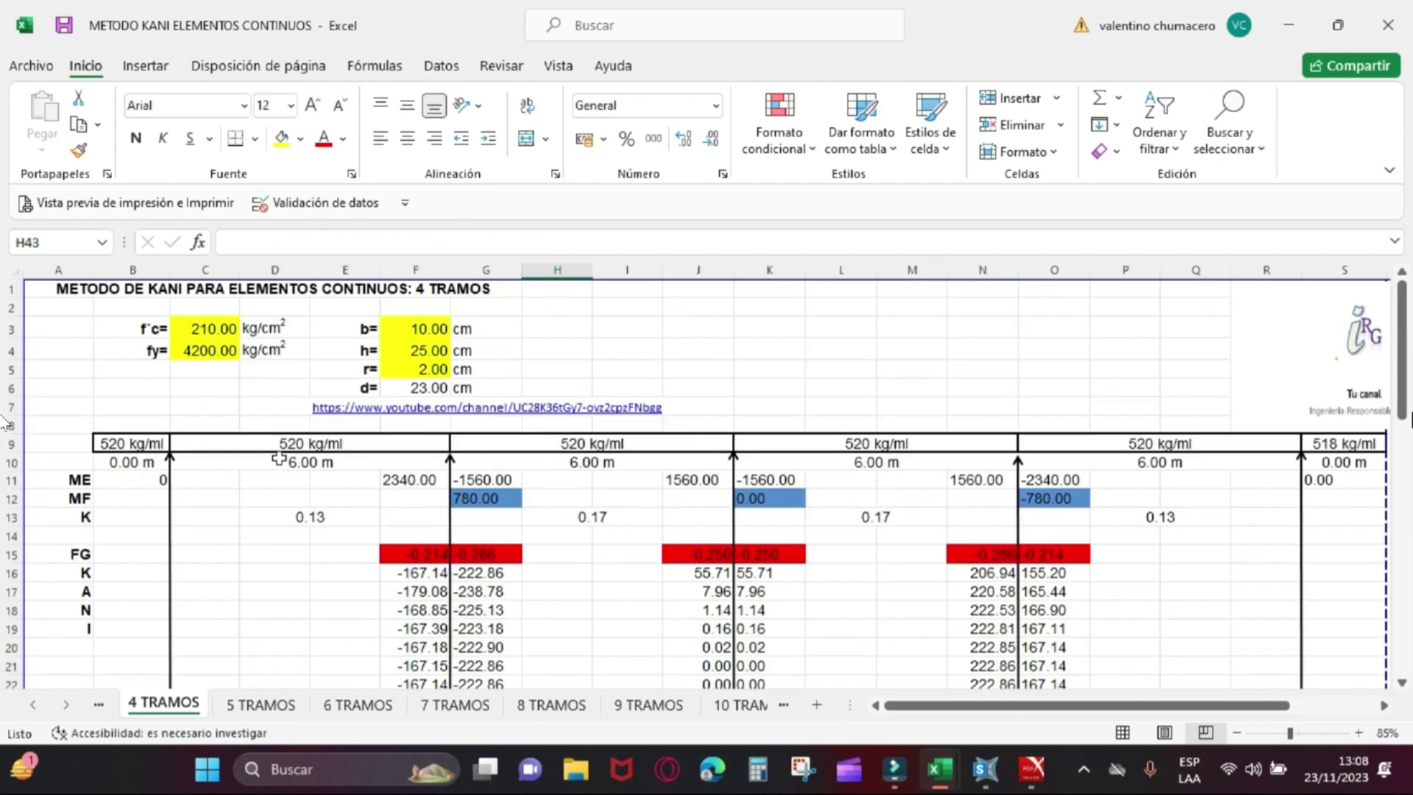
scroll(289, 460, down, 11)
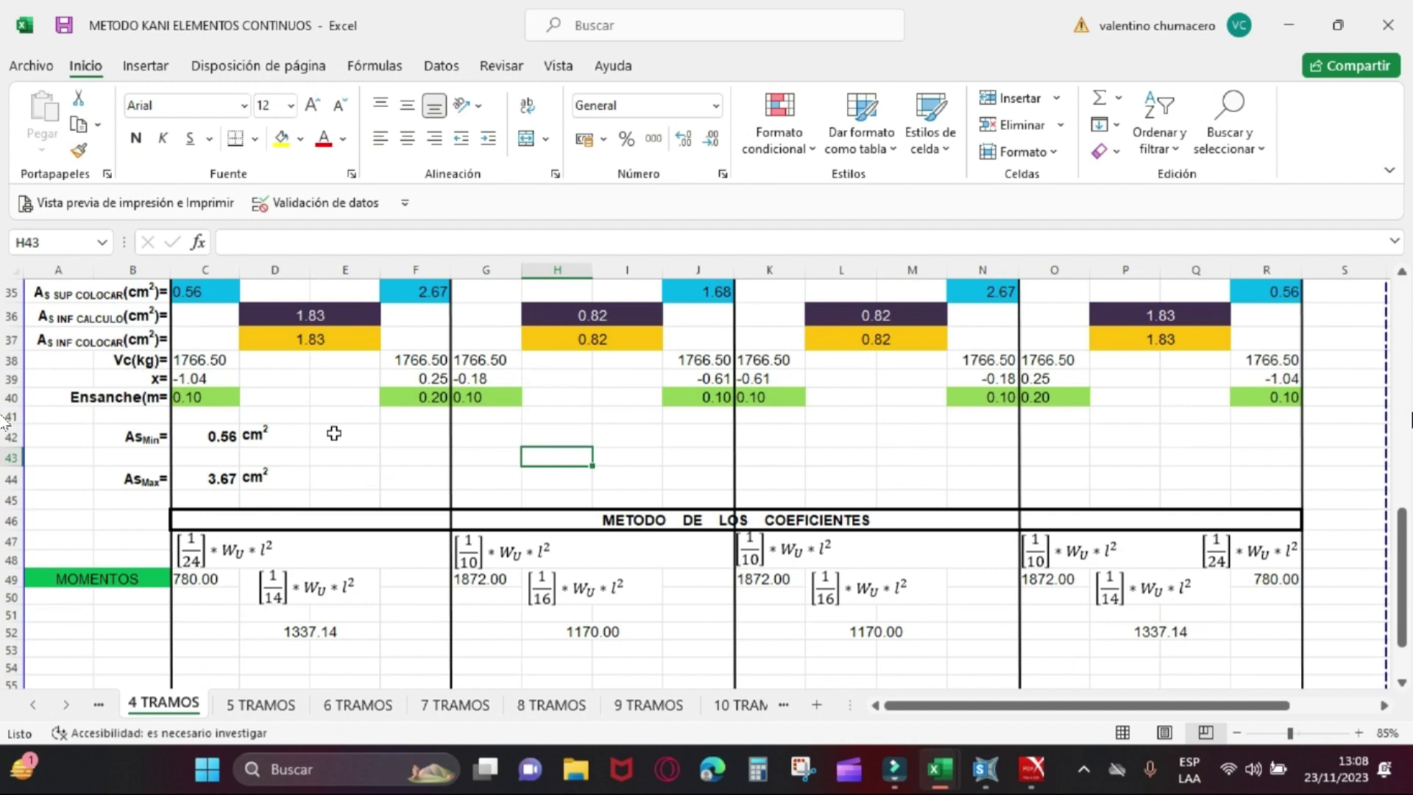
scroll(334, 434, up, 11)
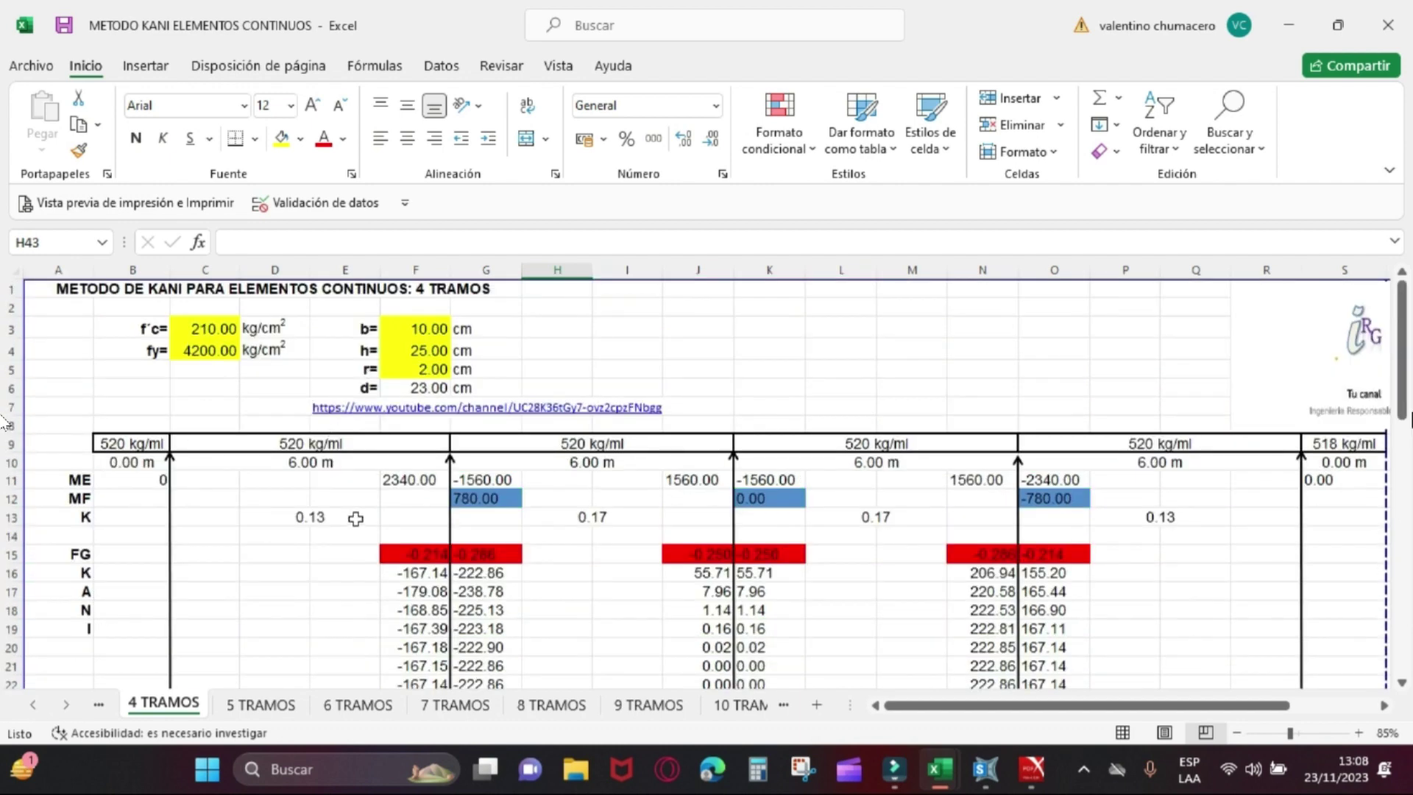
click(931, 769)
click(1014, 666)
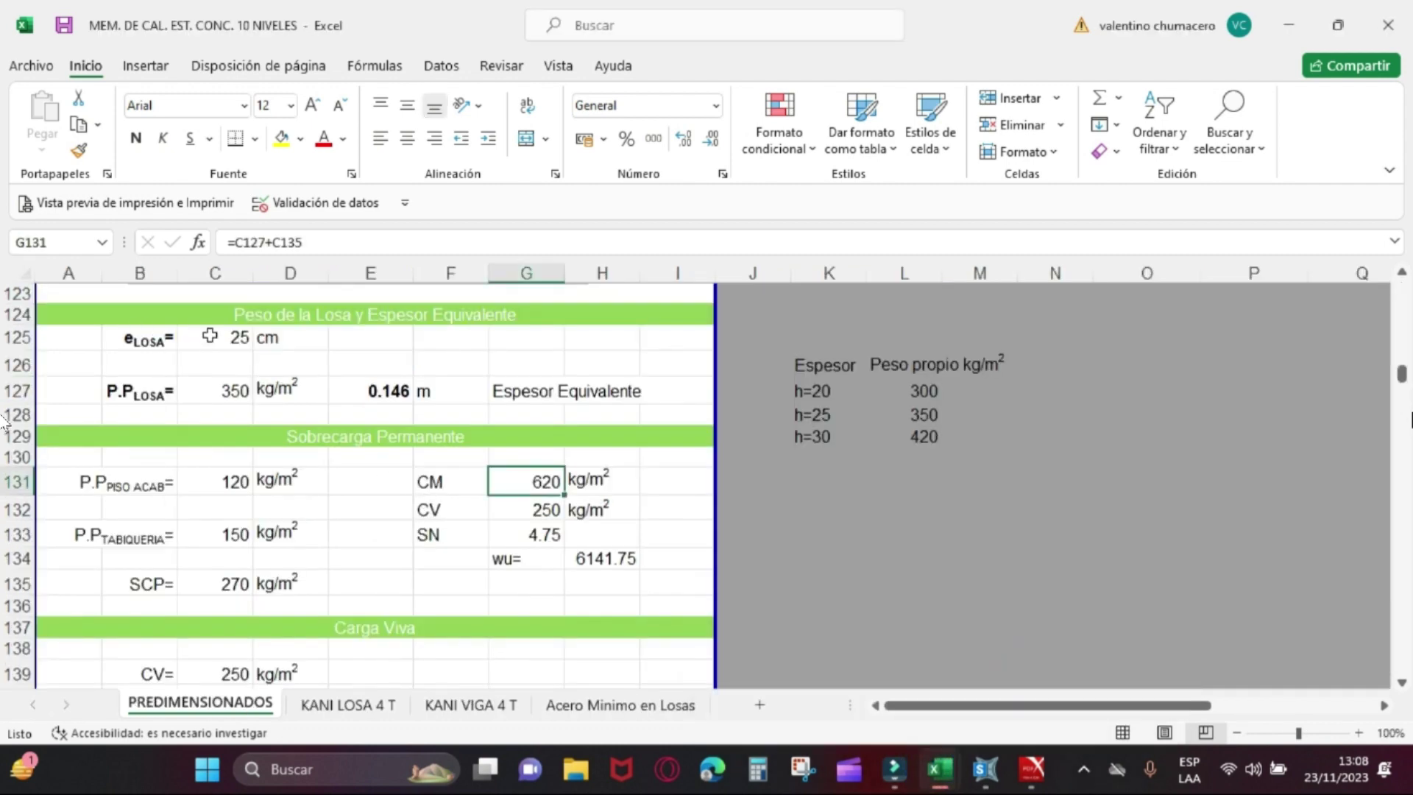
click(193, 587)
scroll(199, 583, down, 3)
scroll(228, 578, down, 3)
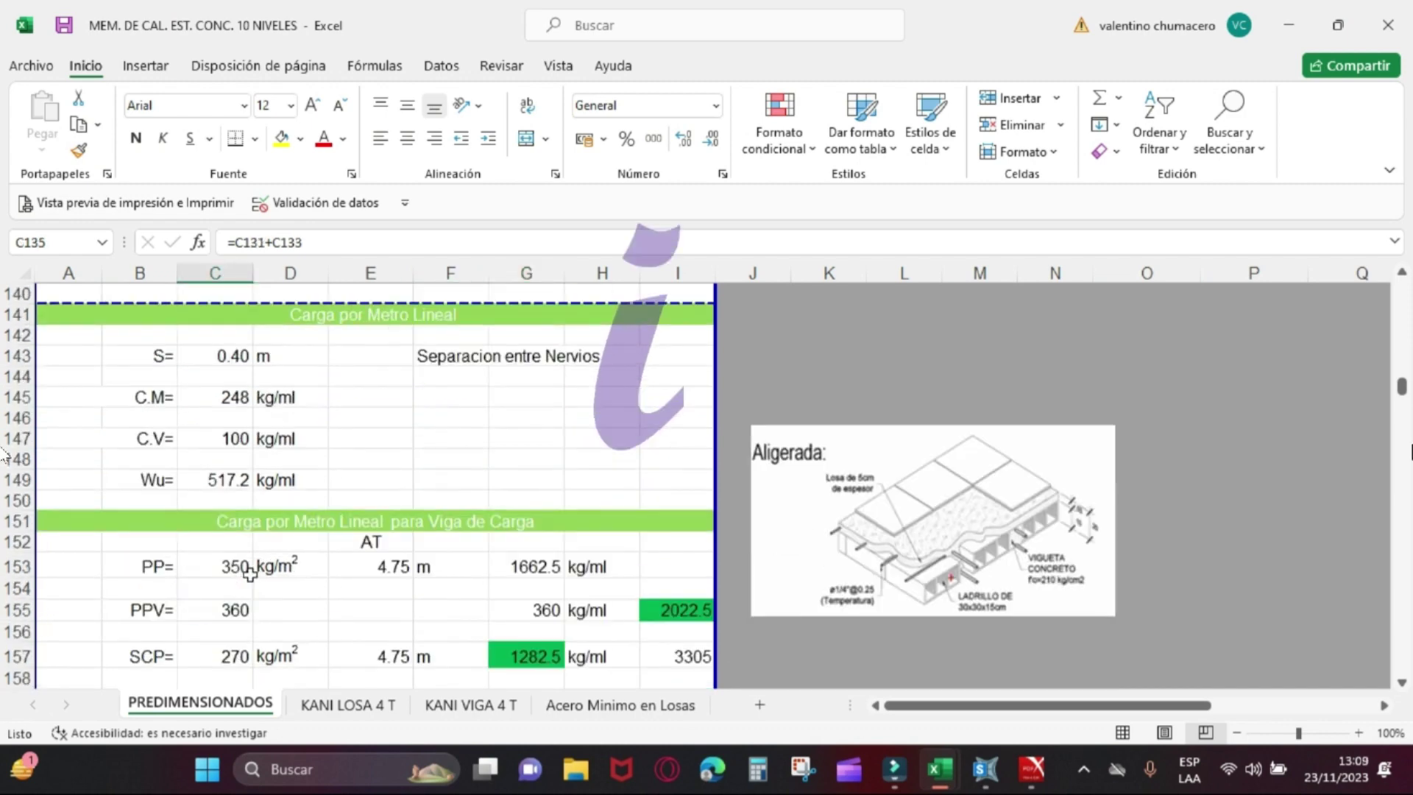
scroll(213, 477, up, 2)
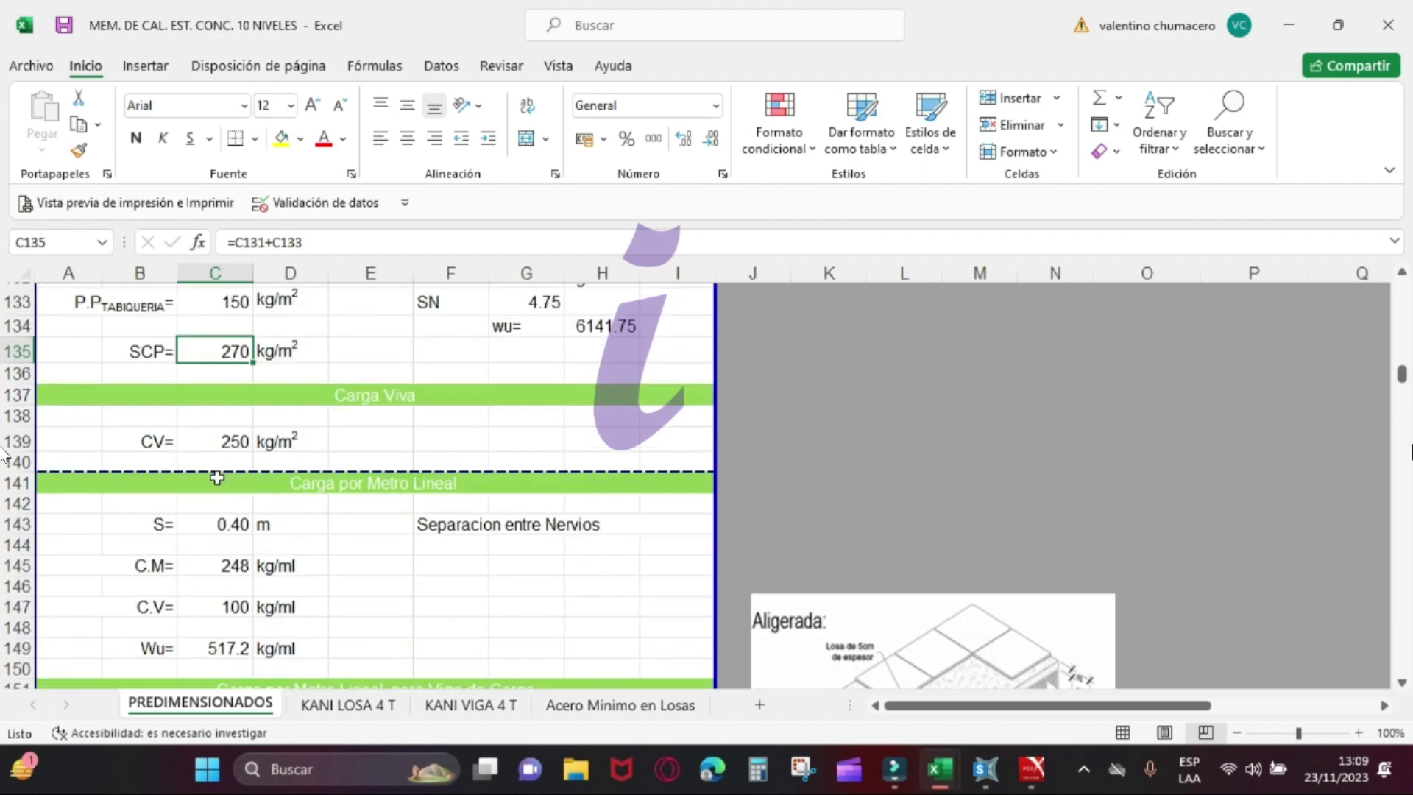
scroll(217, 477, up, 3)
scroll(883, 479, down, 5)
scroll(957, 489, down, 1)
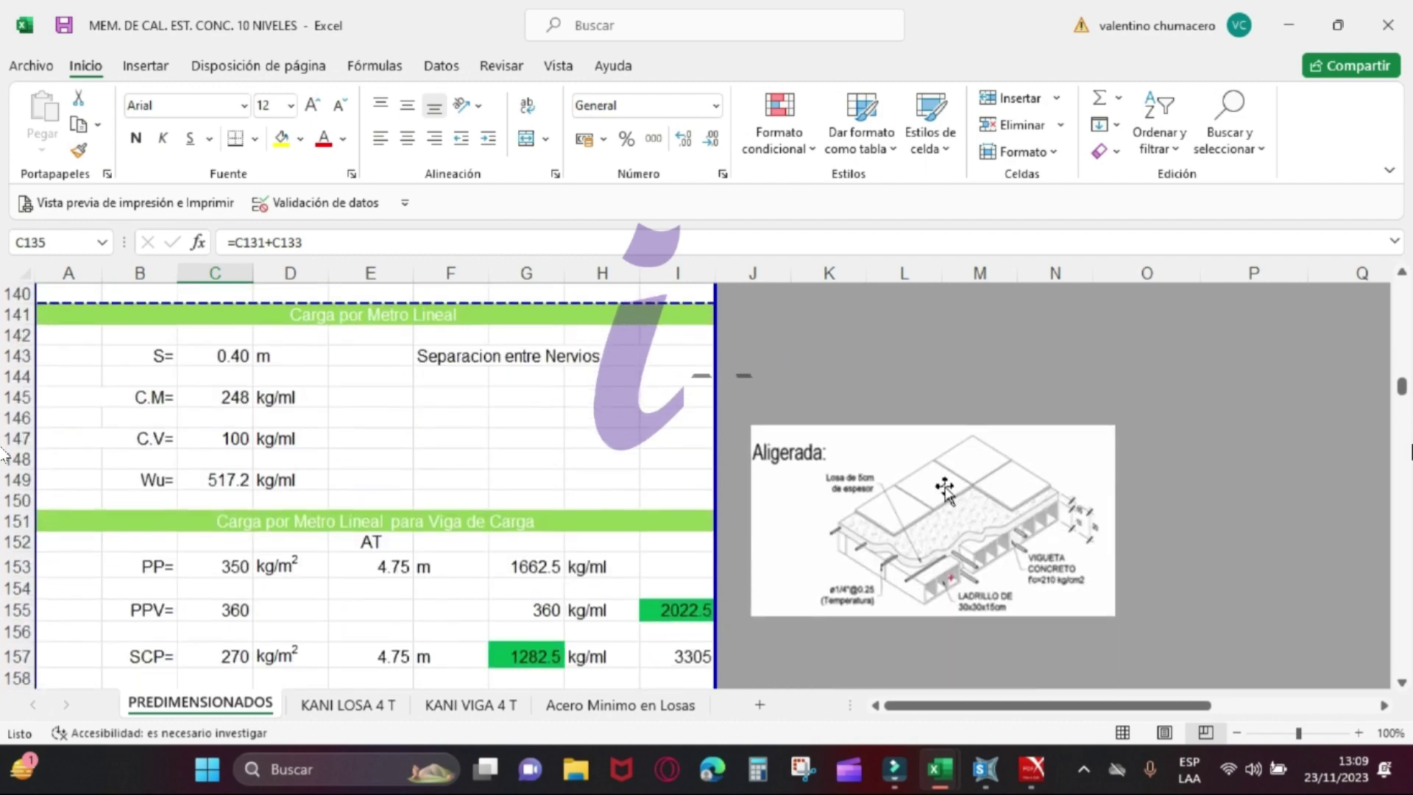
scroll(625, 452, down, 2)
scroll(569, 459, down, 3)
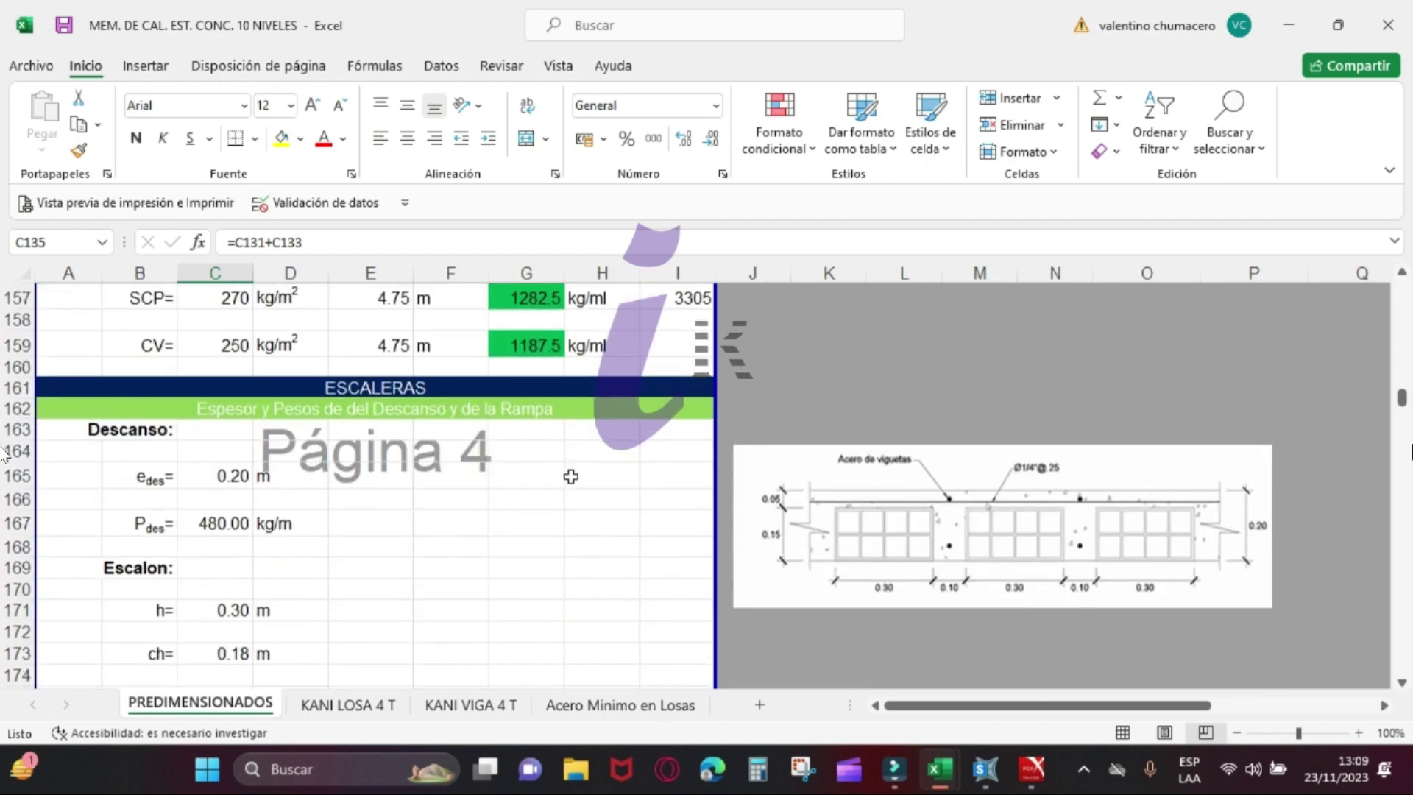
click(230, 343)
scroll(242, 401, up, 6)
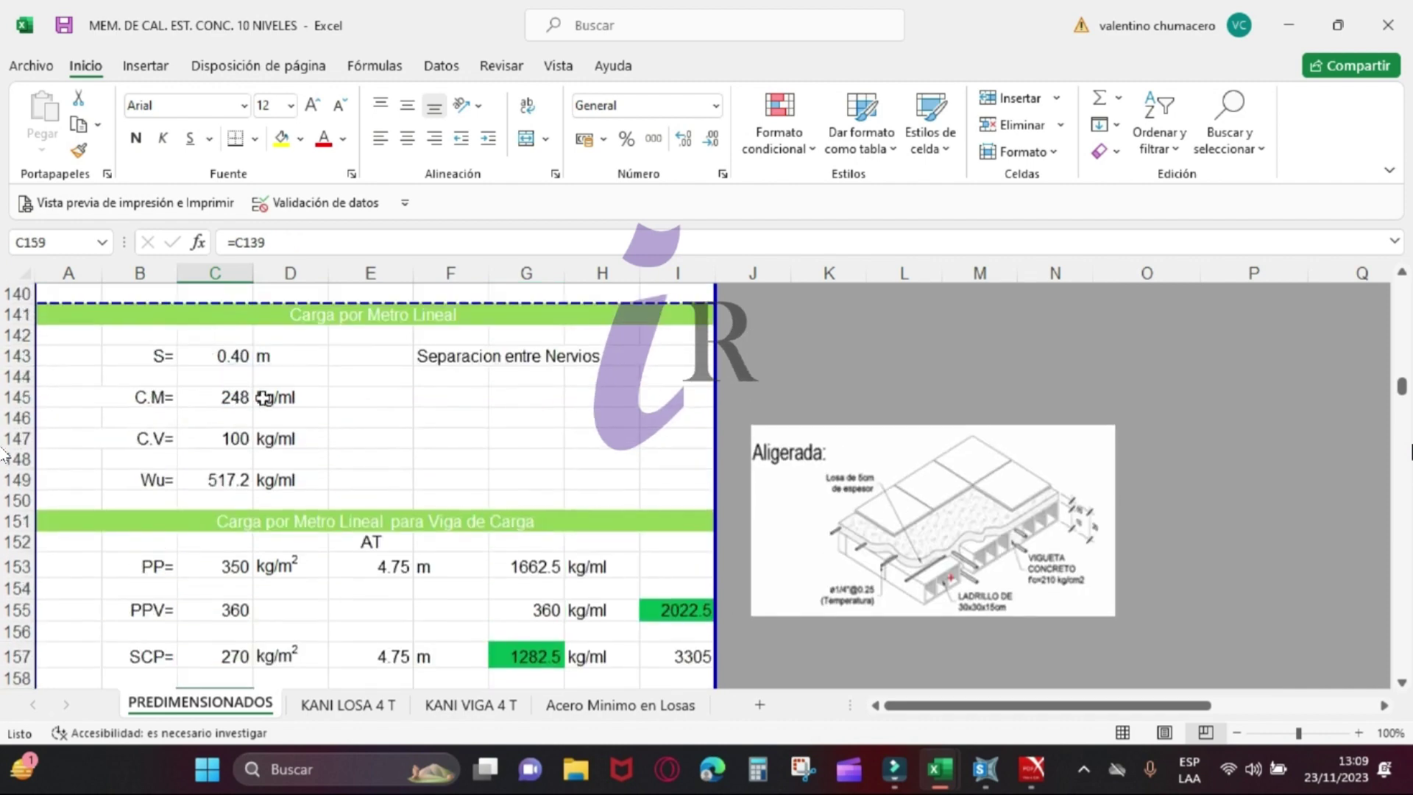
click(232, 354)
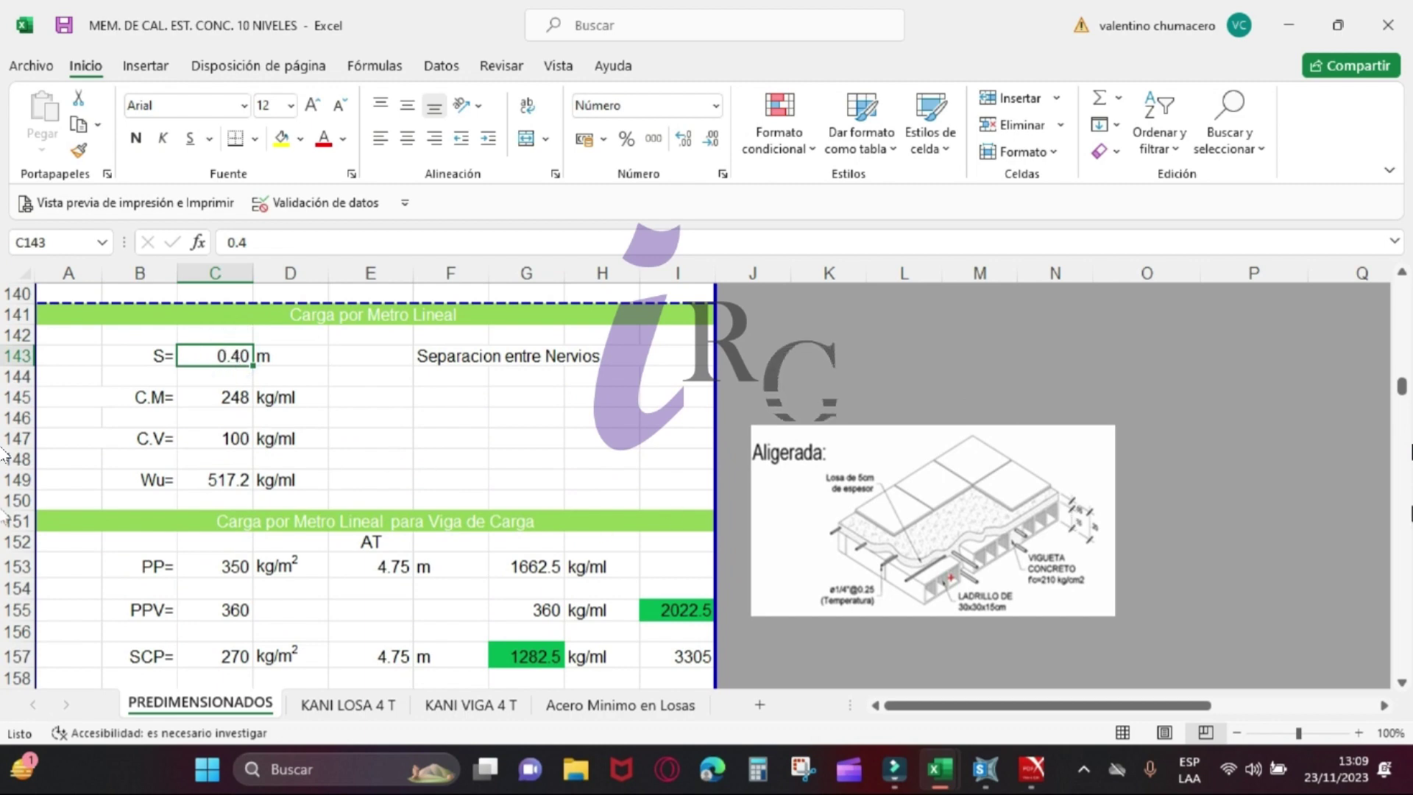
scroll(1404, 278, up, 2)
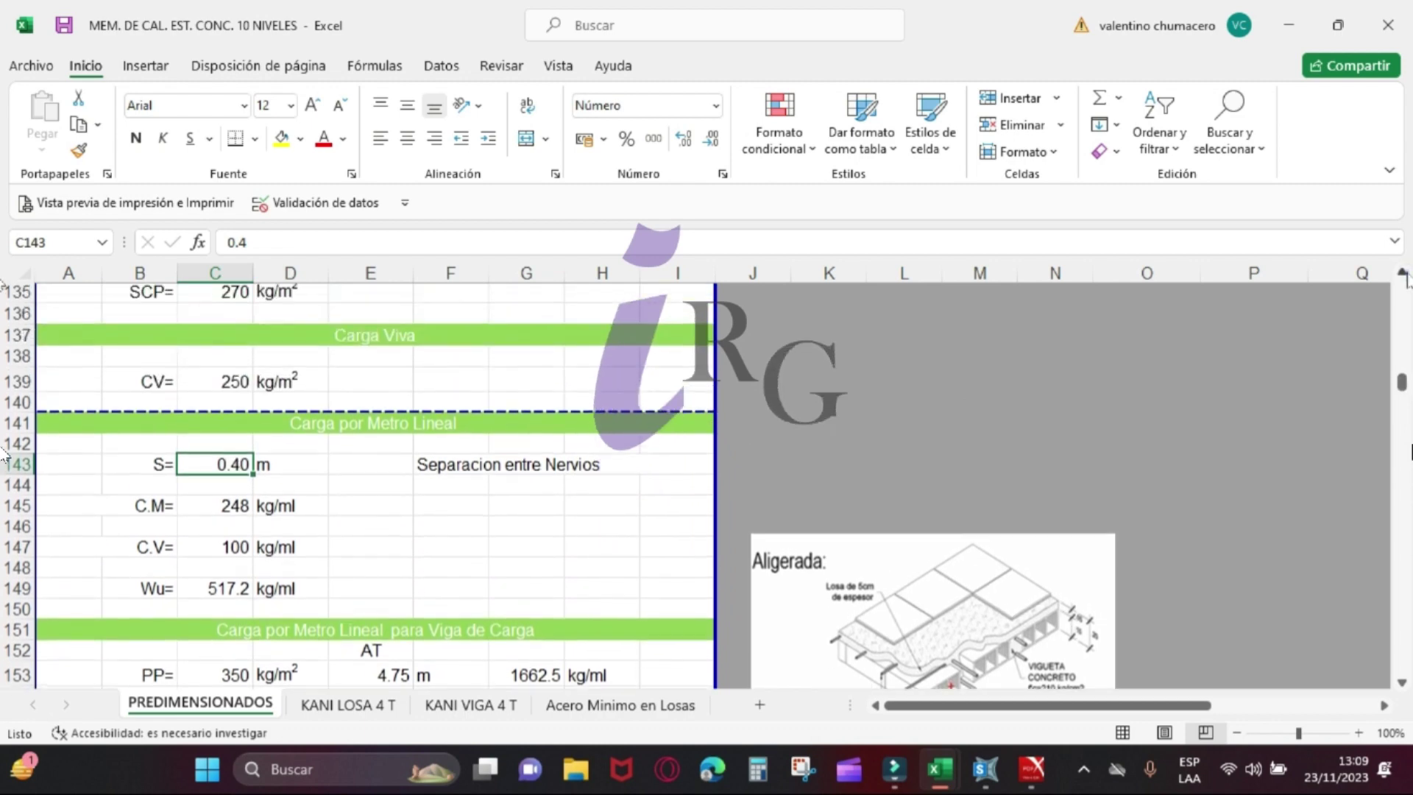
scroll(1404, 278, up, 1)
scroll(1404, 279, up, 1)
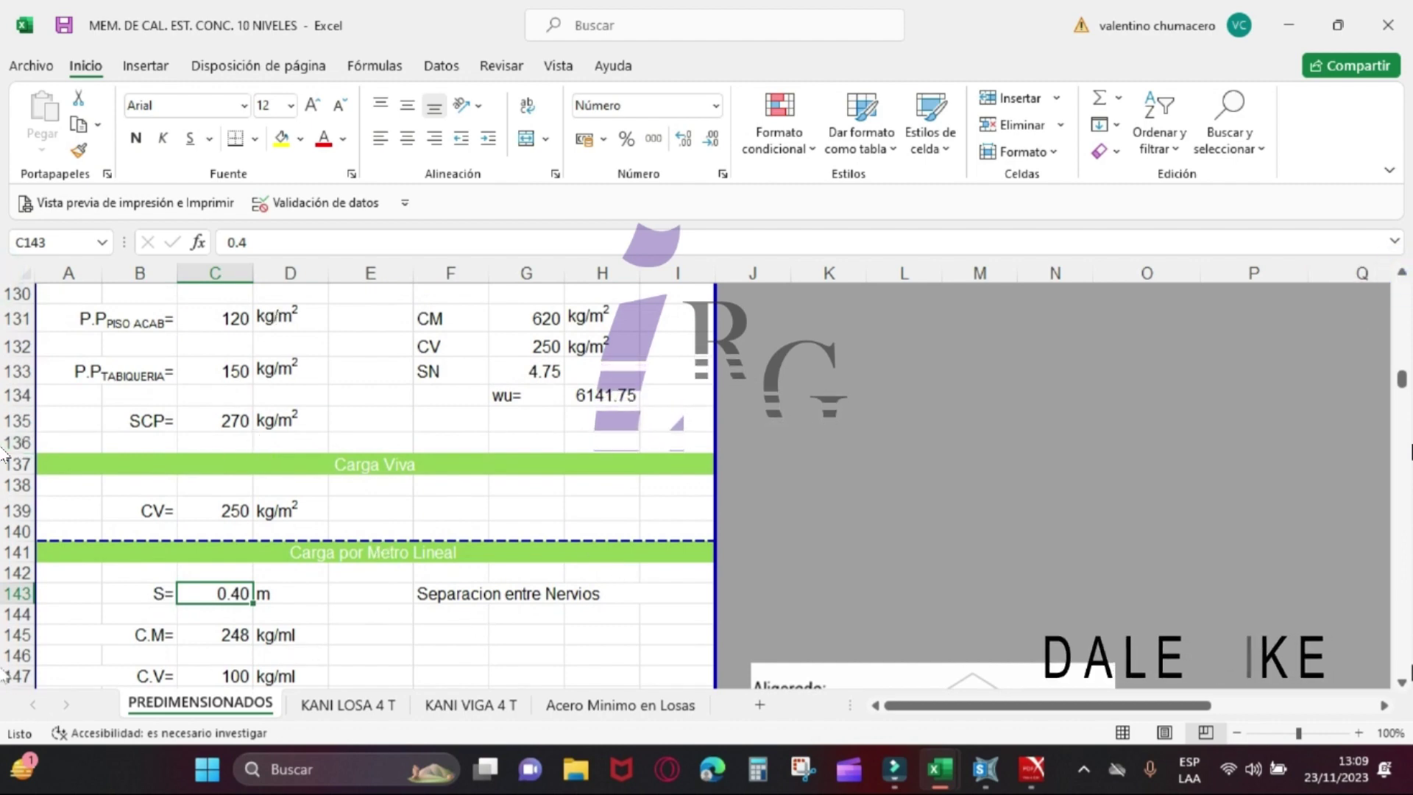
click(1400, 683)
click(1401, 683)
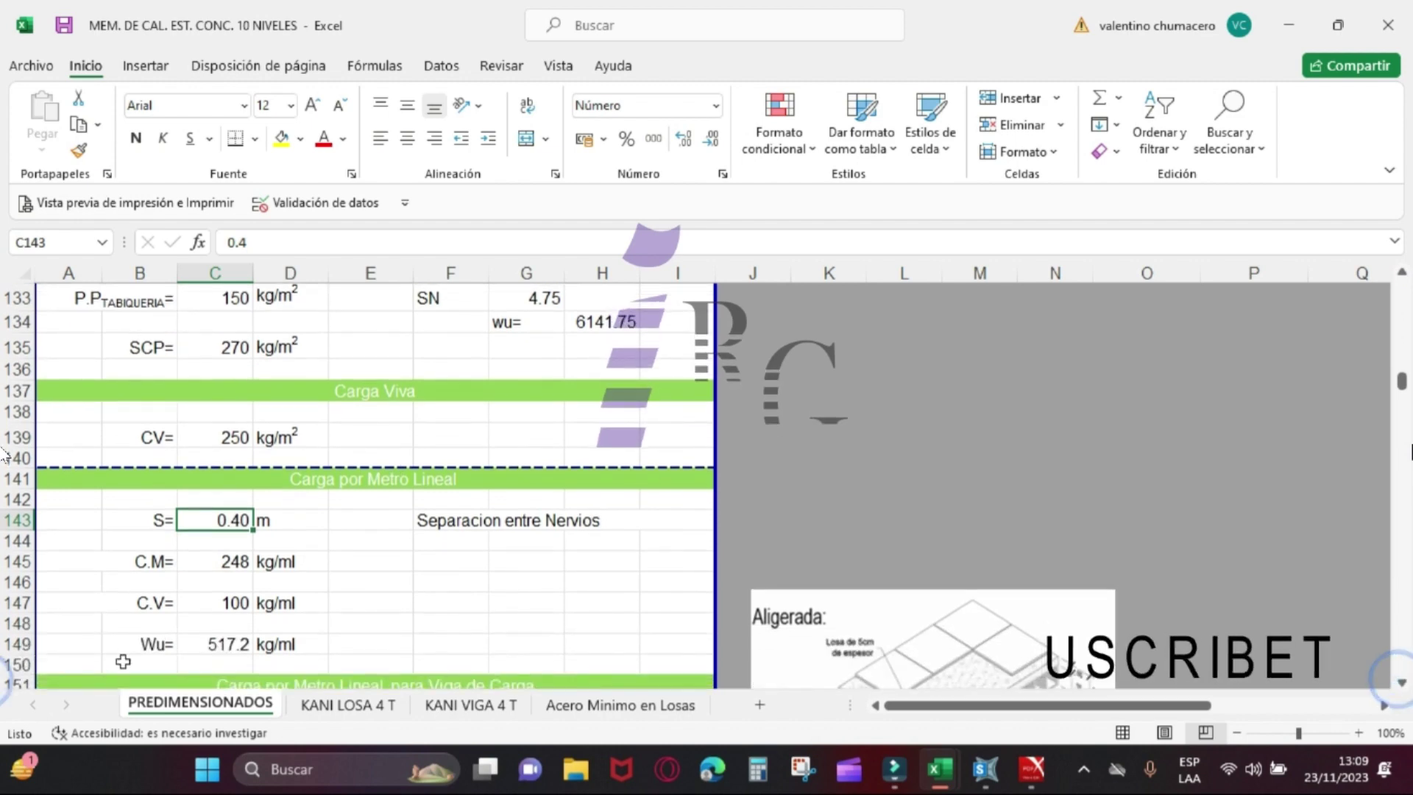
click(213, 644)
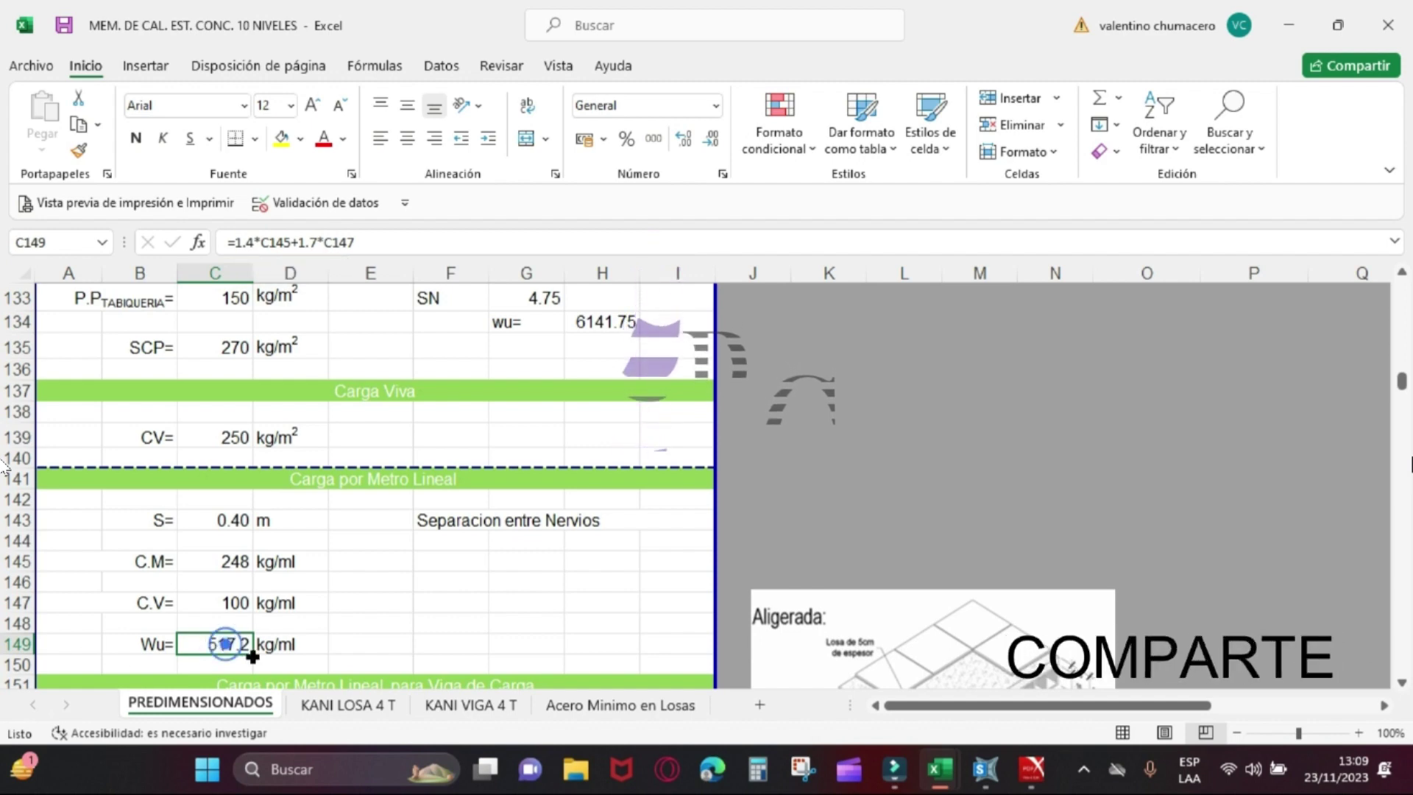
click(522, 621)
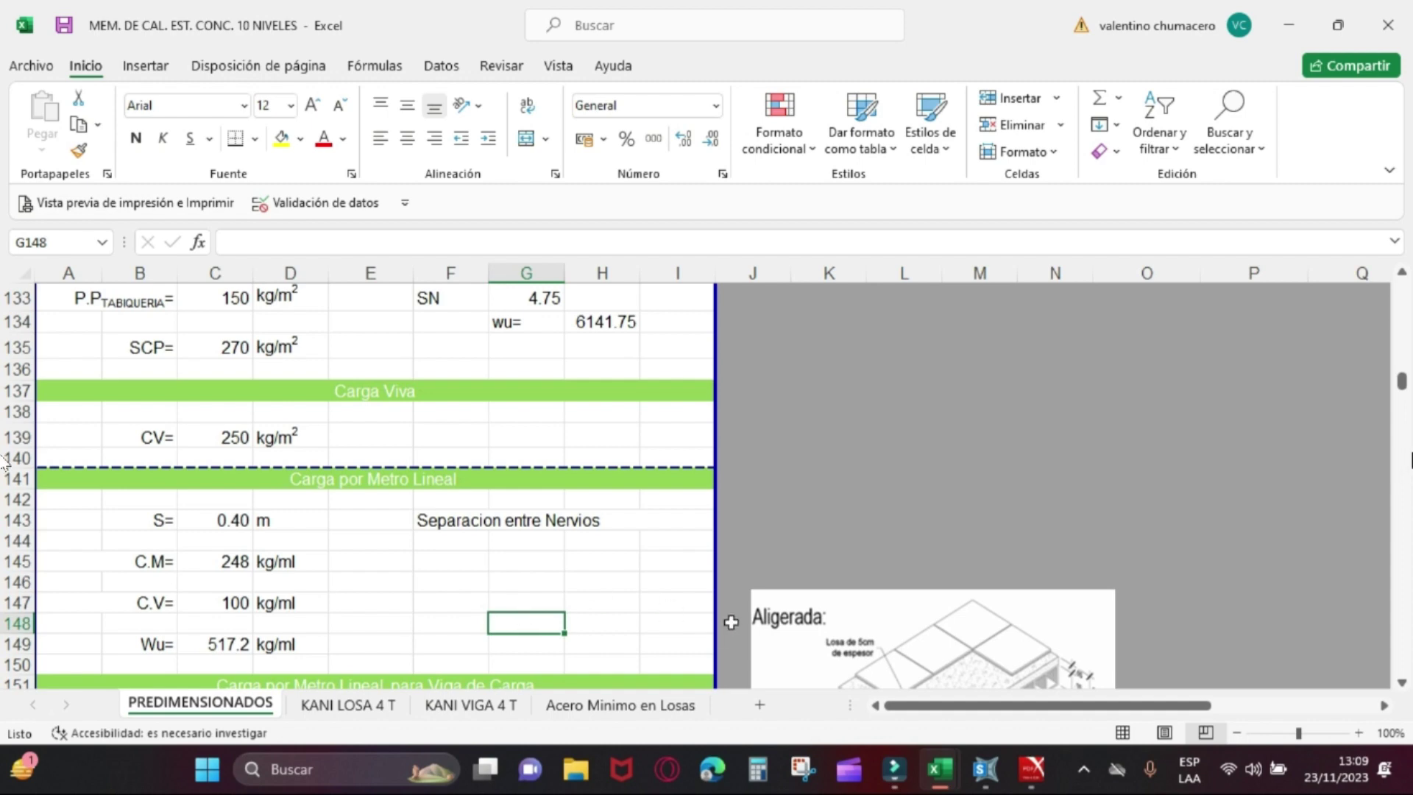
mouse_move(938, 770)
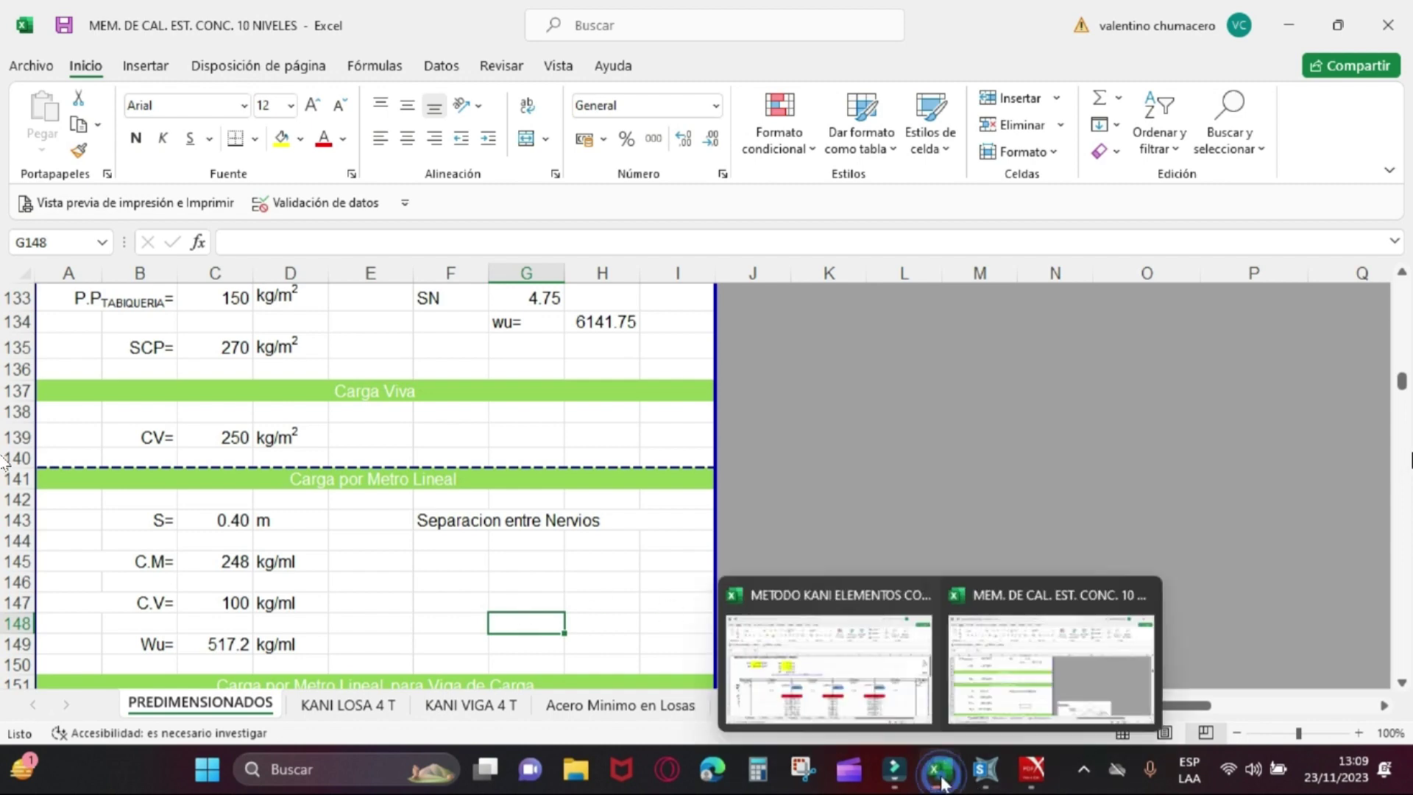
Step: In the Kani workbook, check the 520 kg/ml load, 6.00 m span lengths and the C25 end moment formula
click(827, 655)
click(274, 445)
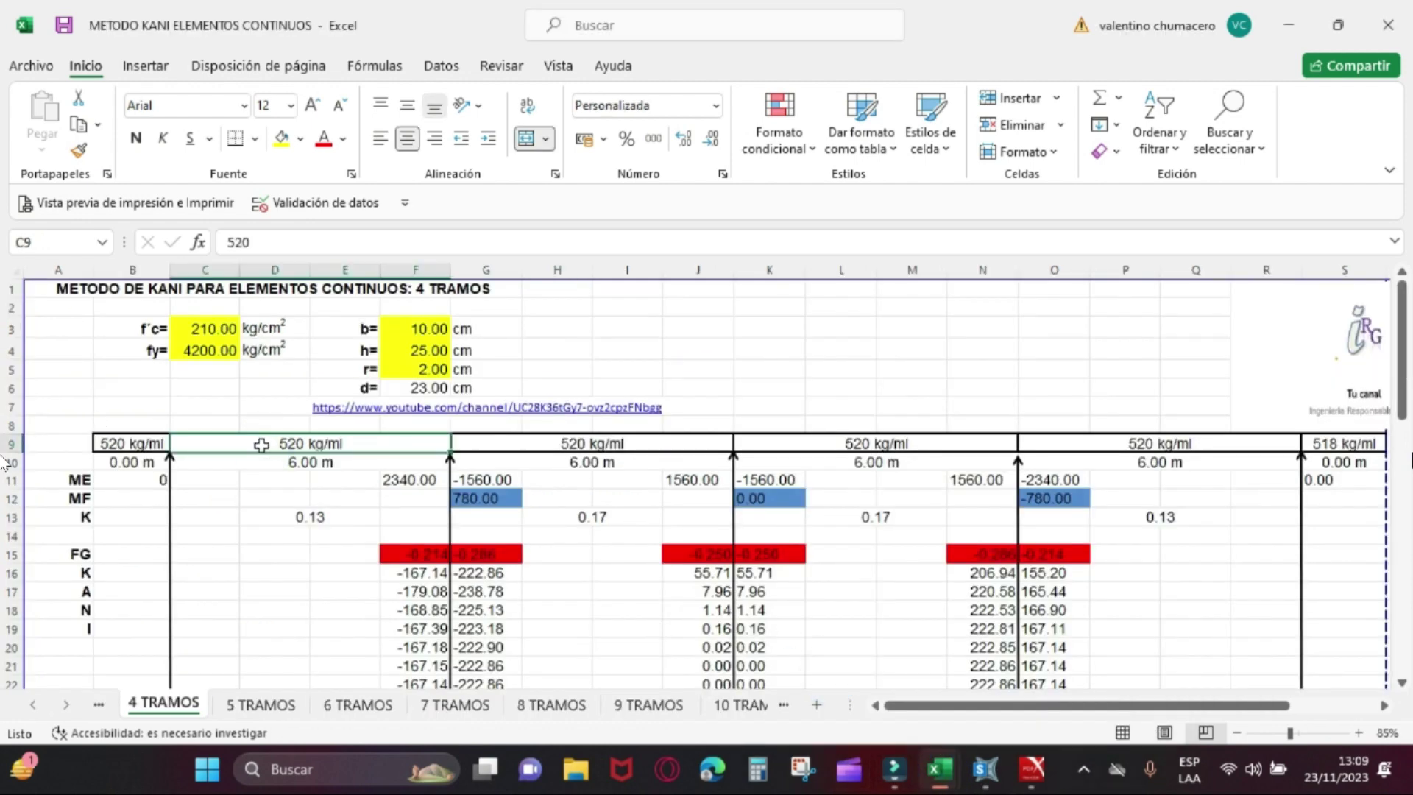
click(259, 462)
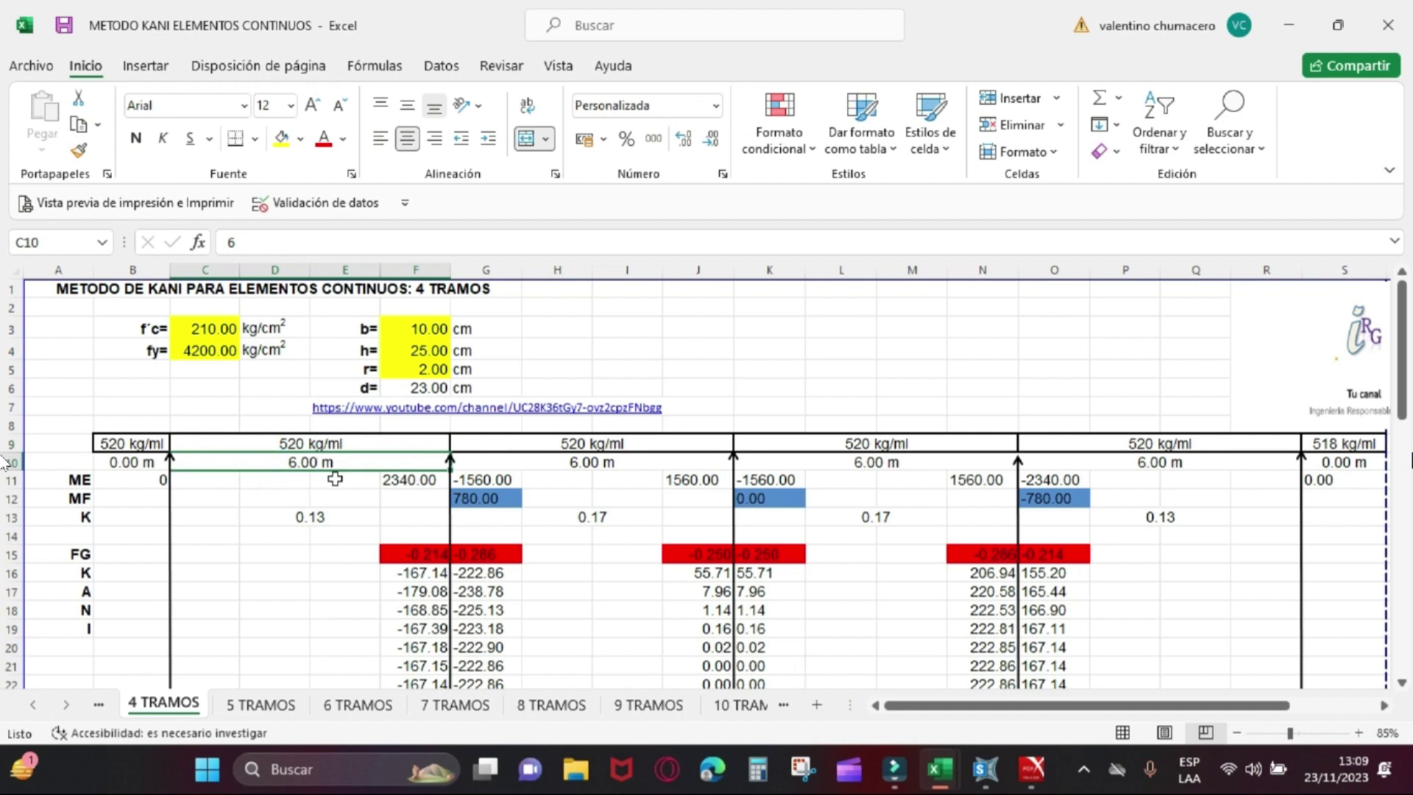
click(550, 465)
scroll(549, 468, down, 6)
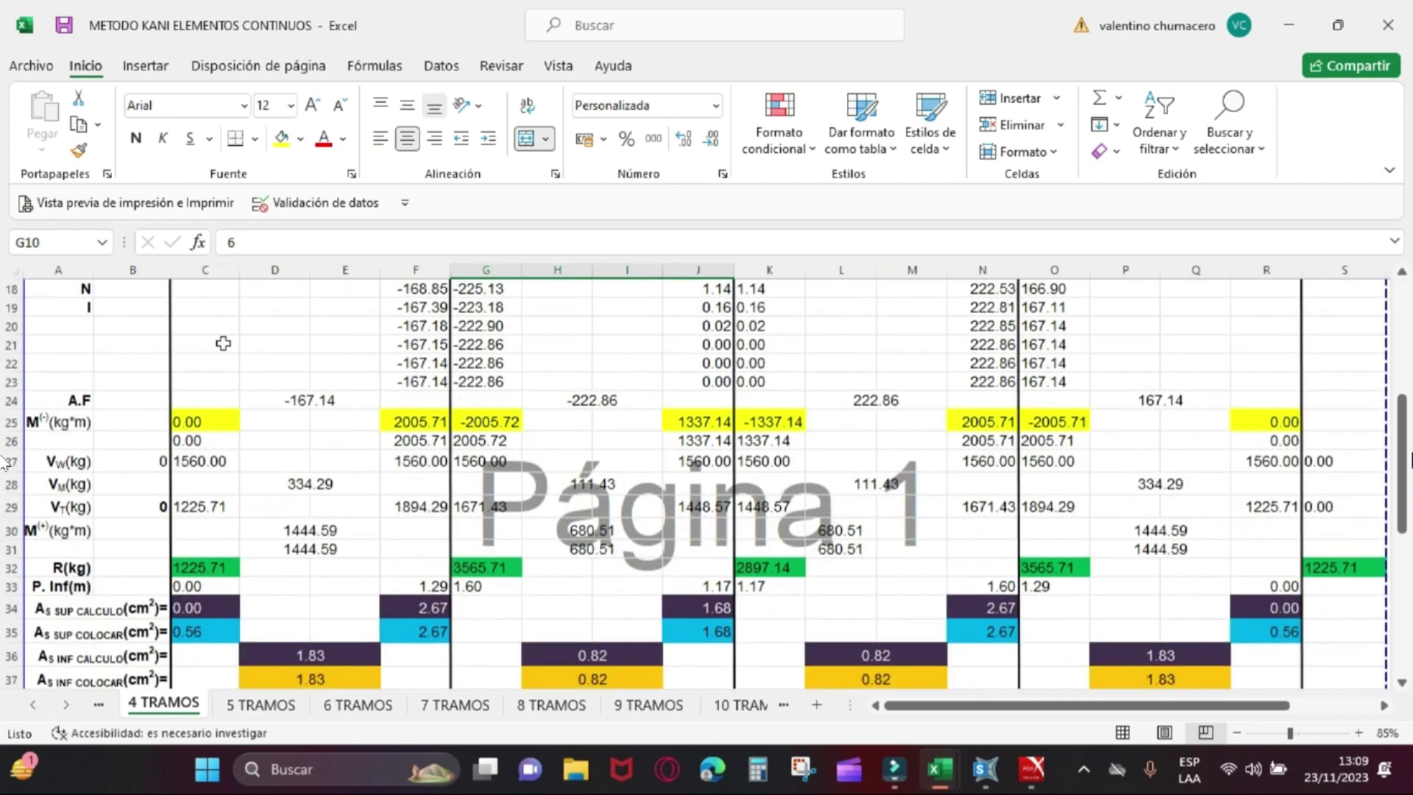
click(196, 424)
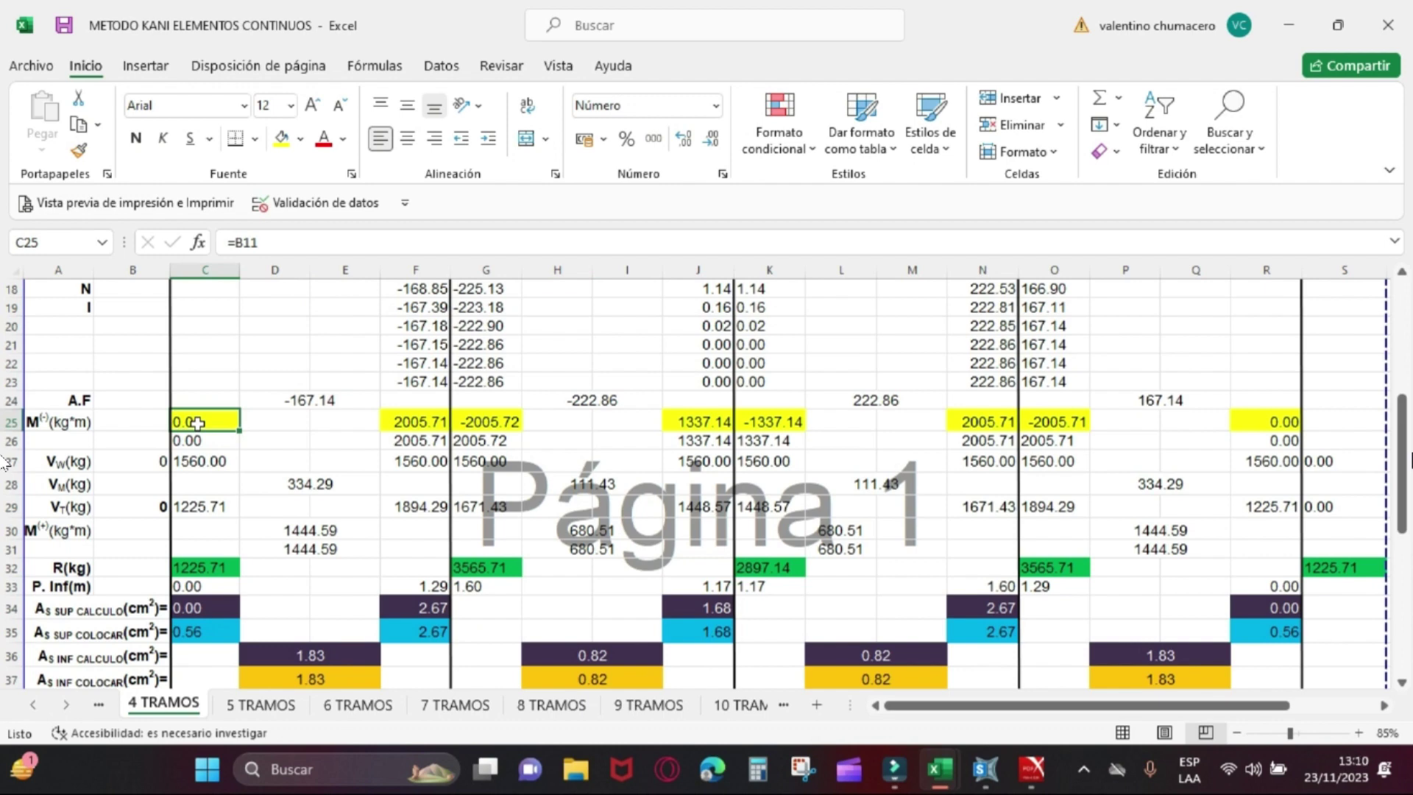
scroll(198, 424, down, 5)
scroll(197, 423, down, 1)
scroll(197, 423, up, 6)
Step: Inspect the formulas in C35, G25, K25 and D31 for steel, support and positive moments
click(197, 634)
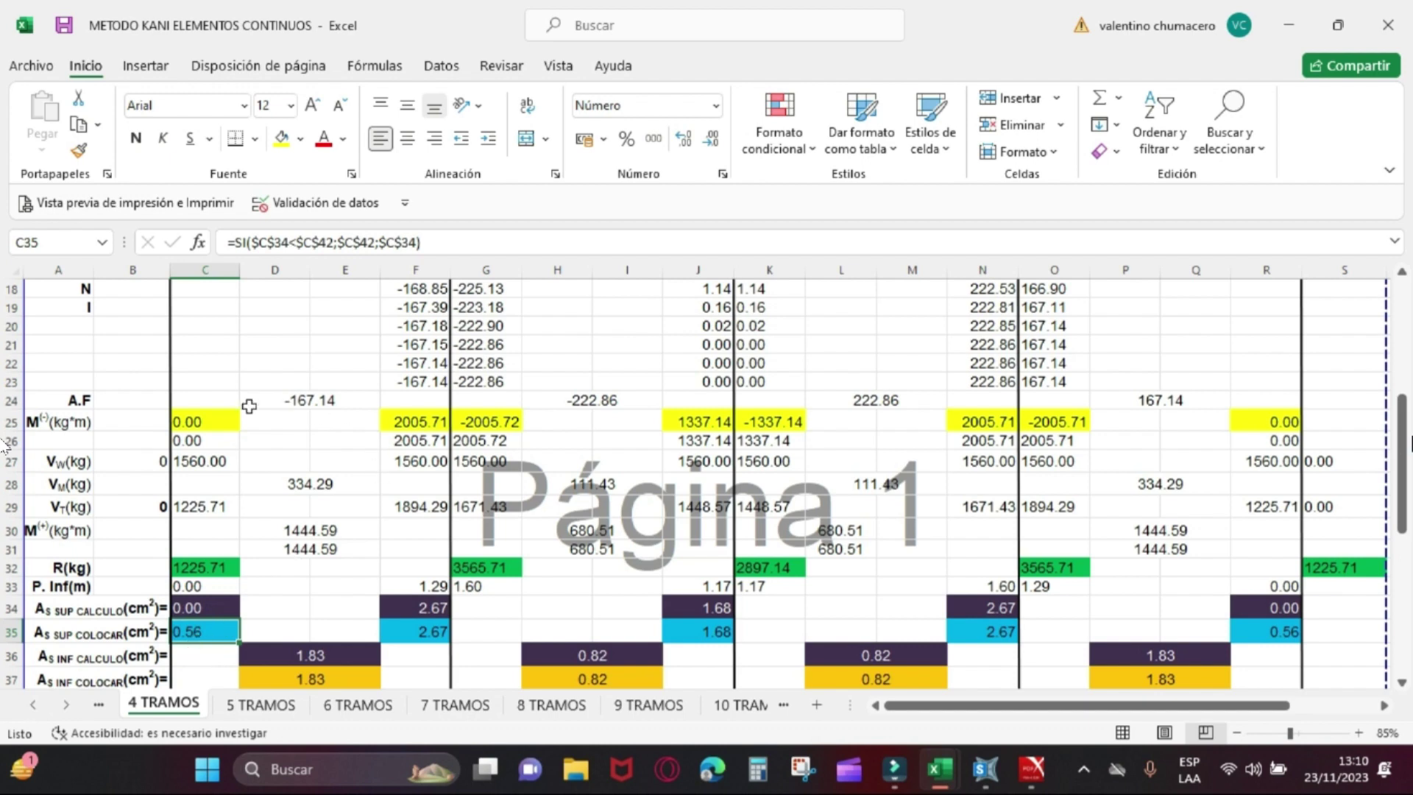
click(423, 421)
click(489, 419)
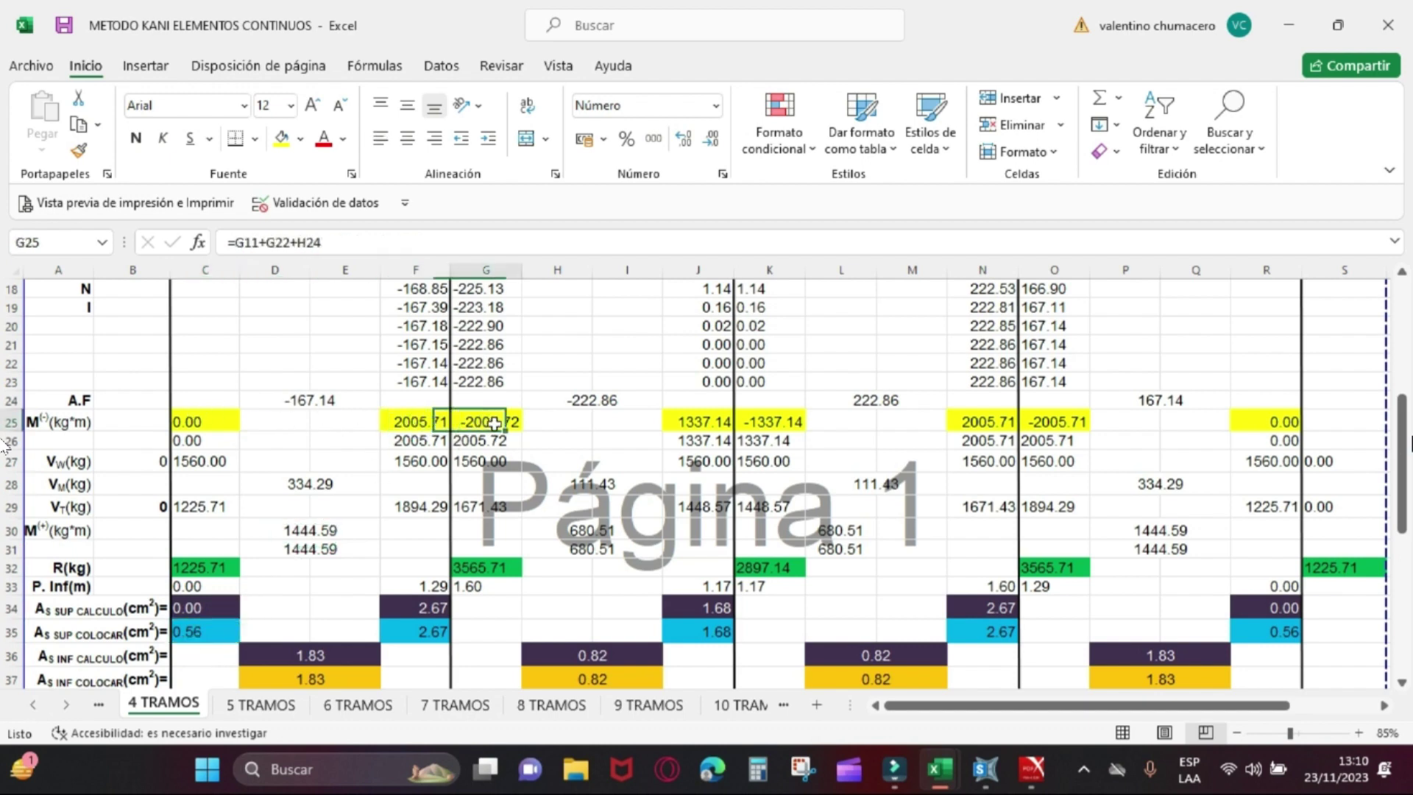
click(688, 423)
click(769, 421)
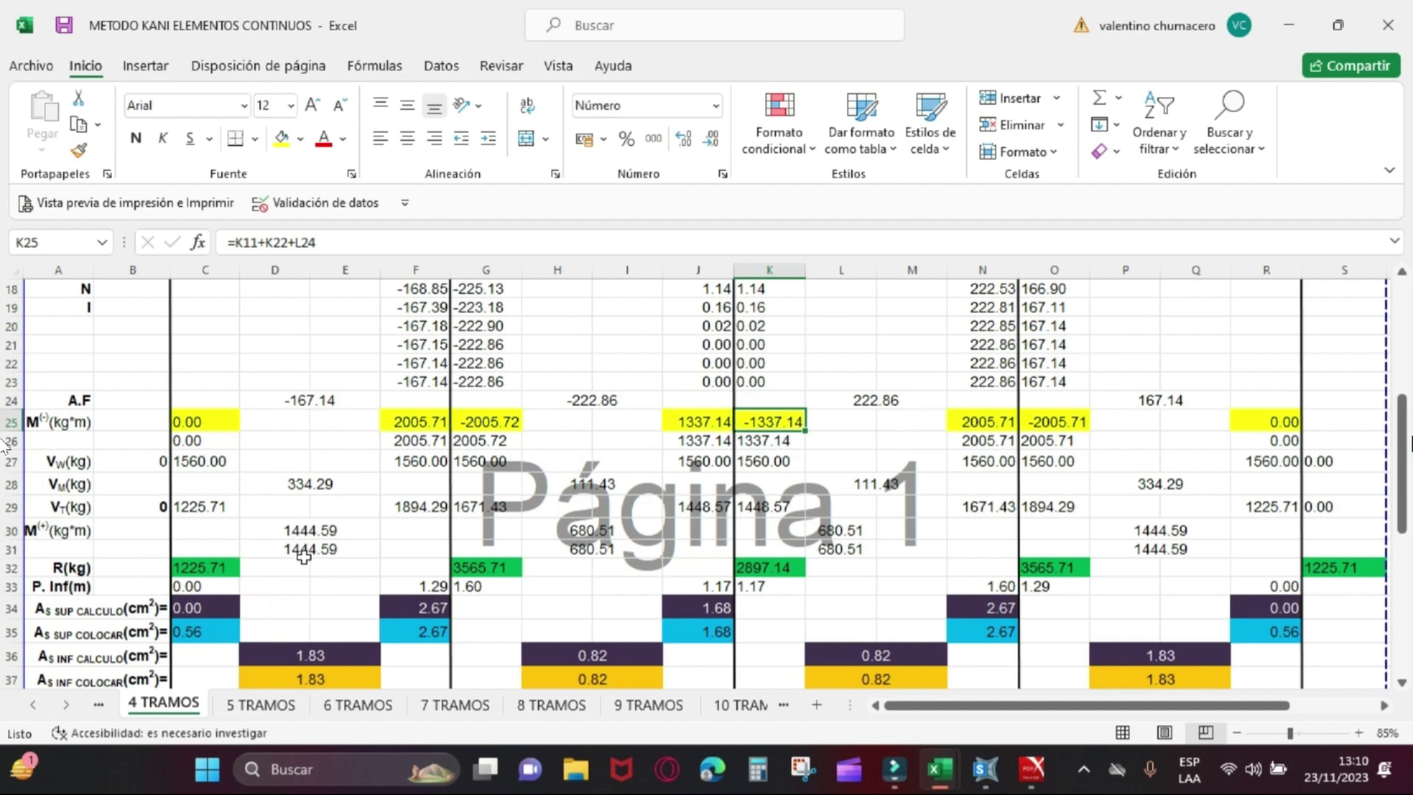
click(311, 534)
click(309, 549)
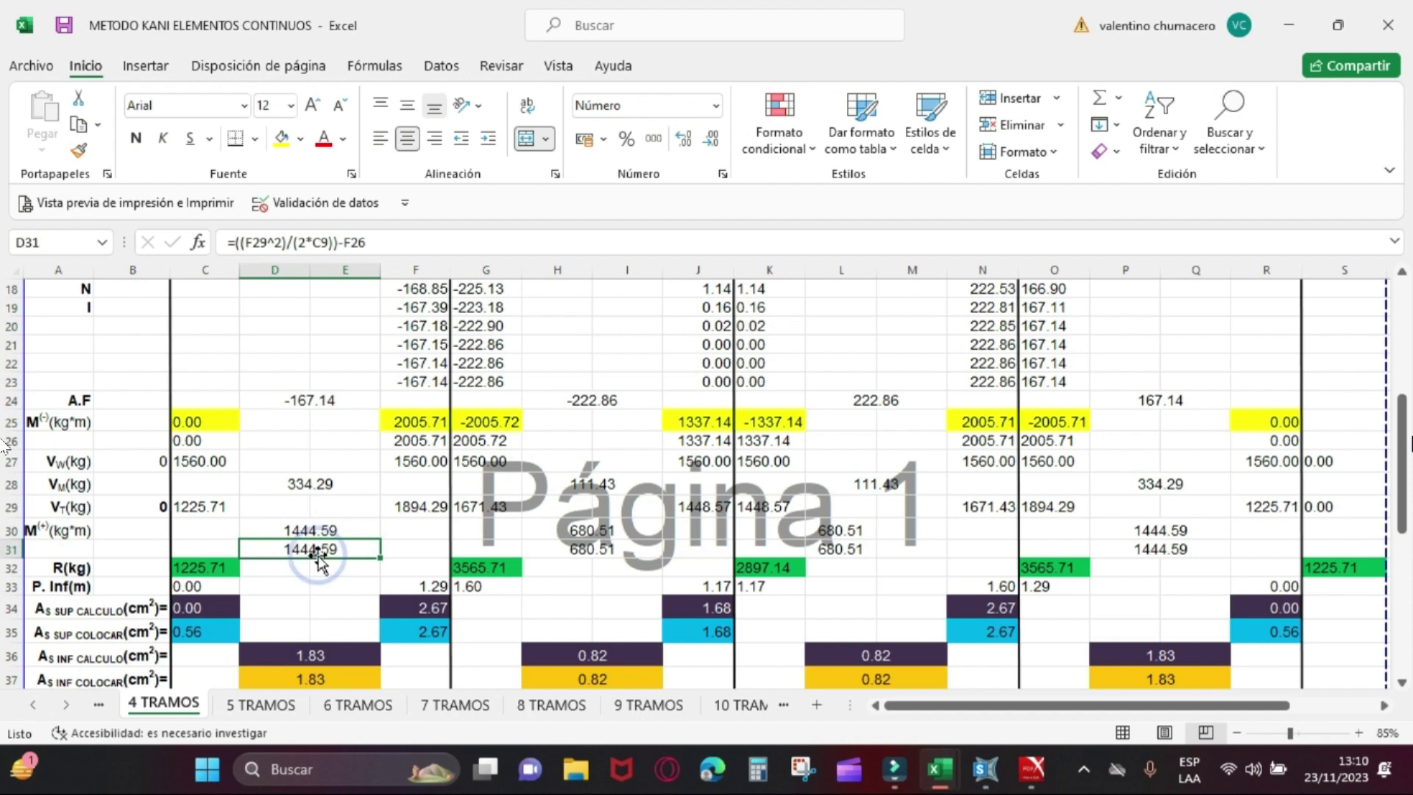
Step: Scroll to the coefficient-method moments 780.00, 1872.00, 1337.14 and 1170.00
scroll(217, 598, down, 2)
scroll(217, 598, down, 3)
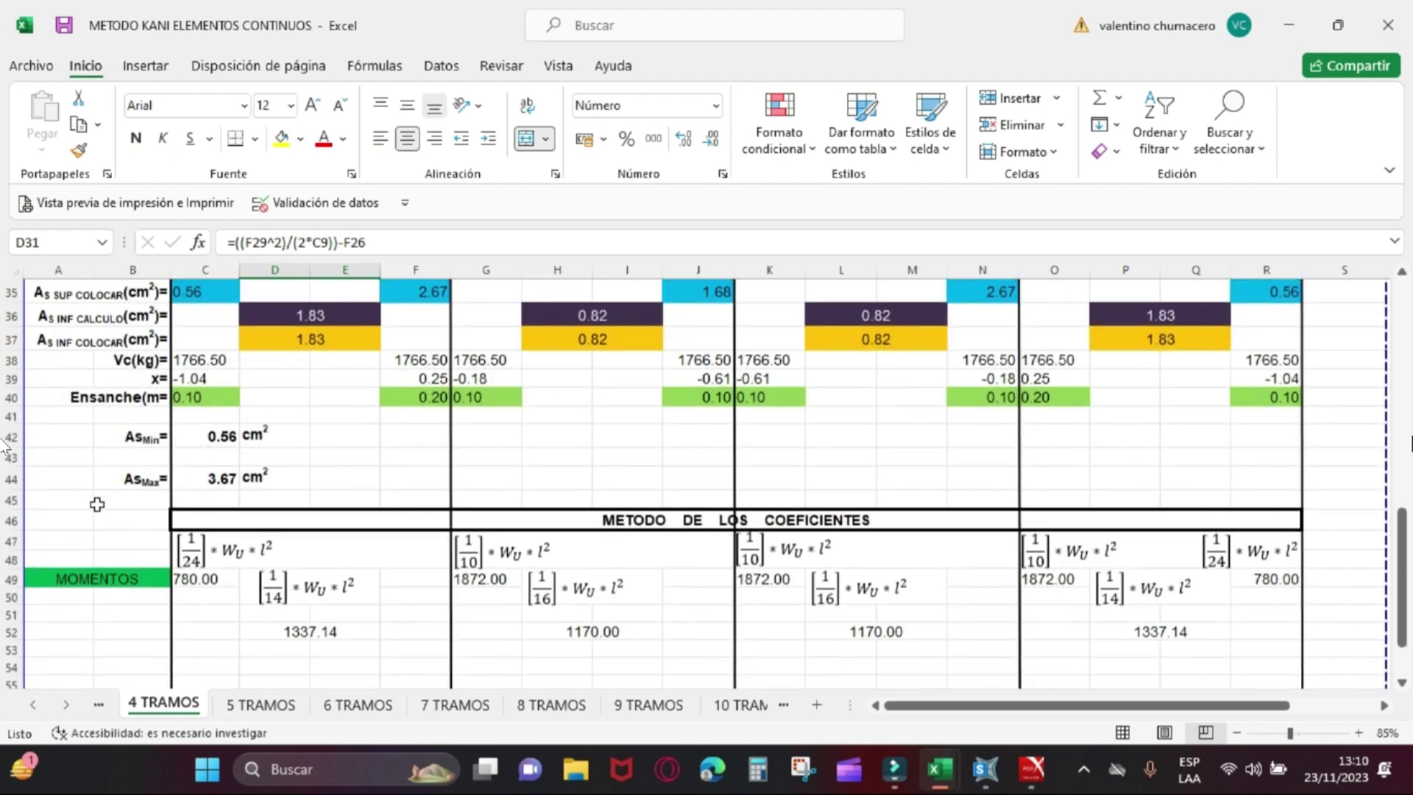
scroll(190, 590, down, 1)
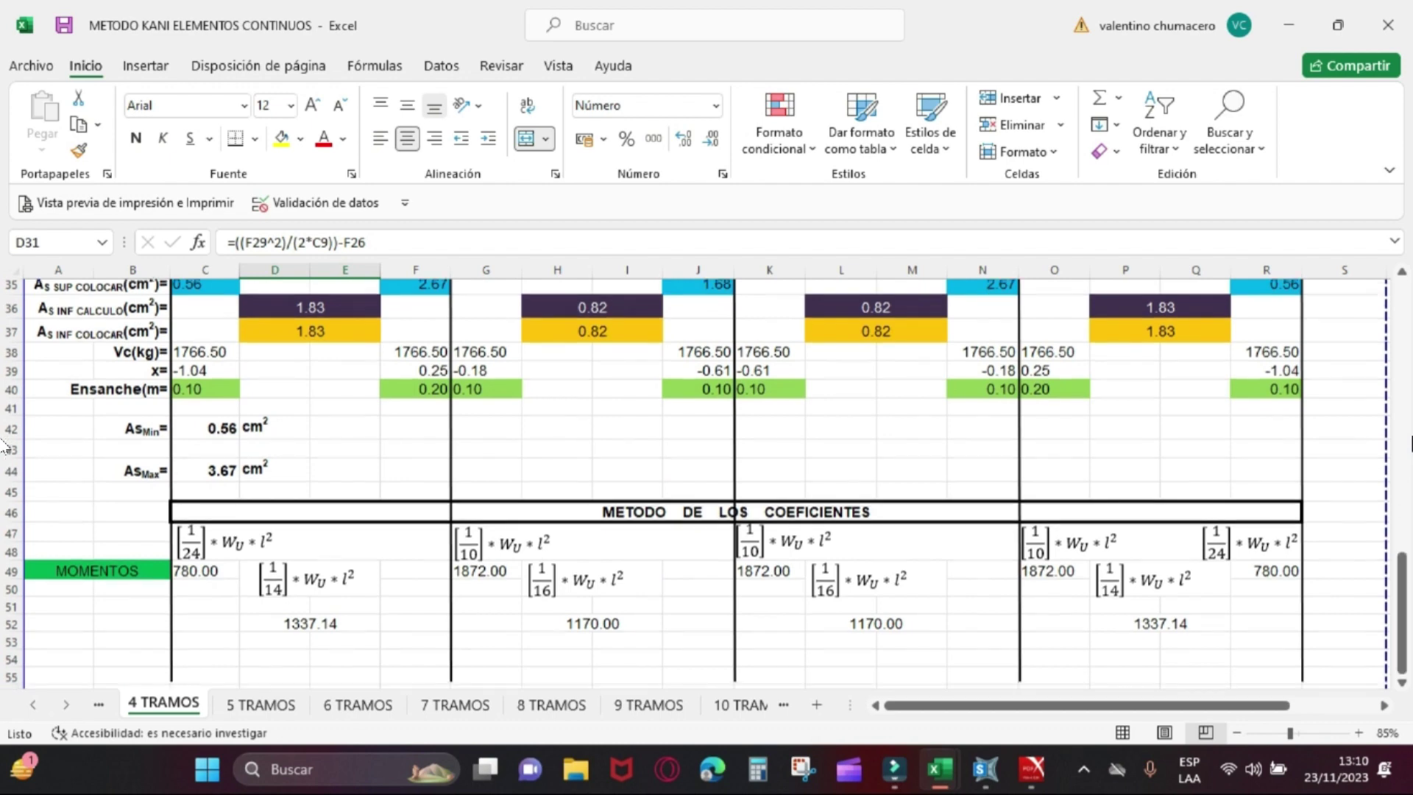
scroll(190, 590, down, 4)
scroll(190, 591, up, 5)
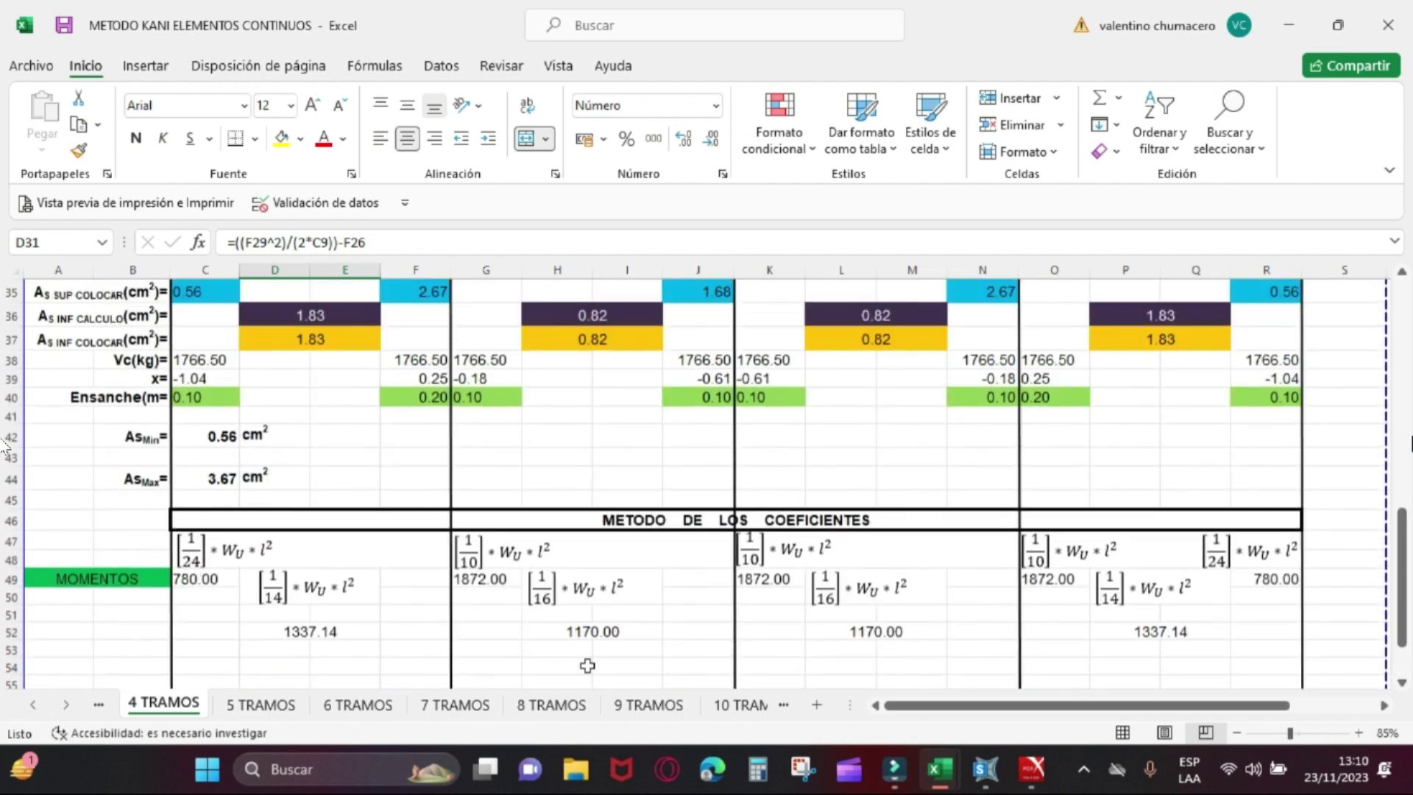
click(1034, 770)
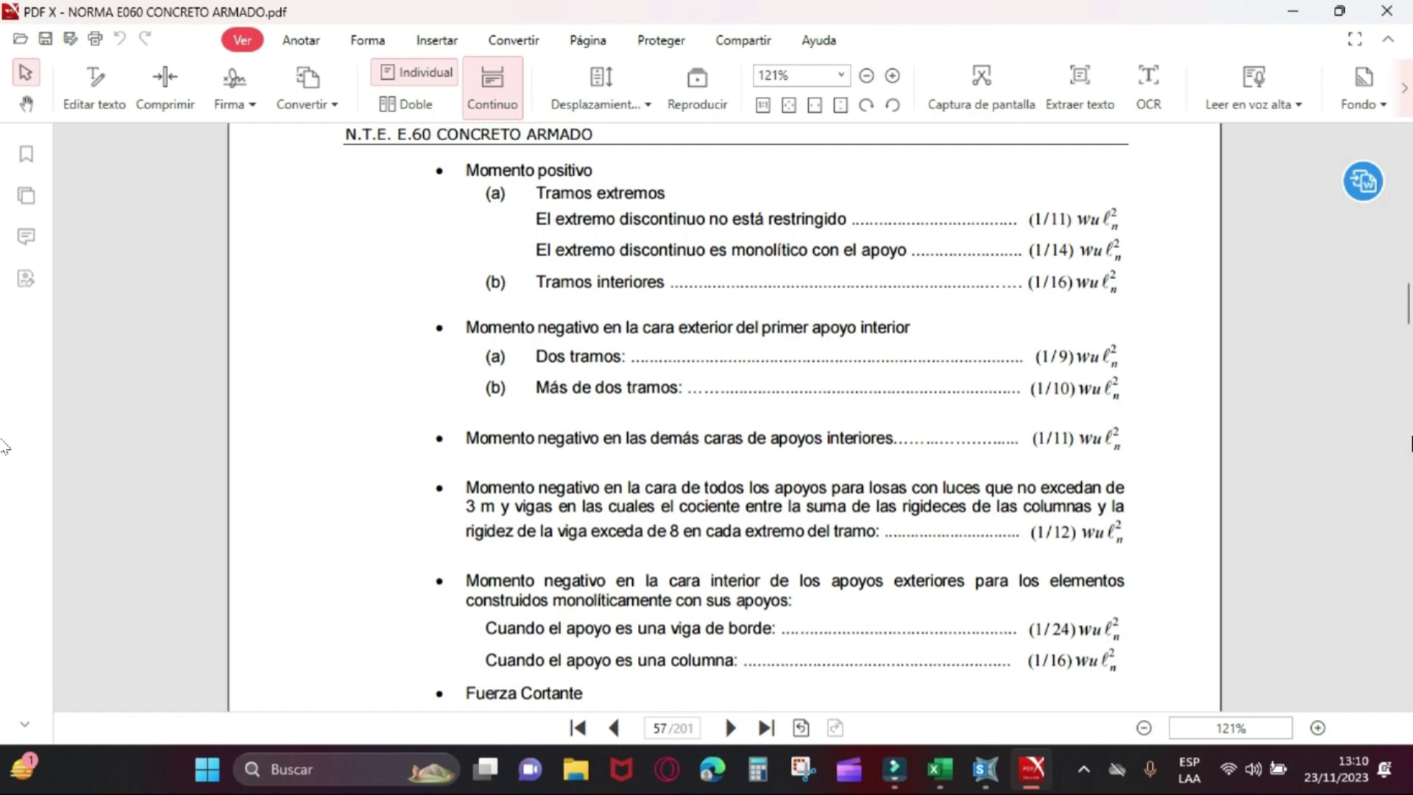
key(alt+Tab)
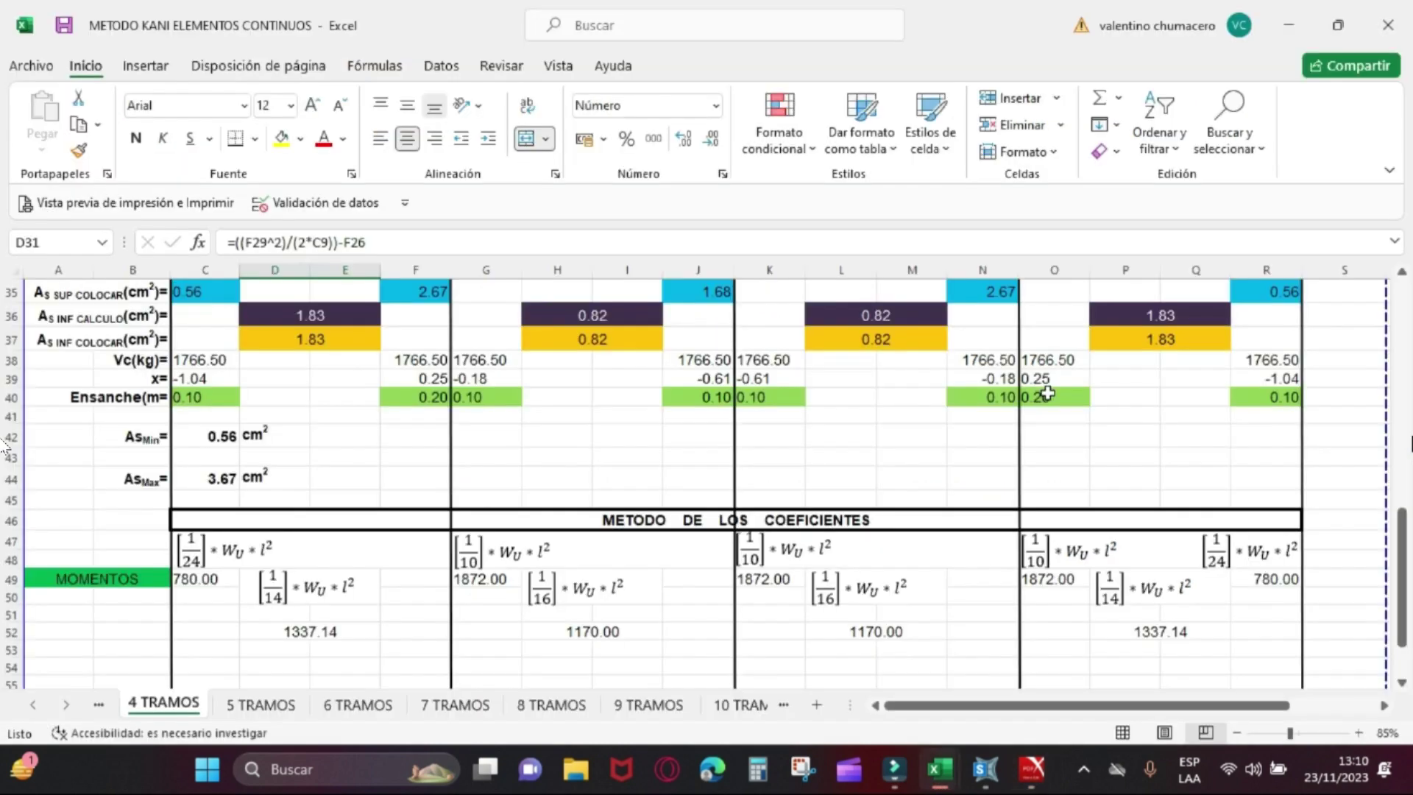
key(alt+Tab)
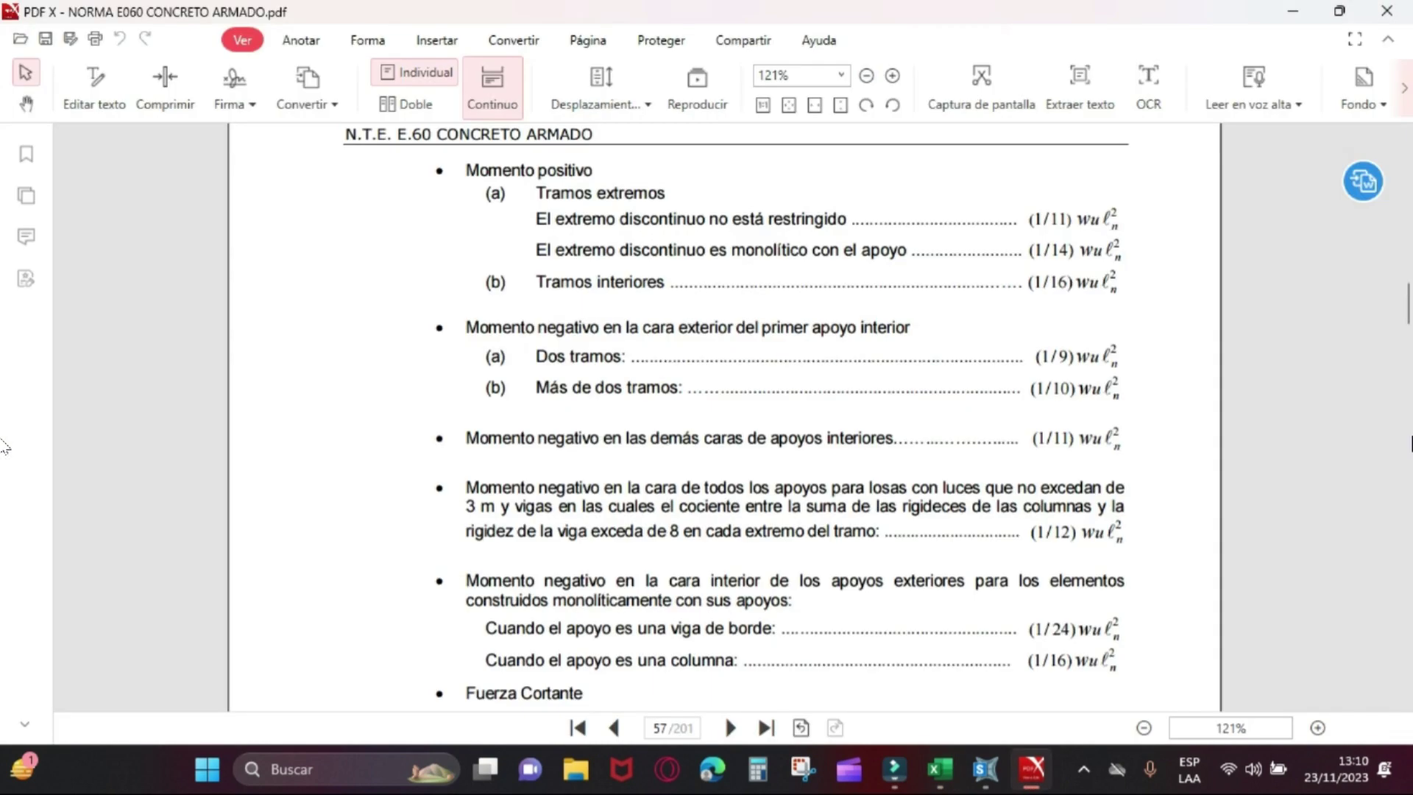
key(alt+Tab)
click(468, 561)
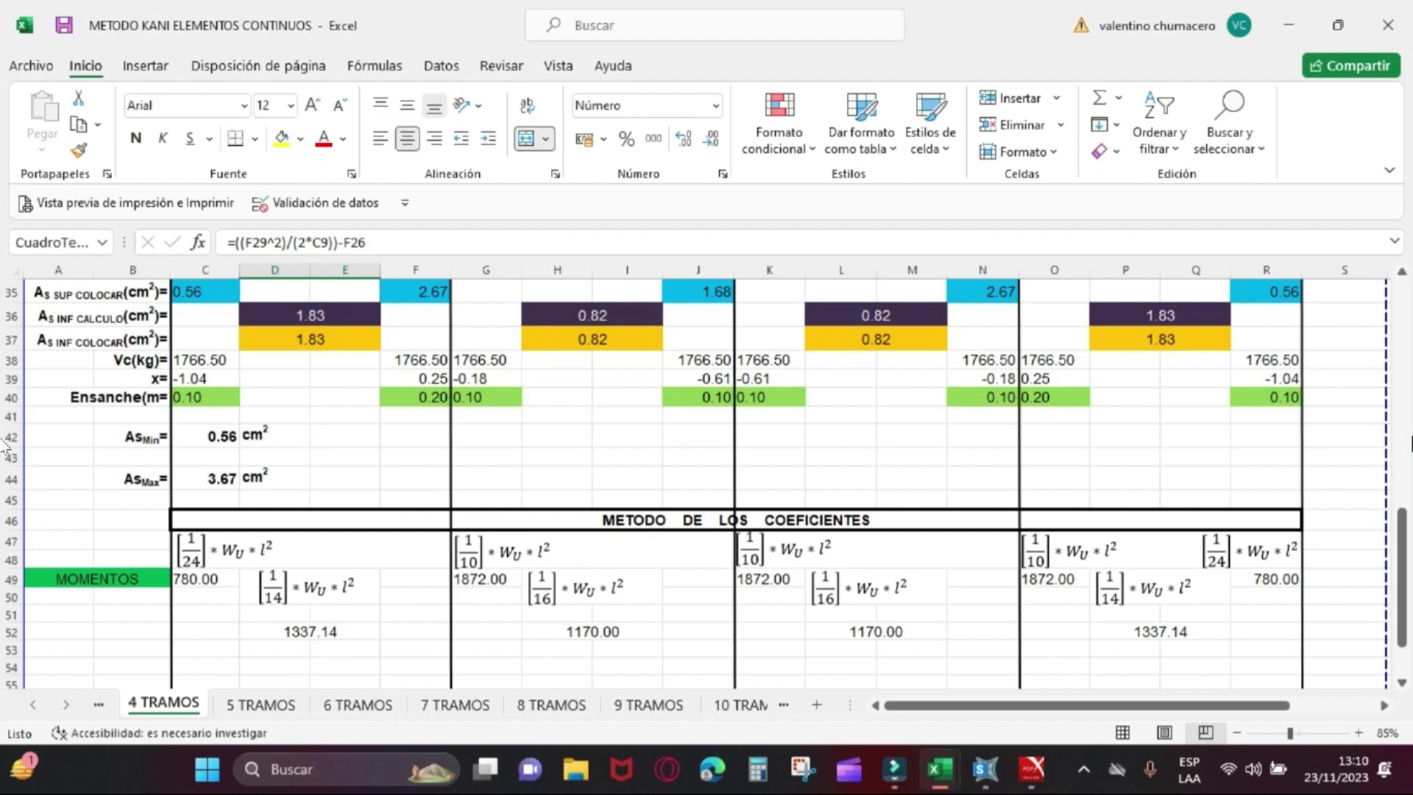
key(Tab)
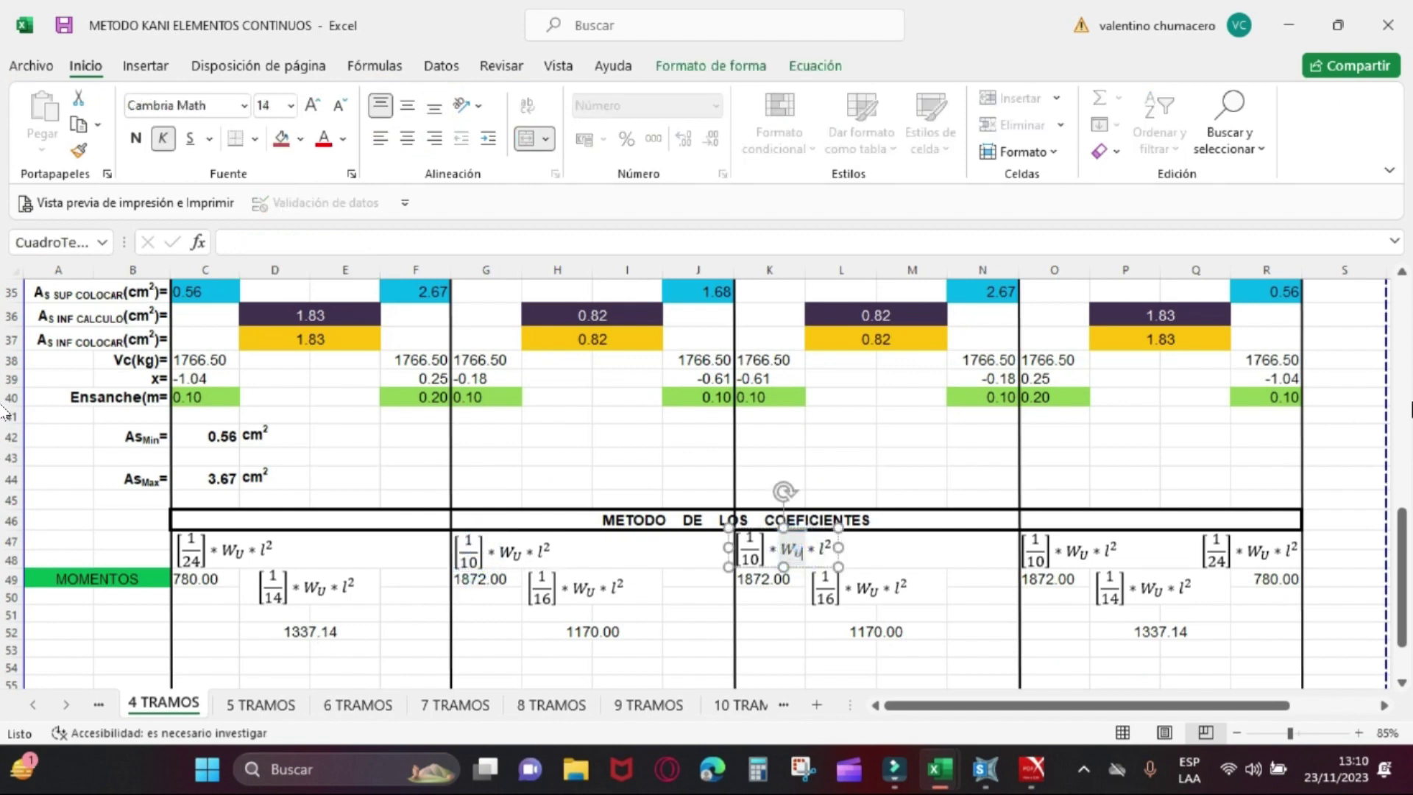
key(Tab)
key(alt+Tab)
scroll(4, 412, down, 1)
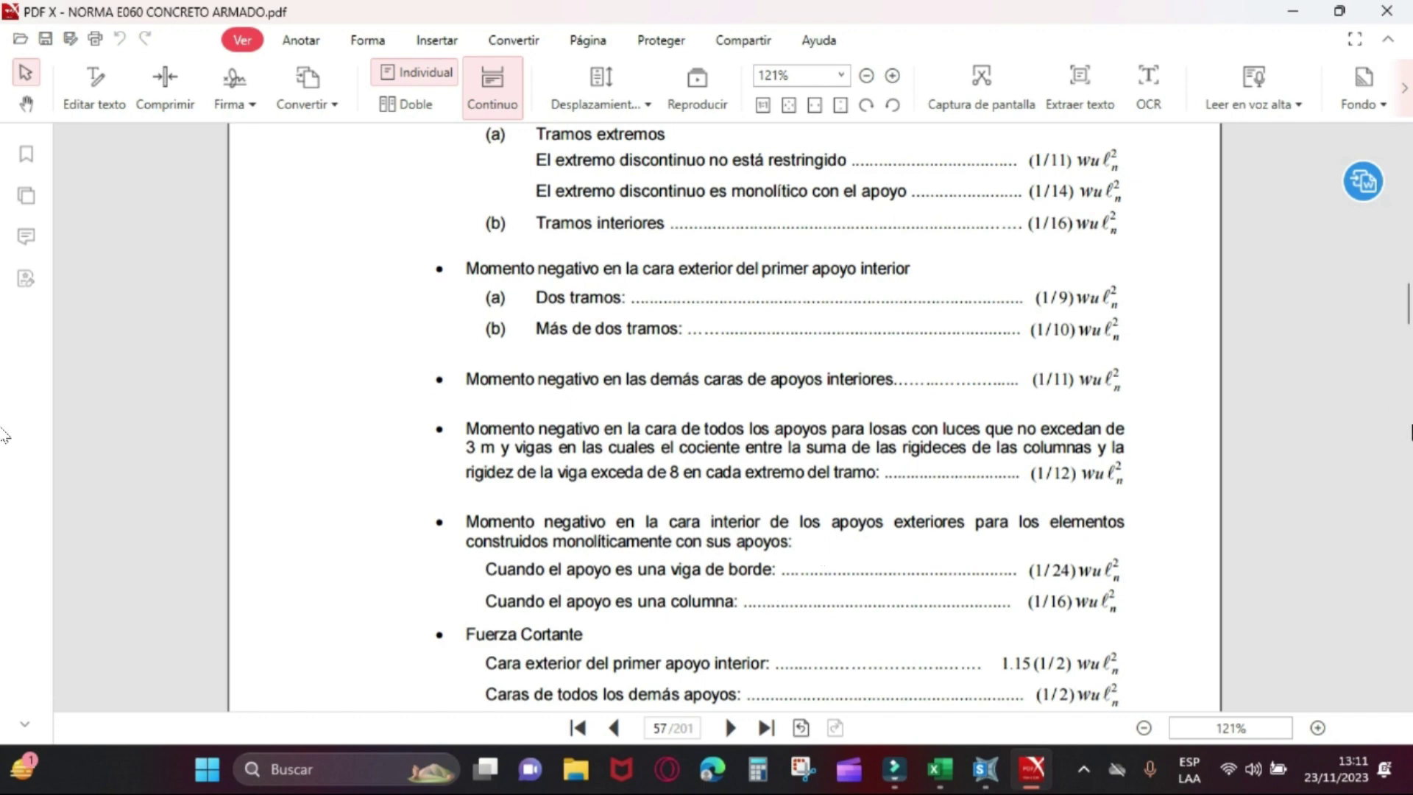
key(alt+Tab)
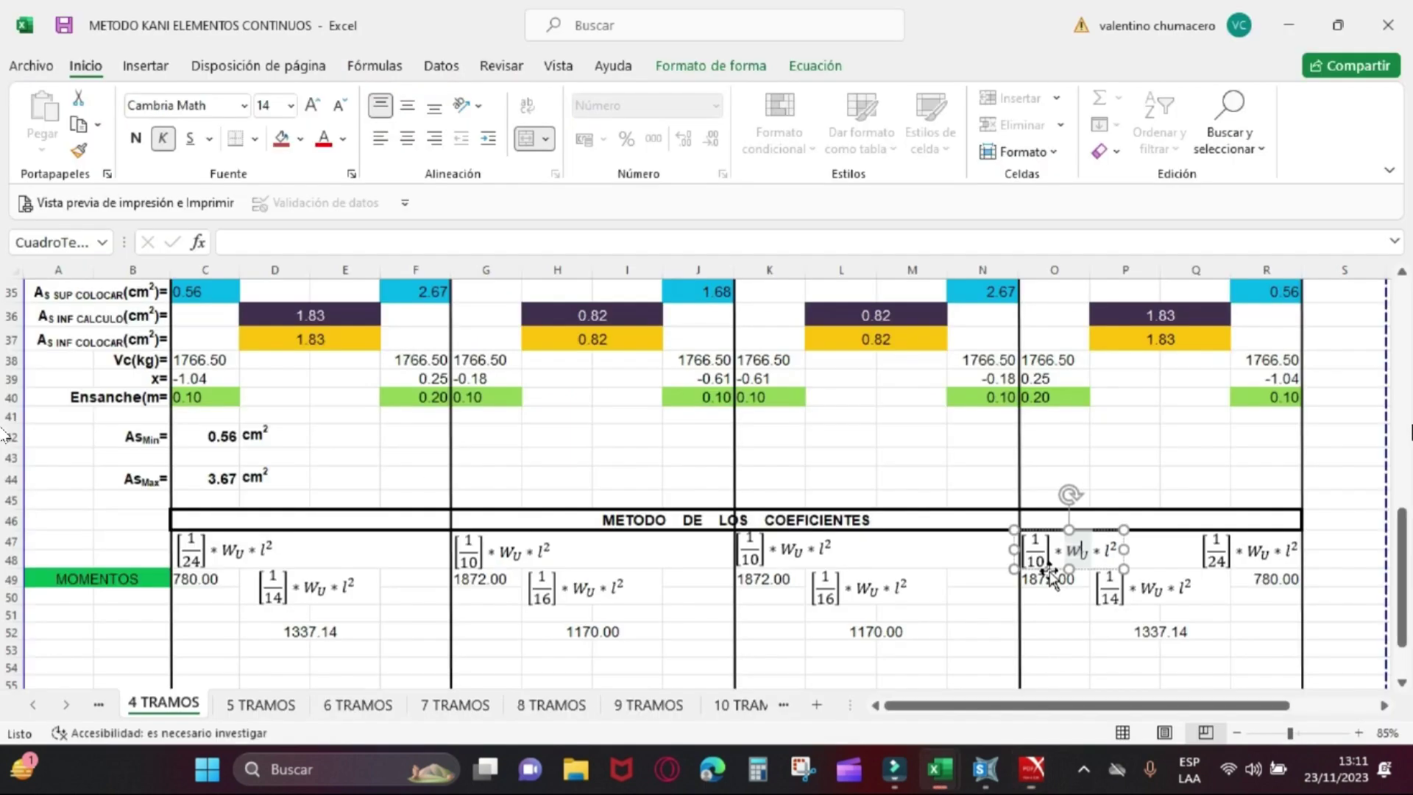
click(192, 583)
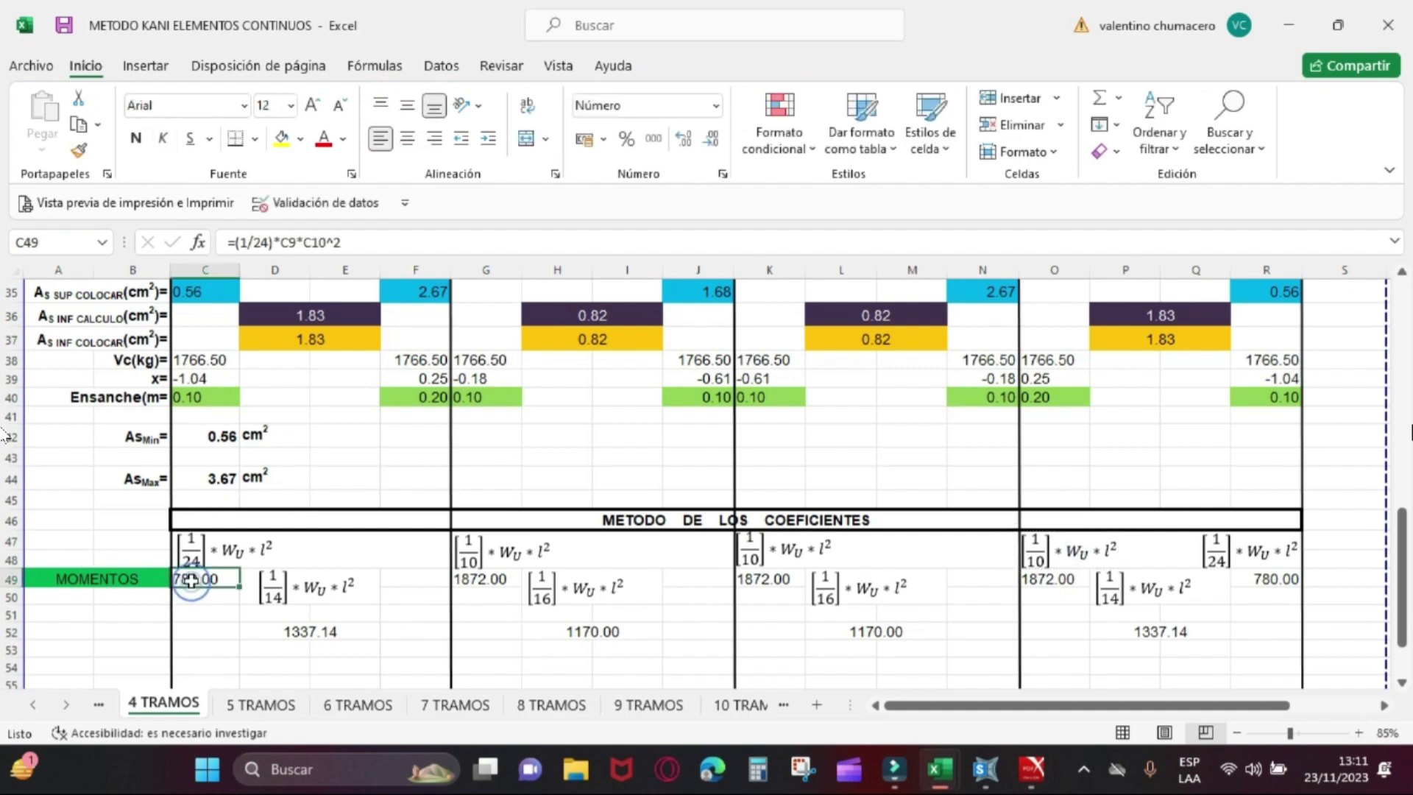
click(374, 245)
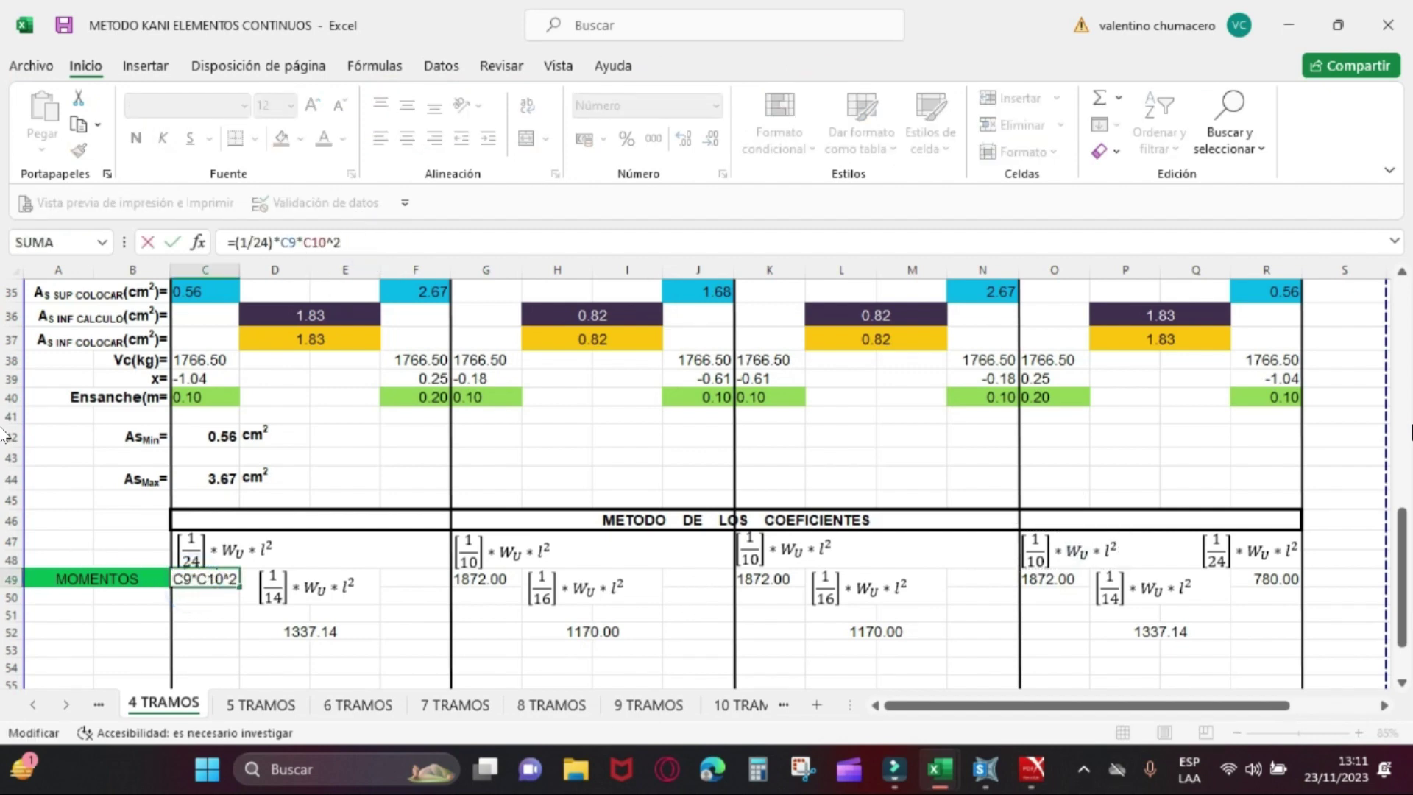
click(374, 245)
key(Escape)
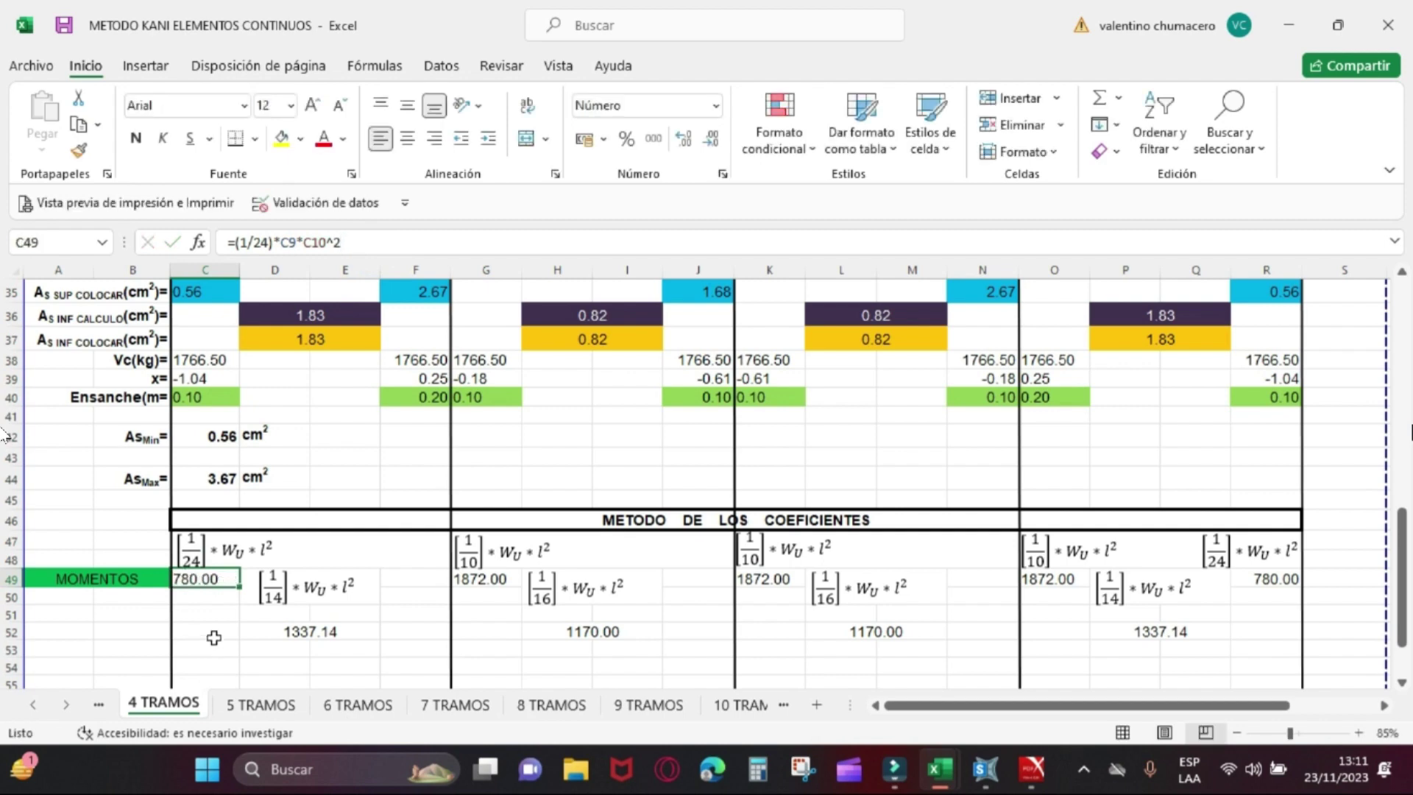
scroll(416, 614, down, 2)
scroll(415, 614, down, 4)
scroll(303, 545, up, 5)
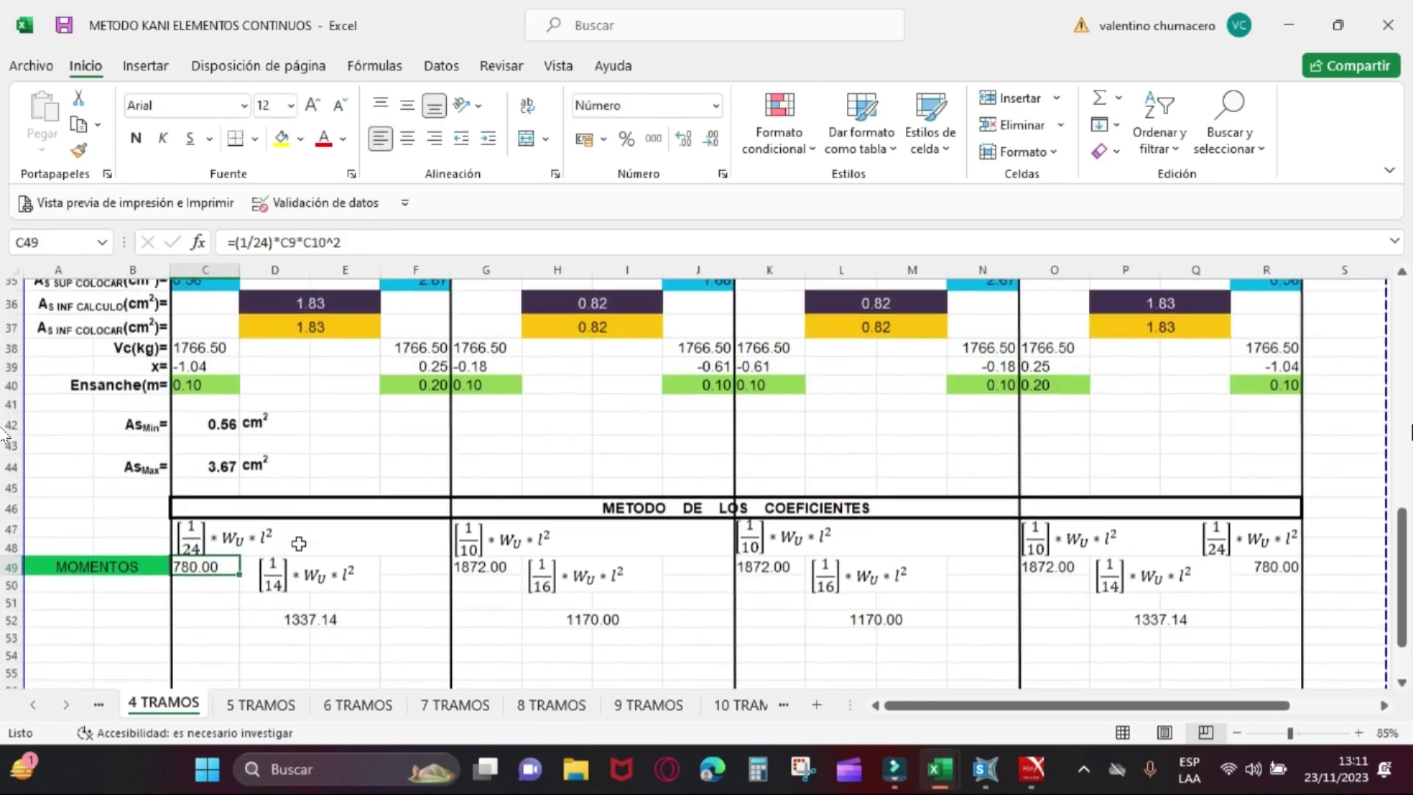
scroll(303, 545, up, 1)
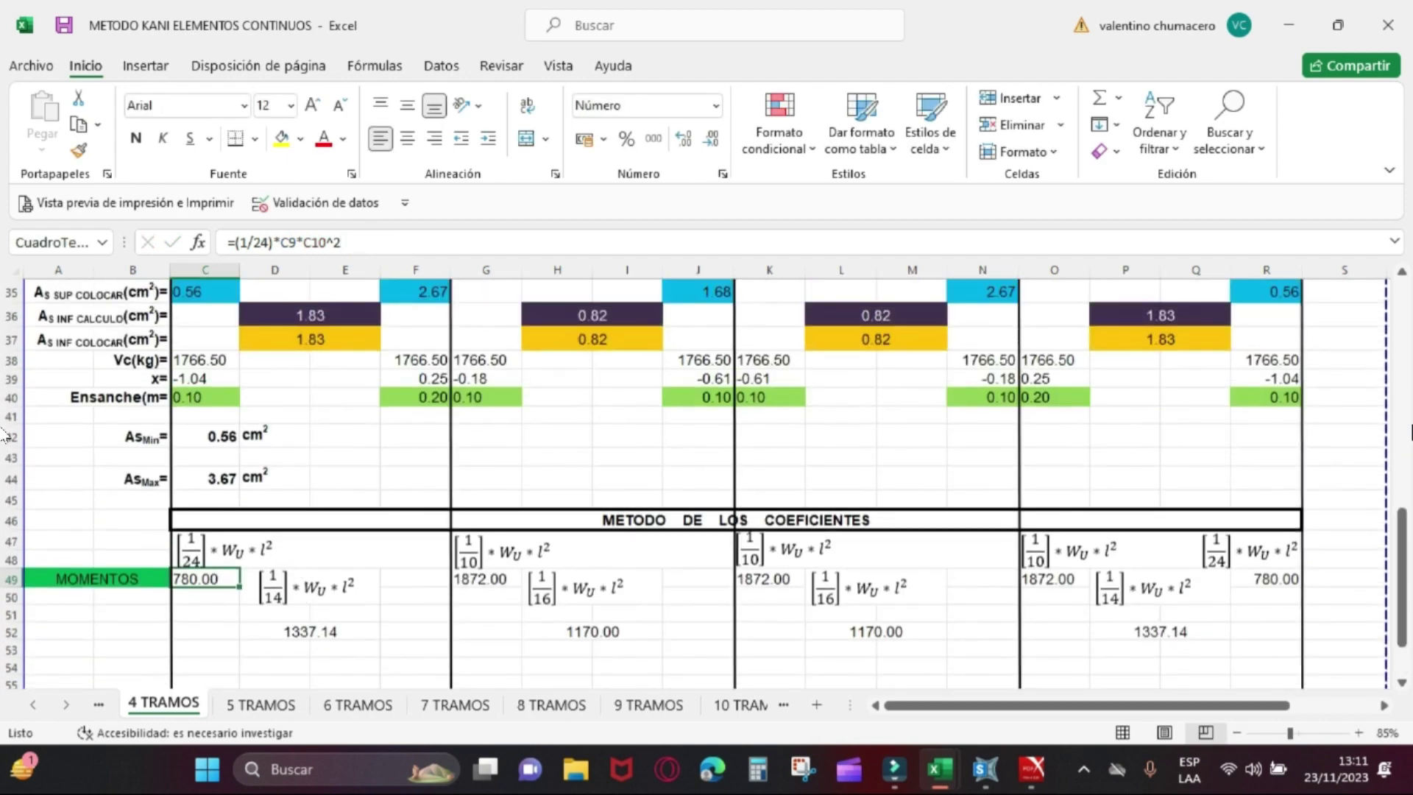
click(576, 587)
key(alt+Tab)
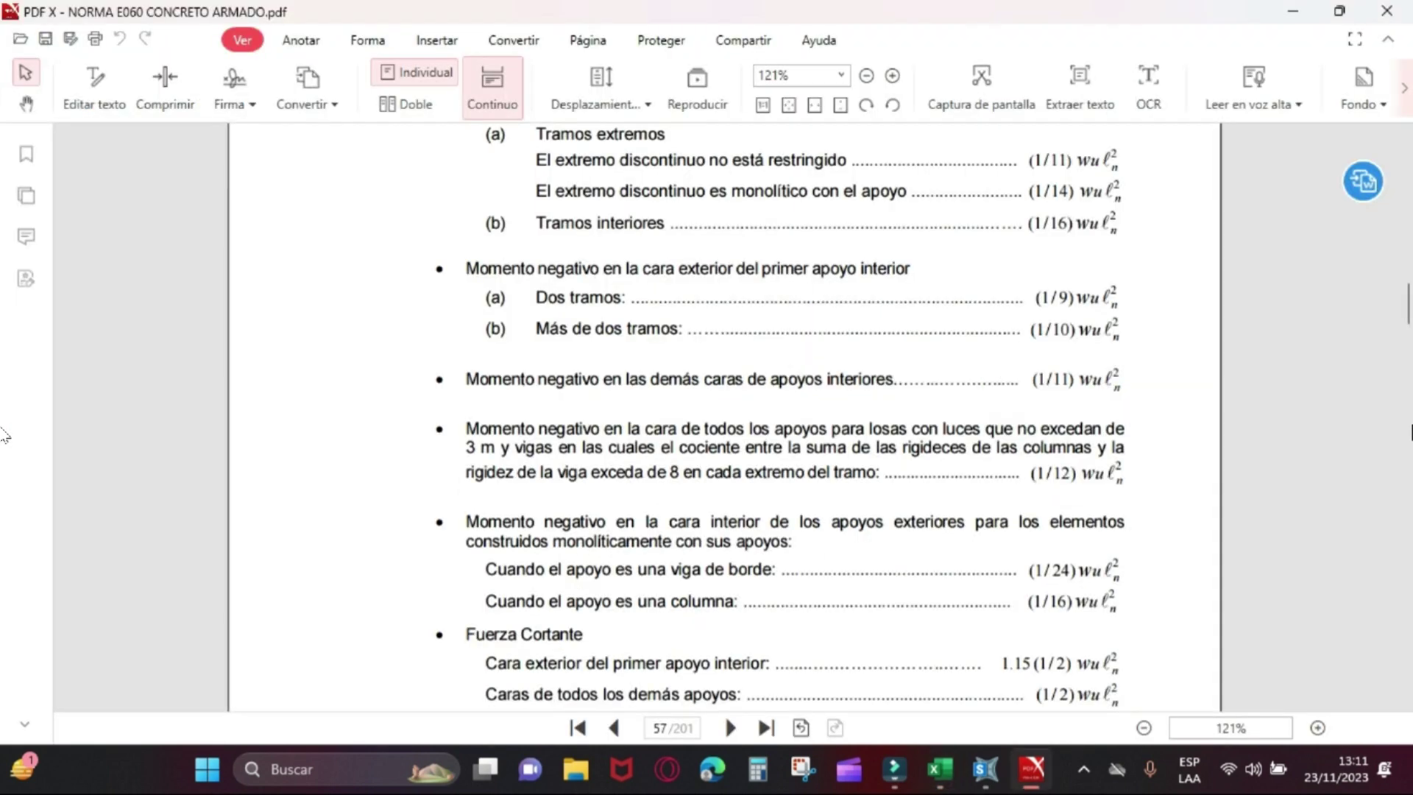
scroll(595, 305, up, 1)
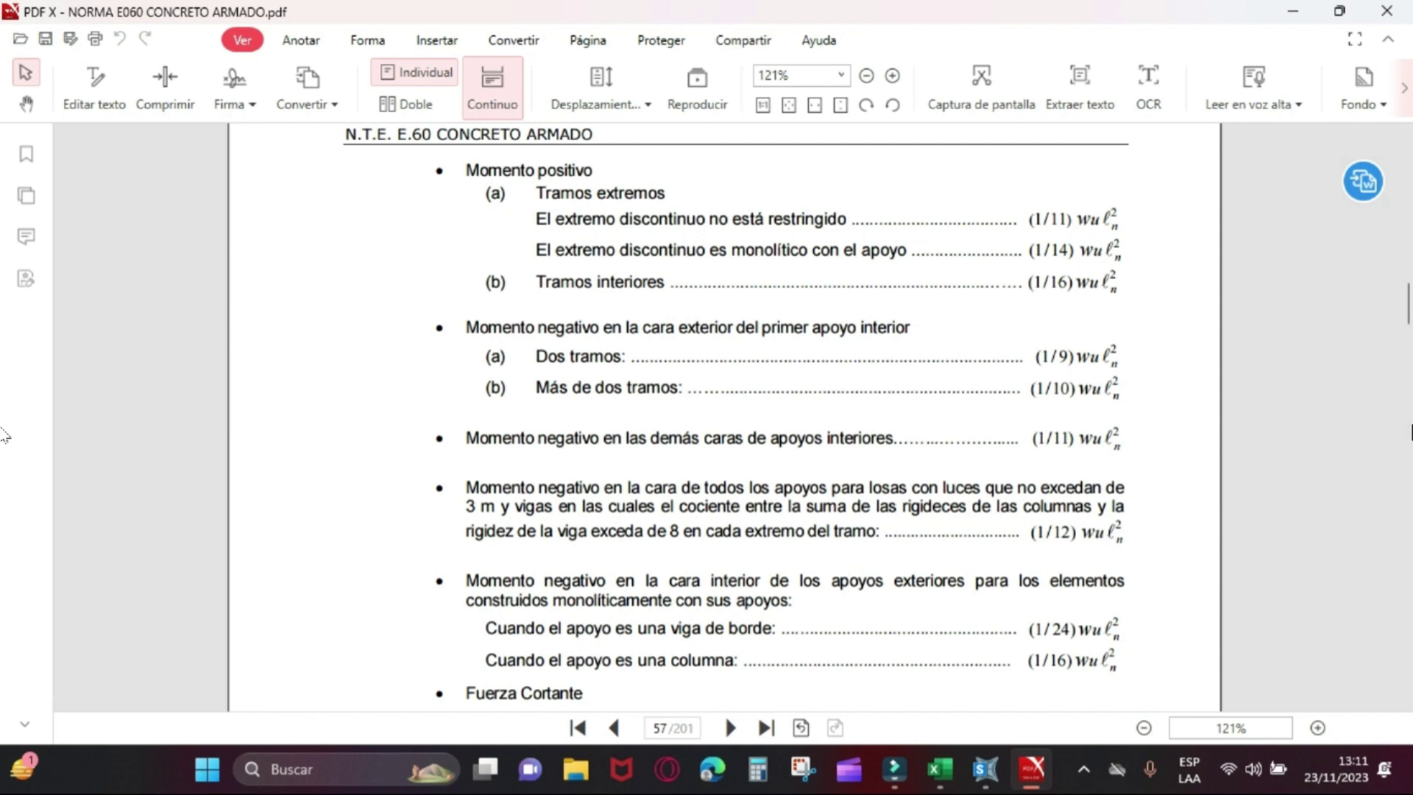
key(alt+Tab)
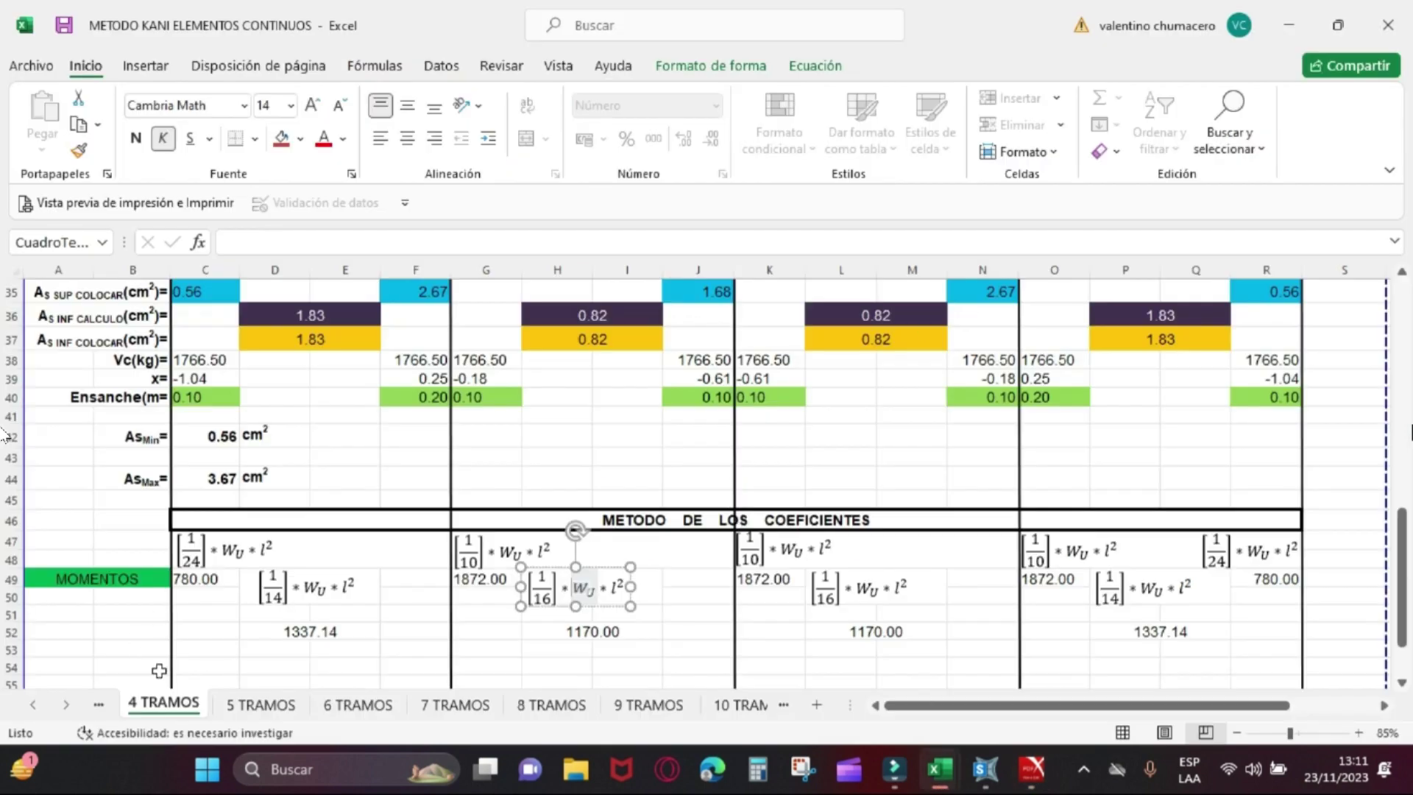
key(alt+Tab)
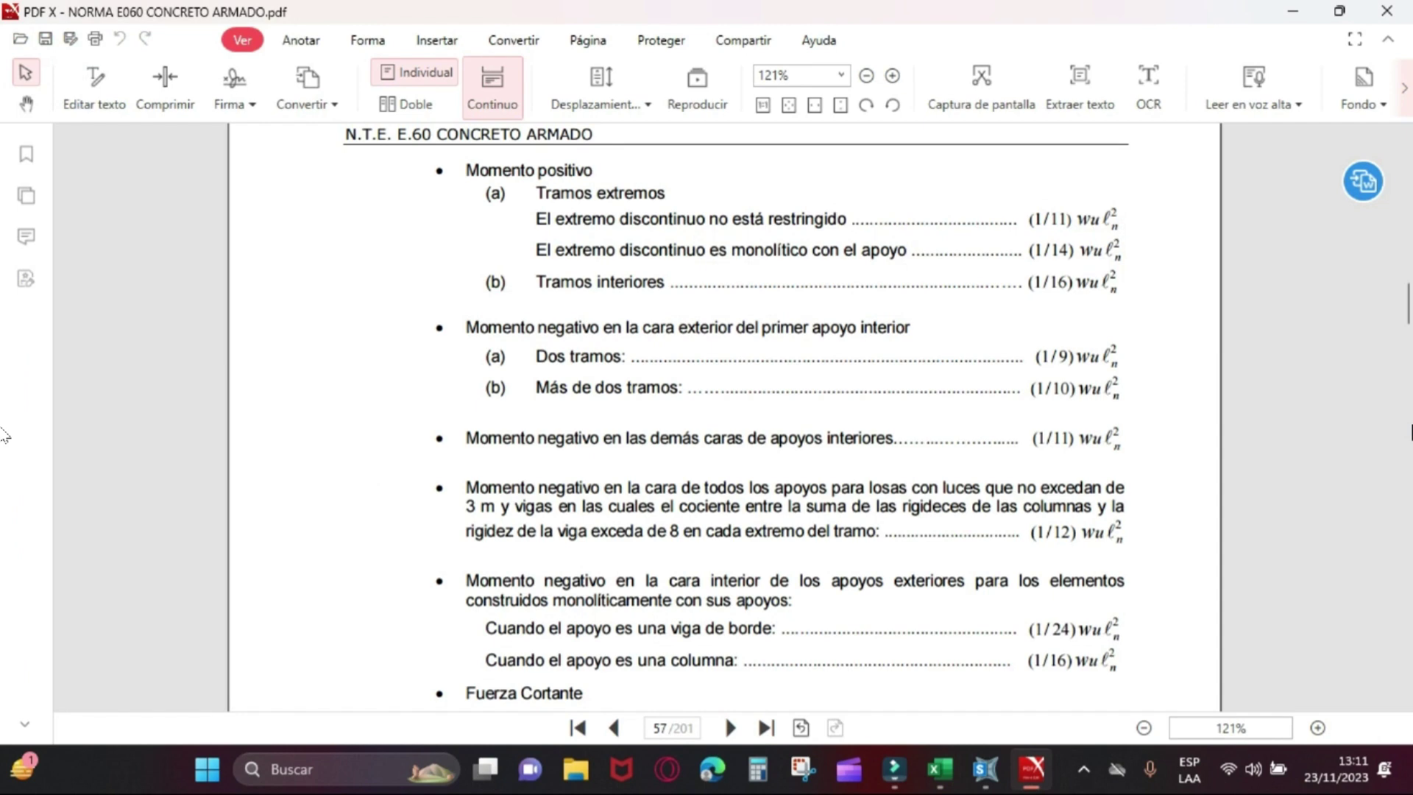
key(alt+Tab)
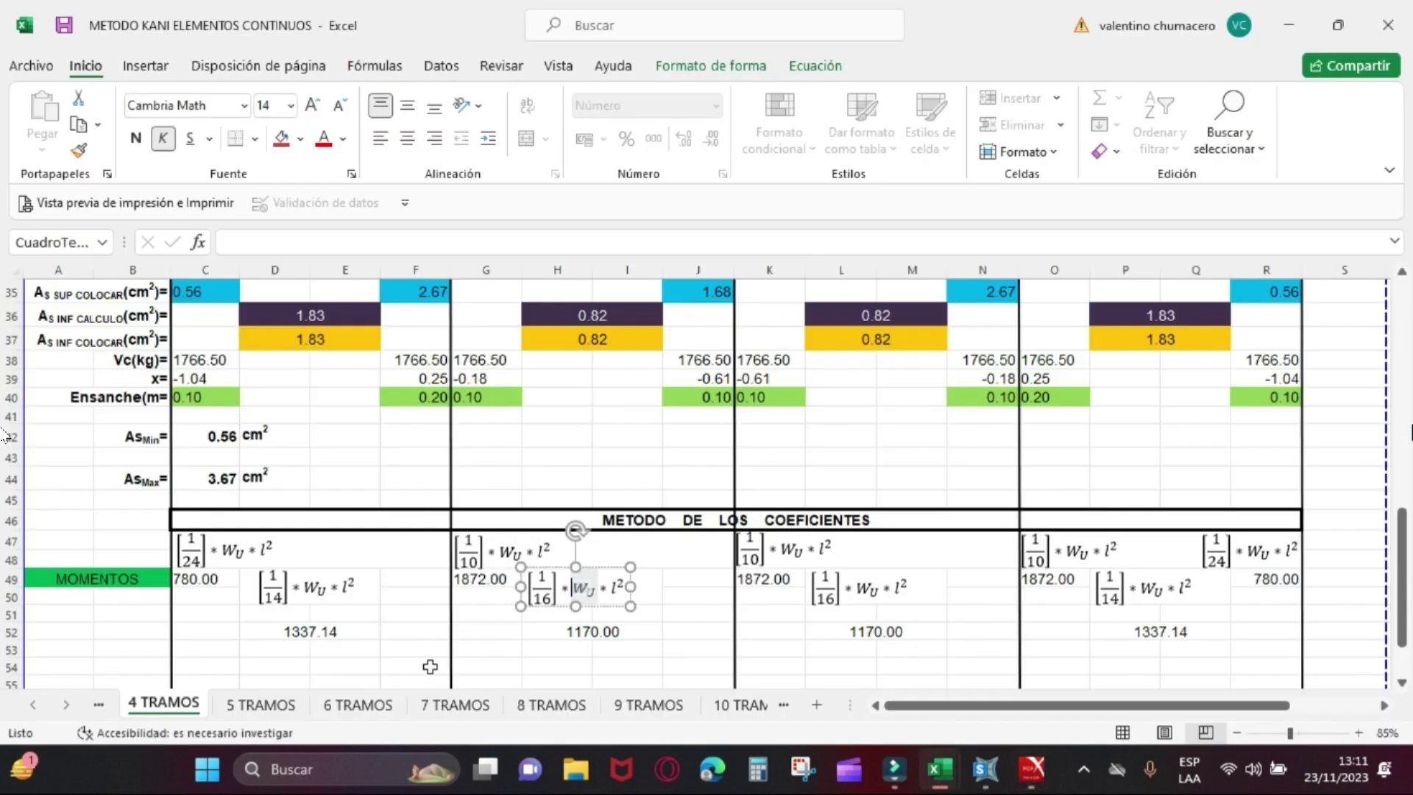
click(368, 666)
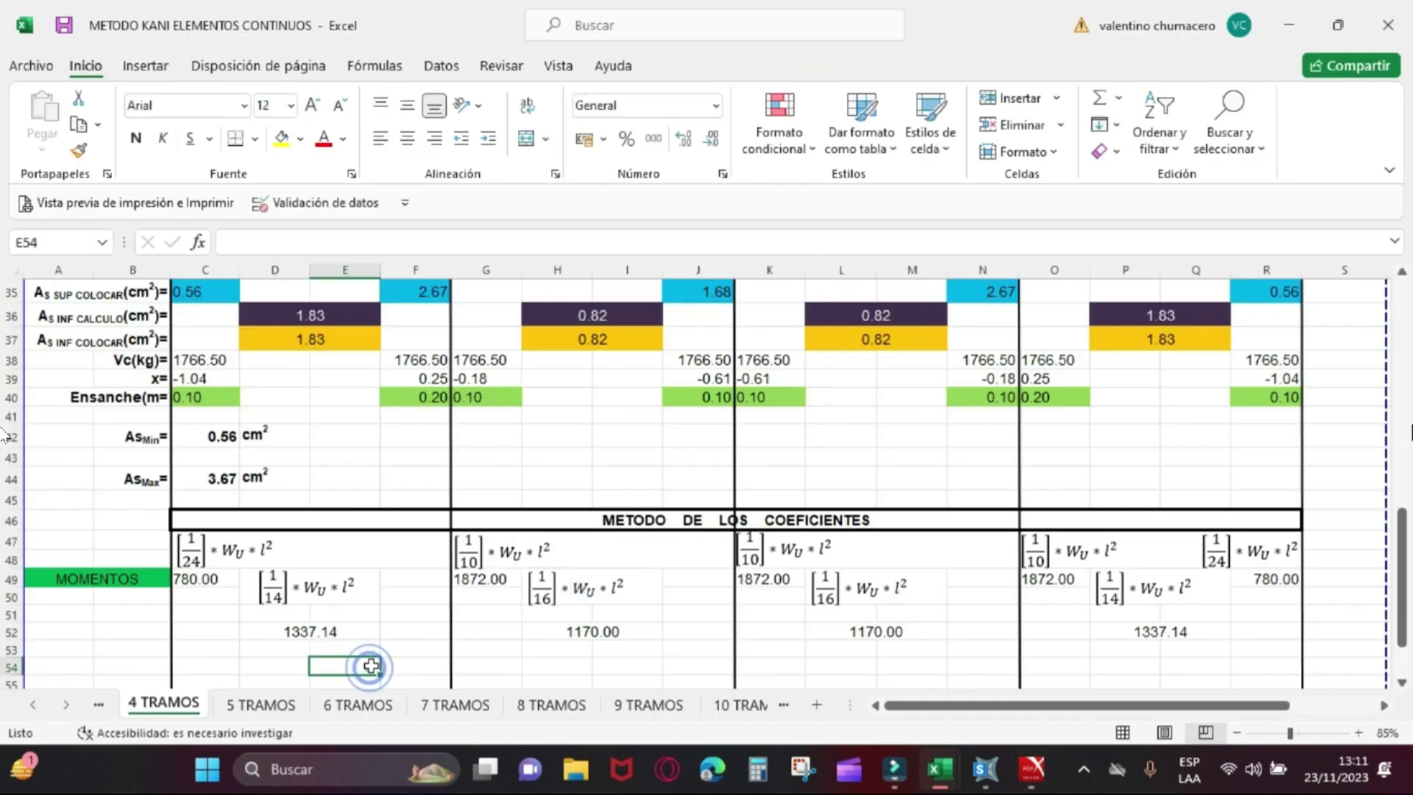
Step: Zoom the 4 TRAMOS sheet to 70%, showing support moments 2005.71 and 1337.14 and reactions 1225.71, 3565.71, 2897.14
click(1401, 273)
click(1401, 273)
click(1401, 274)
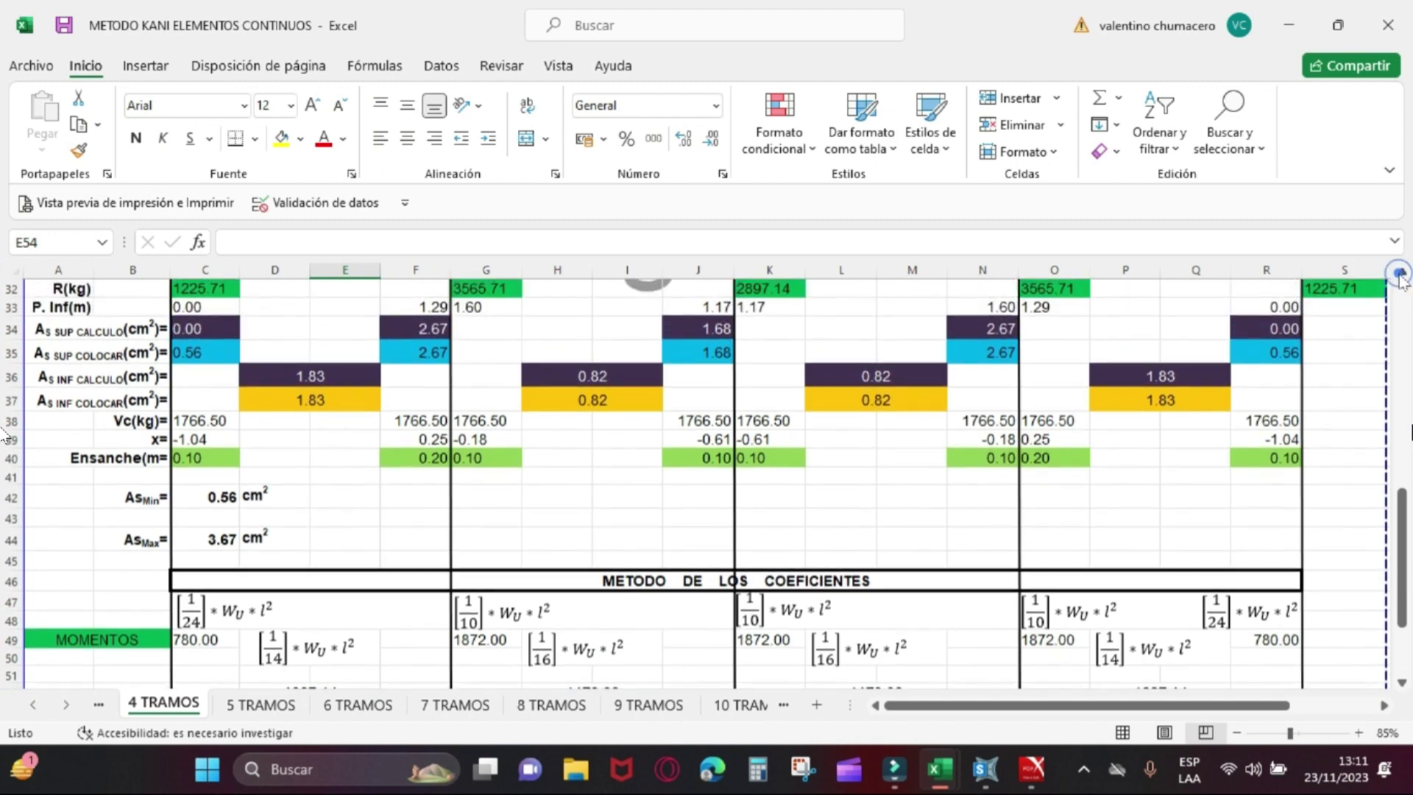
click(1402, 273)
click(1401, 274)
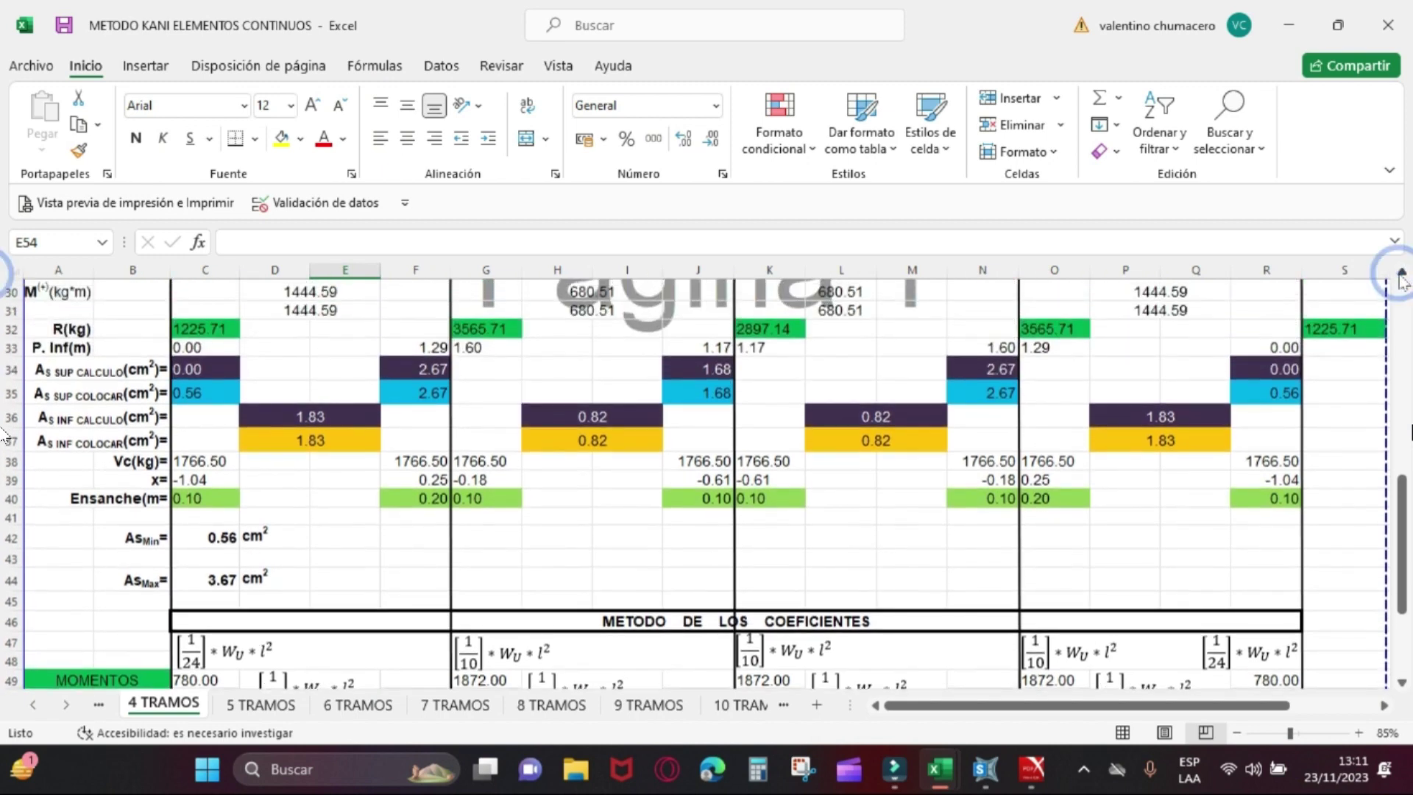
ctrl+scroll(1403, 284, down, 1)
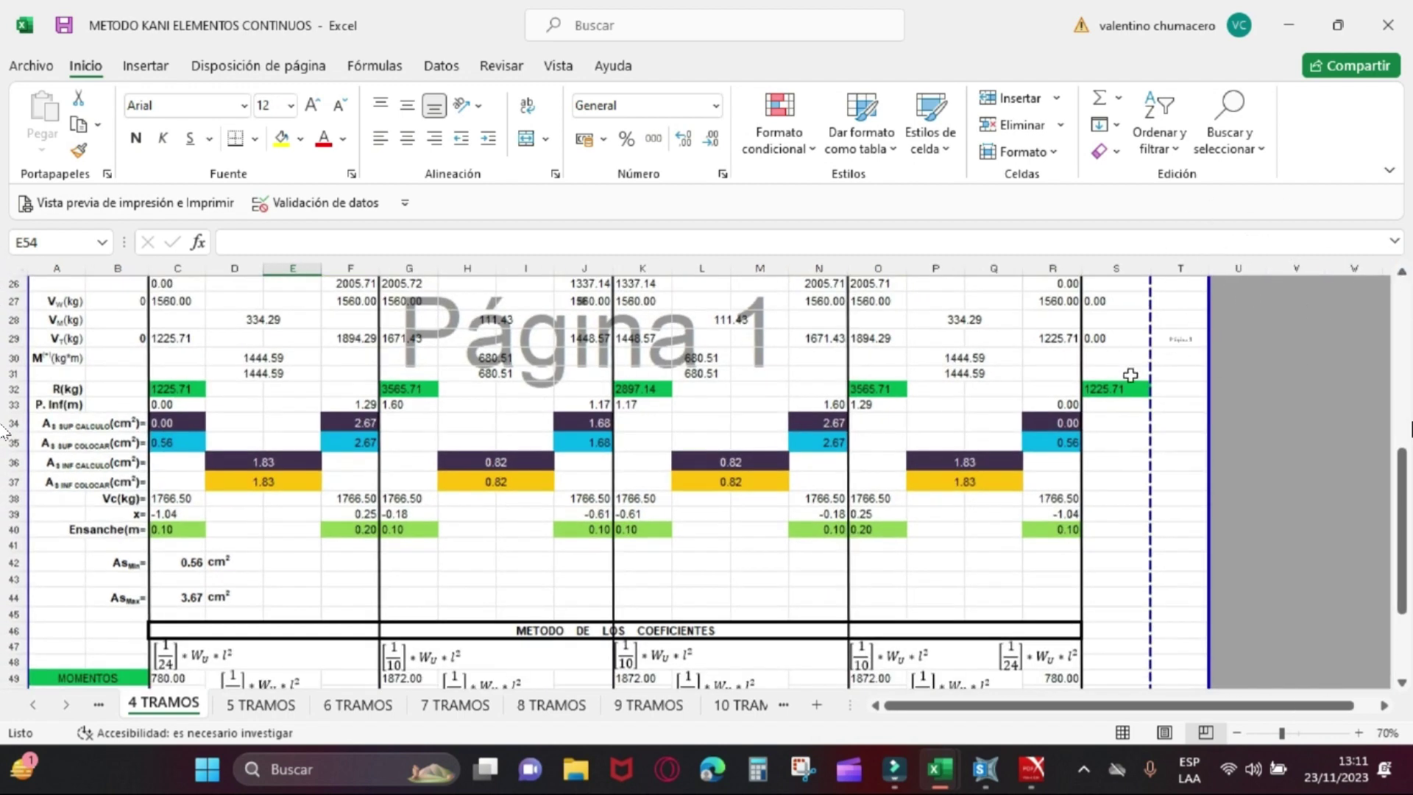
click(1401, 683)
click(1401, 685)
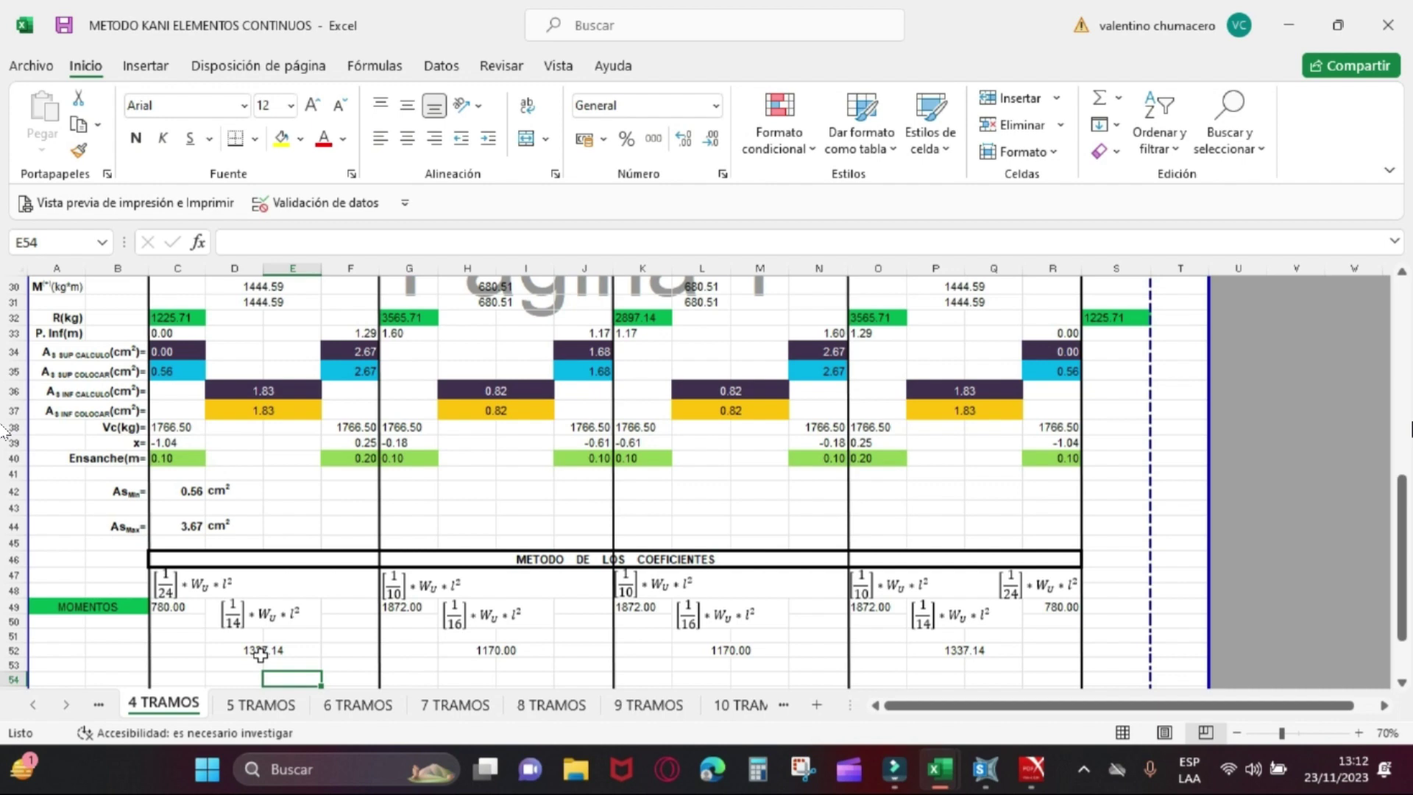
scroll(260, 655, up, 6)
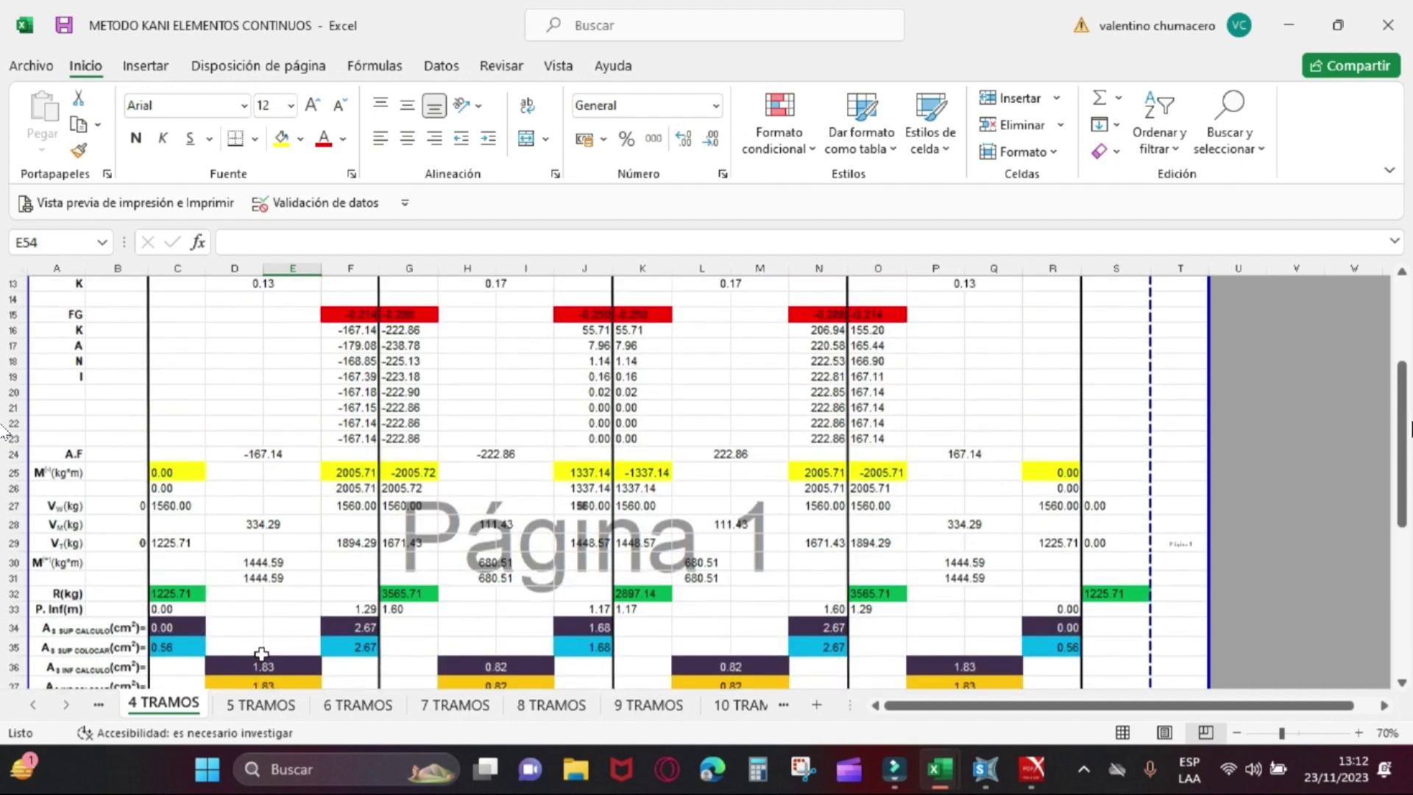
scroll(379, 542, down, 5)
scroll(379, 548, down, 1)
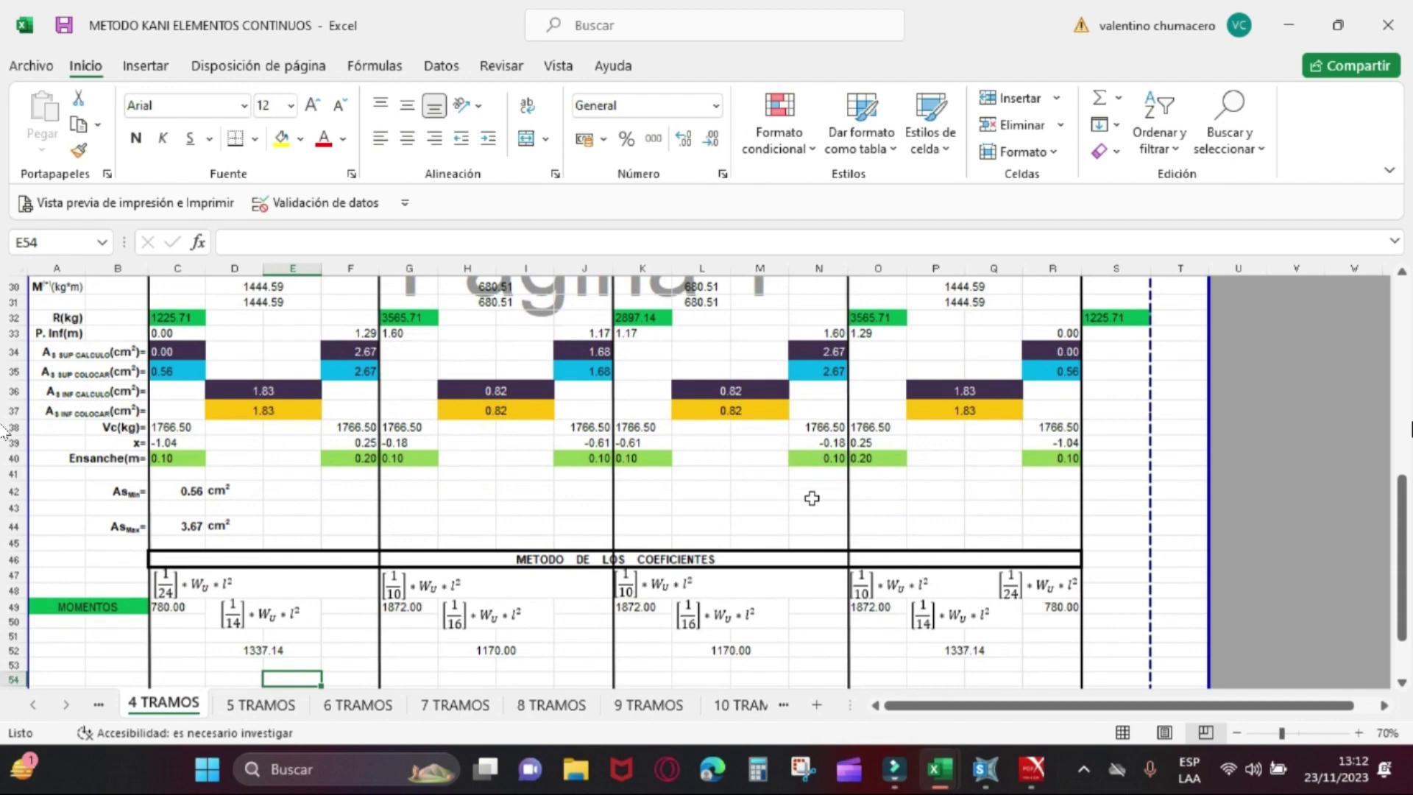
click(1402, 272)
click(1402, 273)
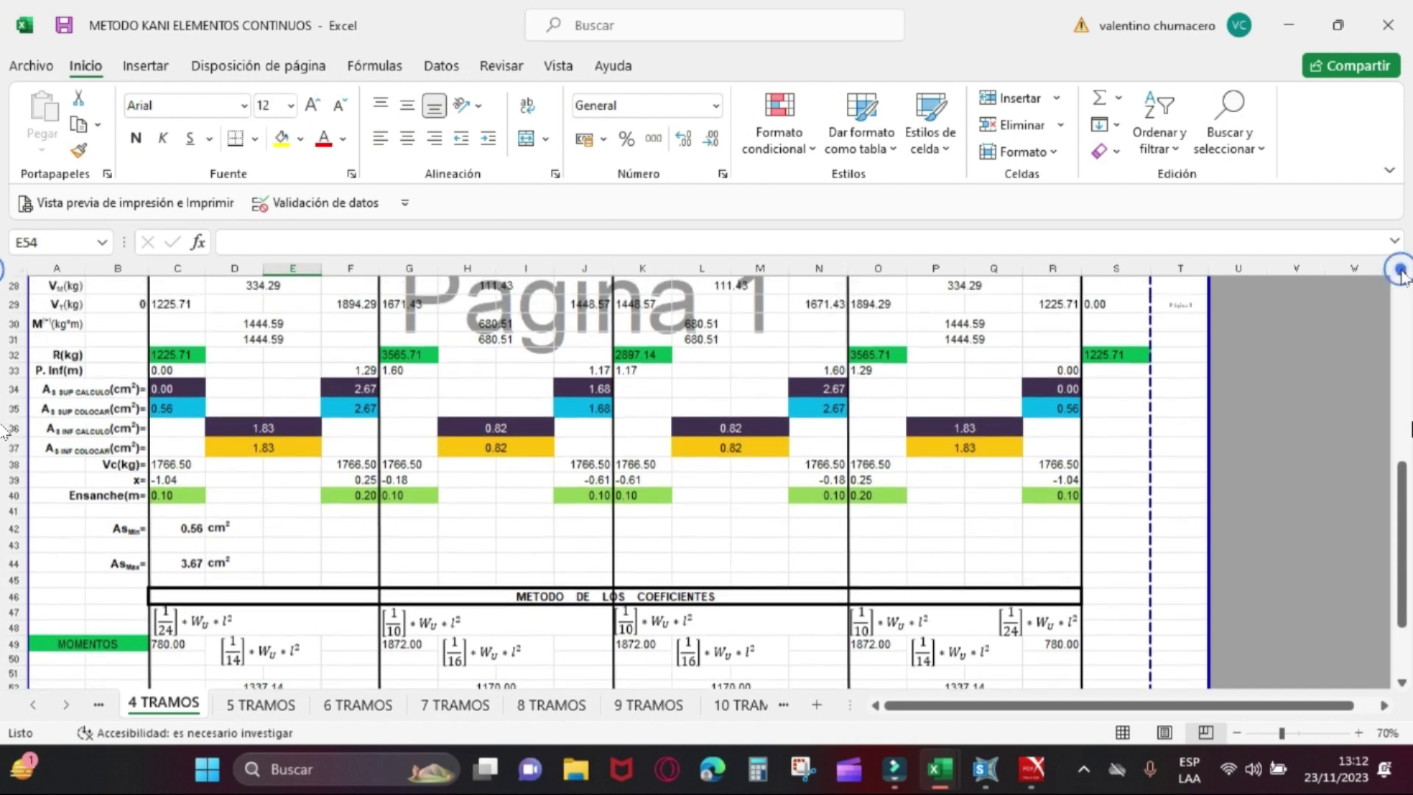
click(1402, 273)
click(1402, 273)
click(1402, 273)
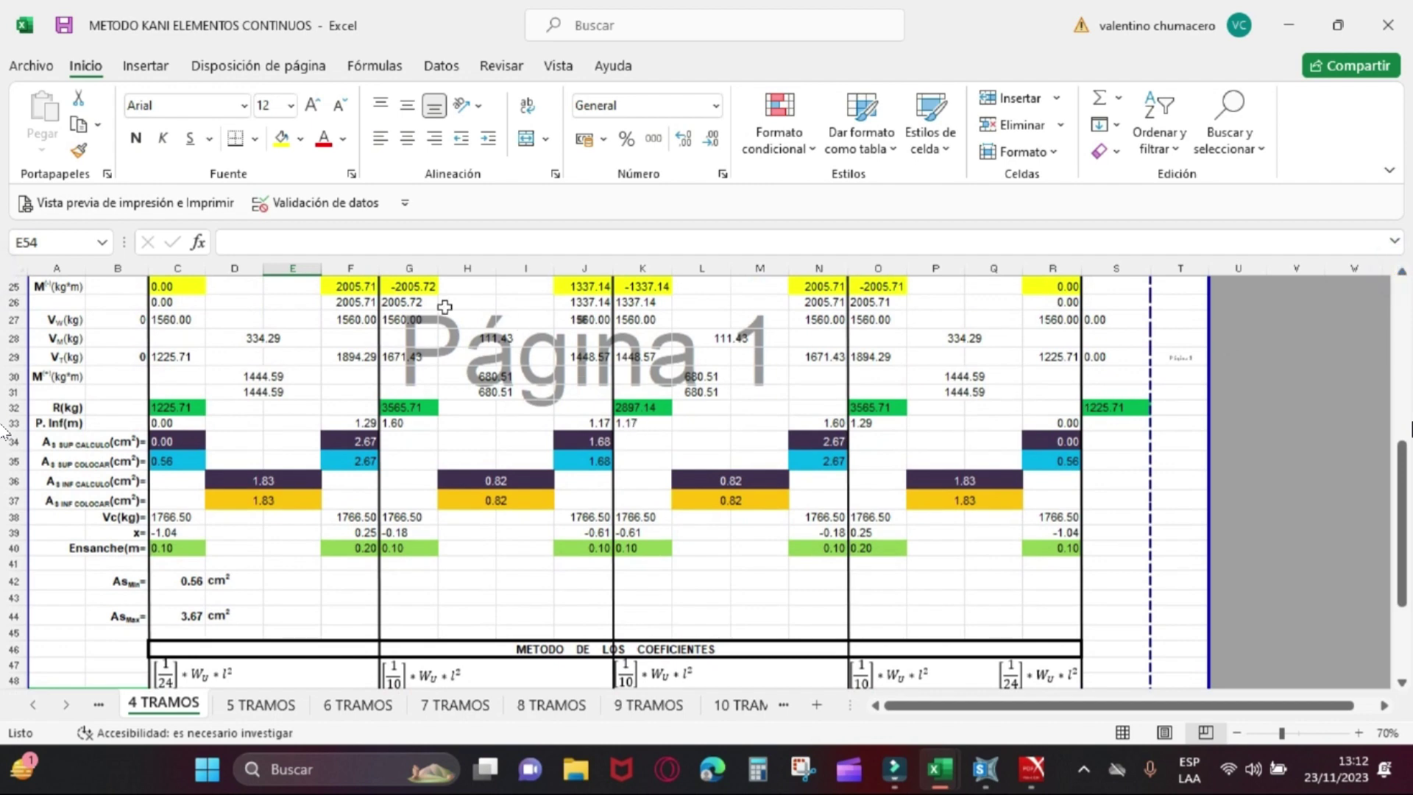
scroll(334, 312, down, 1)
scroll(335, 312, down, 5)
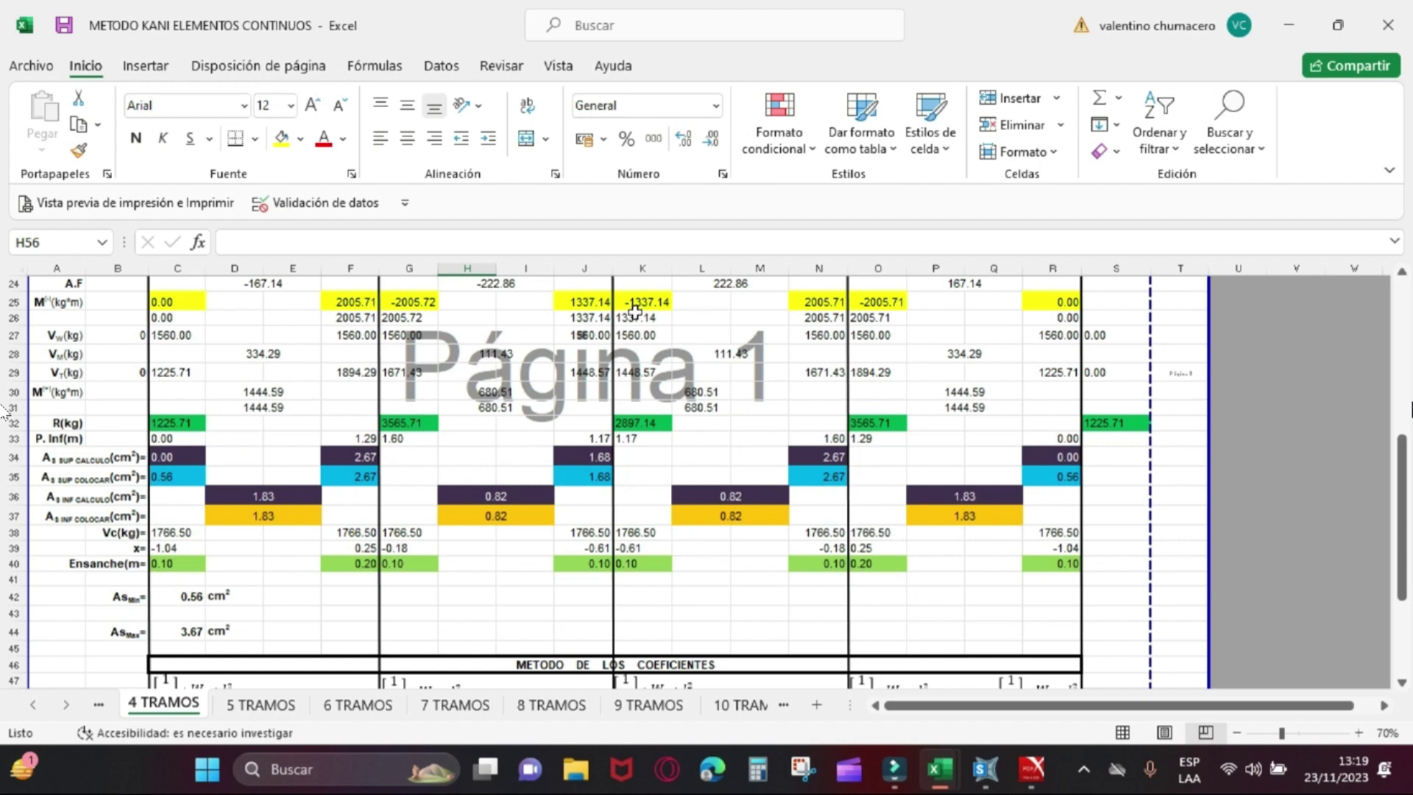
scroll(508, 493, down, 4)
scroll(515, 490, down, 1)
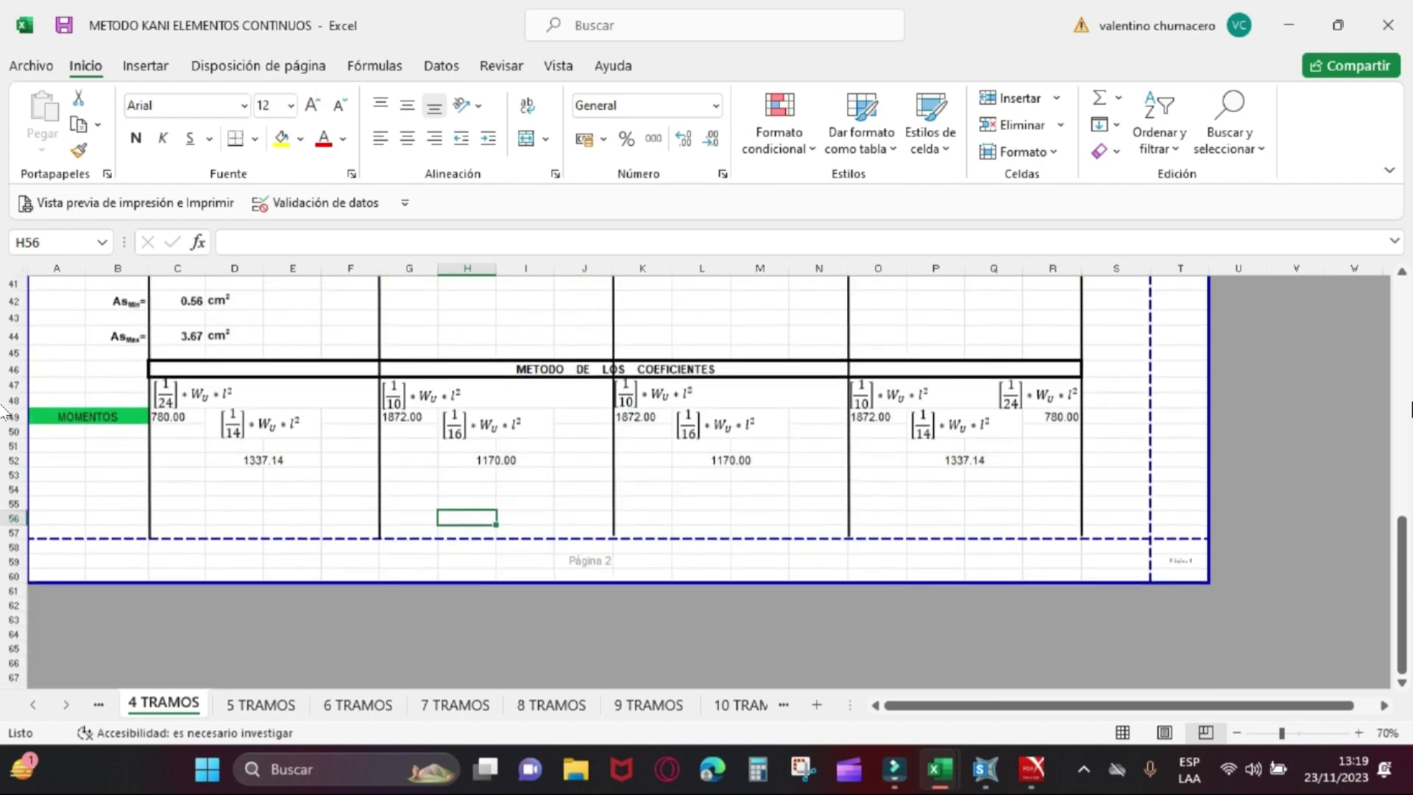
click(637, 421)
scroll(636, 419, up, 4)
scroll(630, 339, up, 1)
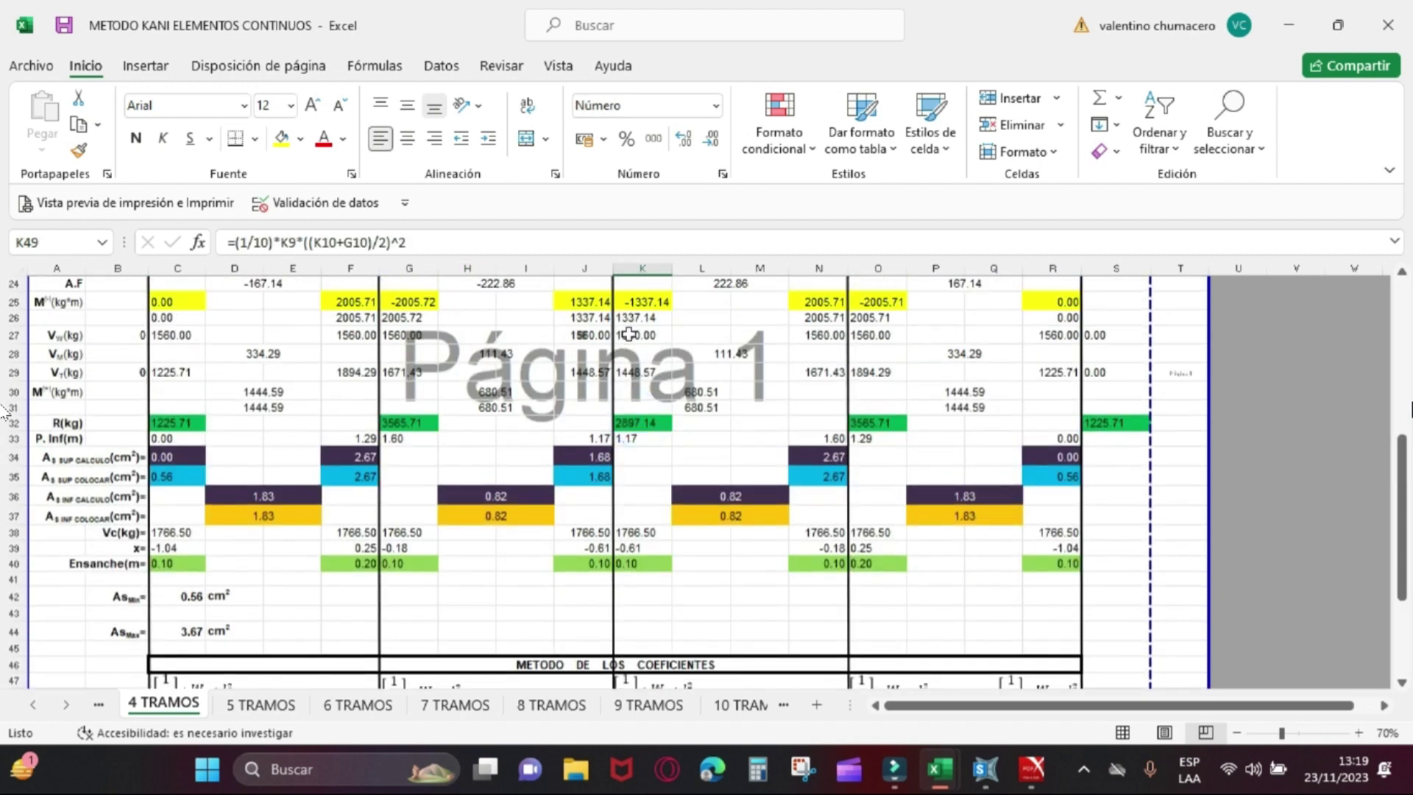
click(635, 302)
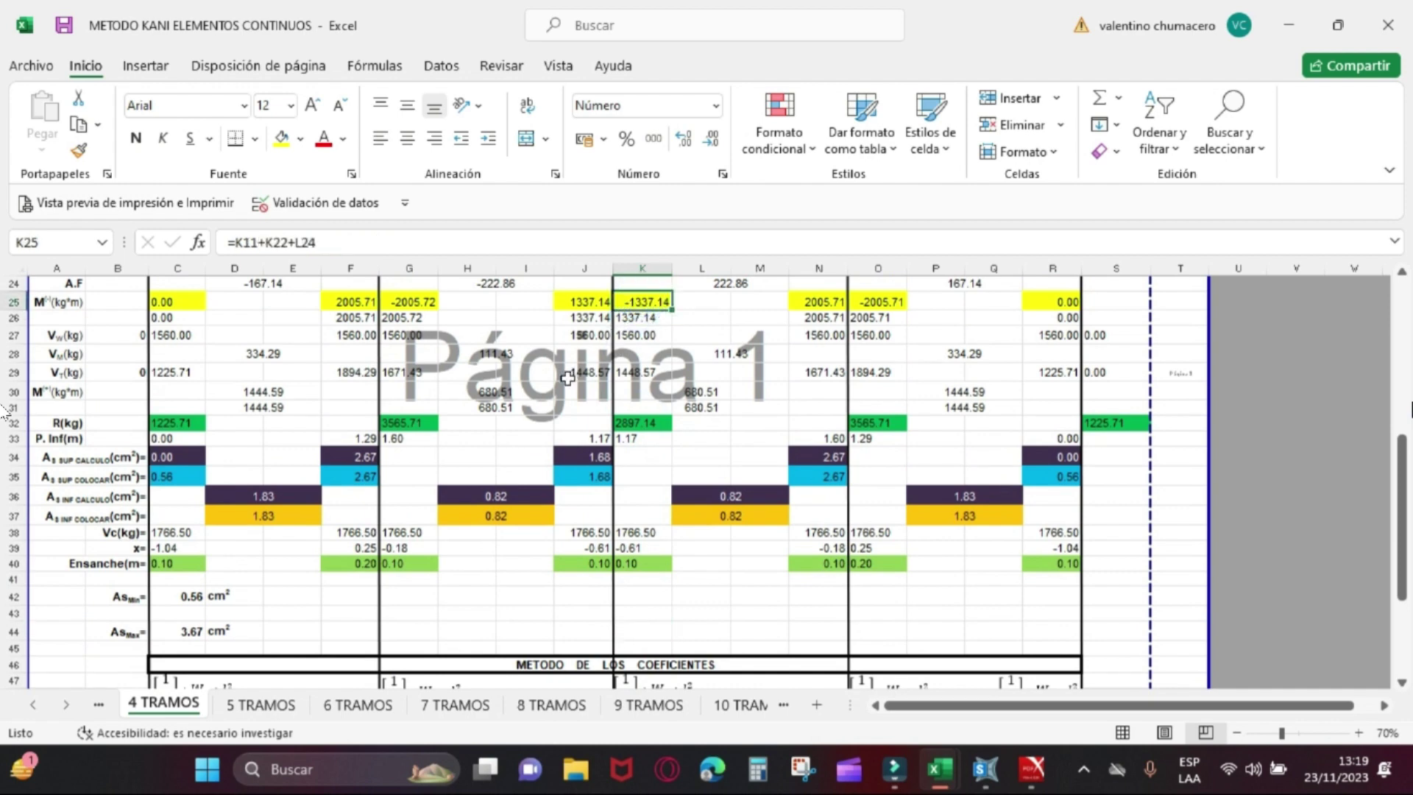
click(407, 301)
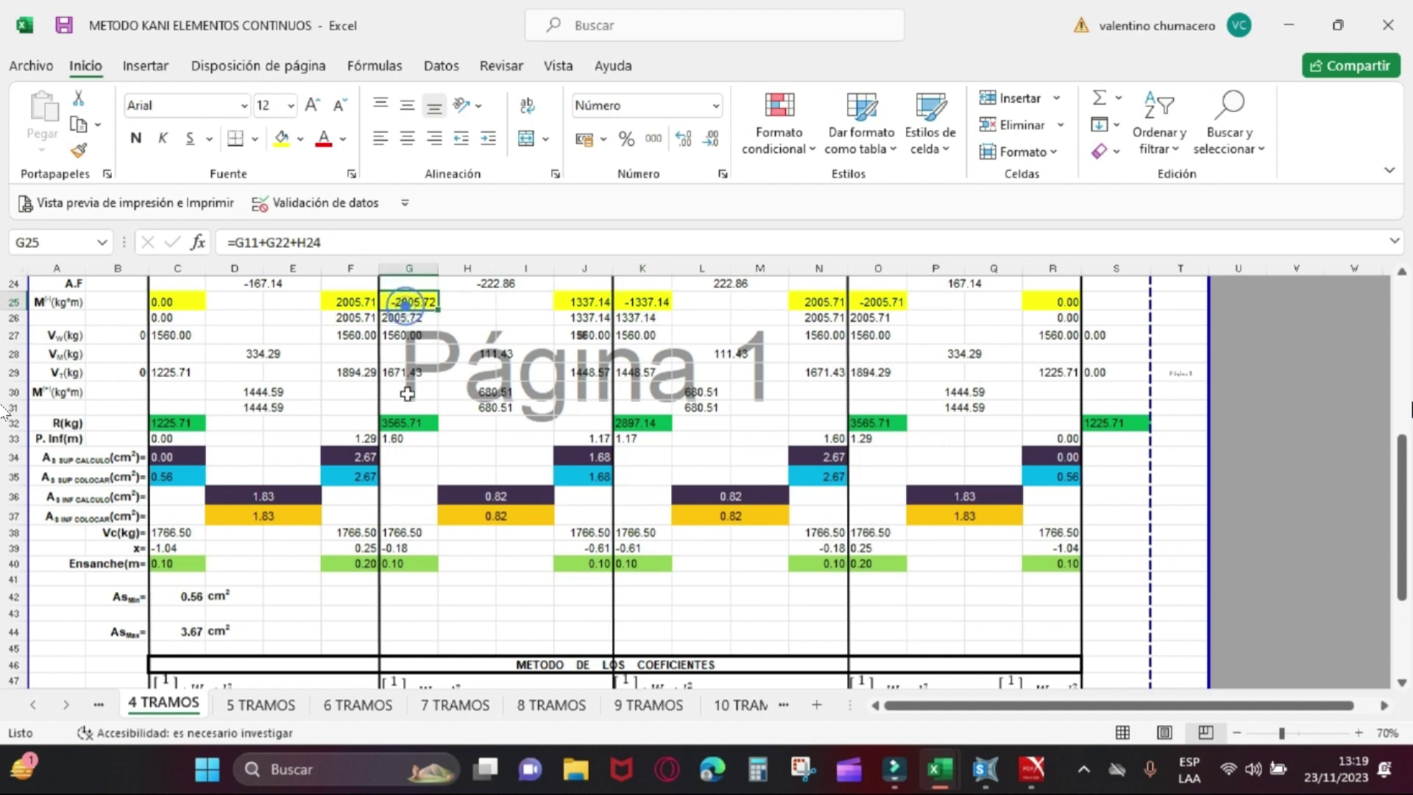
scroll(407, 394, down, 5)
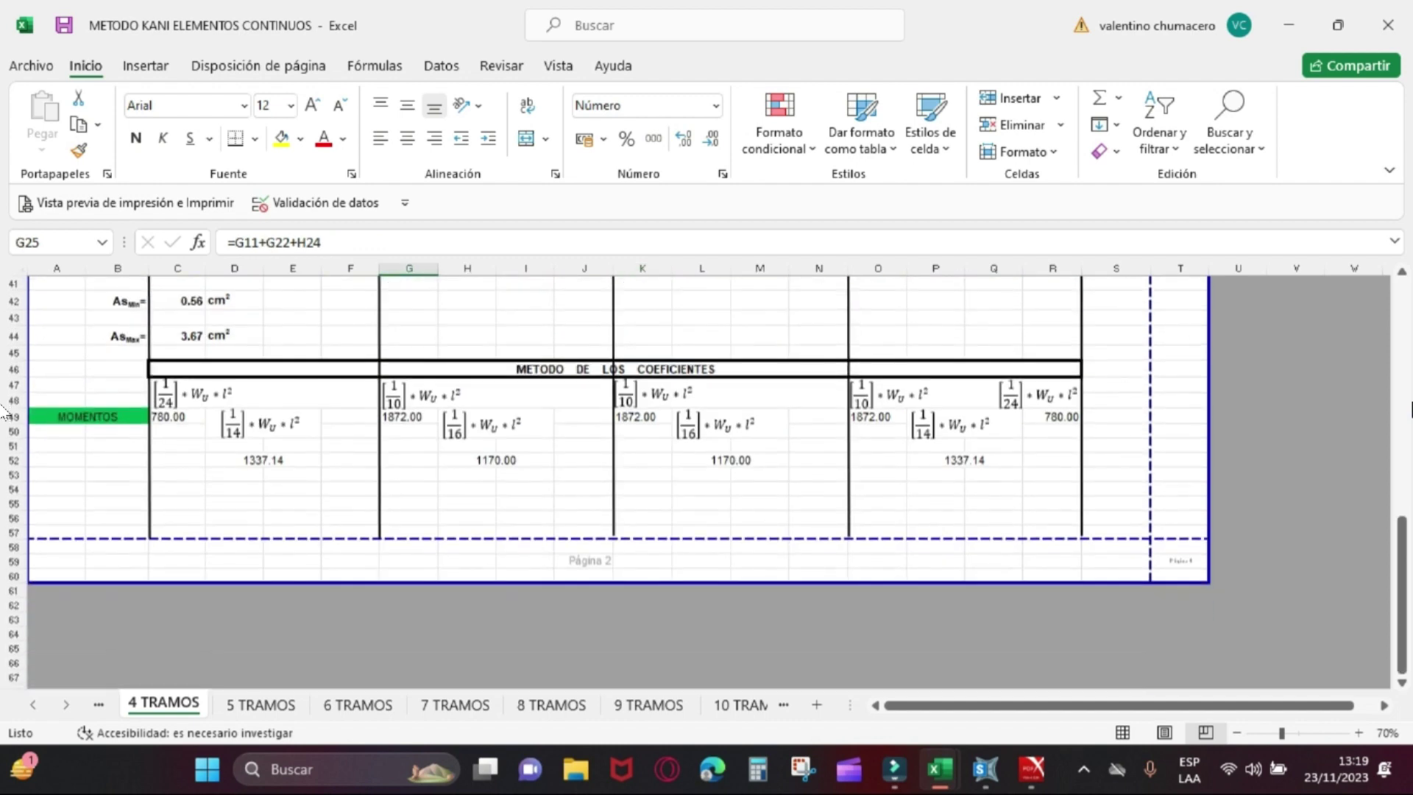
click(398, 418)
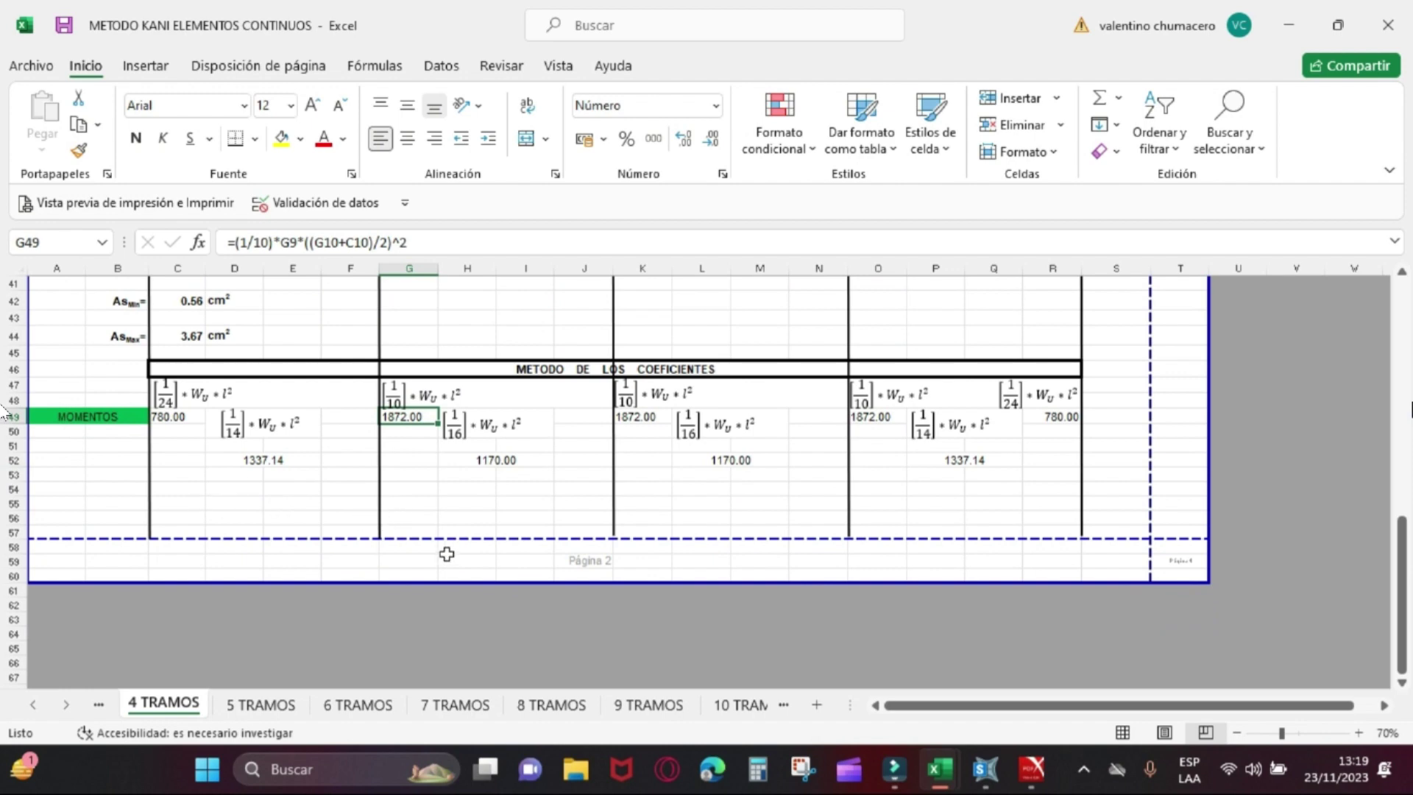
drag(1406, 542, 1388, 467)
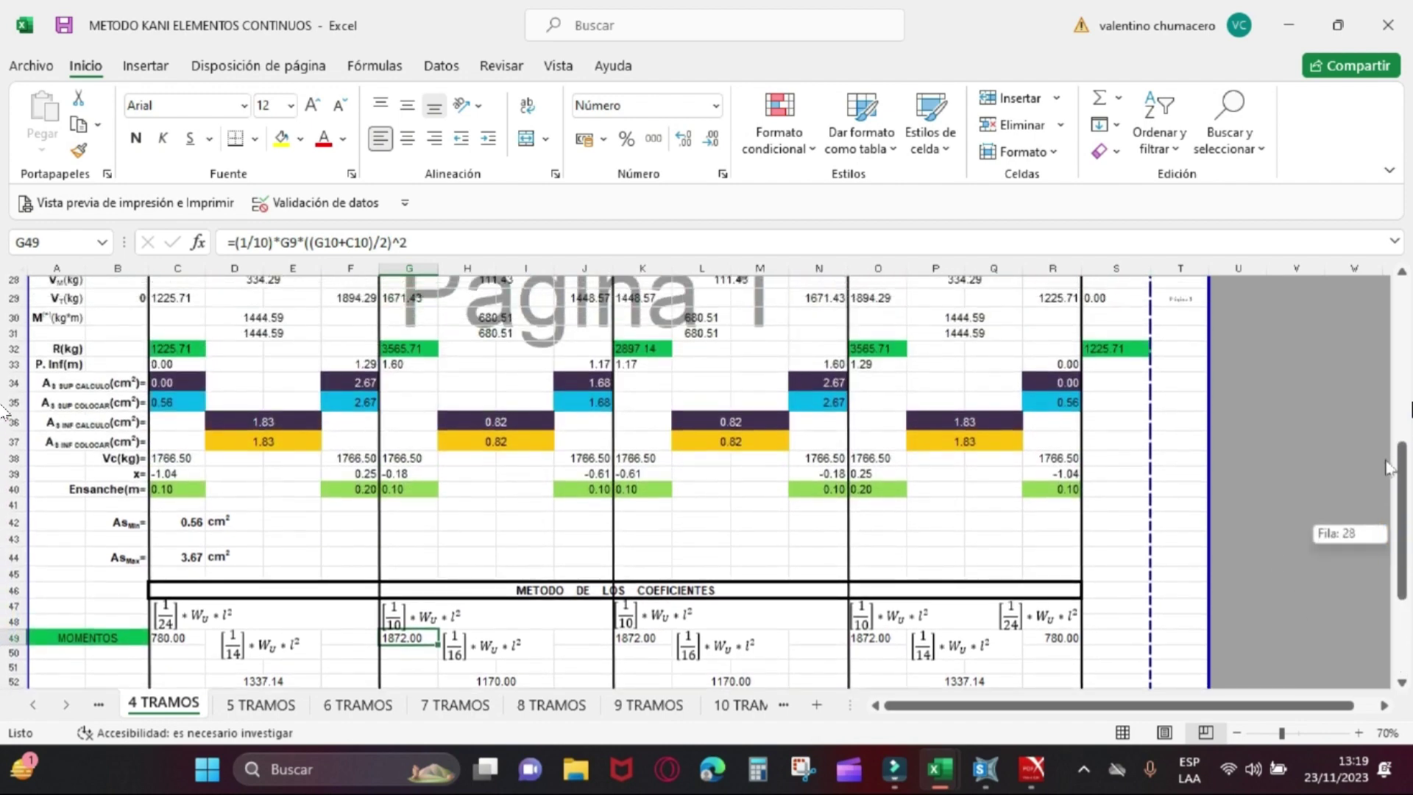
drag(1388, 469, 1355, 455)
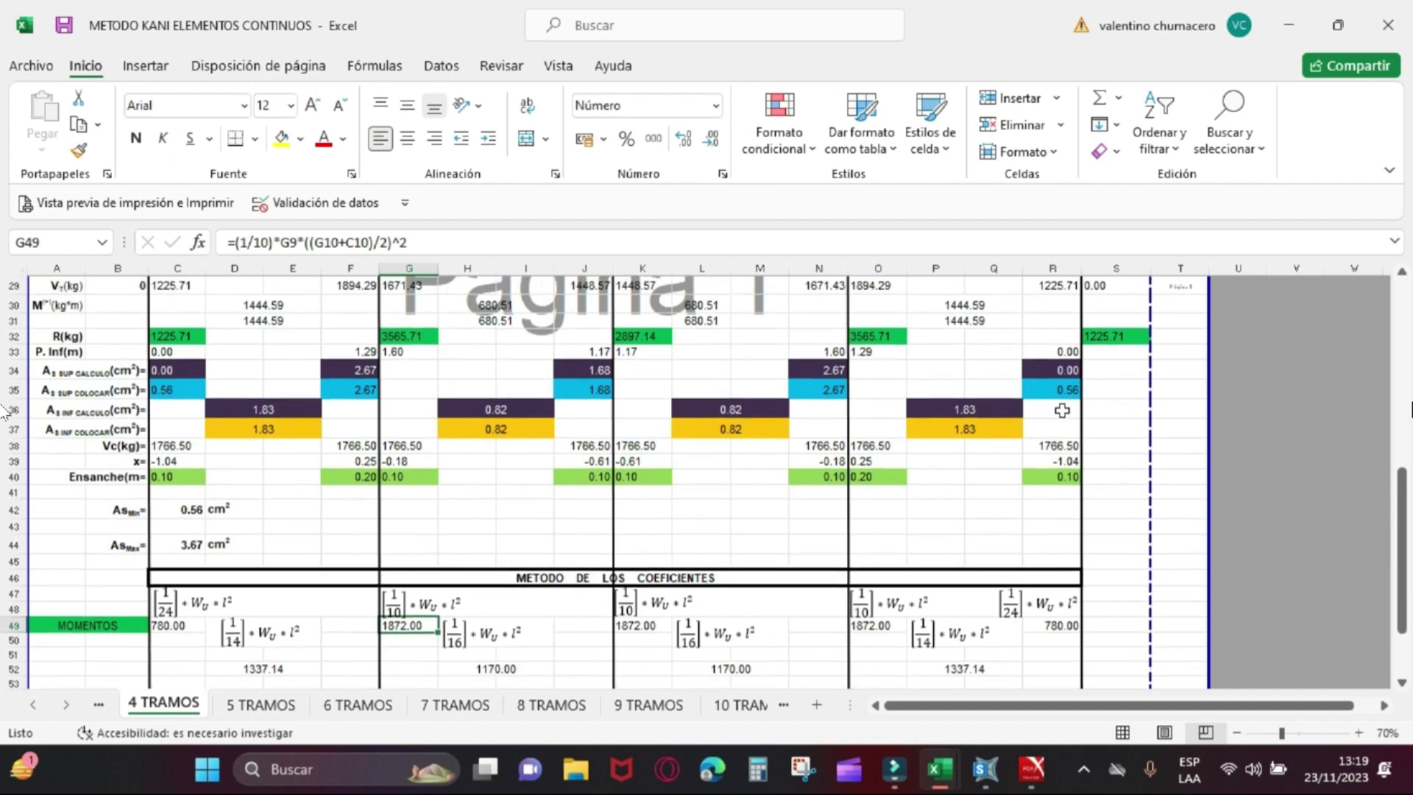
click(256, 309)
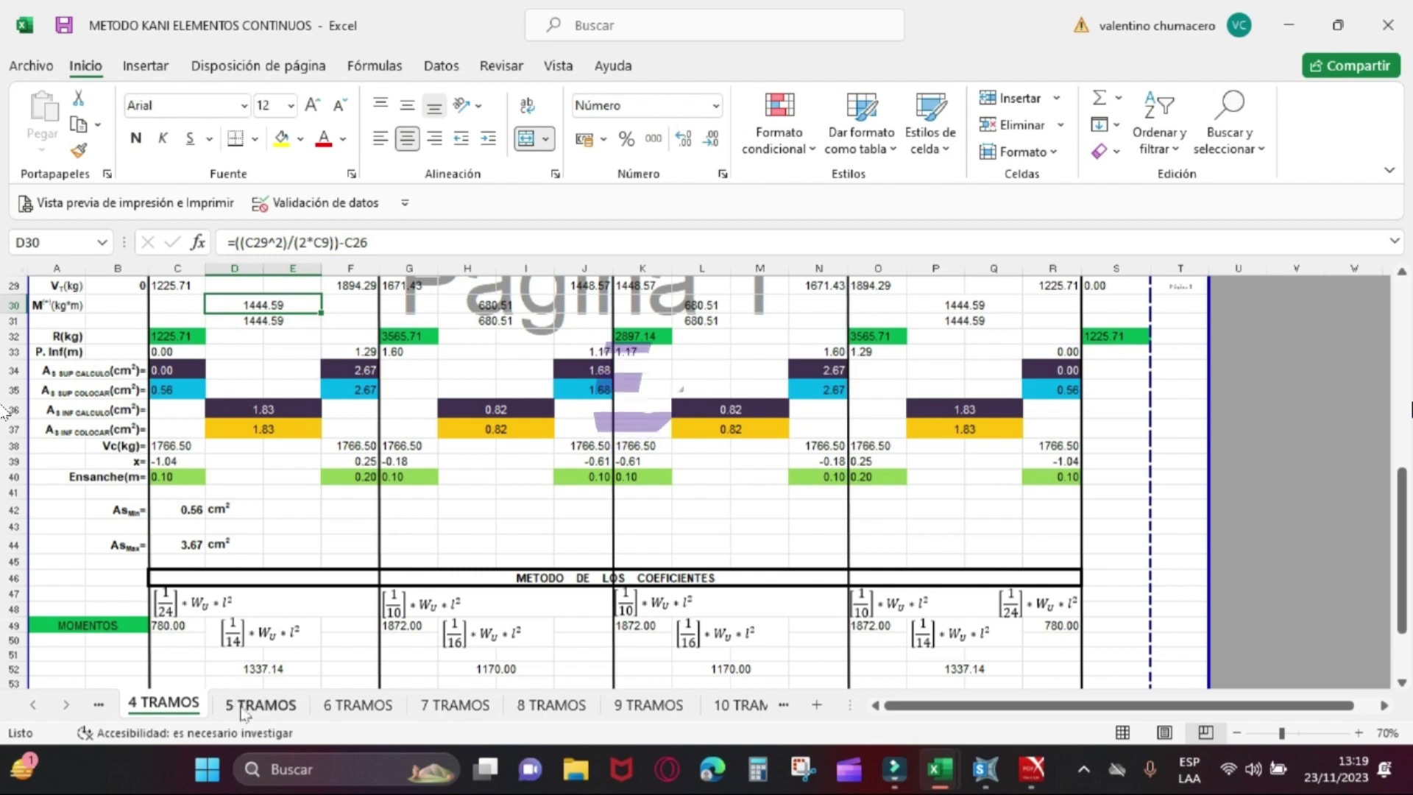
Step: Check the moment formulas in D52, H30, H52, L52, P52 and P31
click(245, 665)
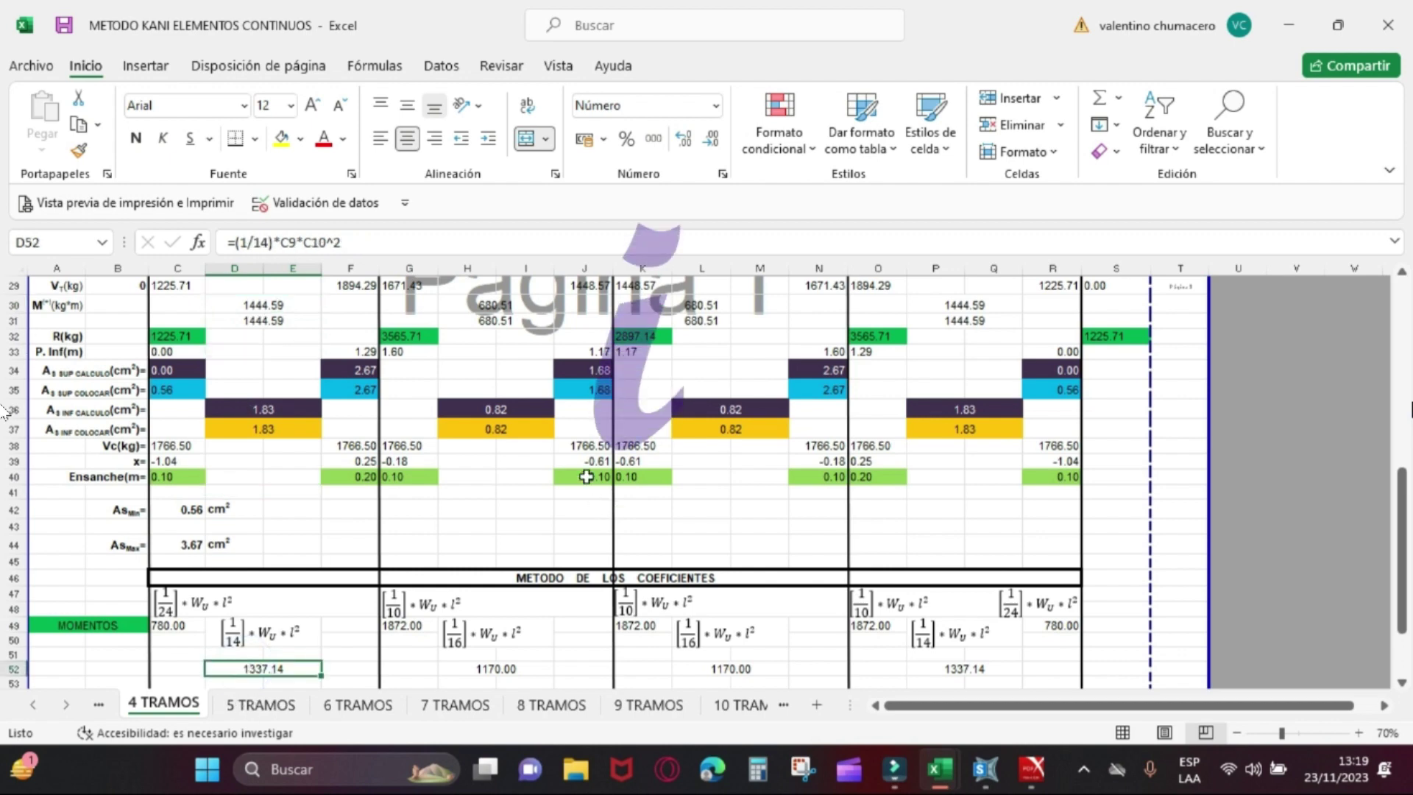
click(505, 306)
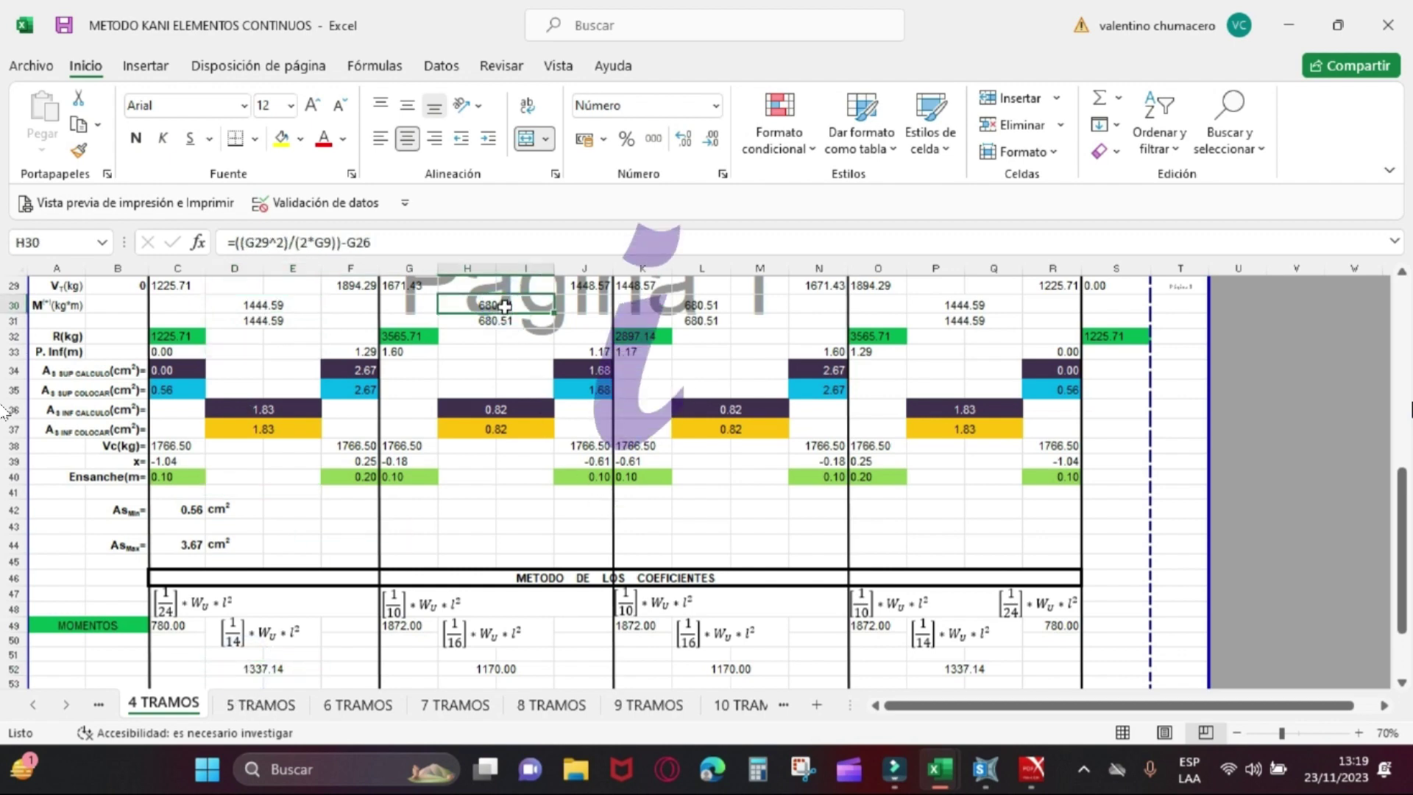
click(484, 668)
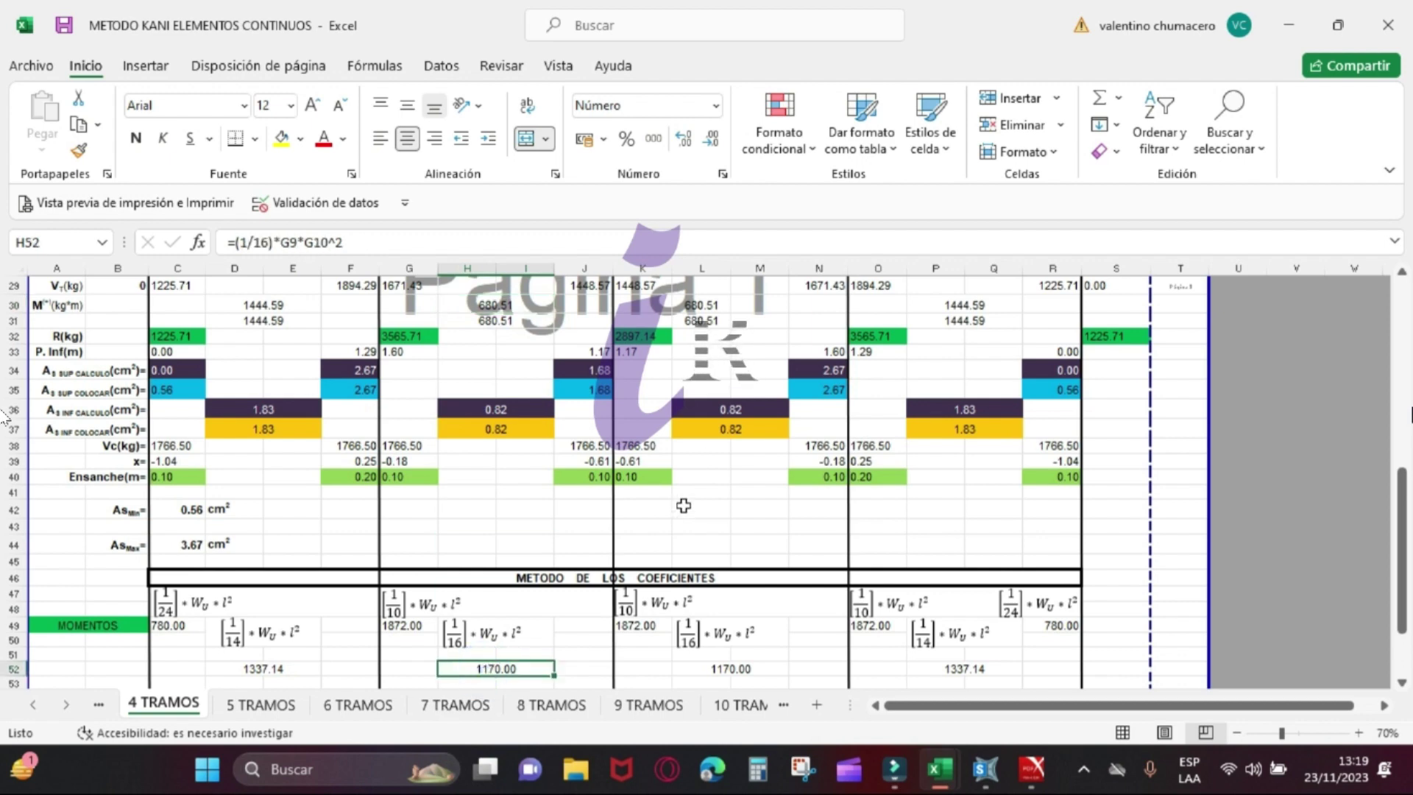
click(713, 668)
click(965, 667)
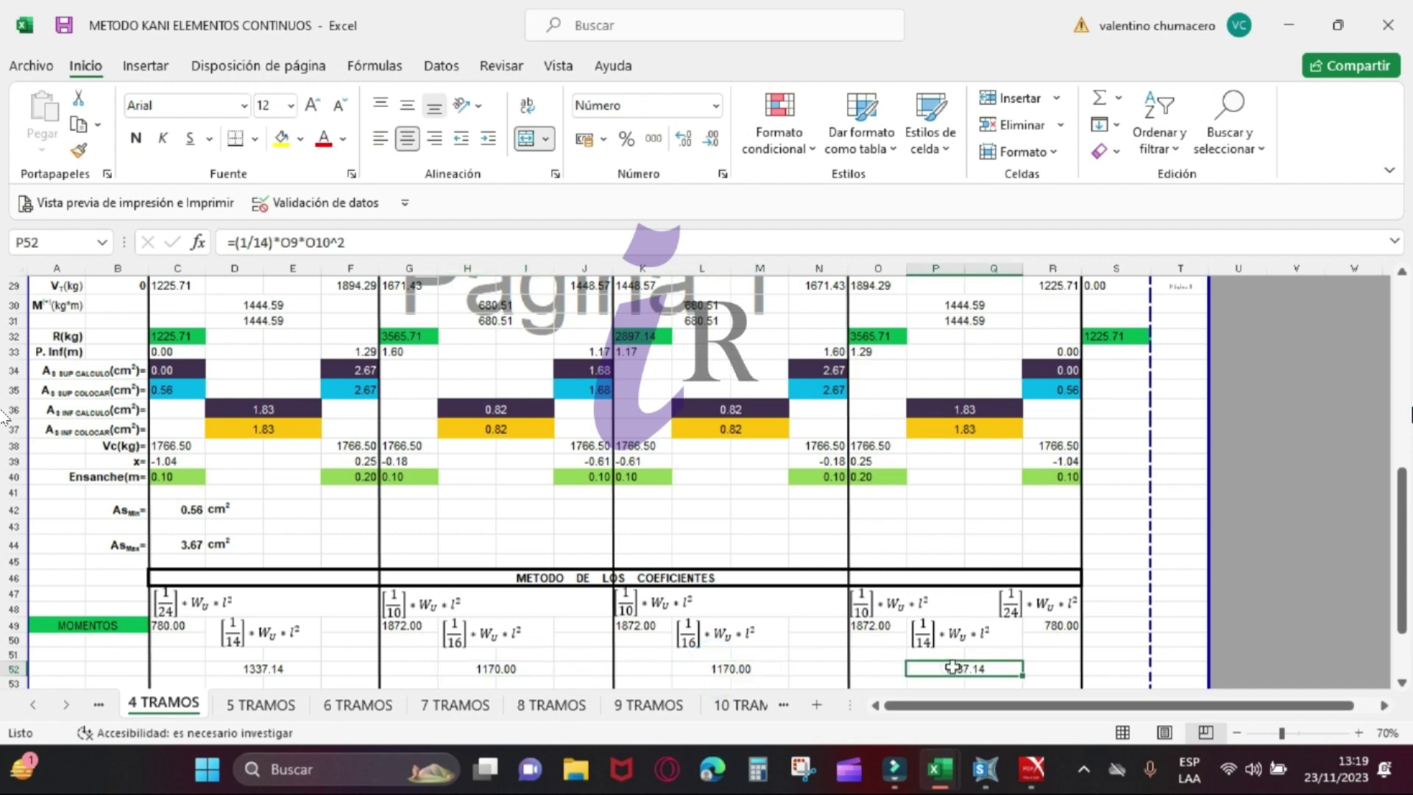
click(937, 319)
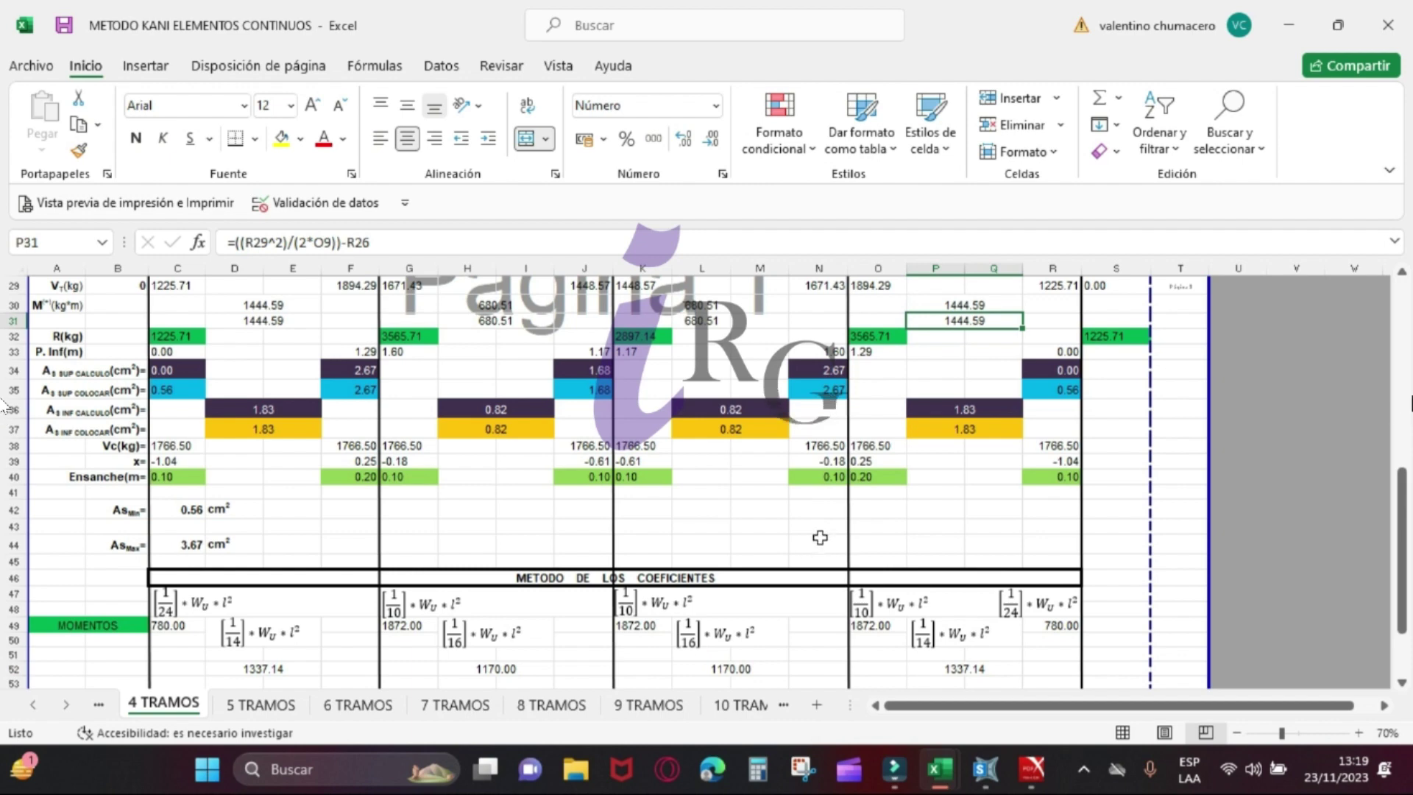
Step: Check the steel area formulas: top steel in R35, minimum in C42 and maximum in C44
mouse_move(1403, 549)
mouse_down()
mouse_move(1403, 450)
mouse_move(1402, 471)
mouse_up()
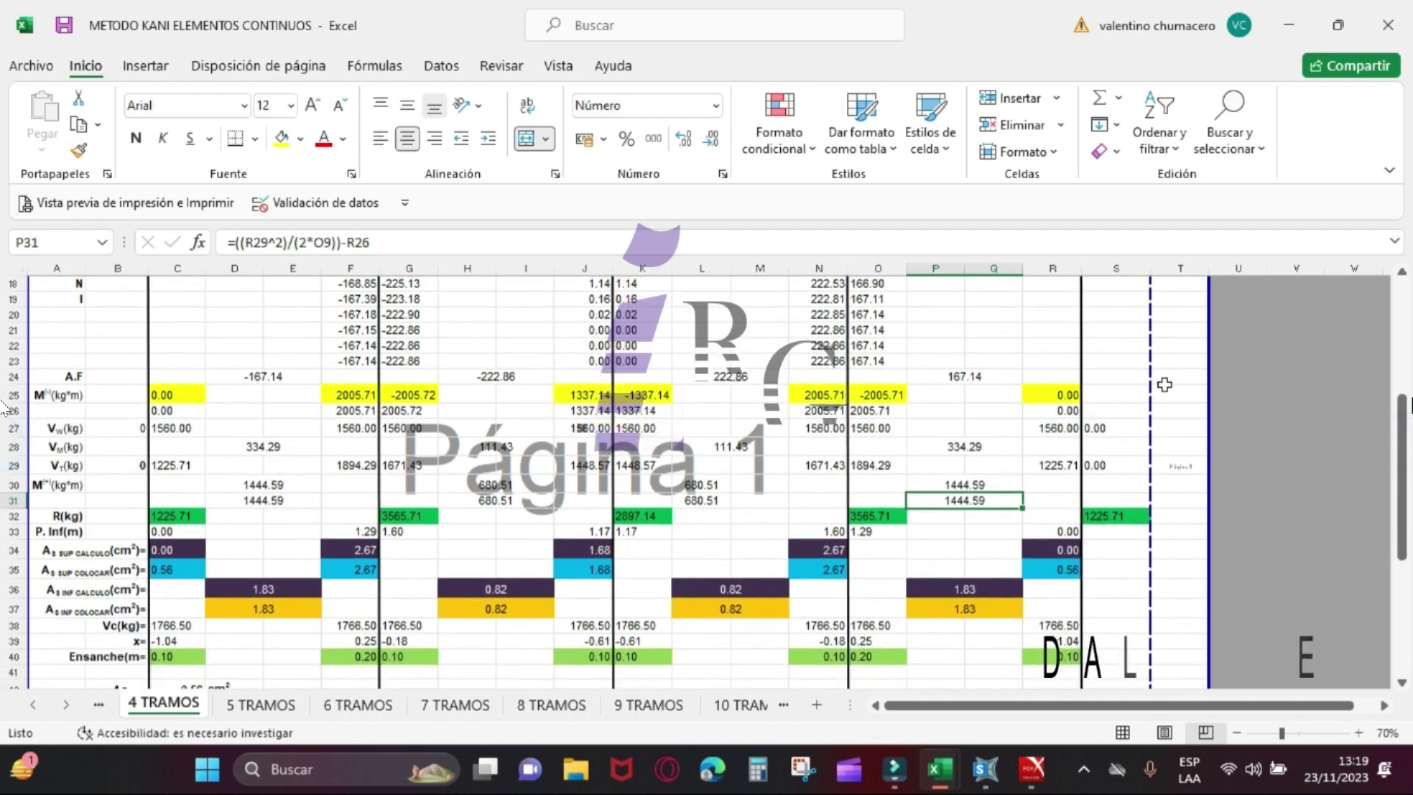
drag(1404, 450, 1406, 542)
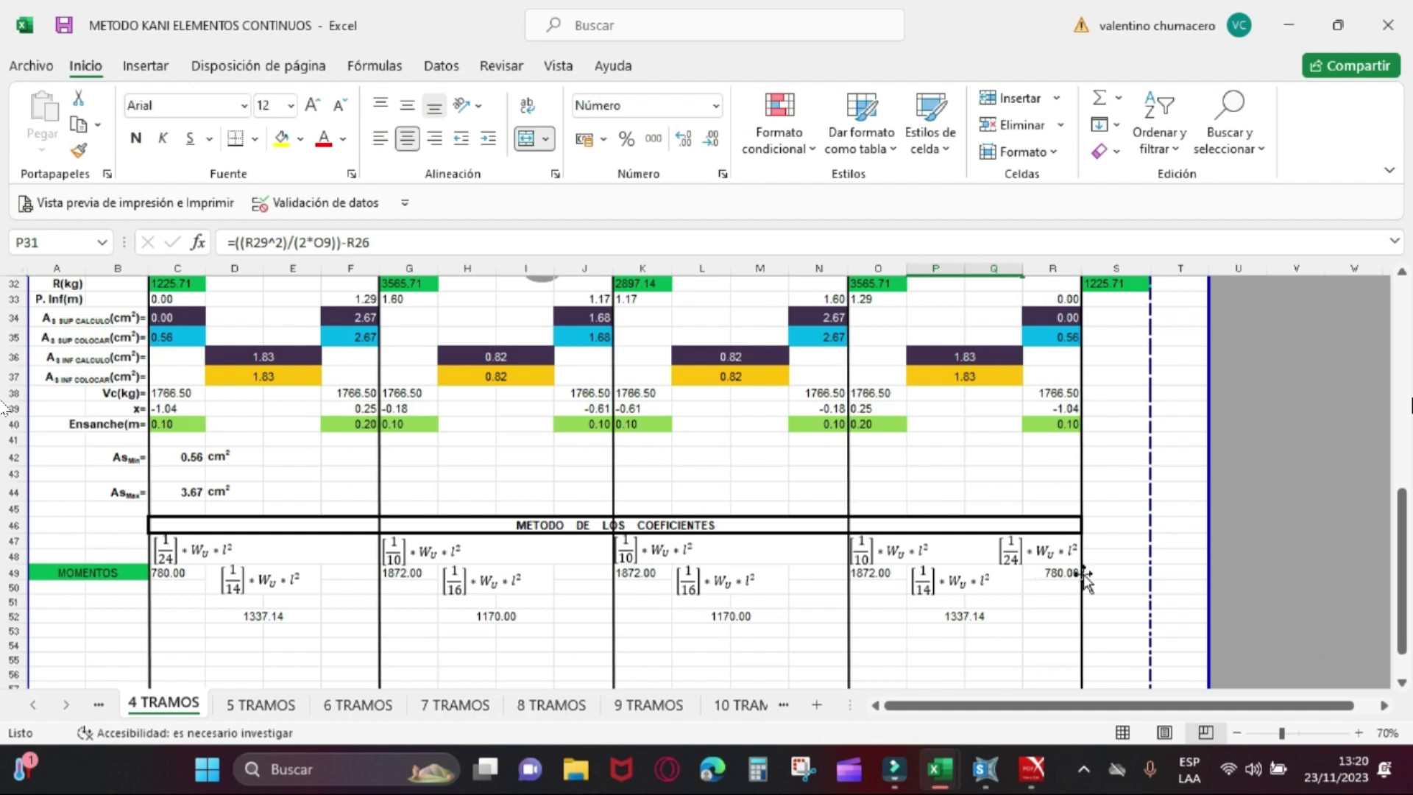
drag(1398, 543, 1398, 469)
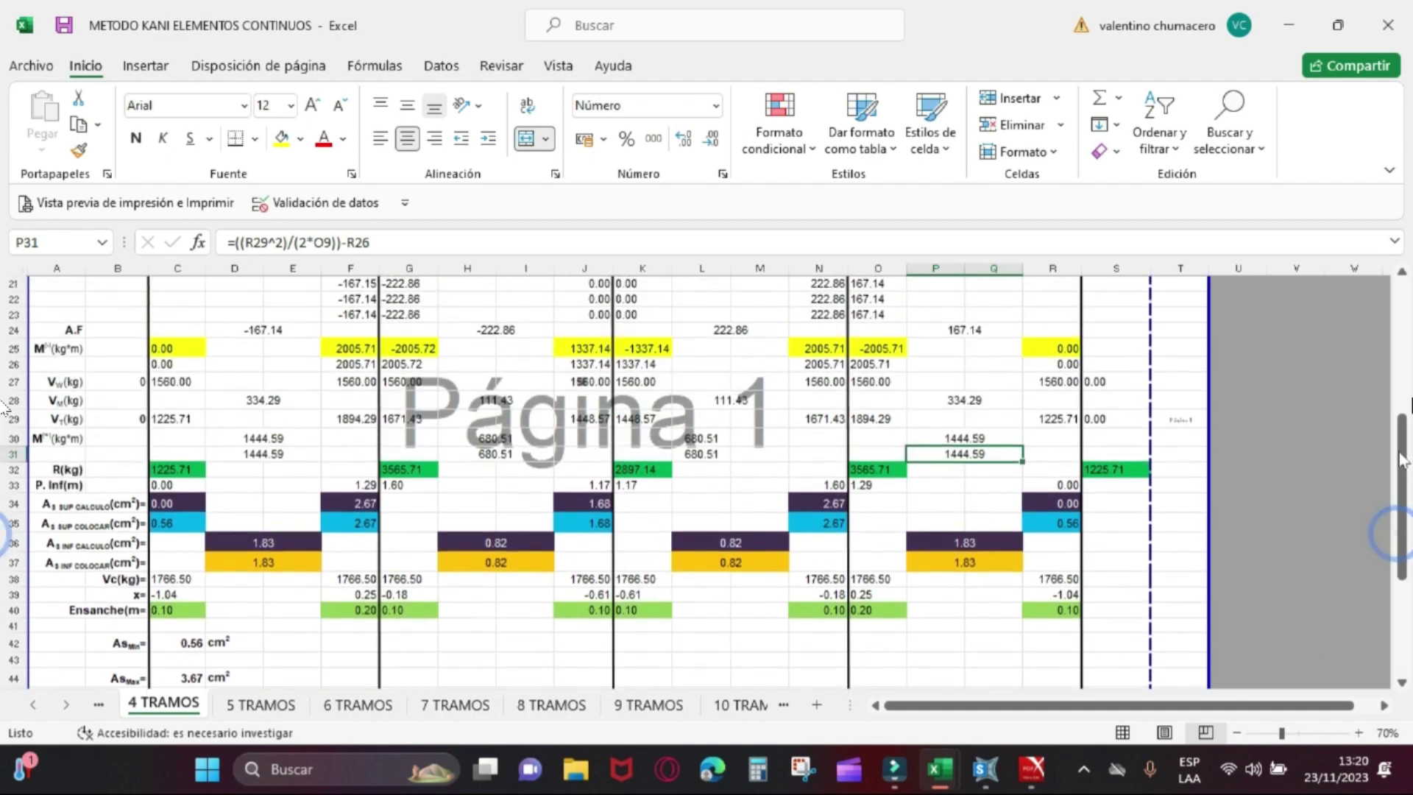
click(1065, 520)
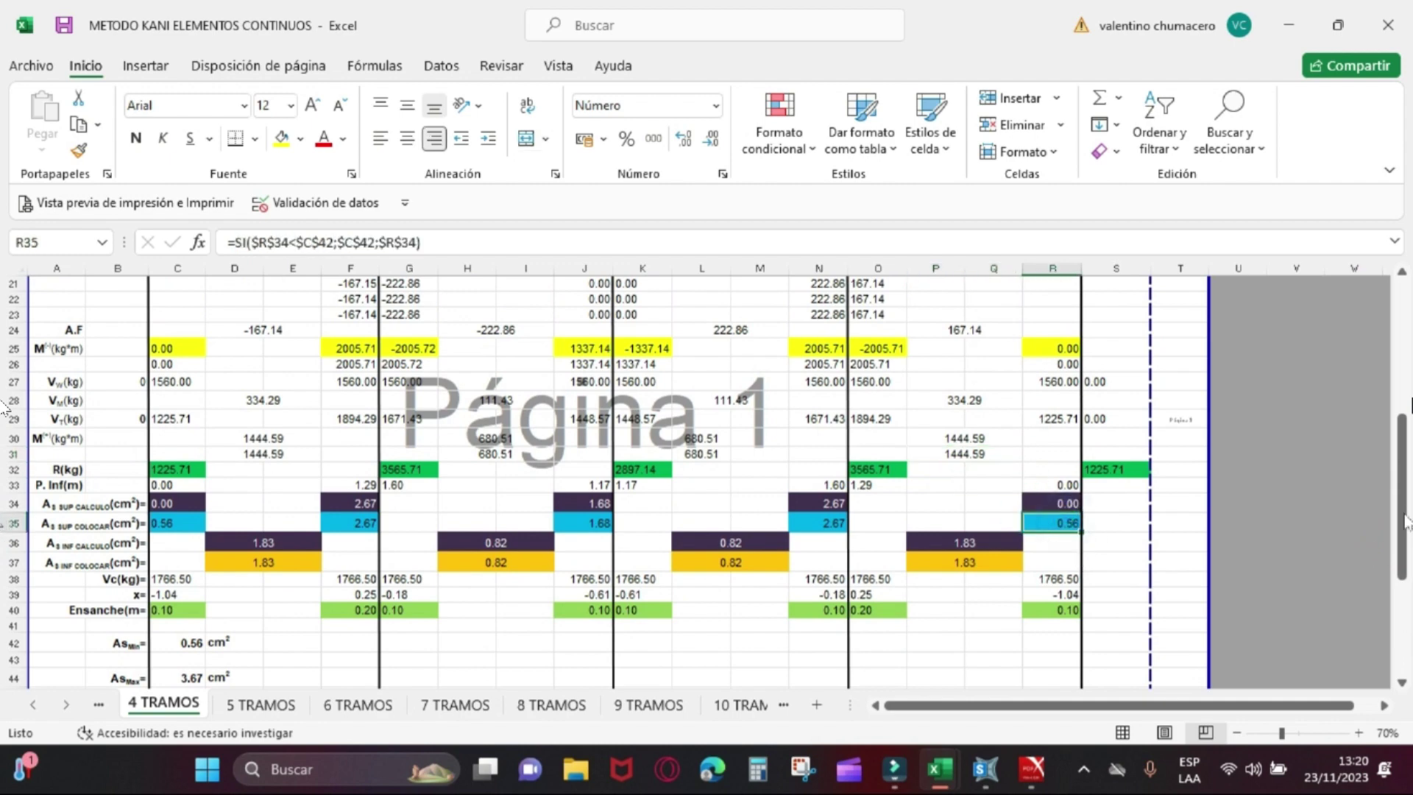
drag(1402, 519, 1404, 535)
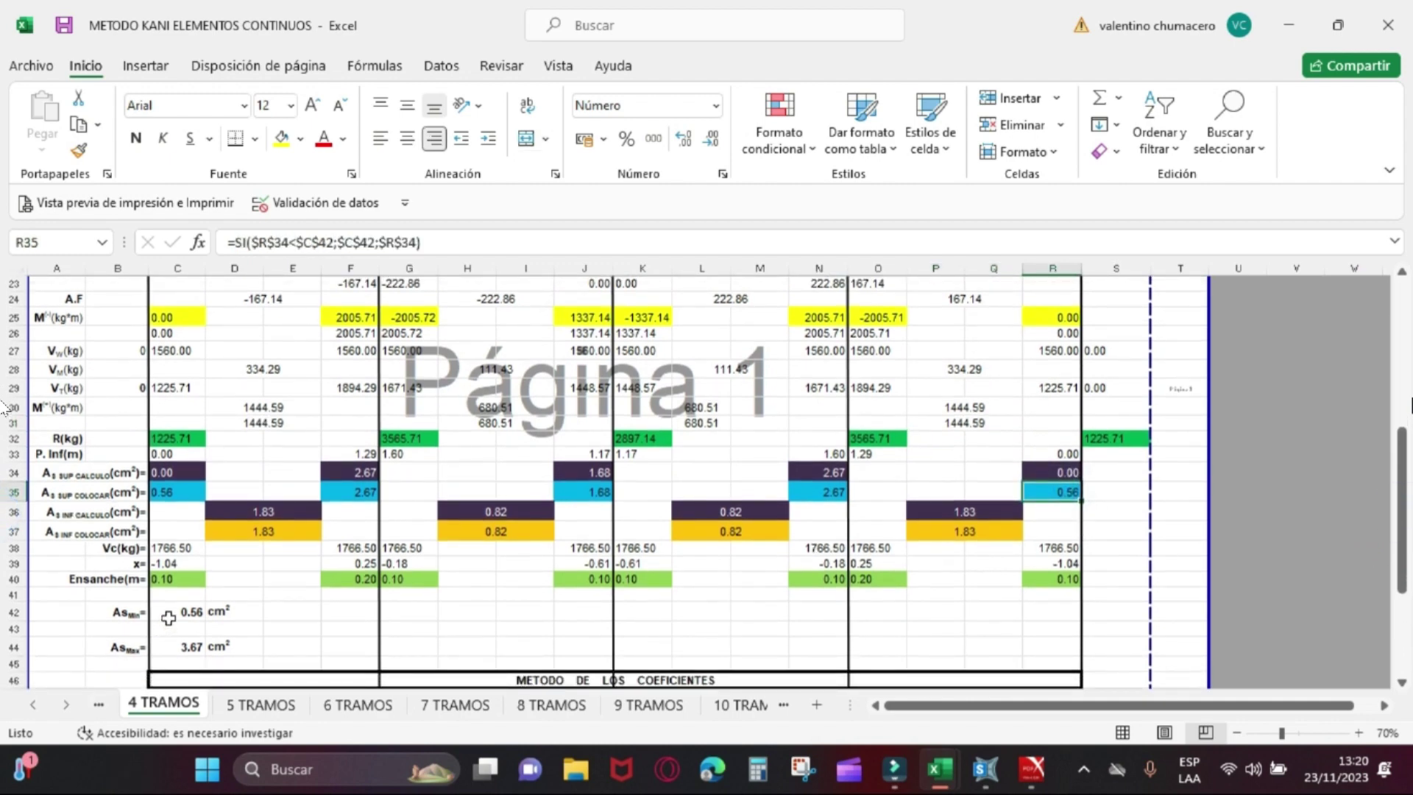
click(173, 613)
click(178, 648)
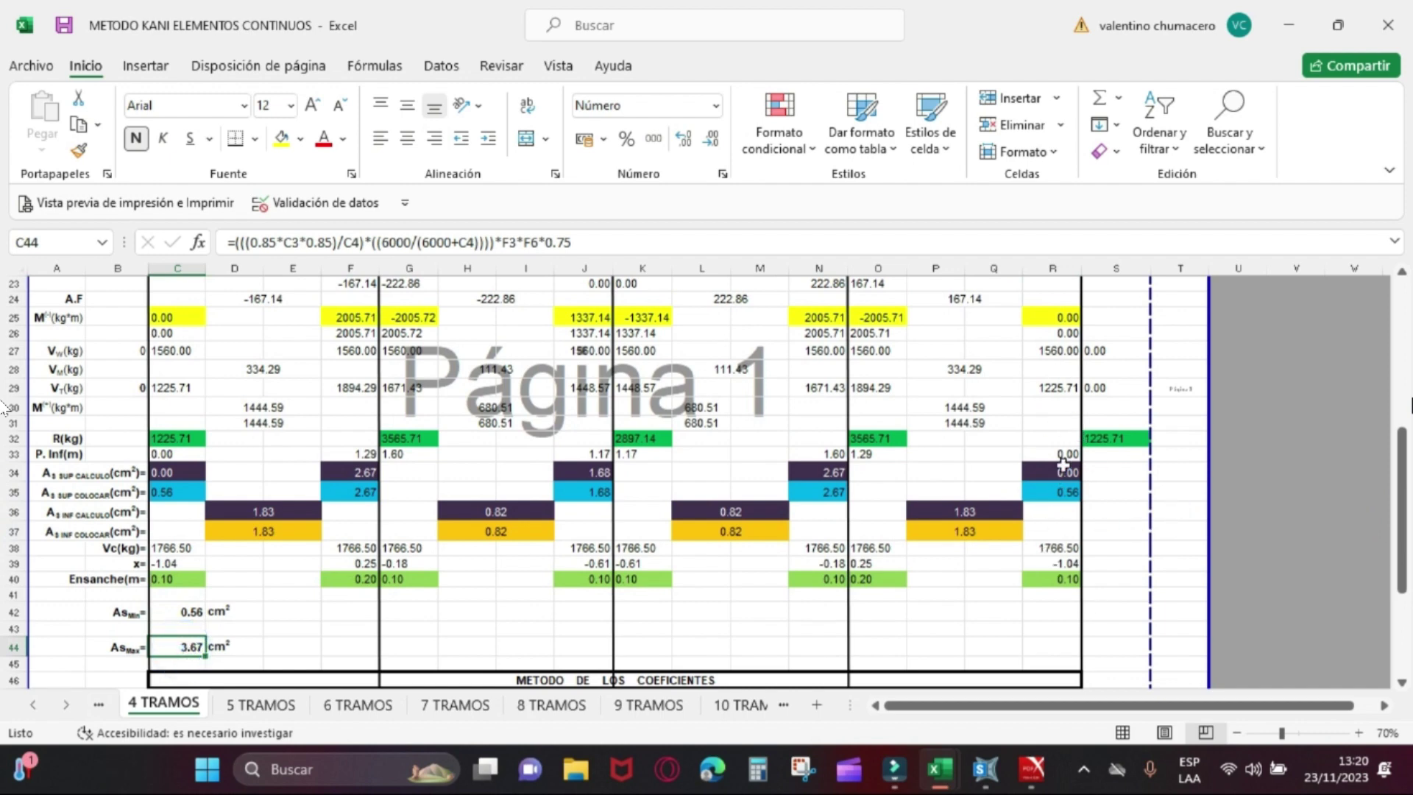
click(1063, 492)
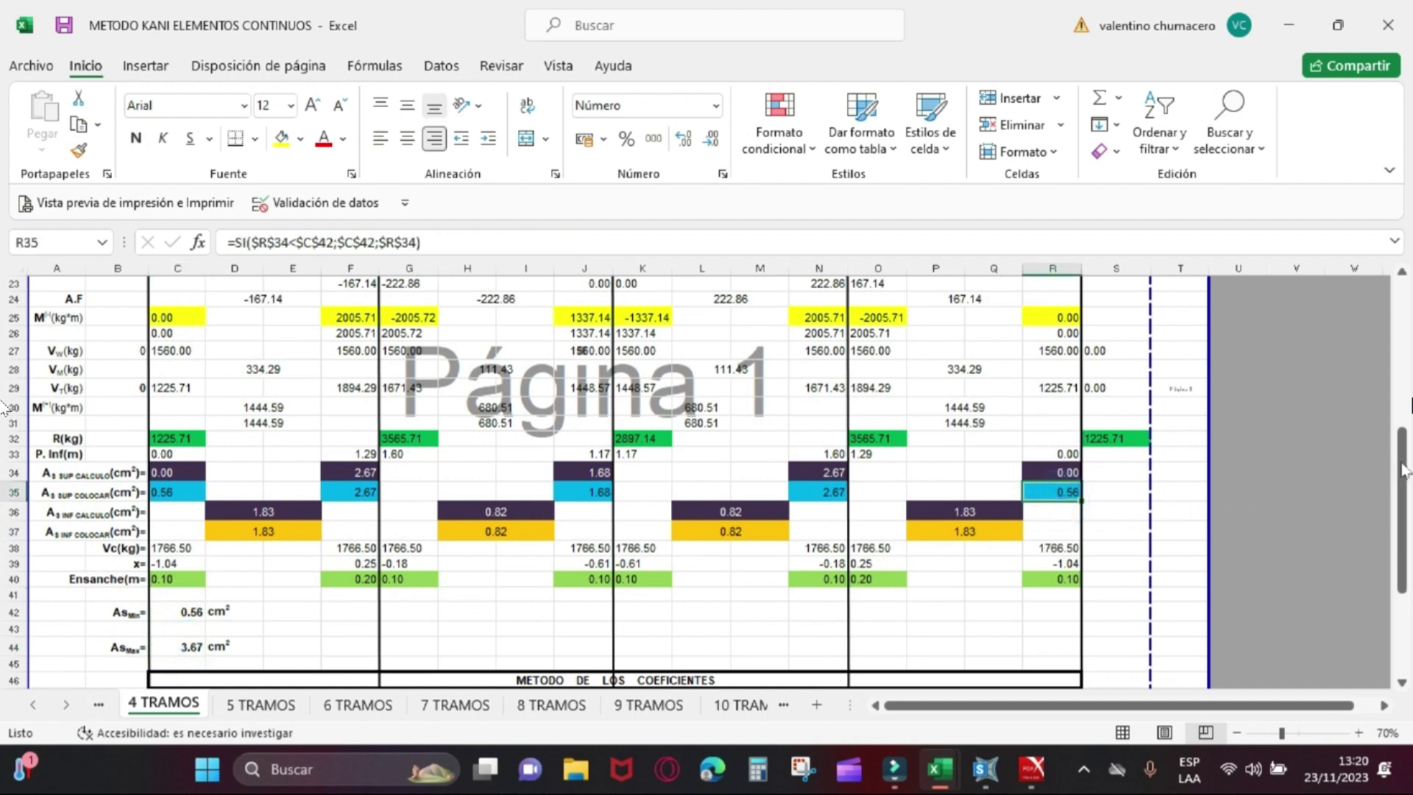
drag(1406, 471, 1407, 548)
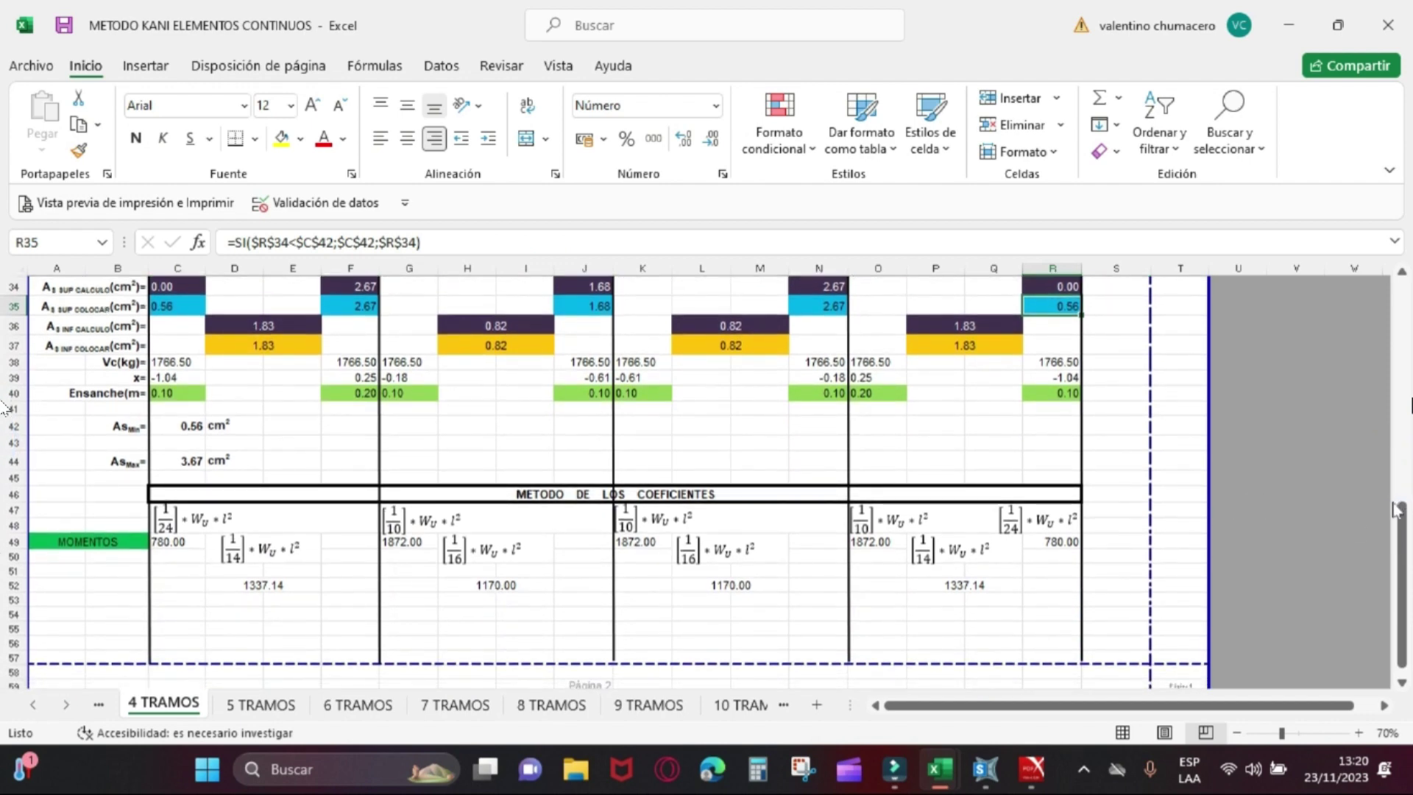
drag(1400, 519, 1373, 478)
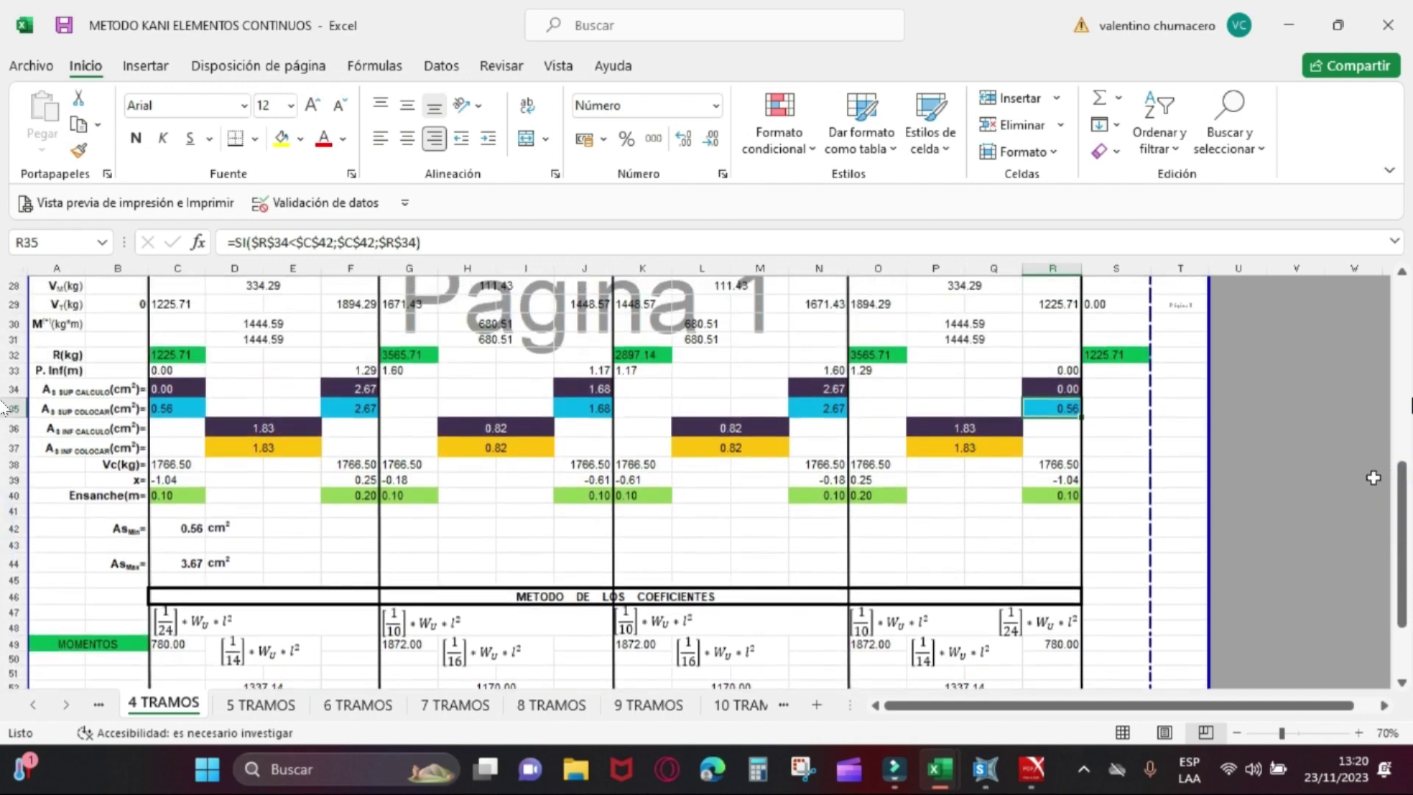
drag(1406, 593, 1406, 611)
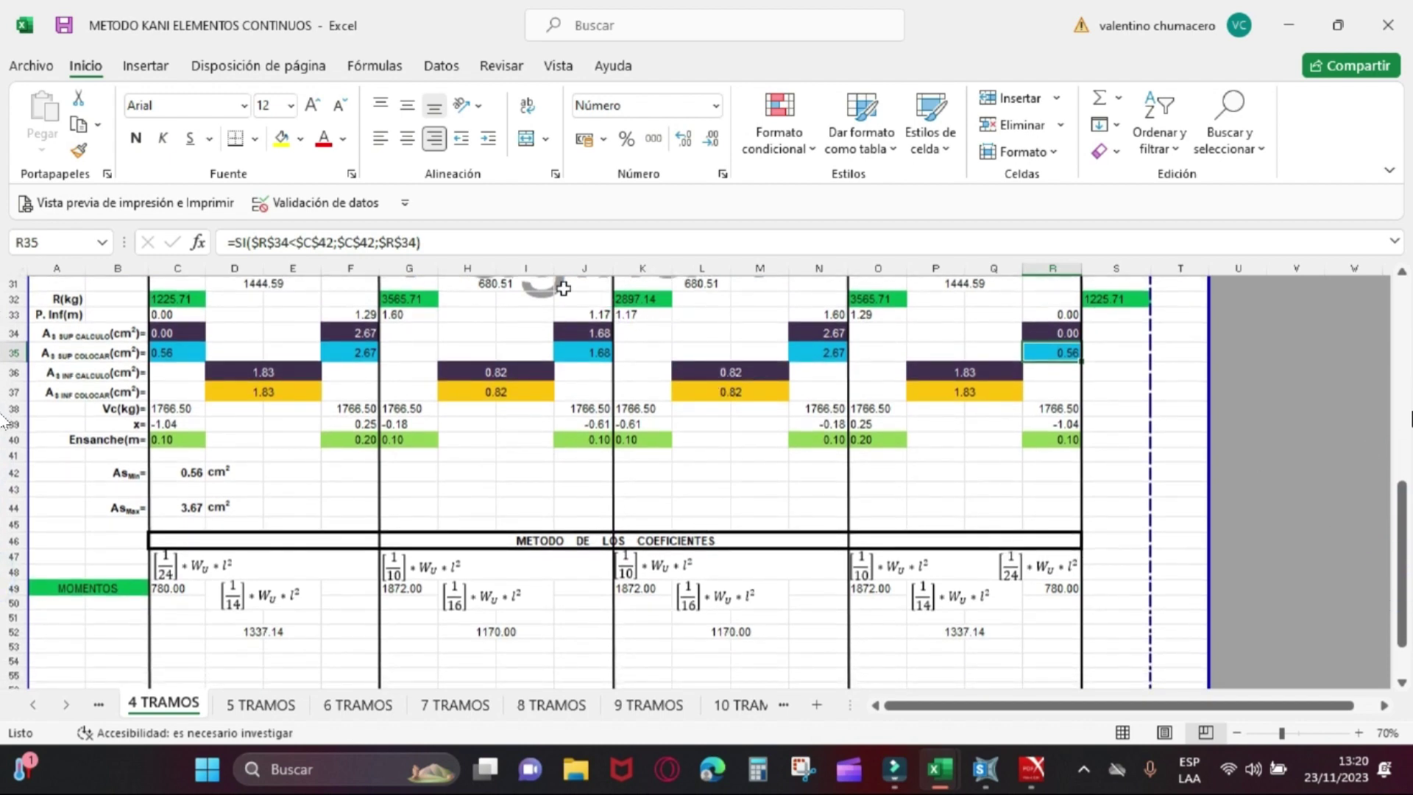
Step: Recheck the moment formulas in H31 and H52, then bring up the SAP2000 VIGA CONTINUA model
click(508, 284)
click(488, 633)
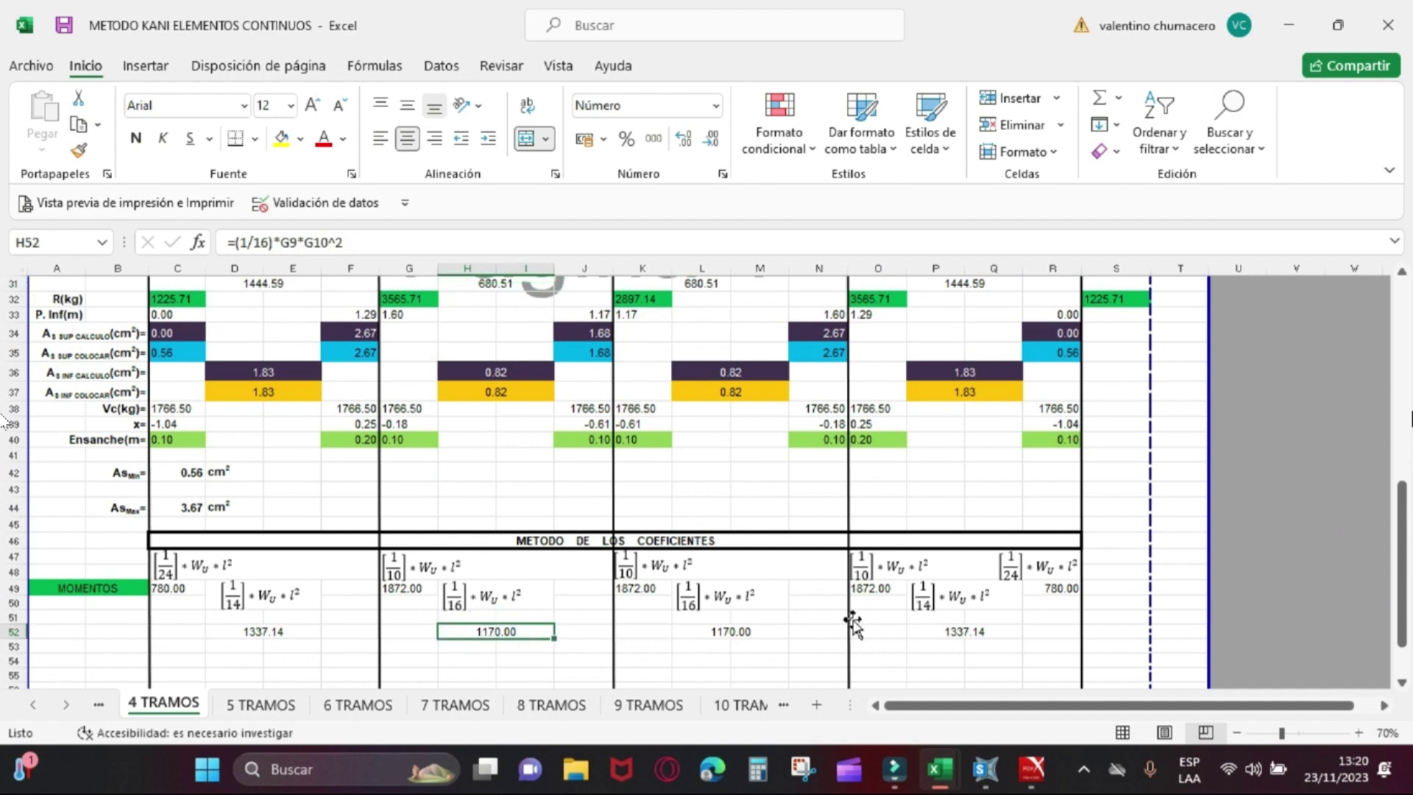
click(1402, 274)
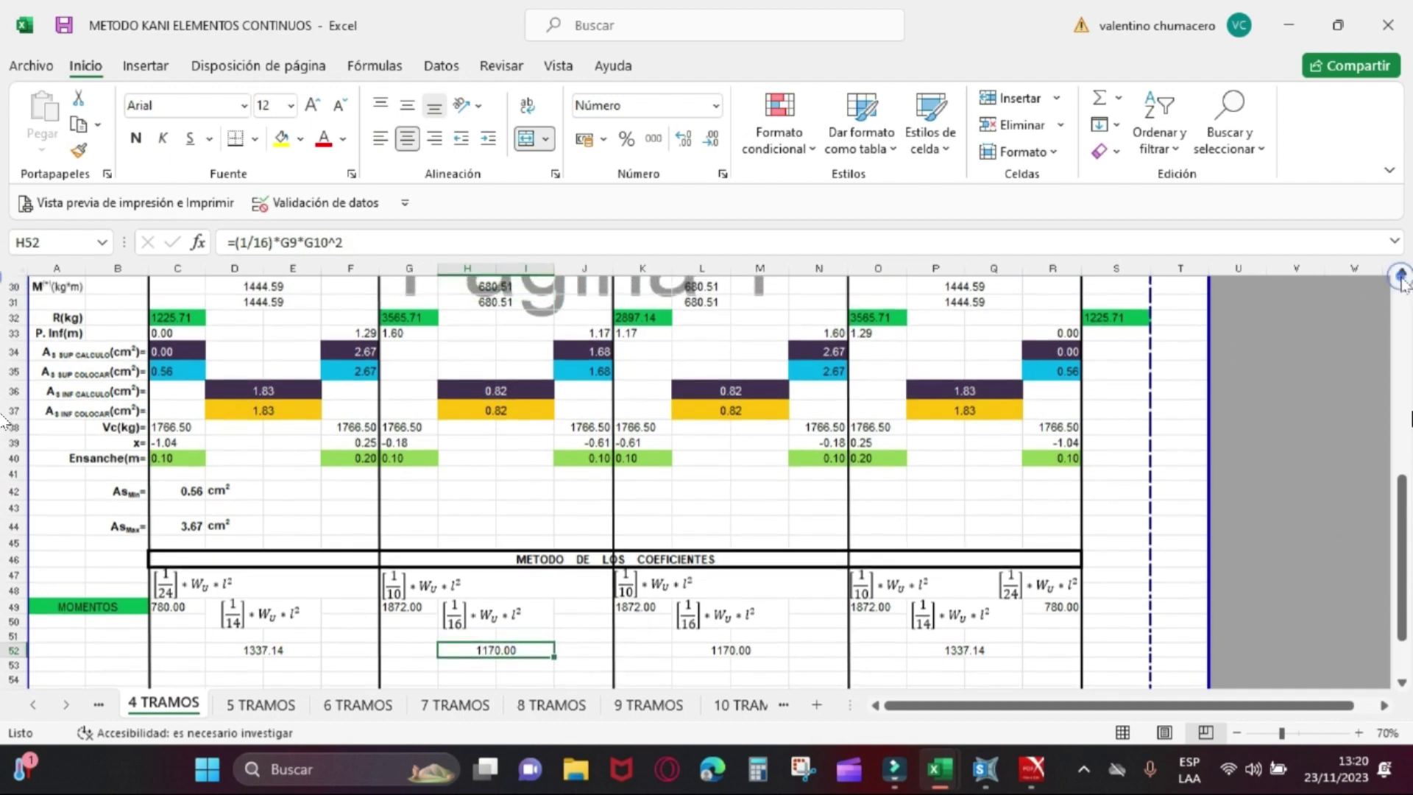
click(984, 769)
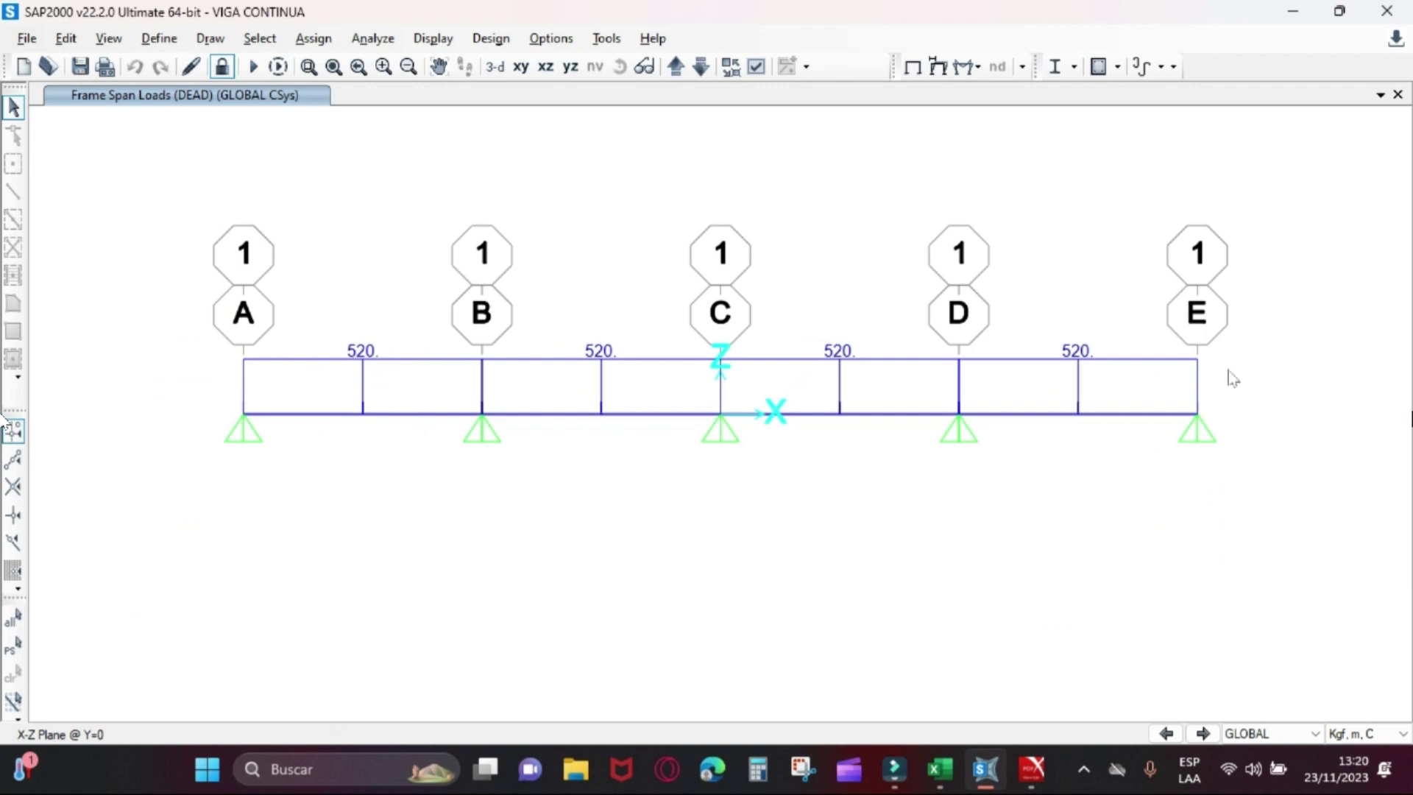
Step: Select all five support joints A–E and the four beam spans with a selection window
click(721, 414)
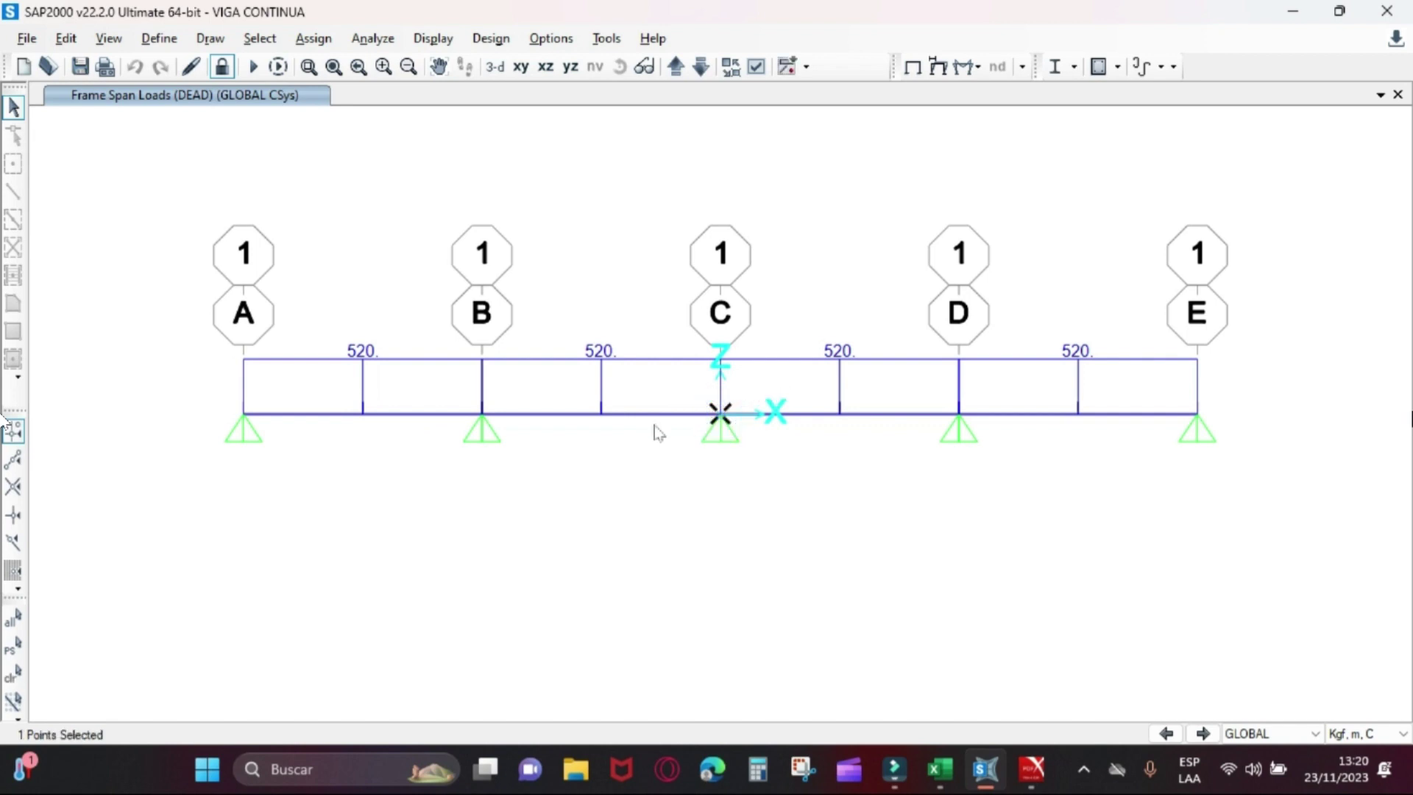
click(482, 414)
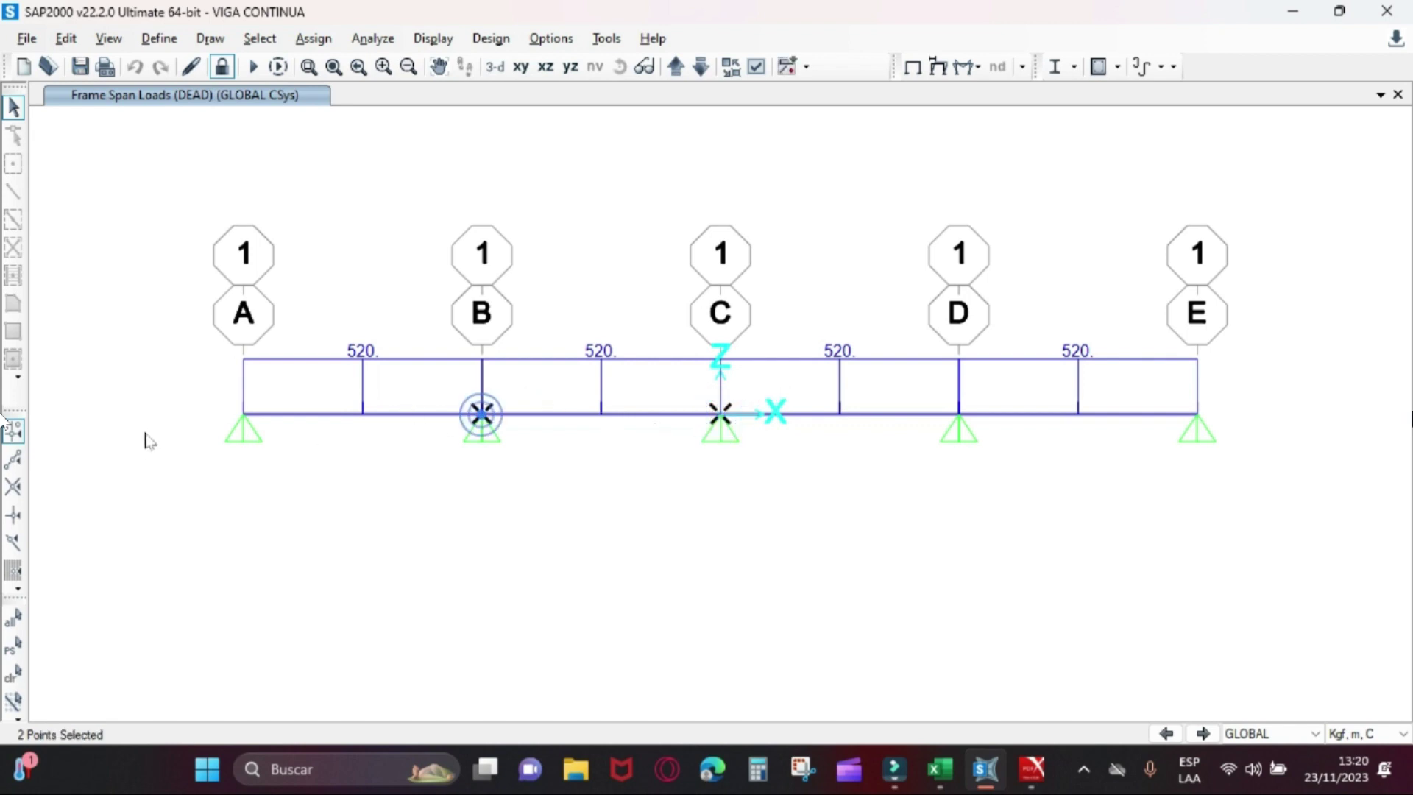
click(243, 415)
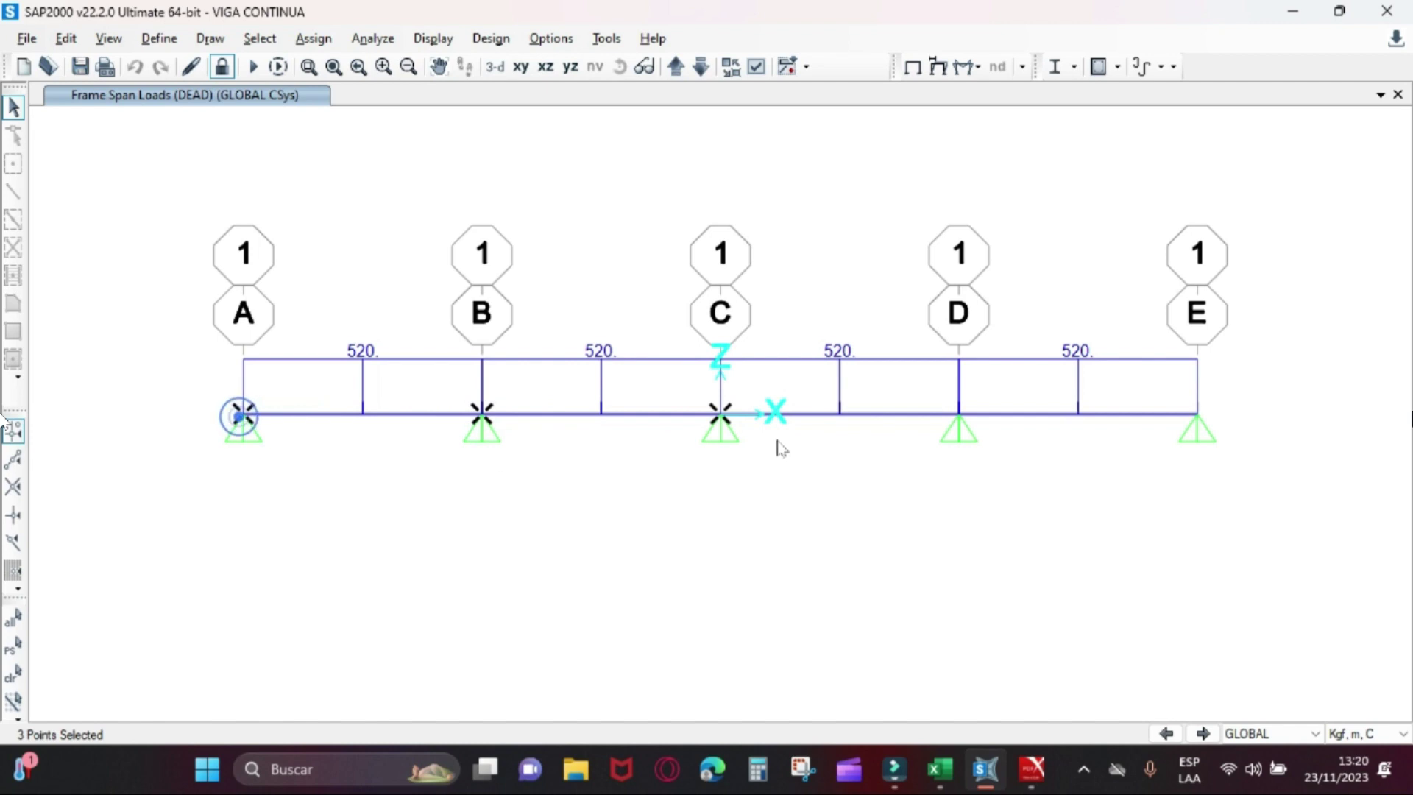
click(959, 414)
key(ctrl+q)
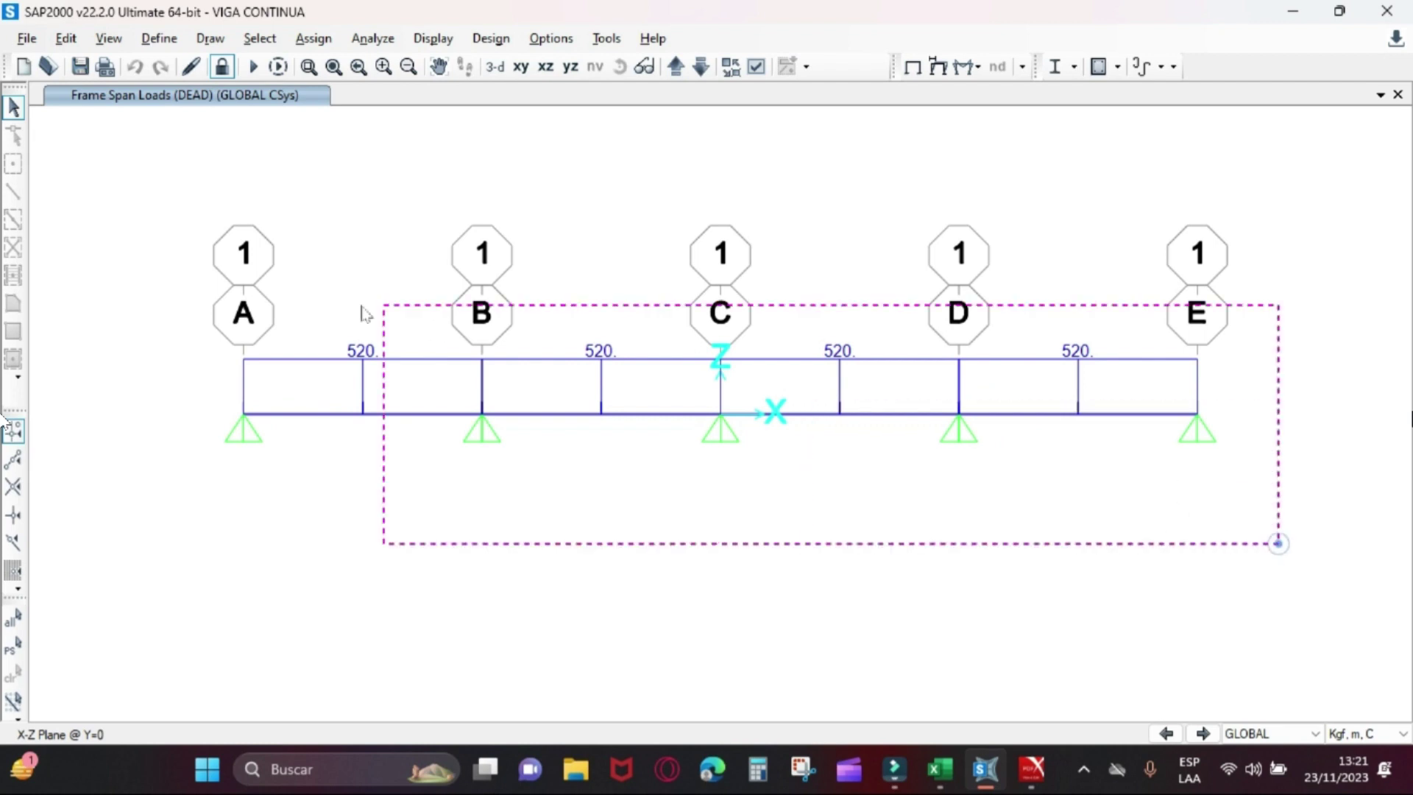
drag(1255, 541, 127, 193)
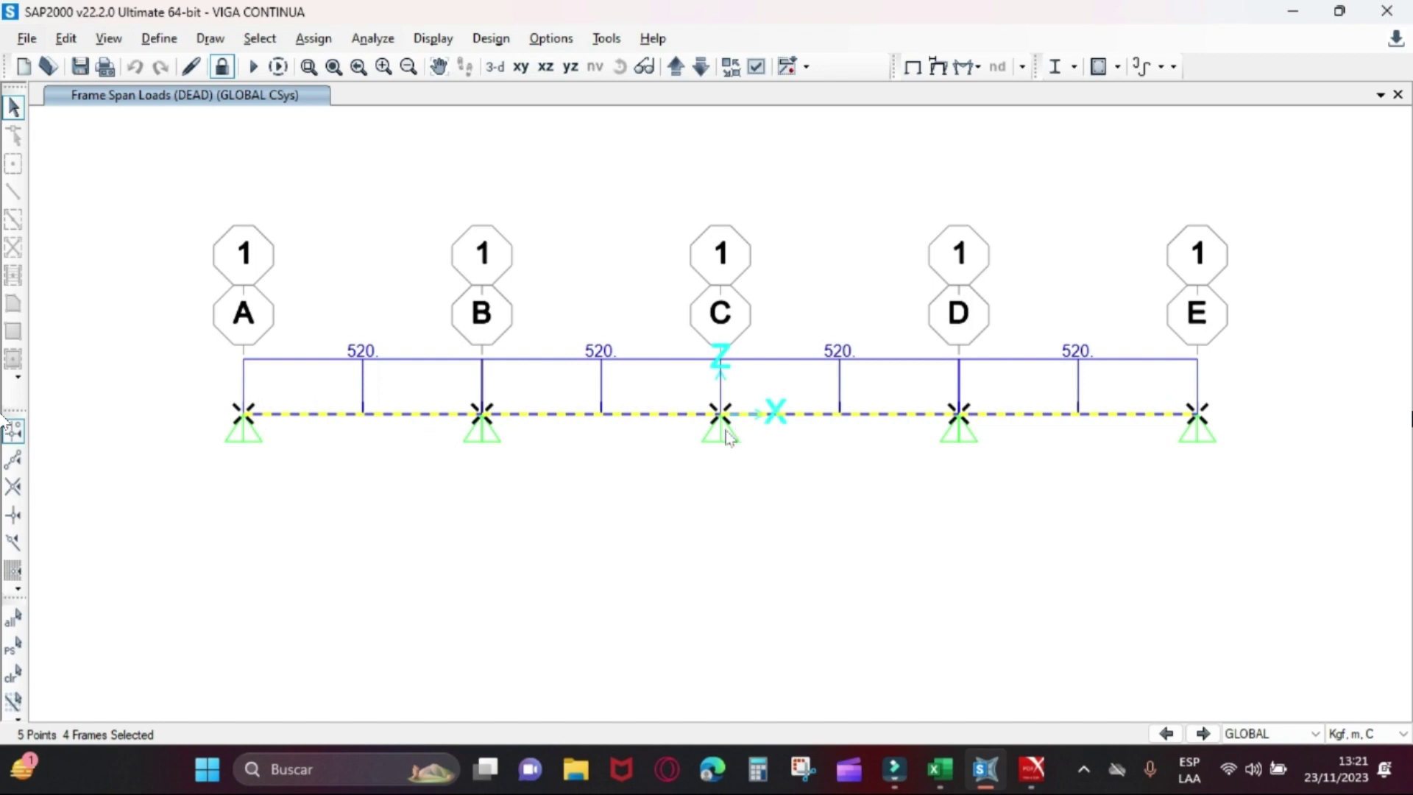
Step: Unlock the SAP2000 model for editing, accepting deletion of the analysis results
click(314, 38)
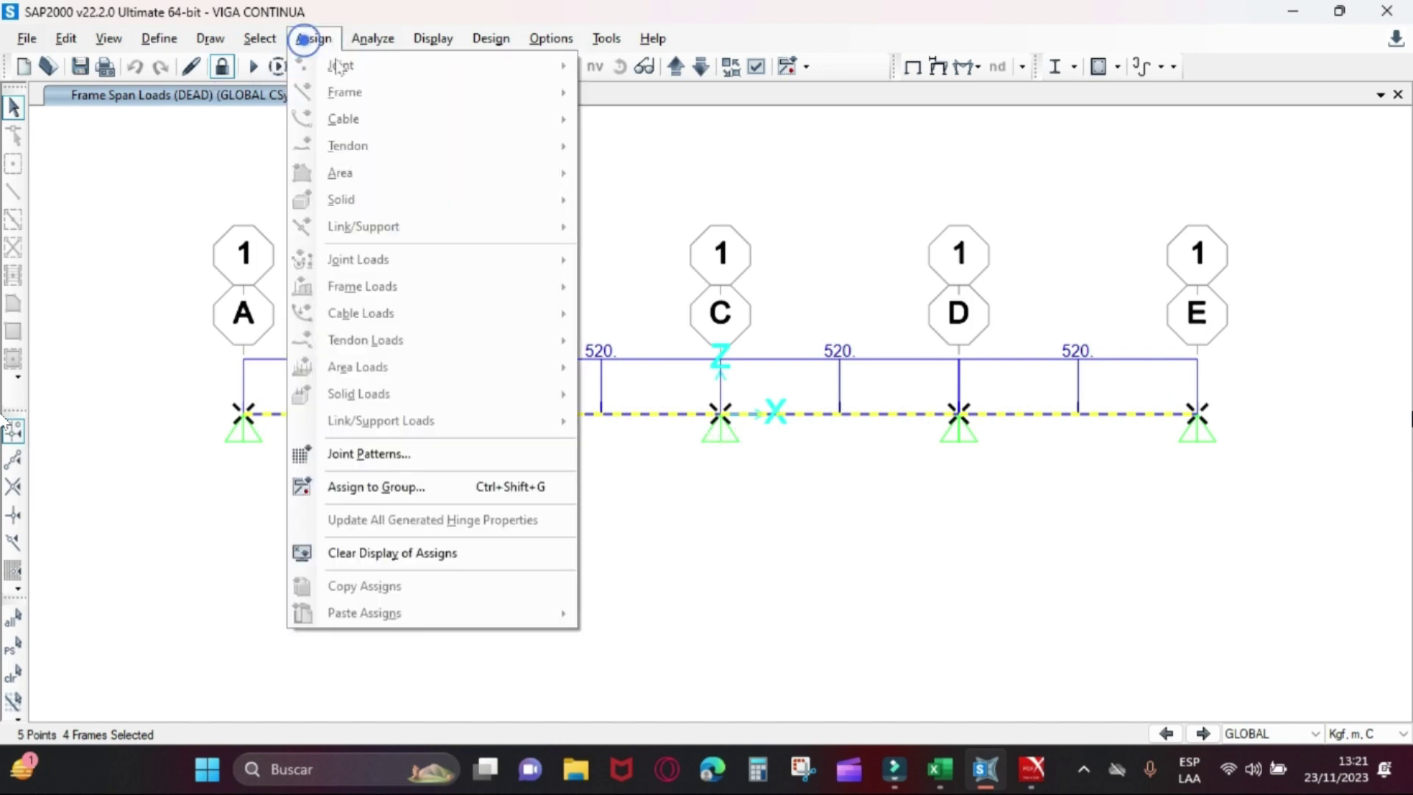
click(140, 199)
click(221, 66)
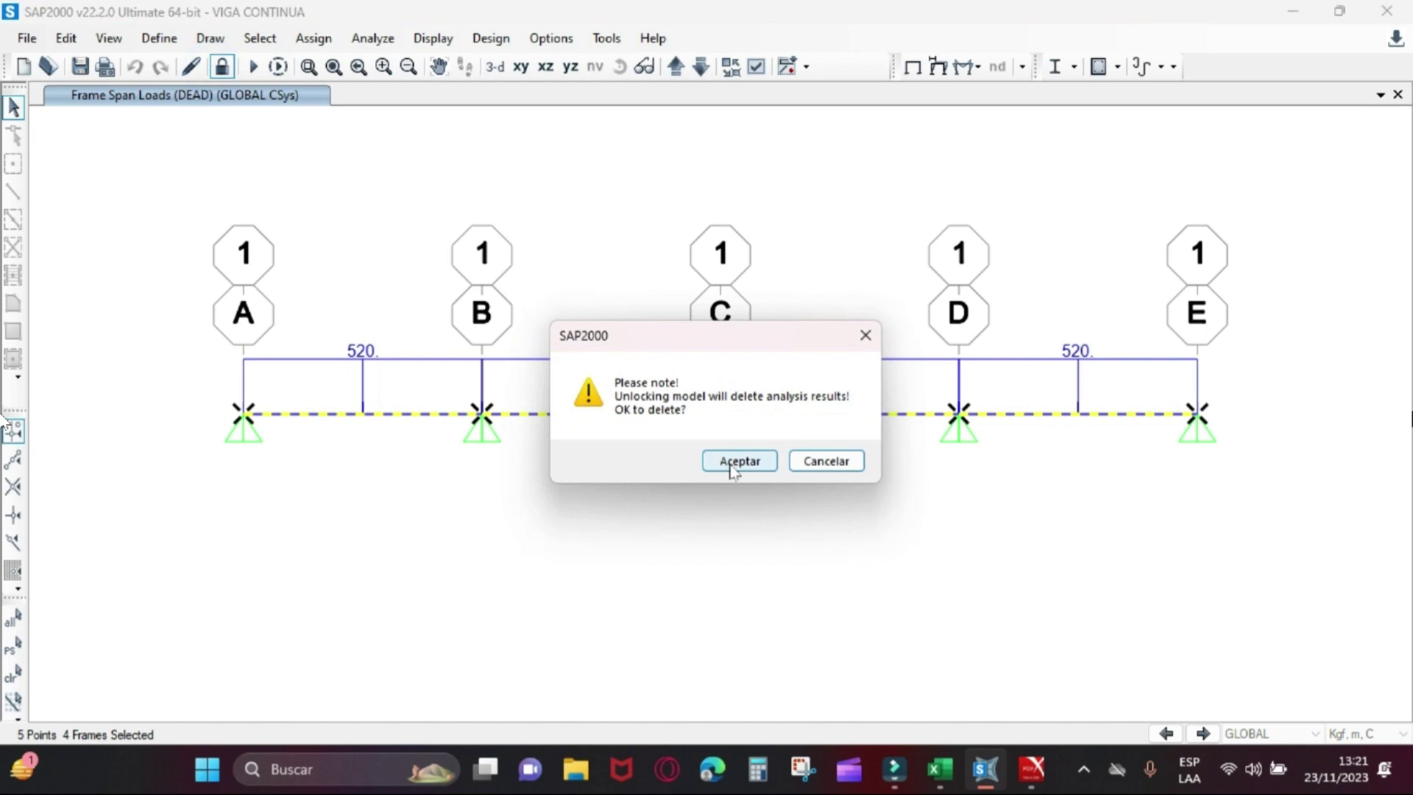
click(655, 530)
click(813, 461)
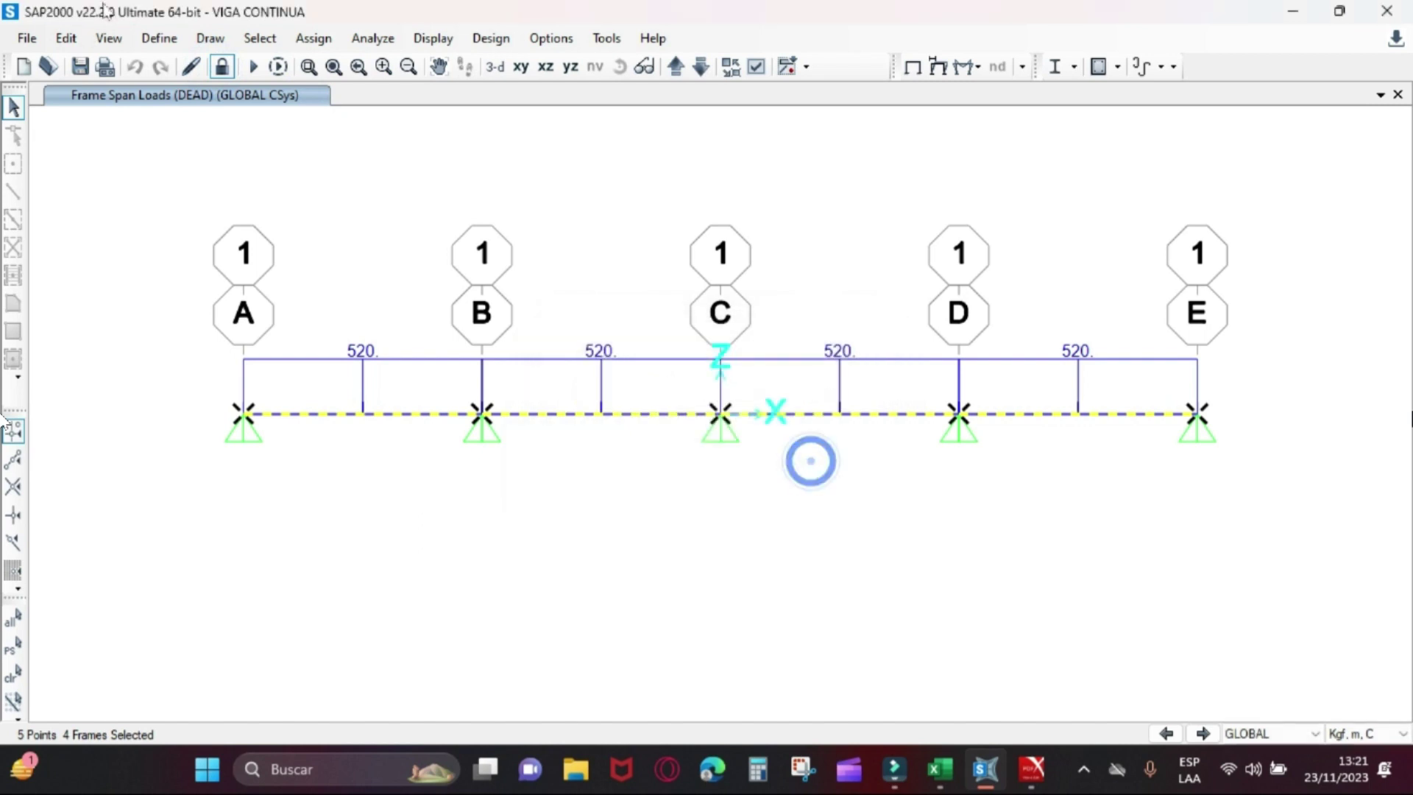
click(313, 39)
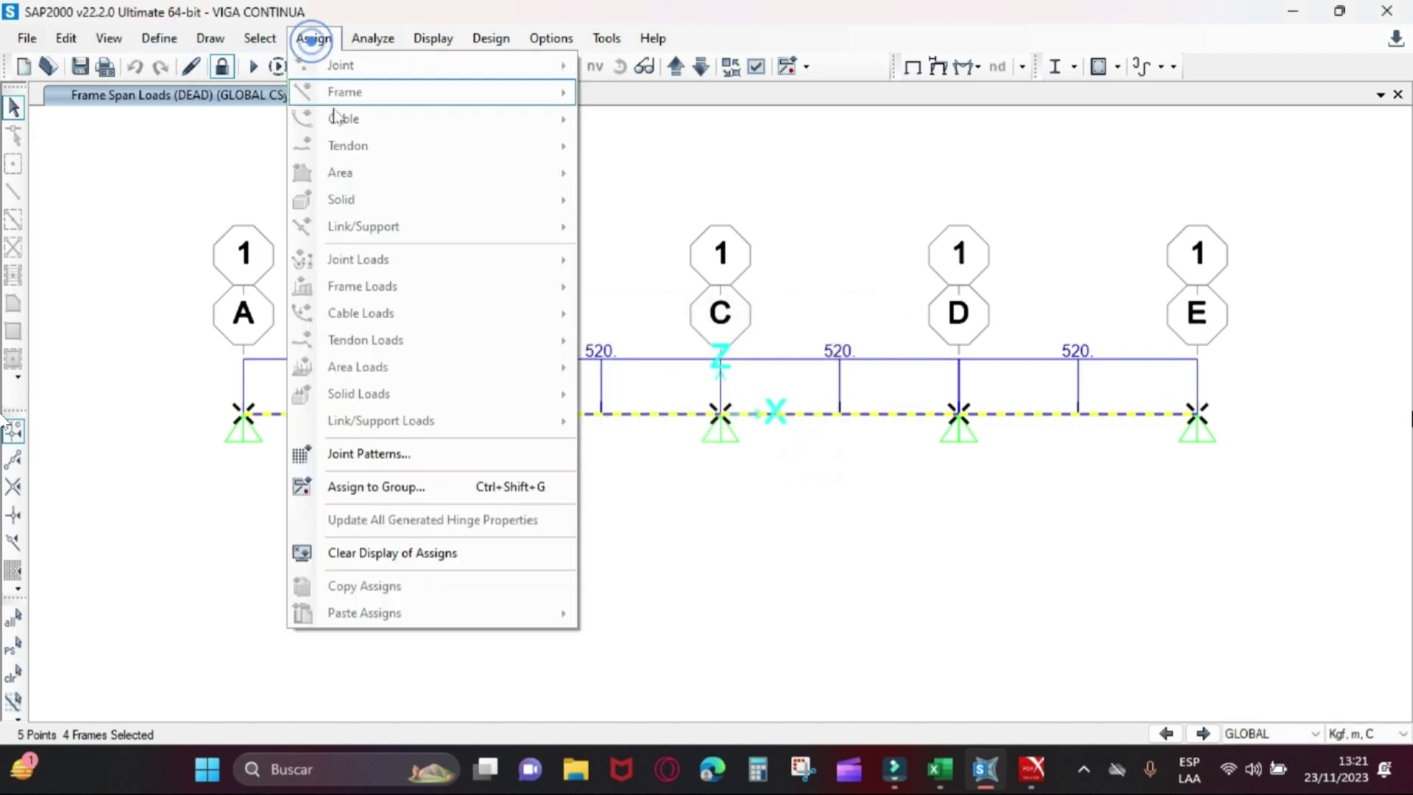
click(784, 221)
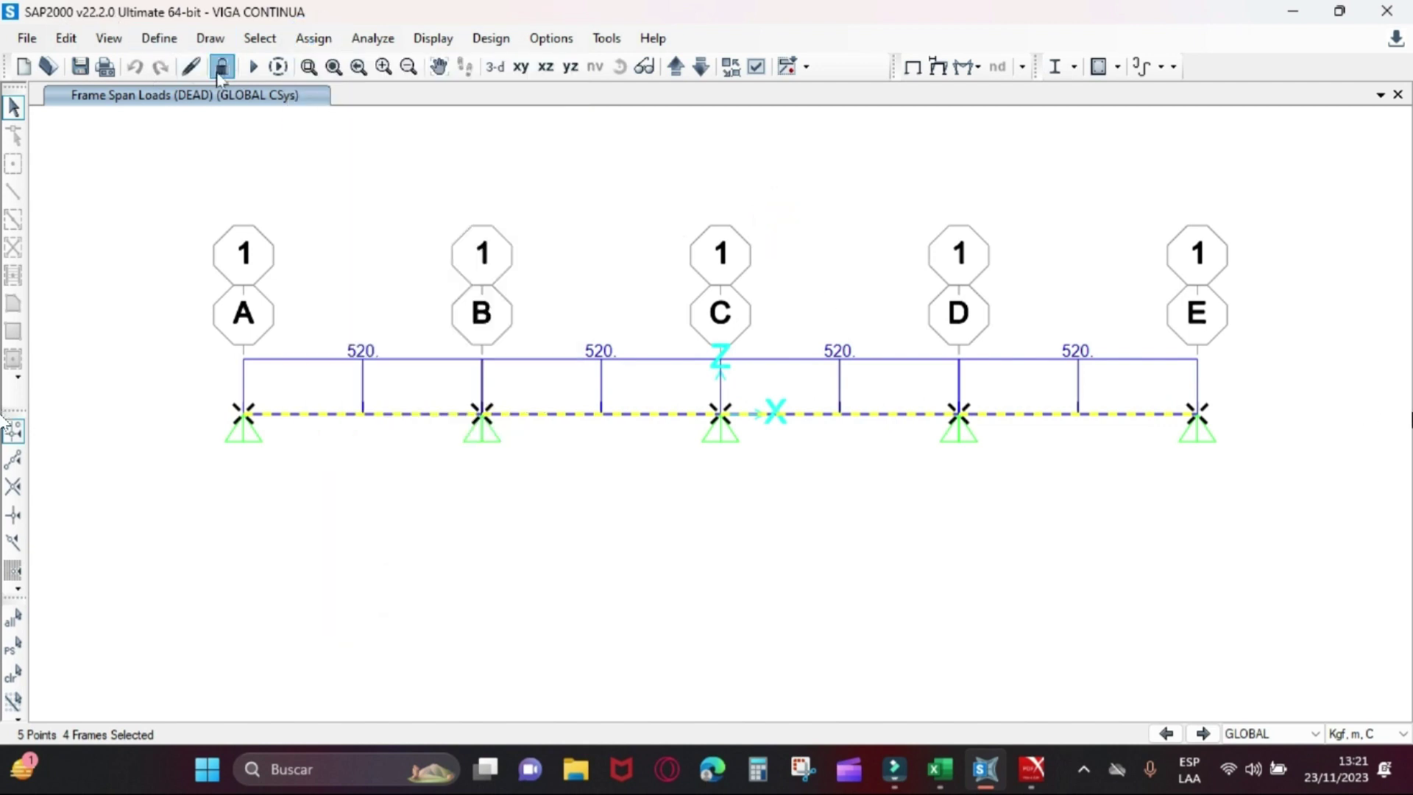
click(219, 69)
click(708, 458)
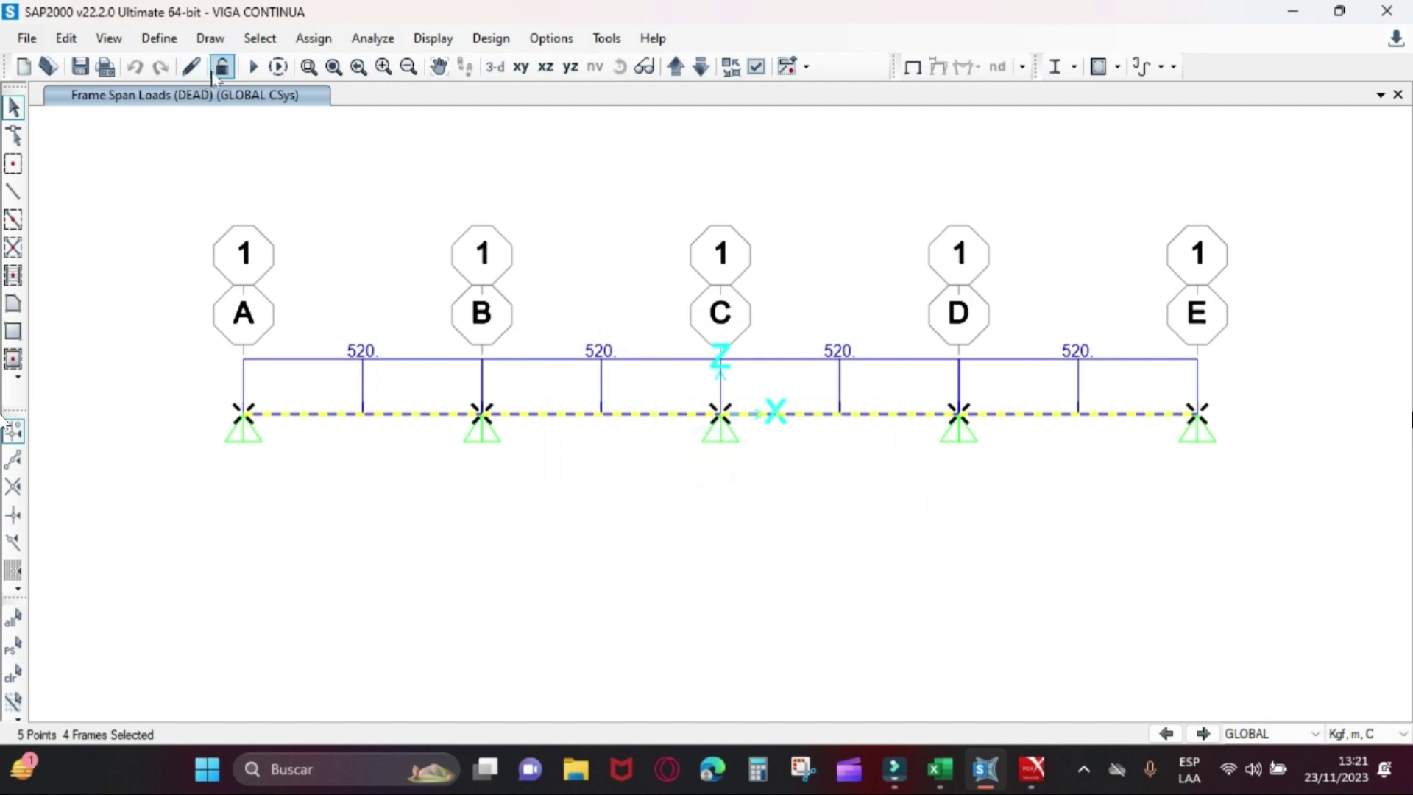
Step: Set the frame property modifiers for Mass and Weight to 0 on the four spans
click(313, 39)
click(308, 37)
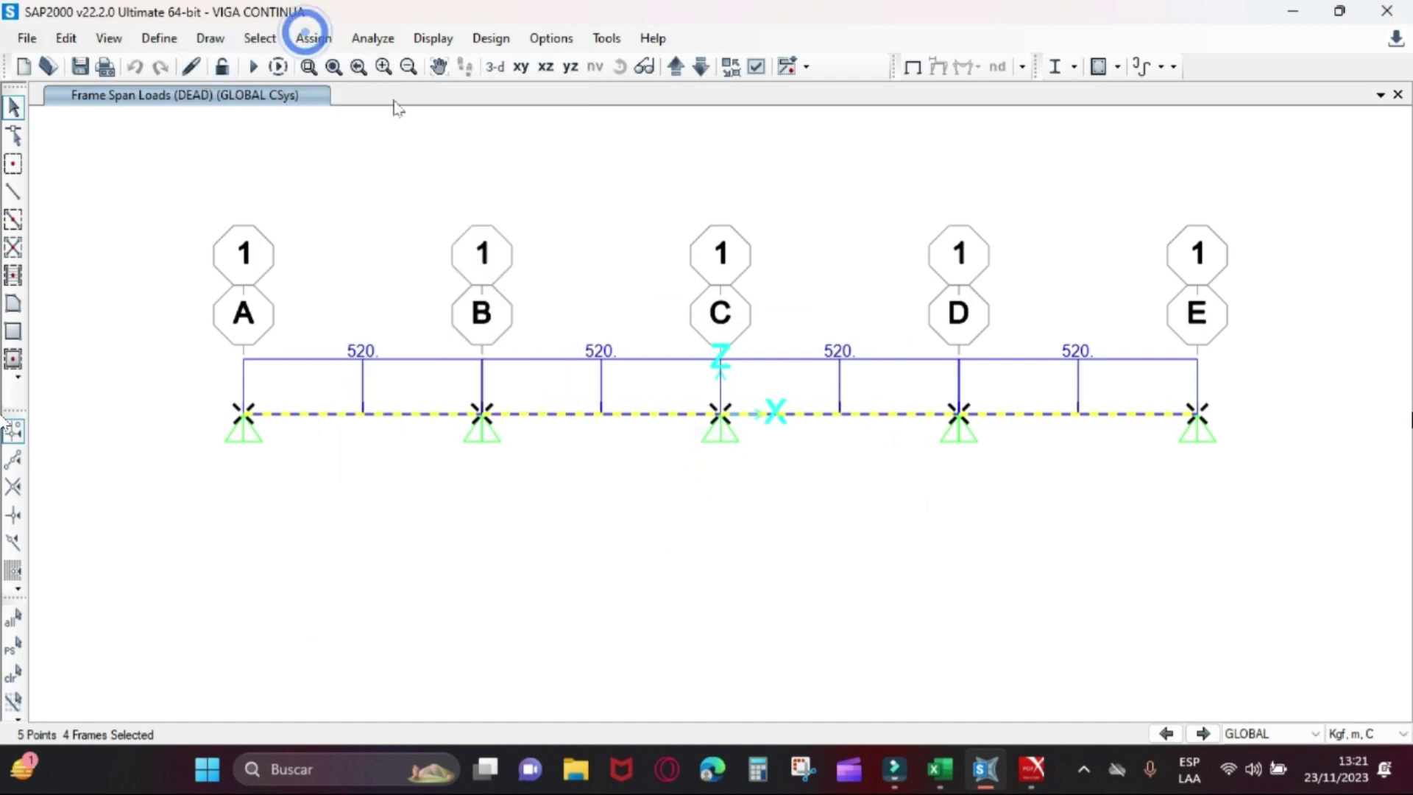
click(314, 39)
click(364, 93)
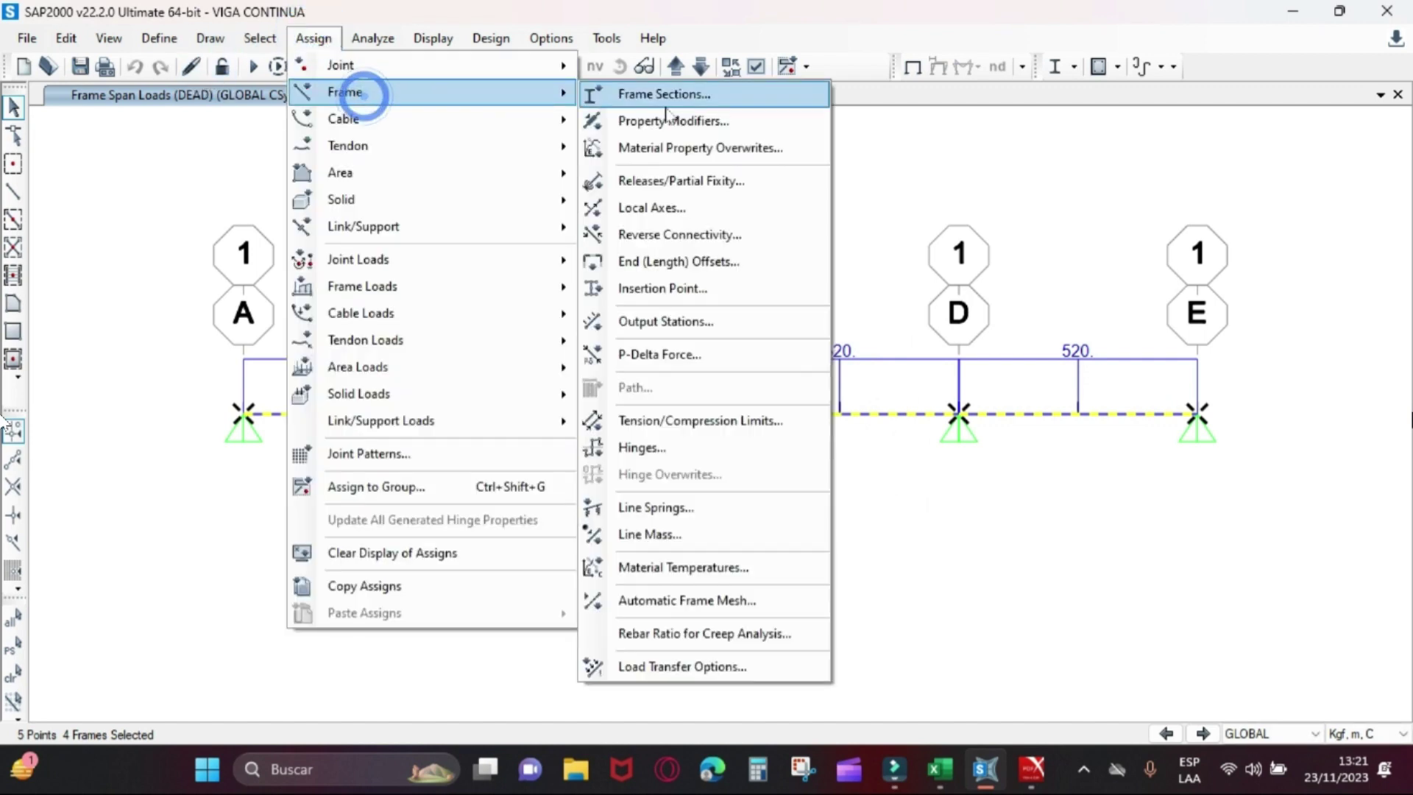
click(666, 120)
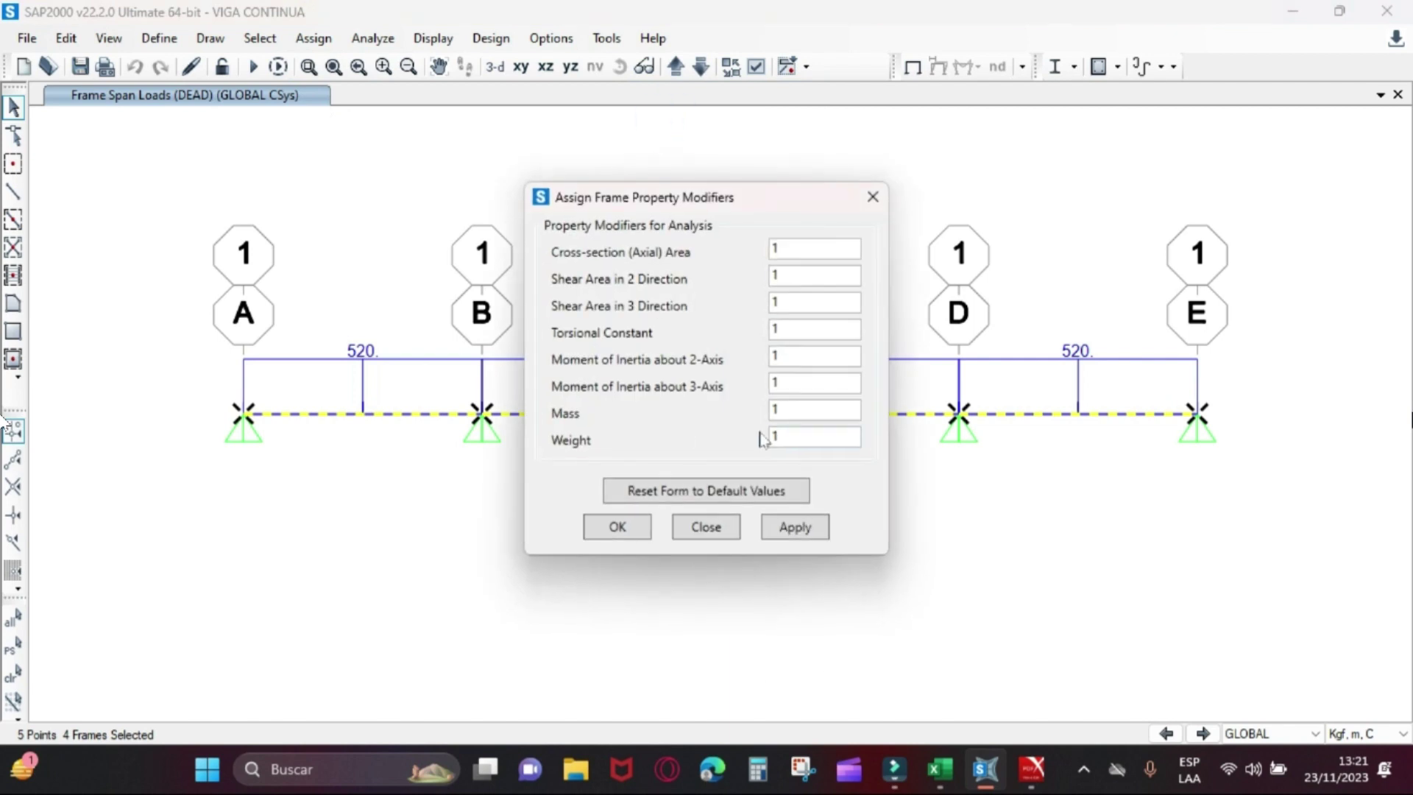
double_click(791, 410)
text(0)
key(Tab)
double_click(792, 435)
text(0)
click(599, 529)
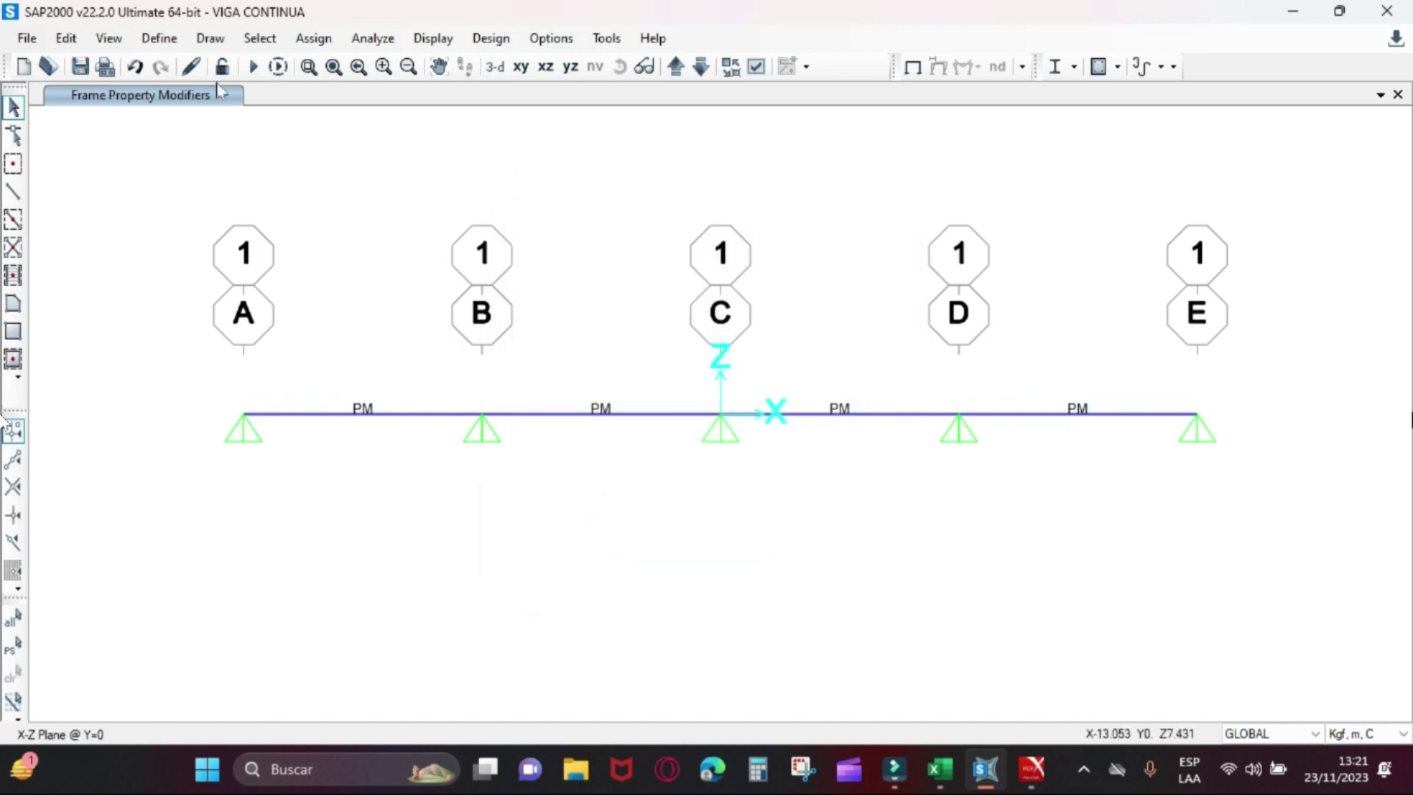
click(251, 66)
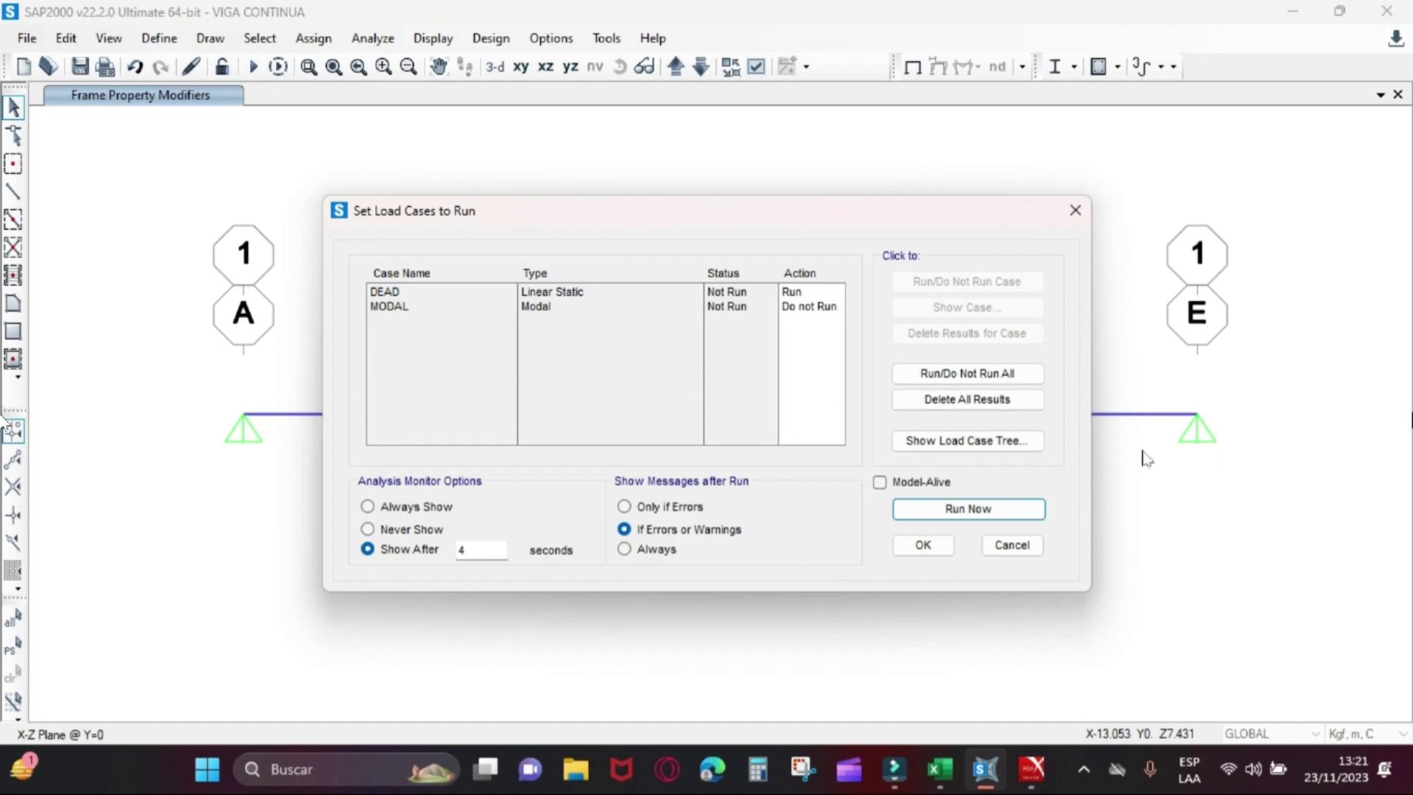
Step: Run the DEAD analysis, display joint reactions 1227.79, 3559.74 and 2904.95, and return to Excel
click(957, 509)
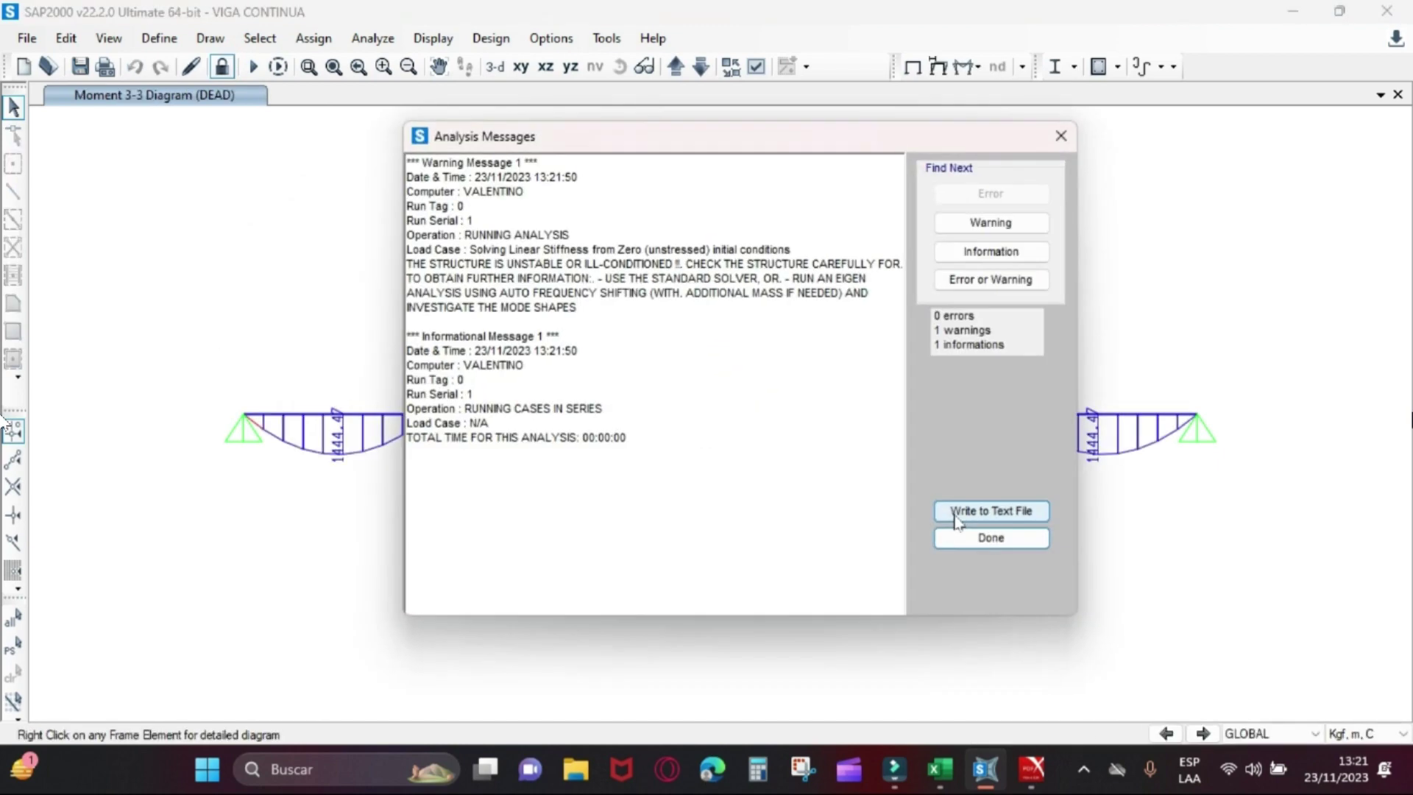
click(953, 528)
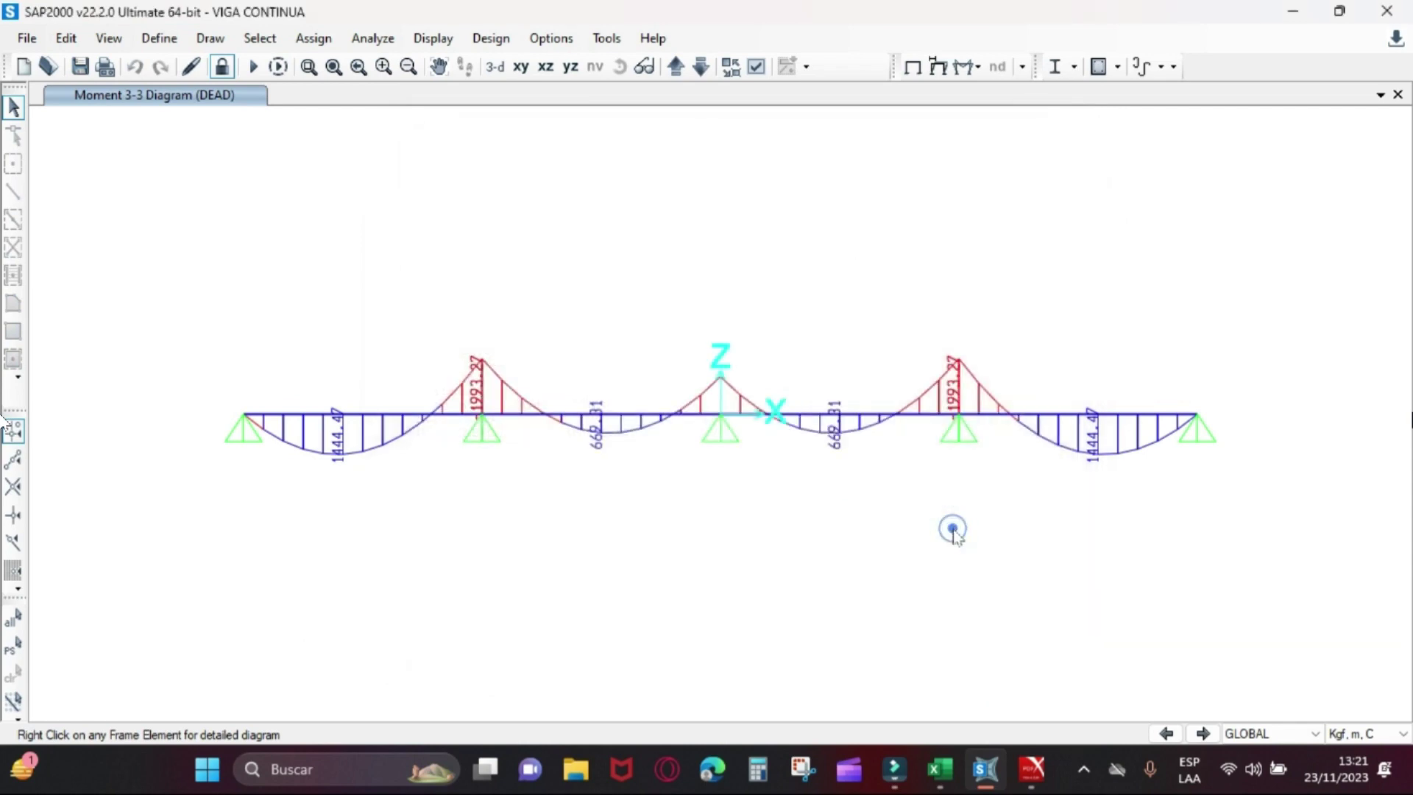
click(980, 66)
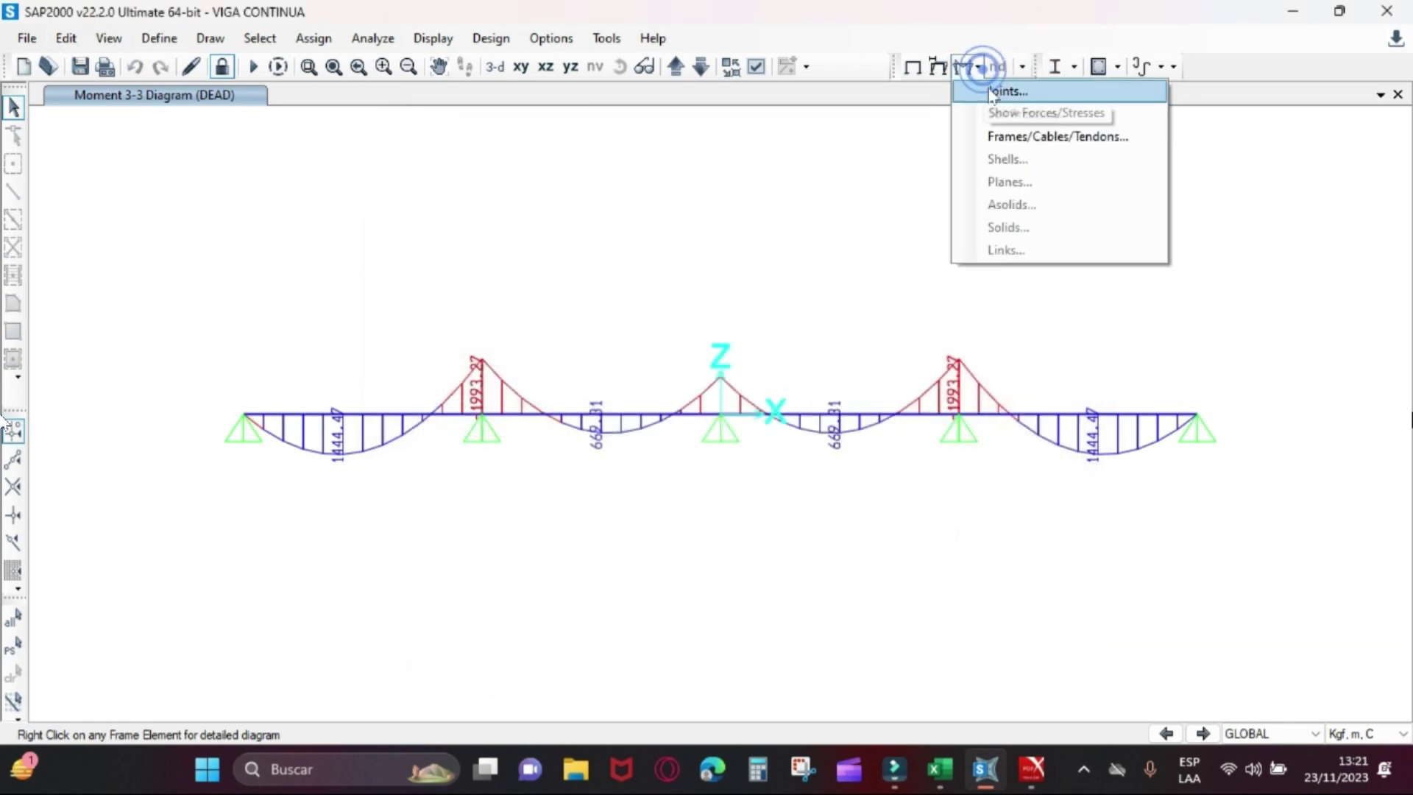
click(993, 92)
click(594, 559)
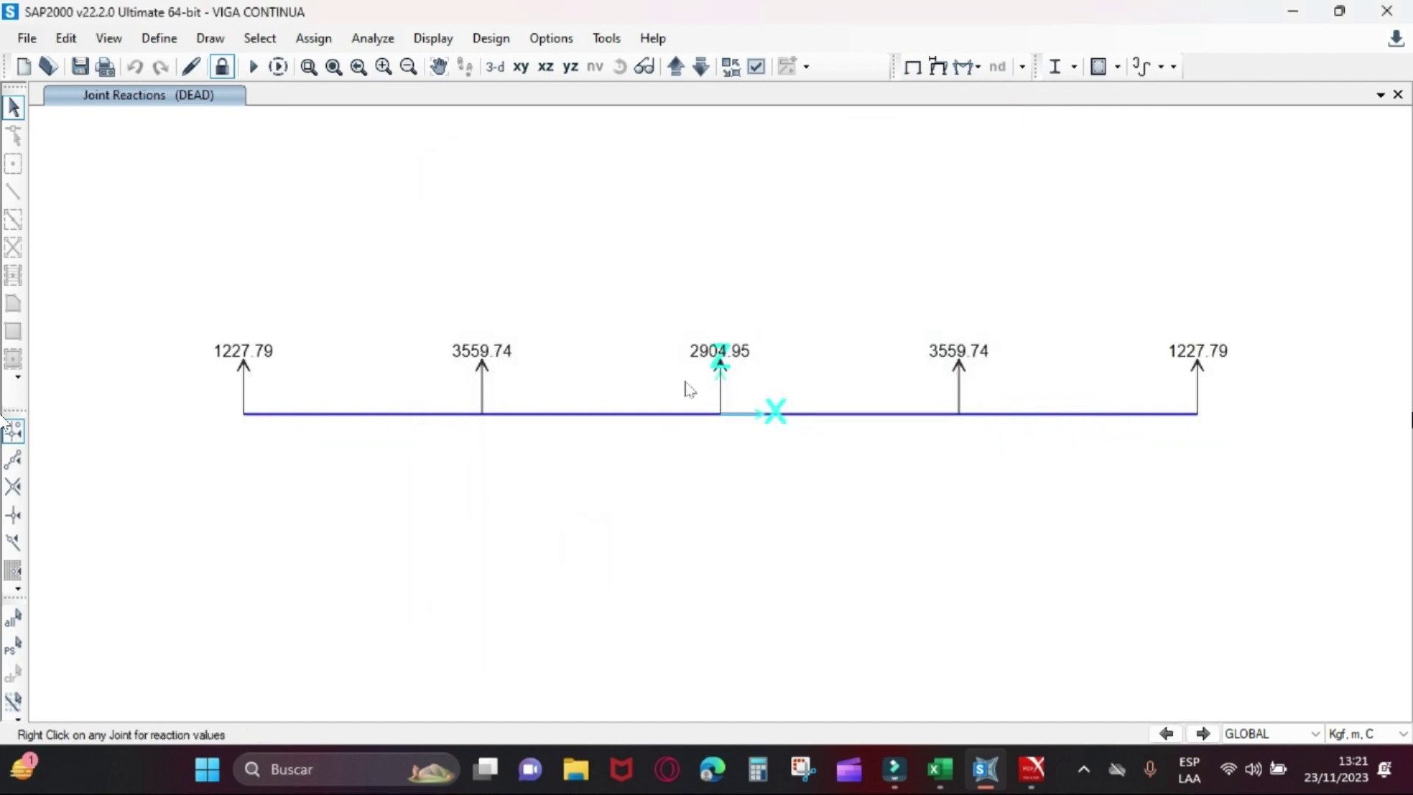
key(alt+Tab)
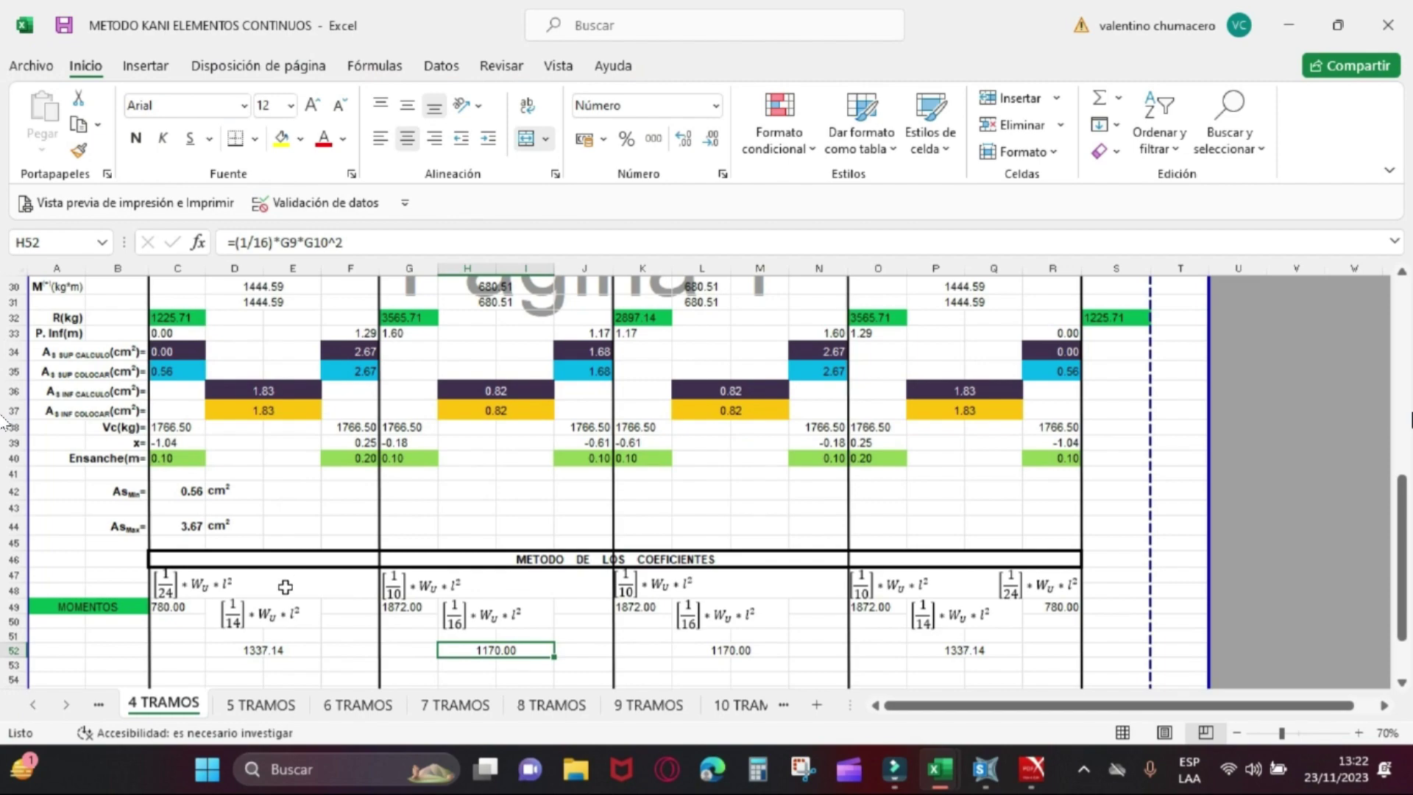
Step: Inspect the formula behind the first support reaction, 1225.71, in cell C32
scroll(285, 587, up, 5)
scroll(221, 442, down, 5)
scroll(185, 370, up, 5)
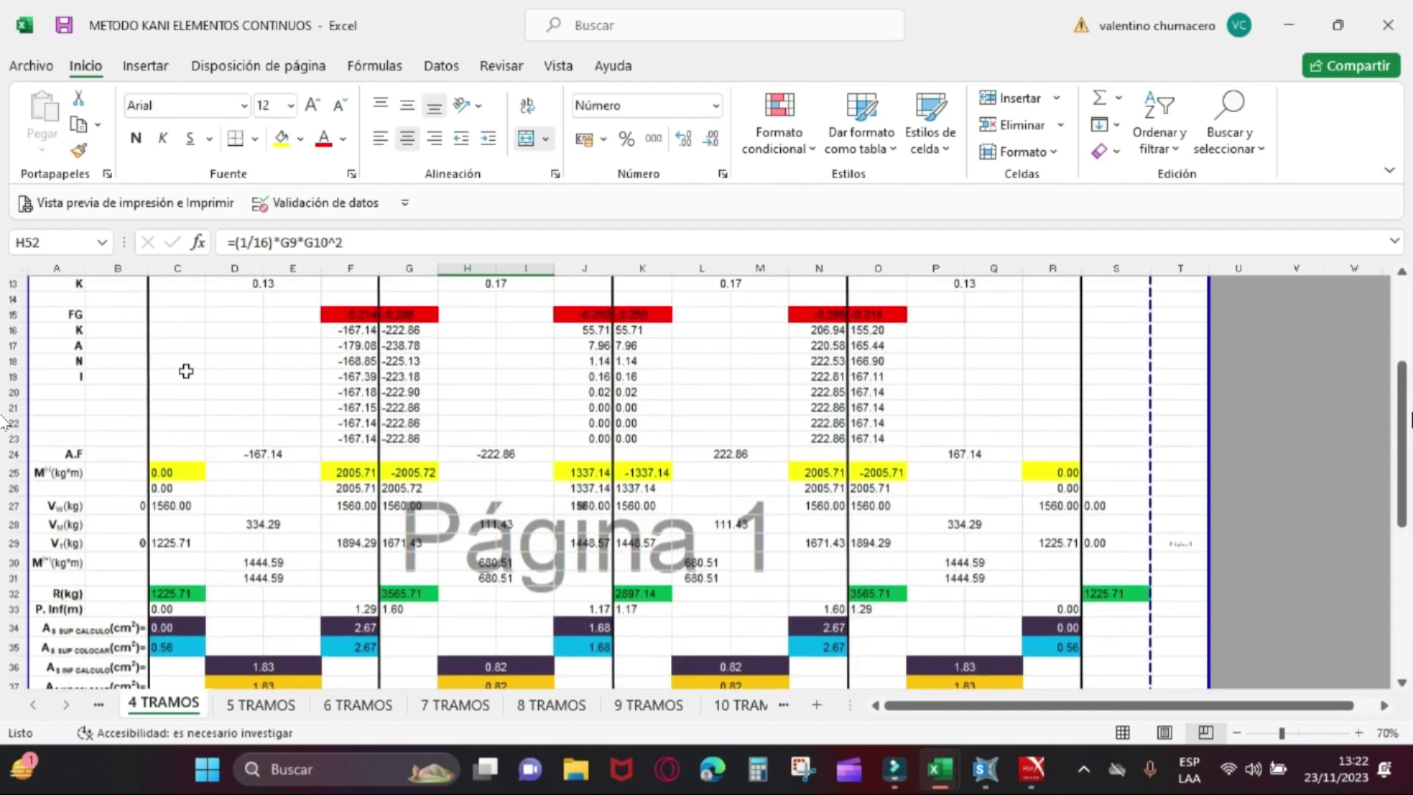
scroll(1356, 432, down, 3)
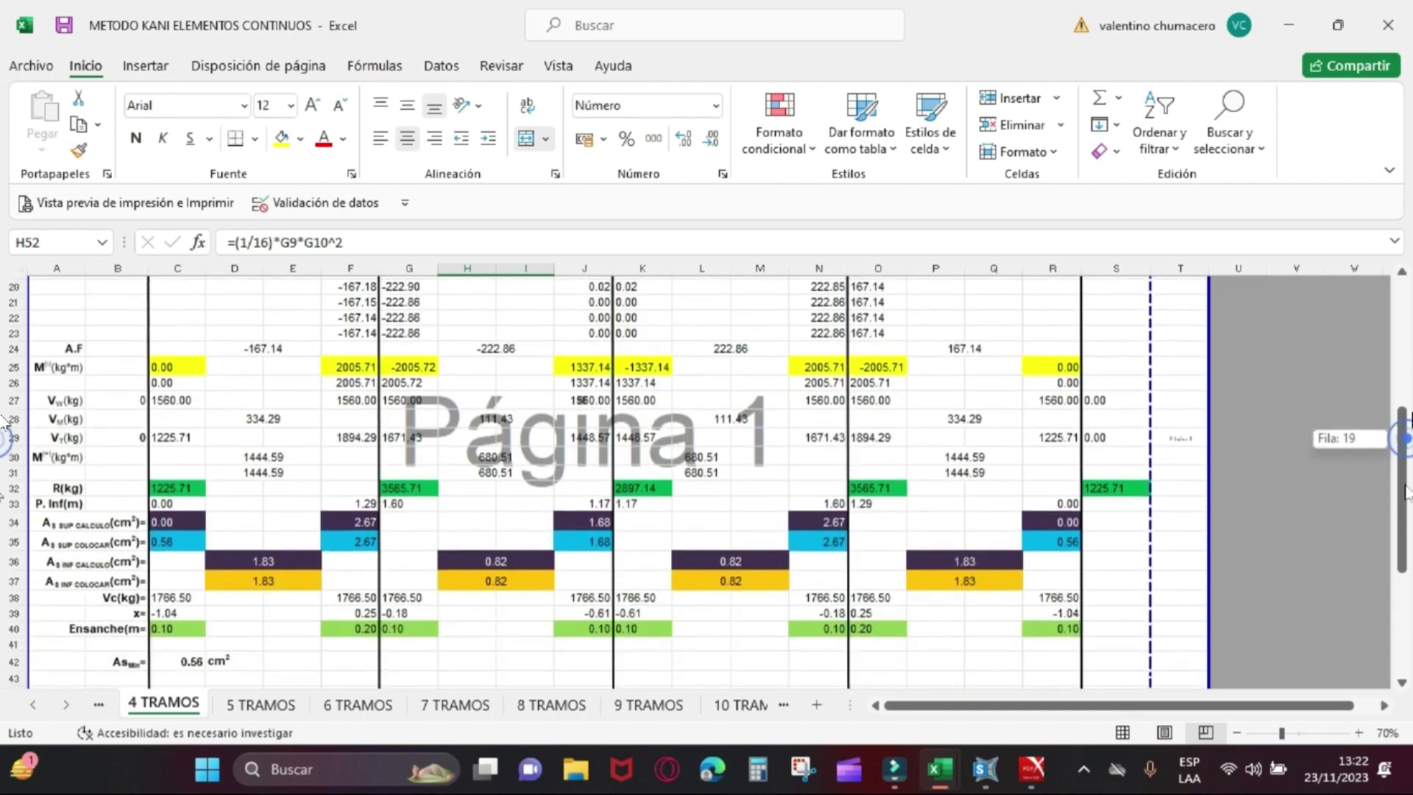
click(100, 347)
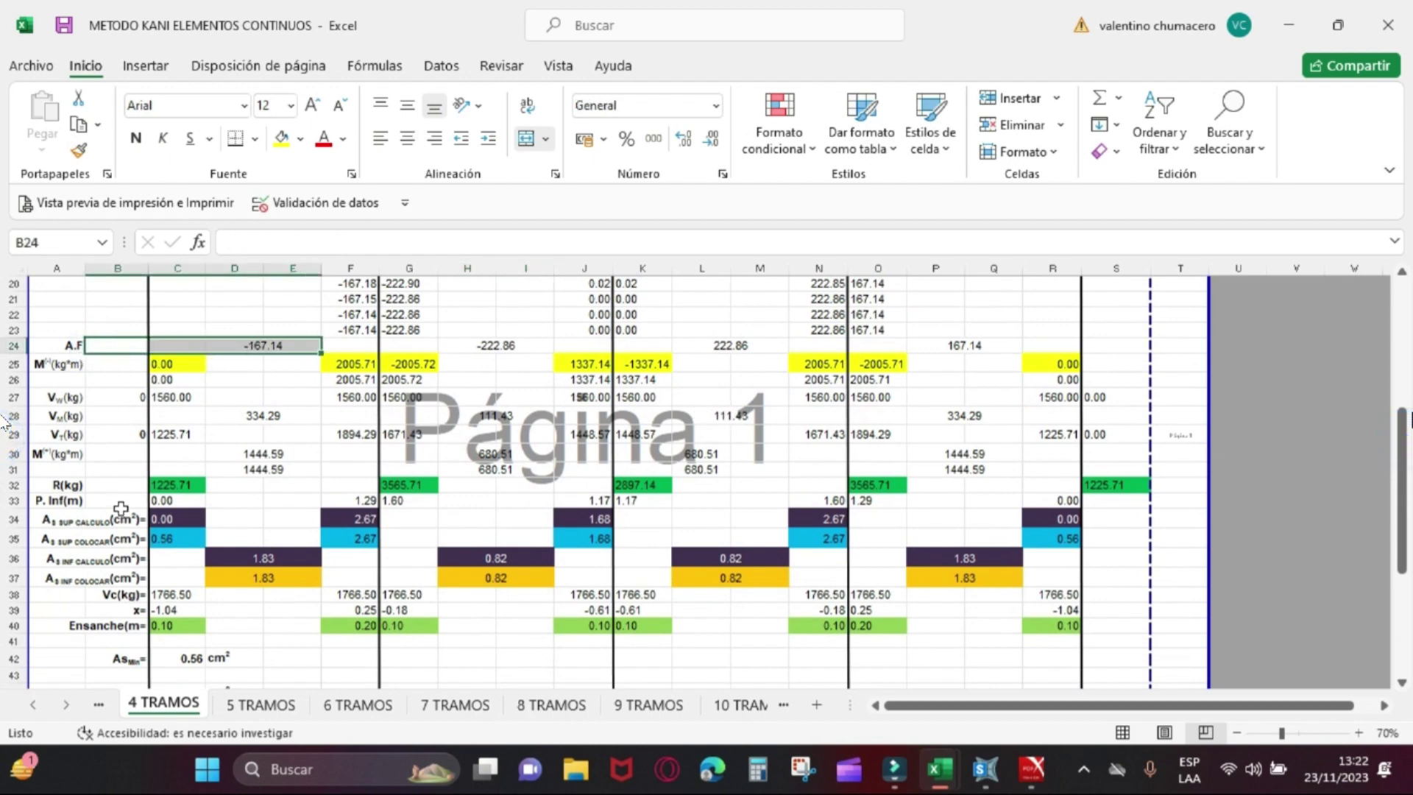
click(168, 486)
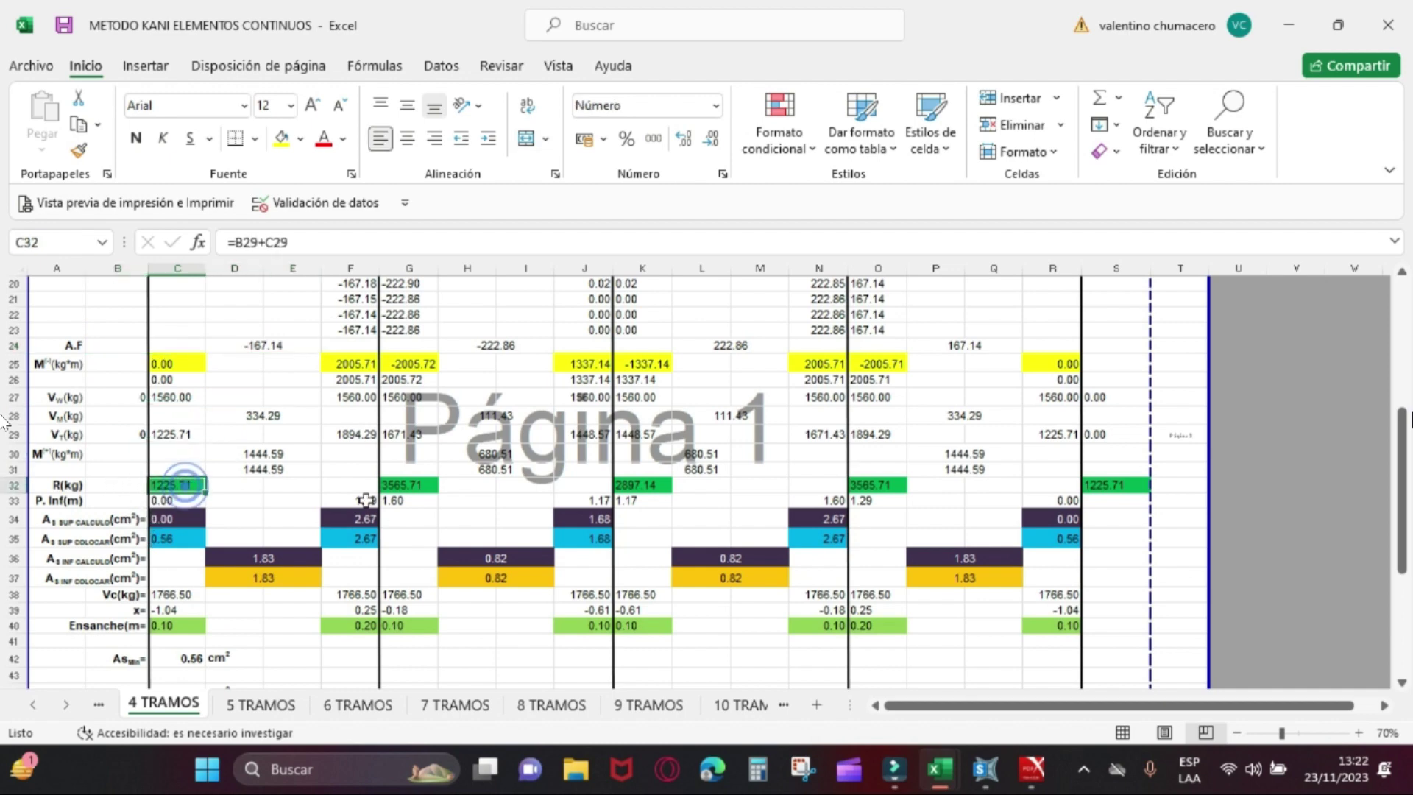
Step: Compare the sheet's reactions with SAP2000's DEAD joint reactions of 1227.79, 3559.74 and 2904.95 kg
key(alt+Tab)
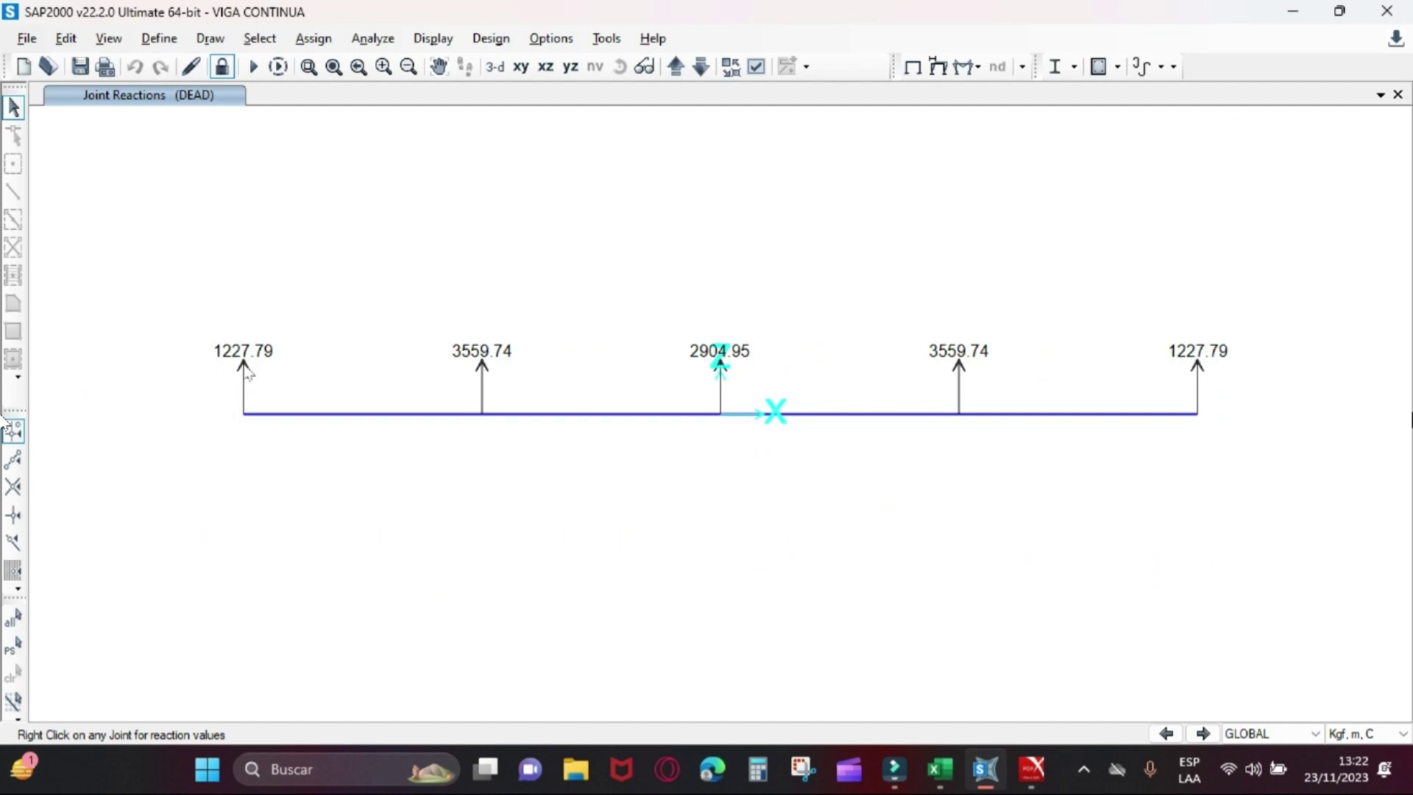
key(alt+Tab)
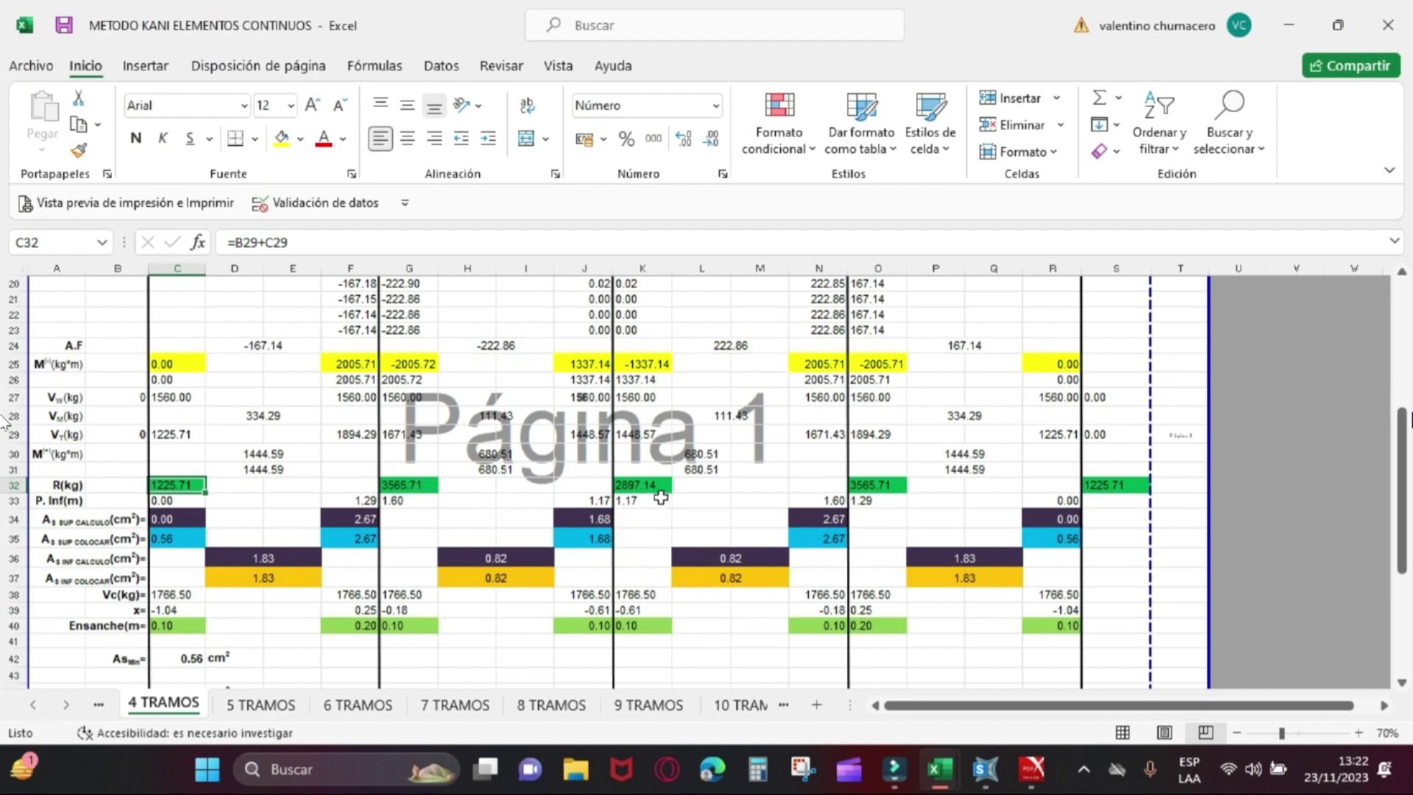
key(alt+Tab)
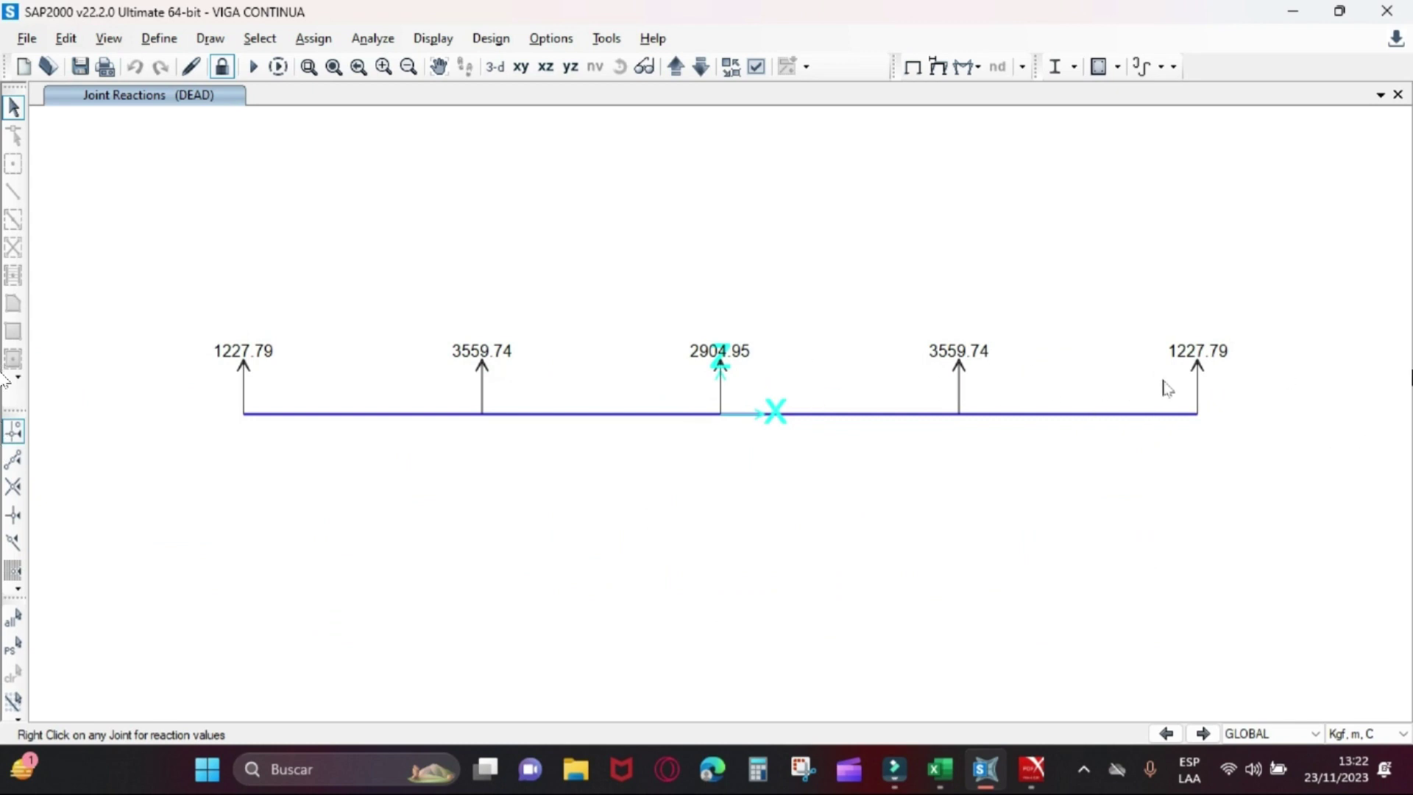
key(alt+Tab)
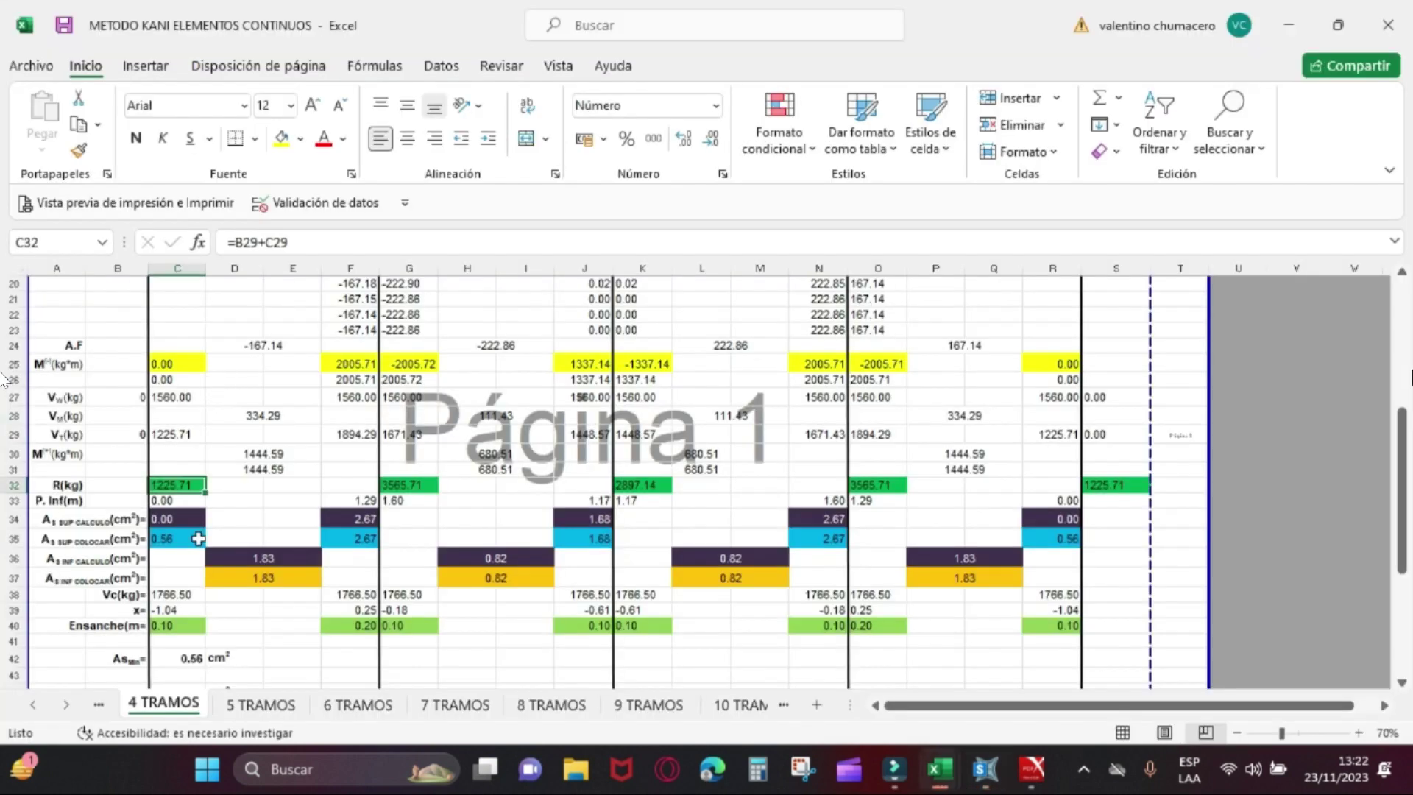
Step: Check the last support reaction's formula in S32, then bring up SAP2000's result display choices
click(1119, 486)
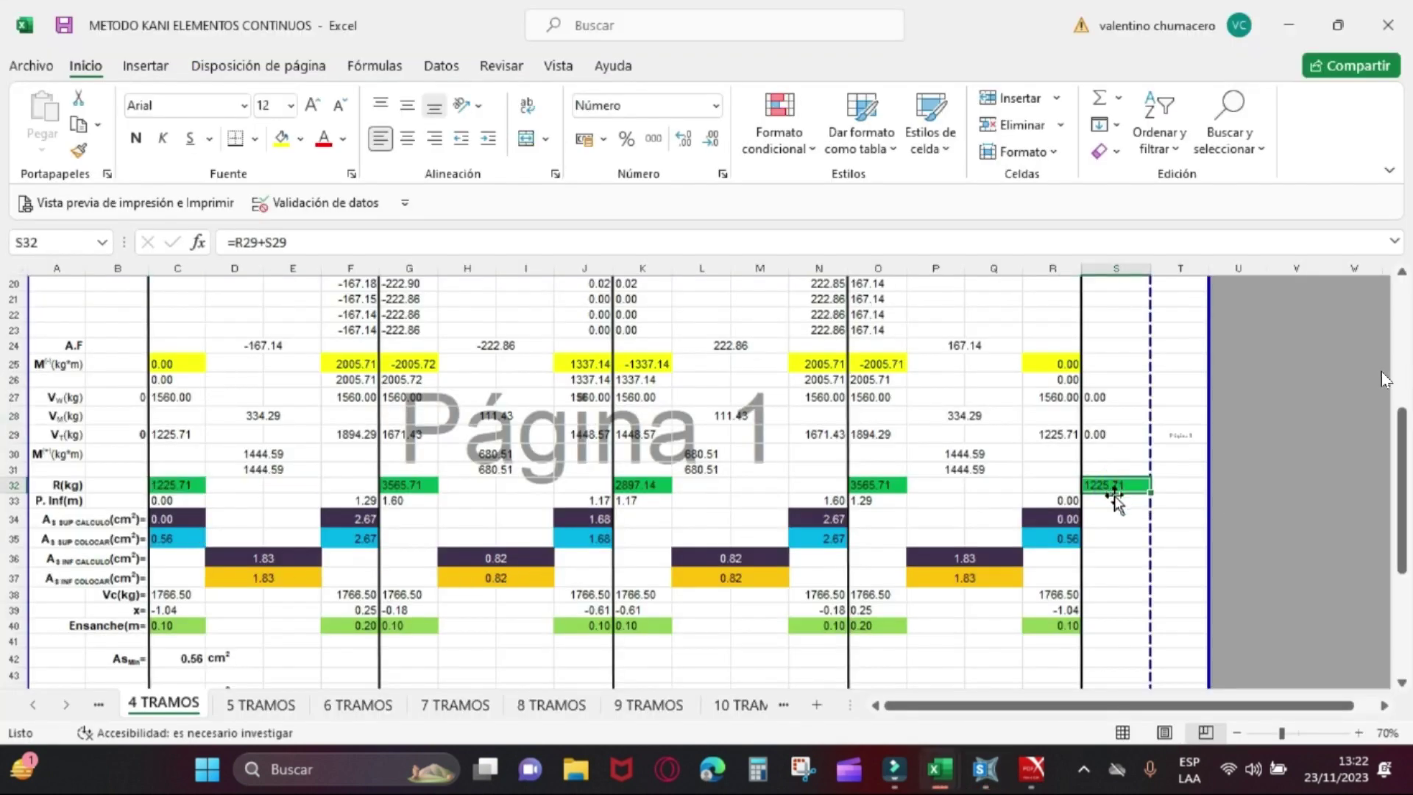
key(alt+Tab)
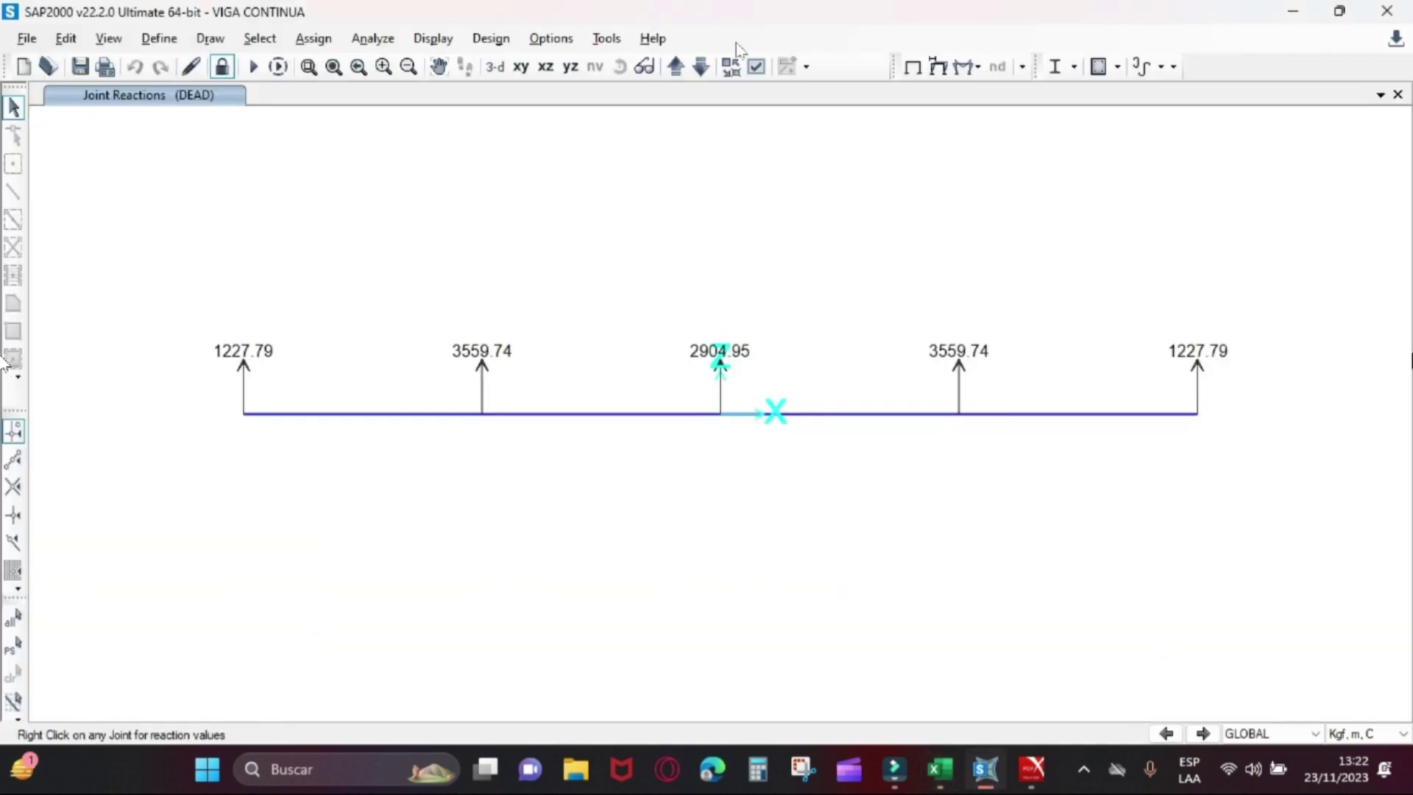
click(964, 66)
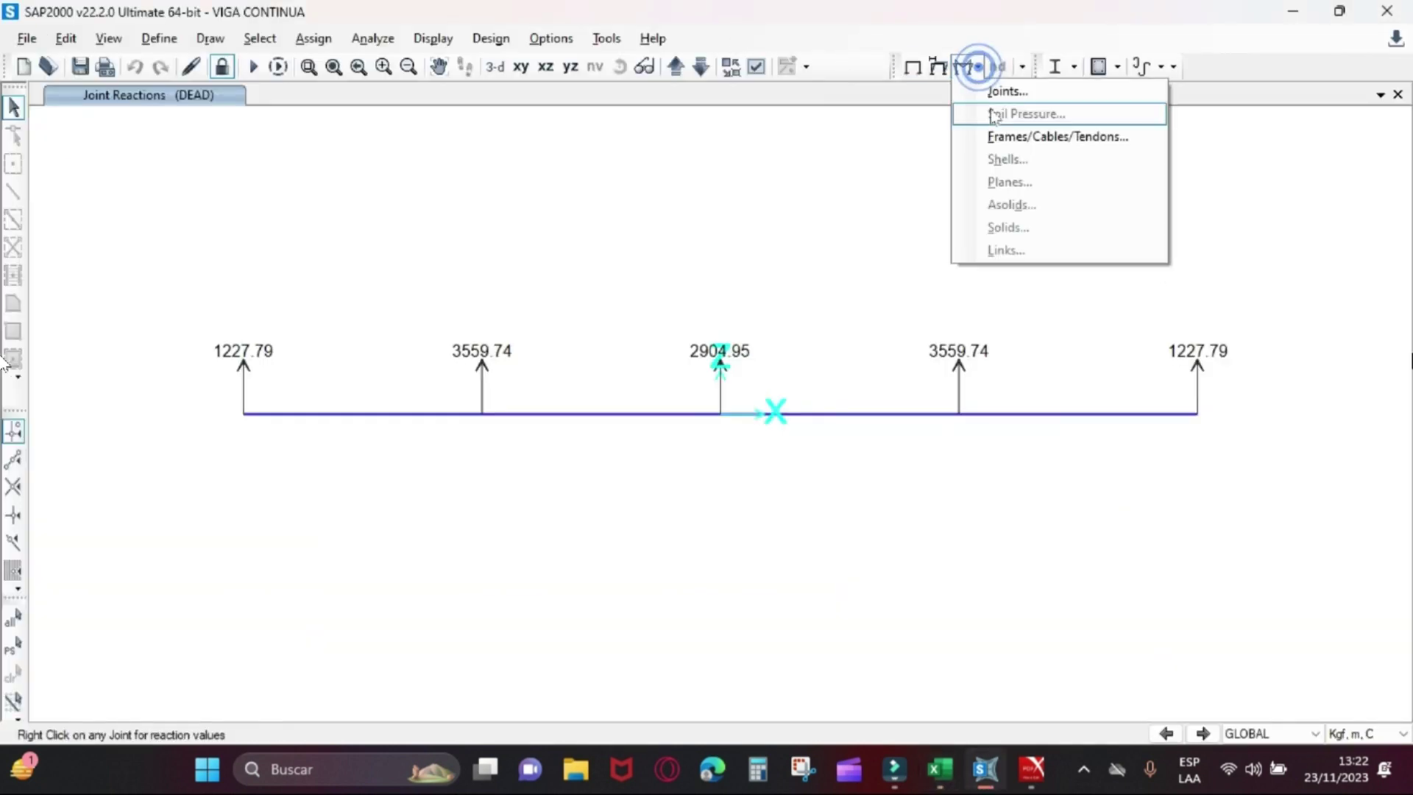
Step: Plot the DEAD Moment 3-3 diagram with values 1444.47, 1993.27 and 669.31 kg·m, then return to Excel
click(995, 135)
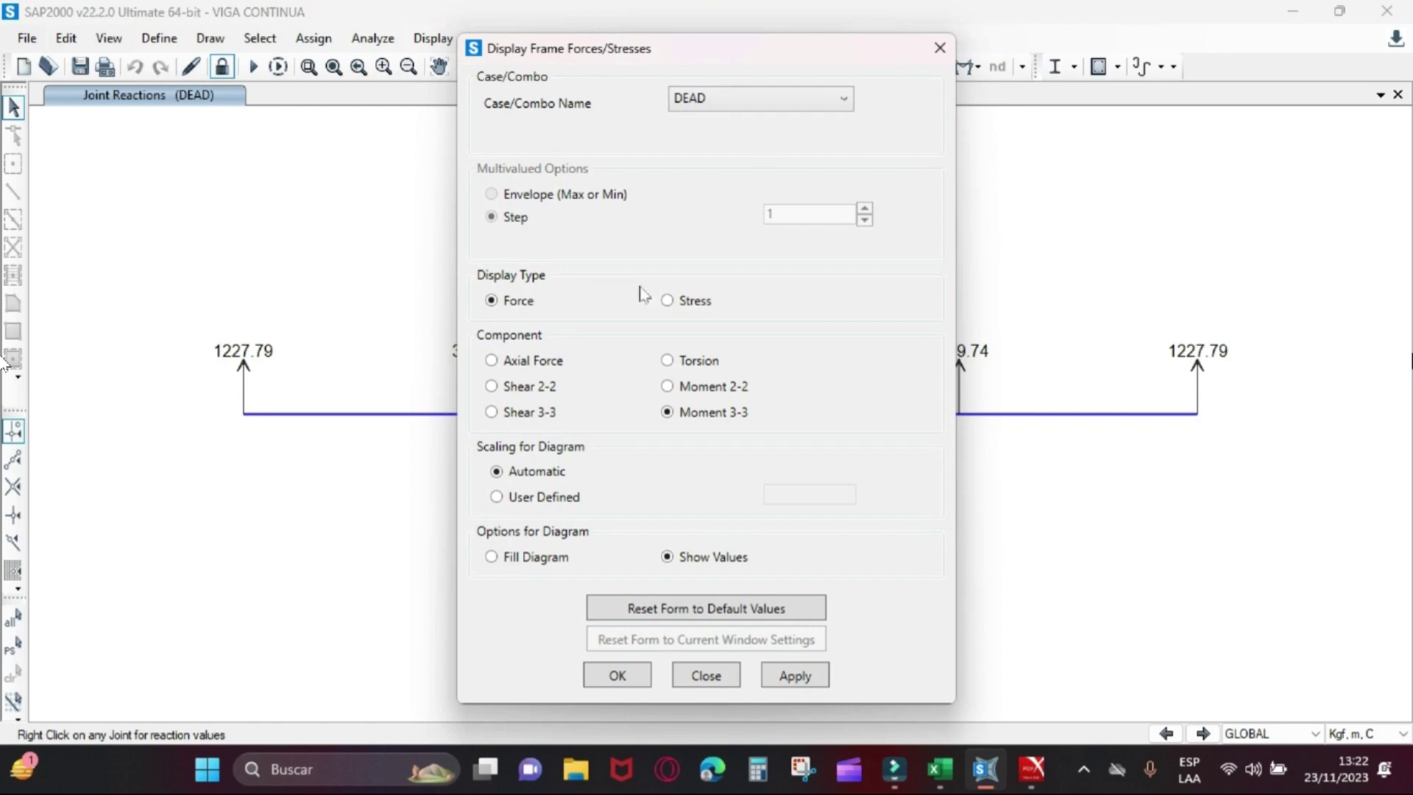
click(625, 675)
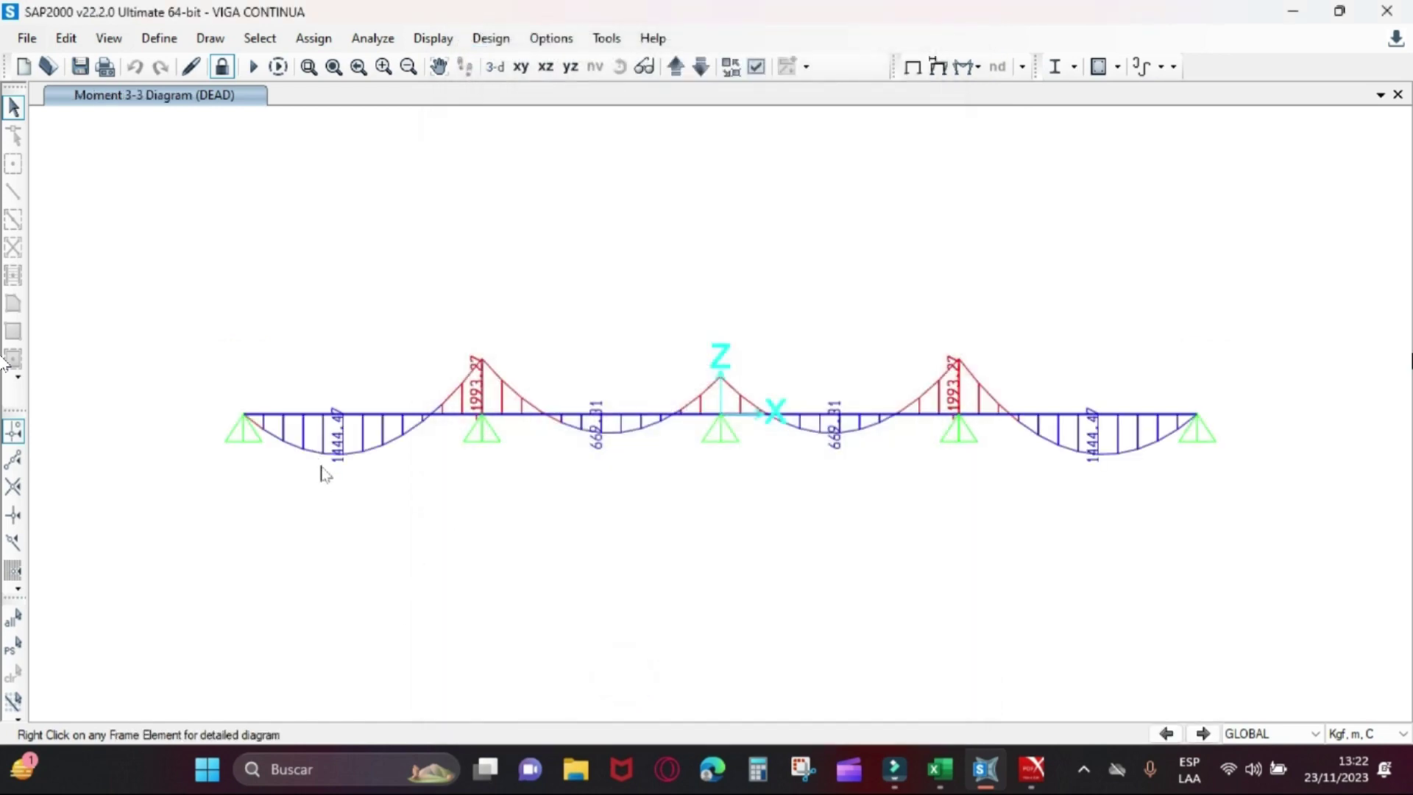
key(alt+Tab)
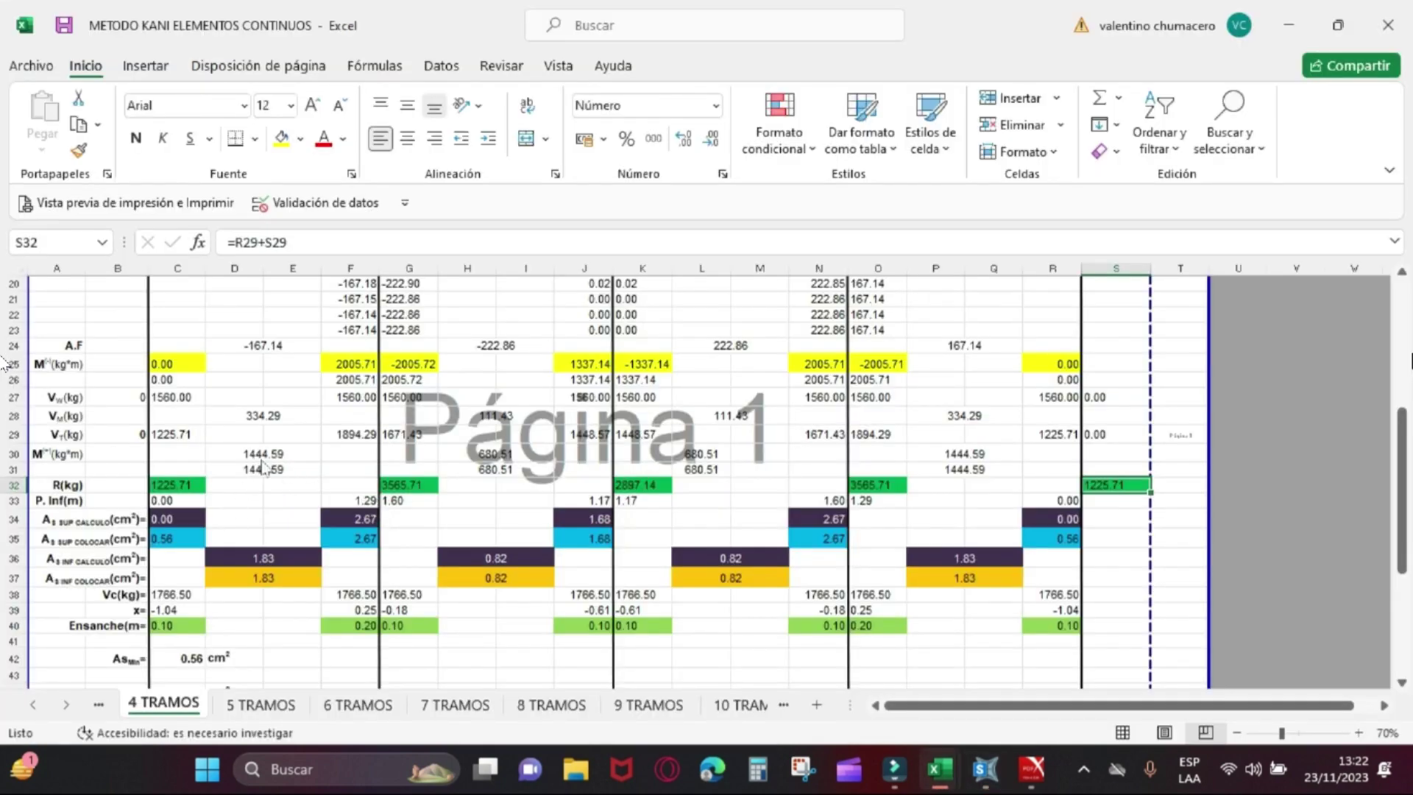
Step: Compare the sheet's span moments against SAP2000's Moment 3-3 diagram values
key(alt+Tab)
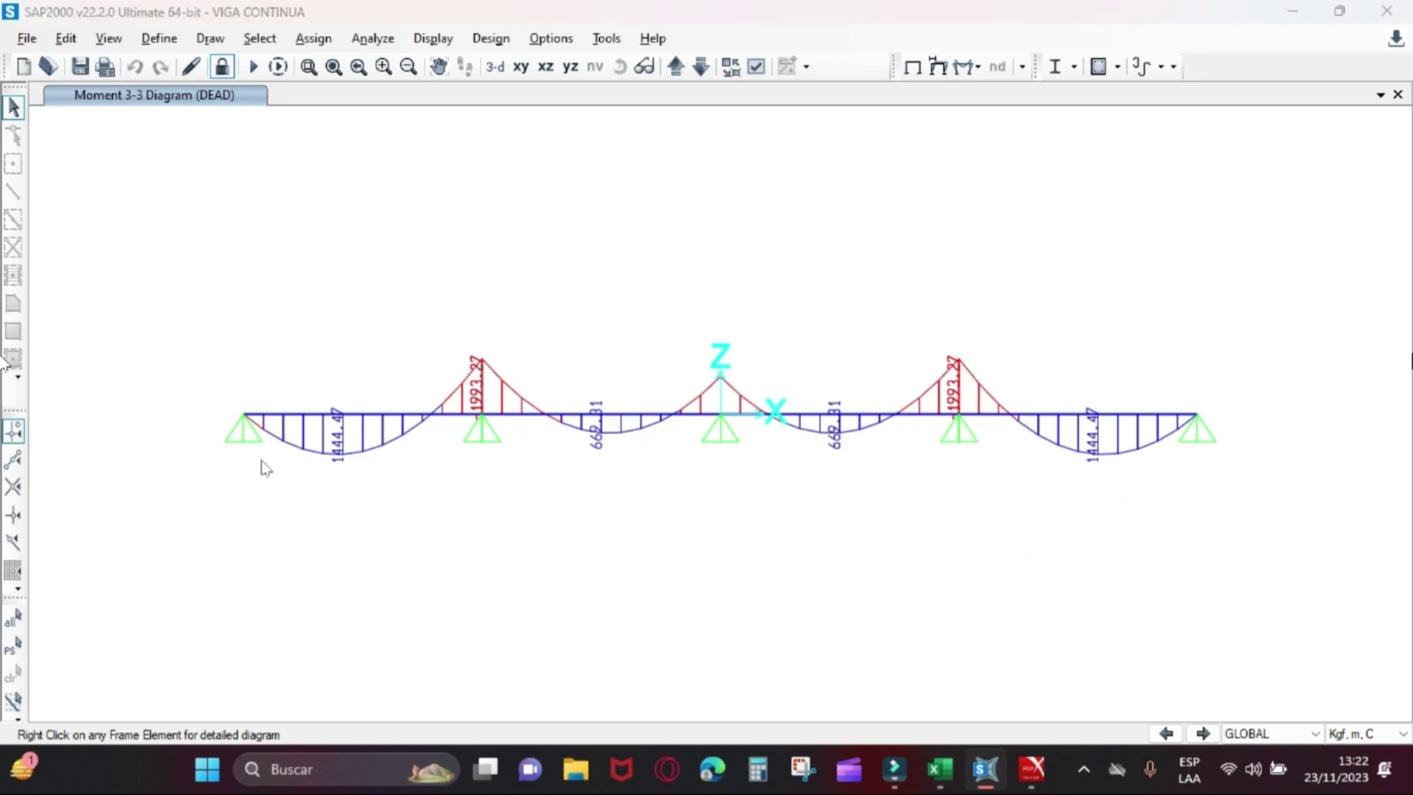
key(alt+Tab)
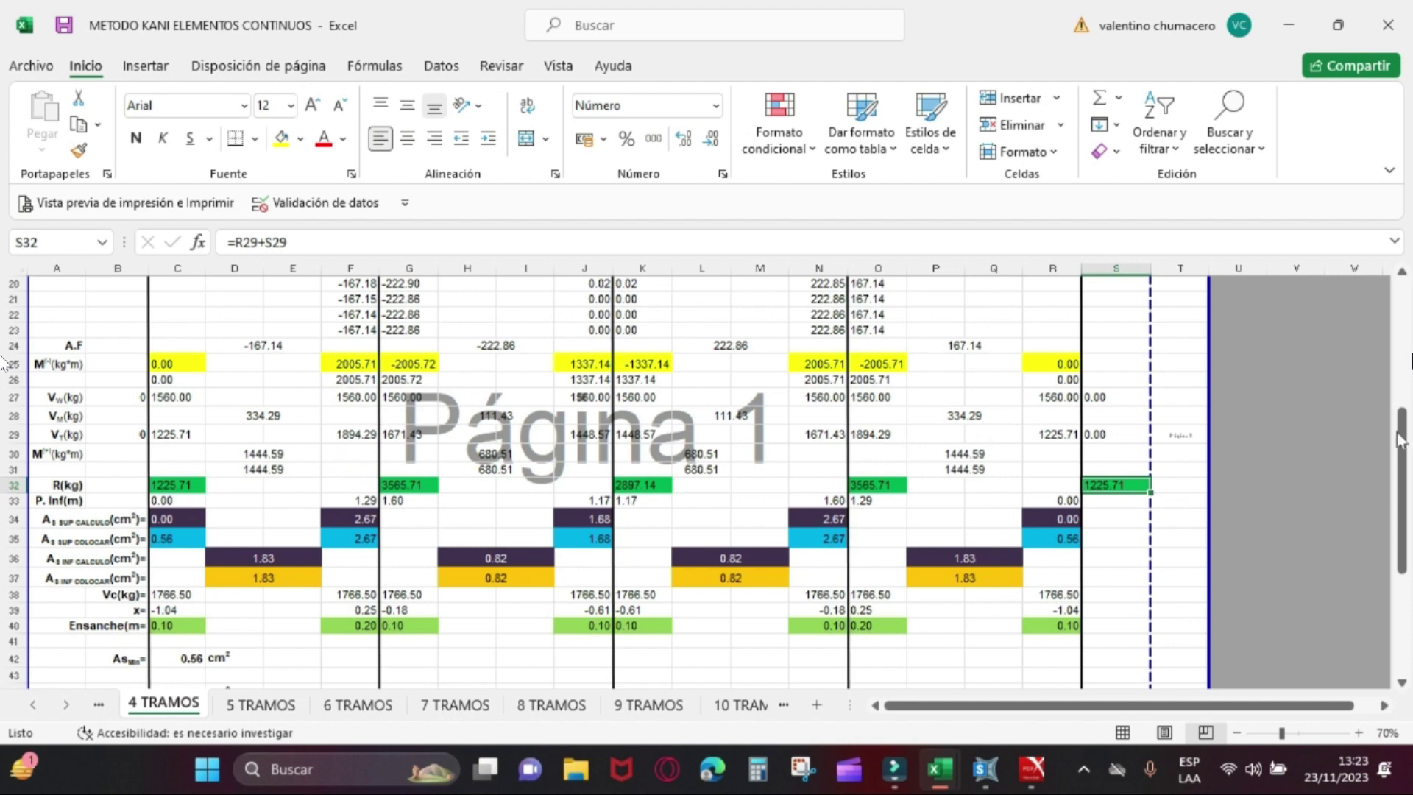
drag(1401, 440, 1406, 528)
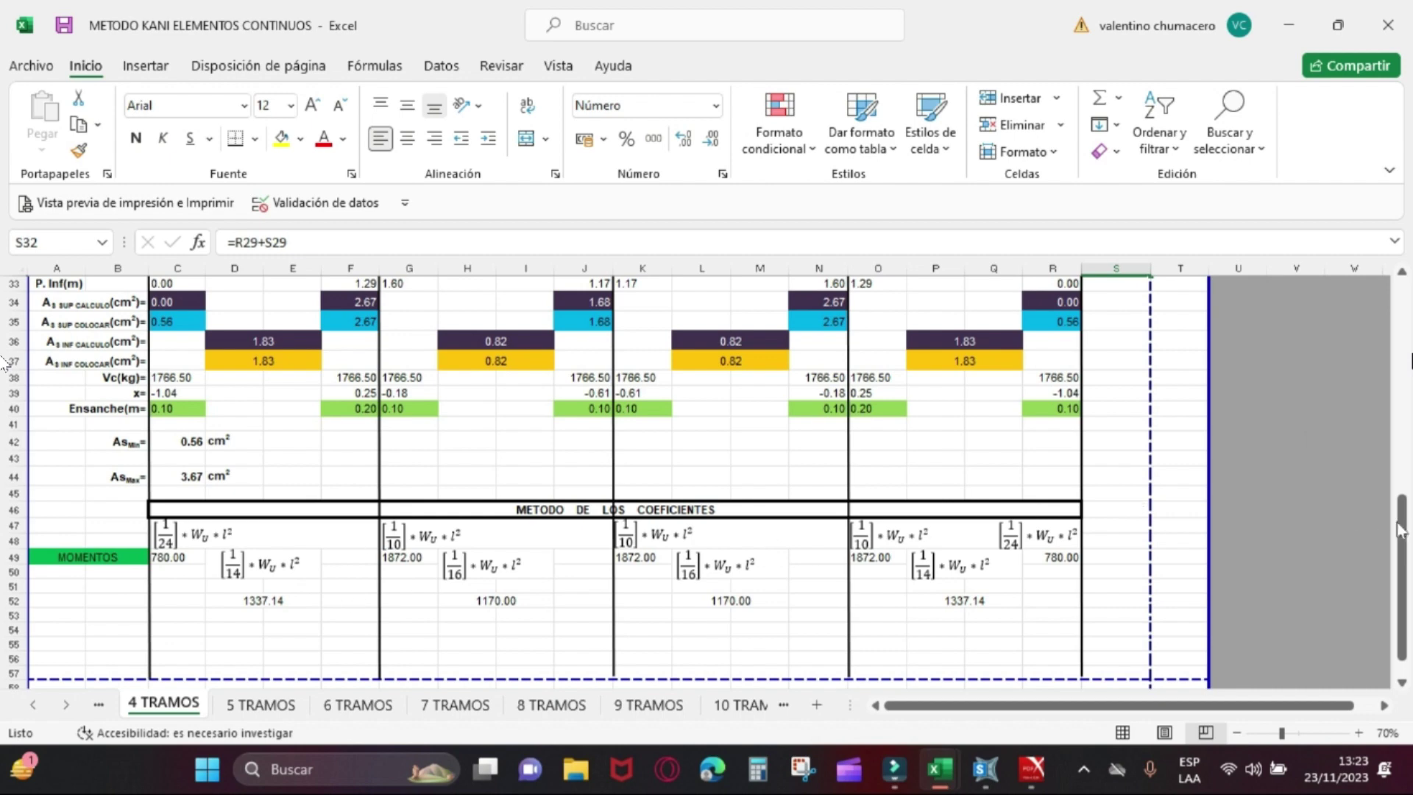
drag(1401, 530, 1389, 450)
key(alt+Tab)
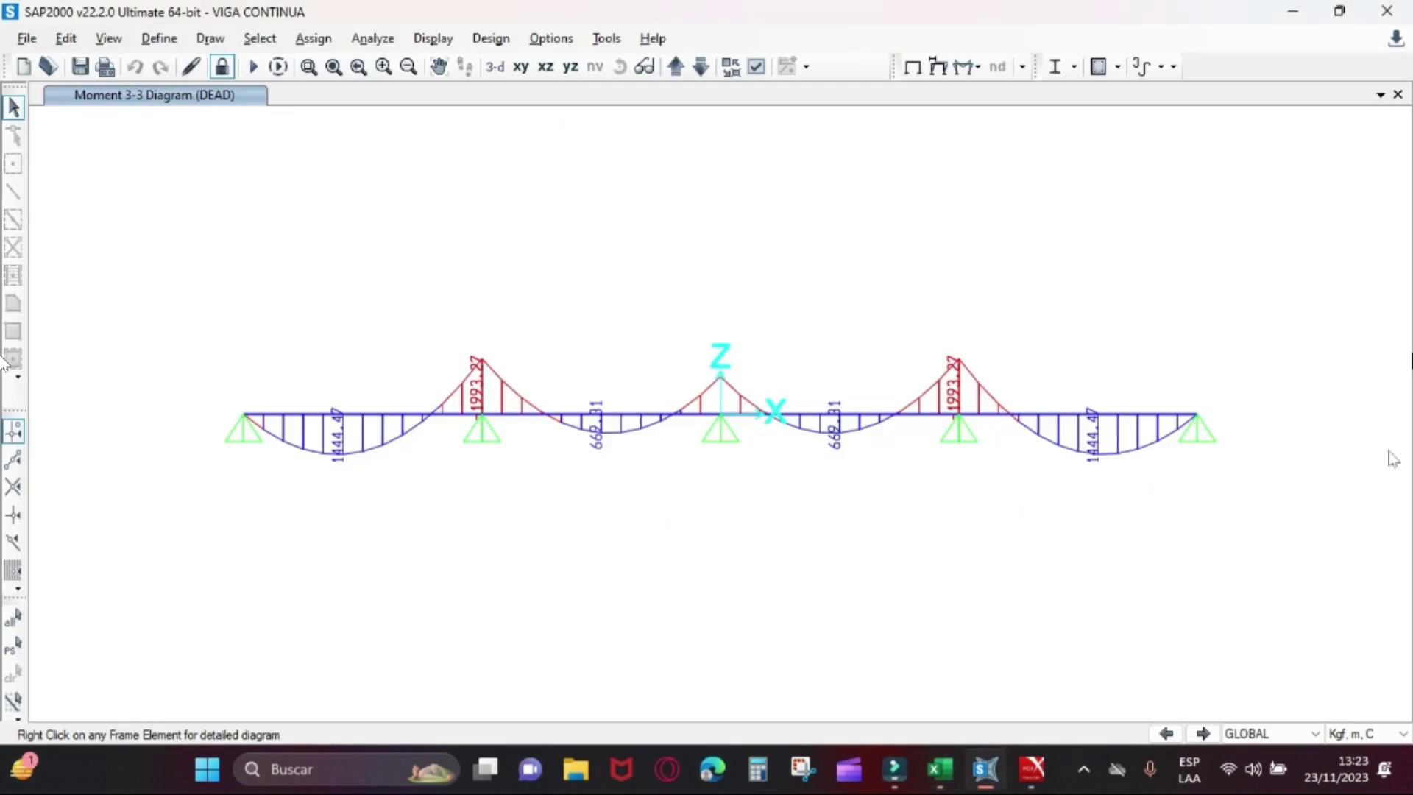
key(alt+Tab)
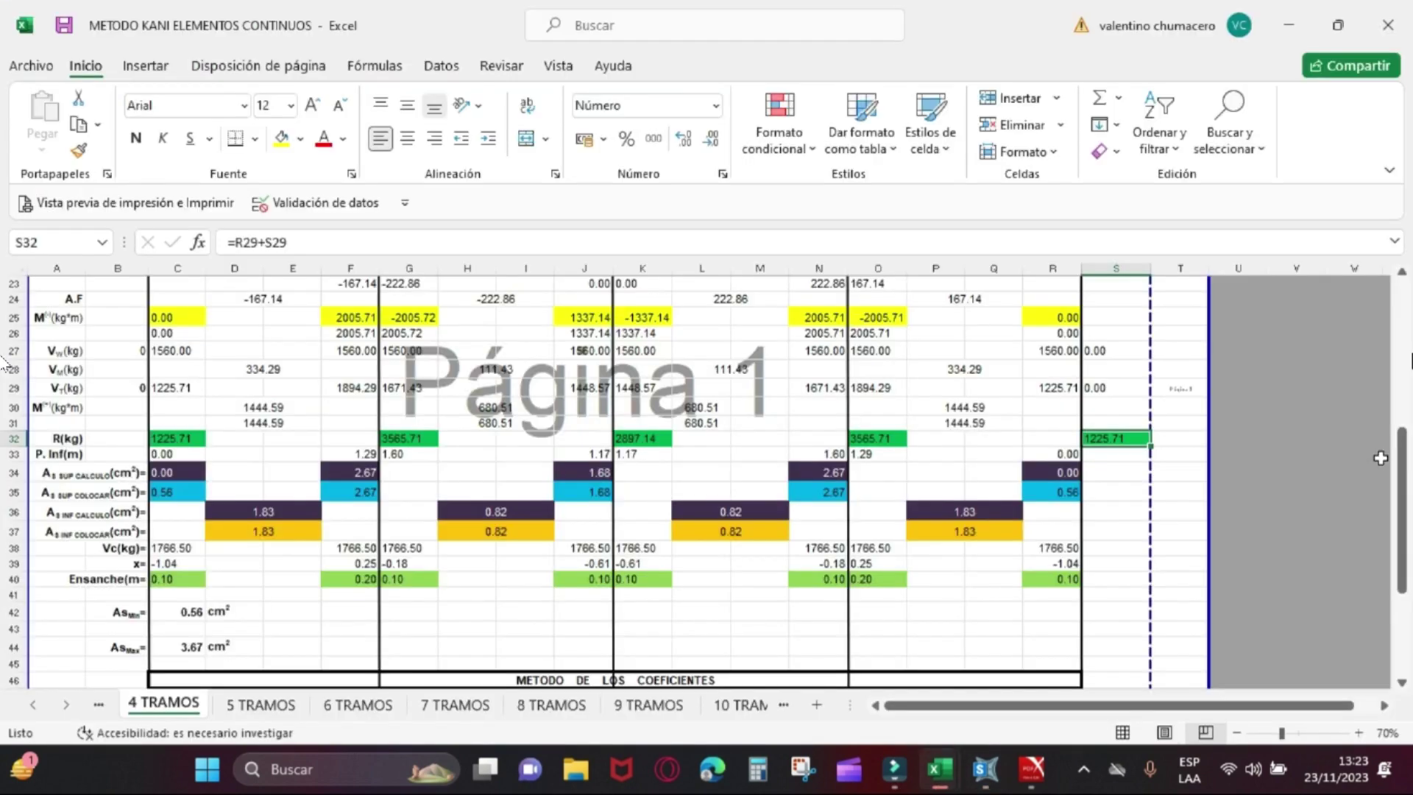
Step: Check the 680.51 span moment formula in H30 against SAP2000, then reach the Metodo de los Coeficientes table
click(520, 407)
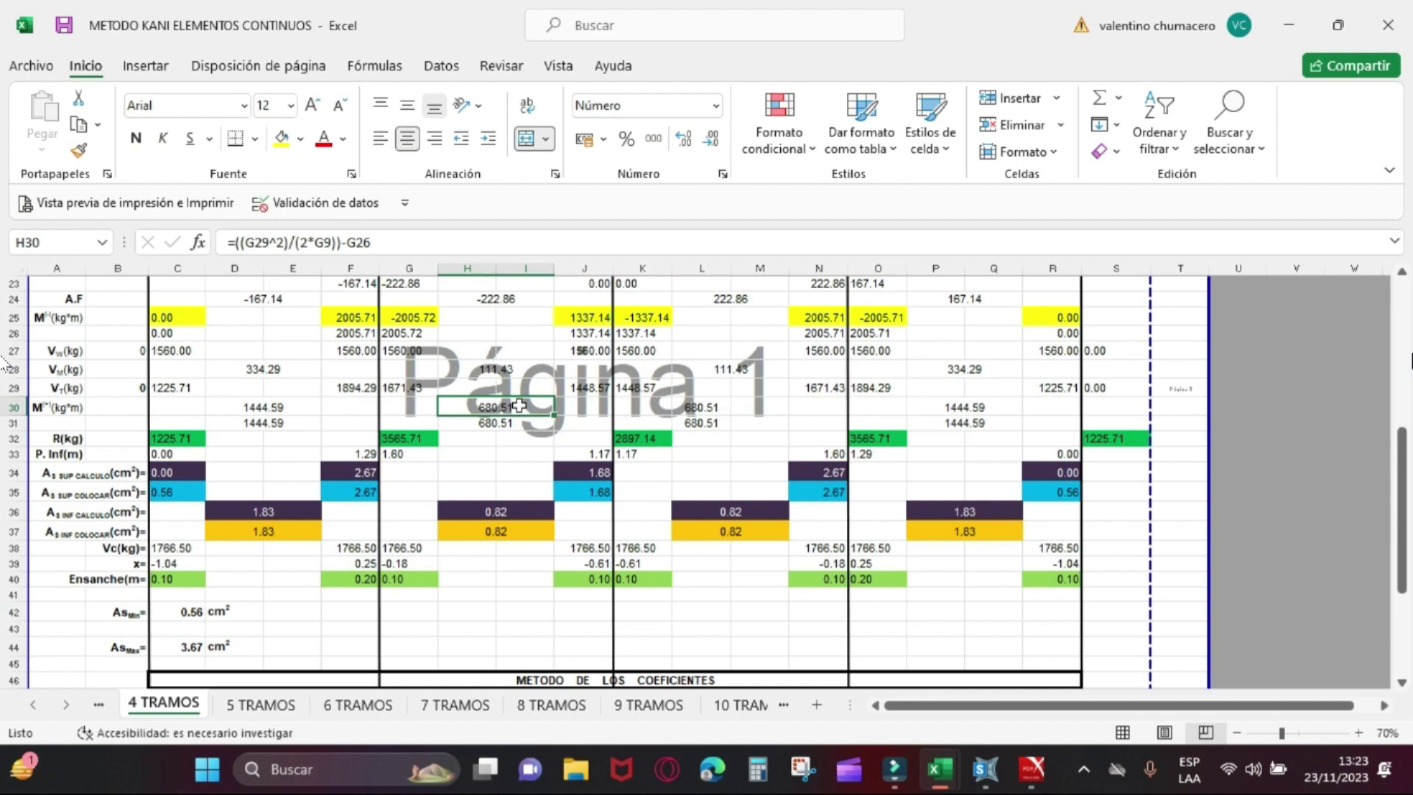
key(alt+Tab)
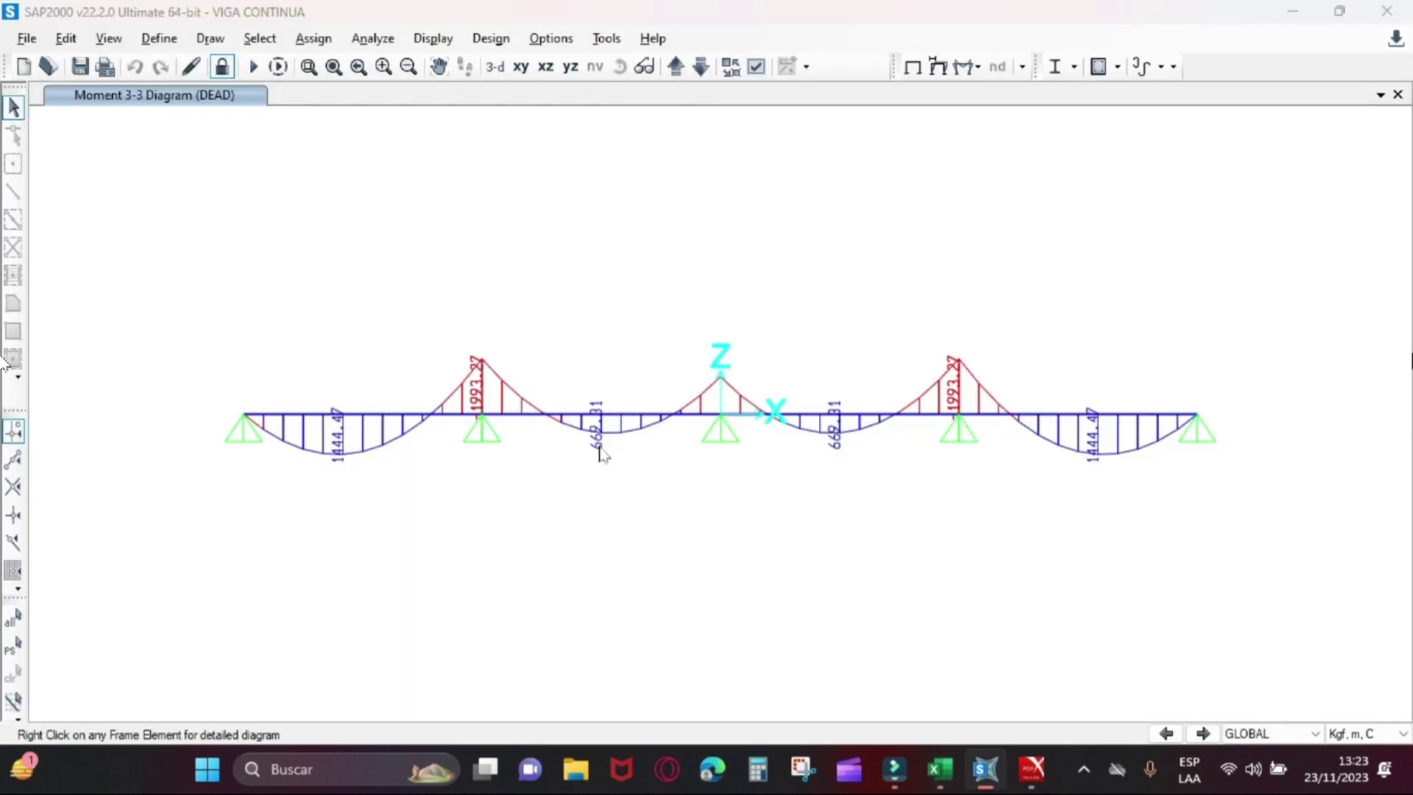
key(alt+Tab)
scroll(597, 446, down, 6)
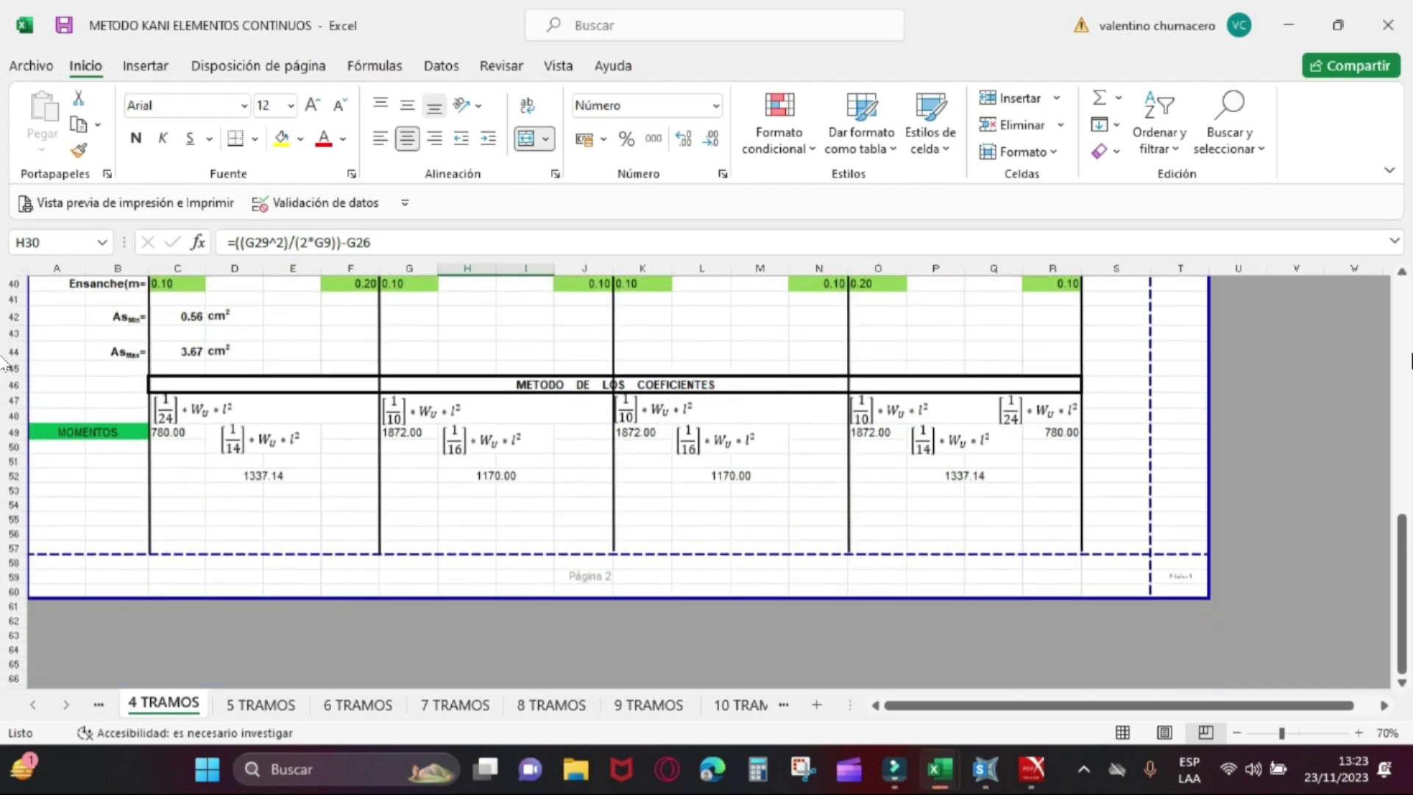
click(489, 477)
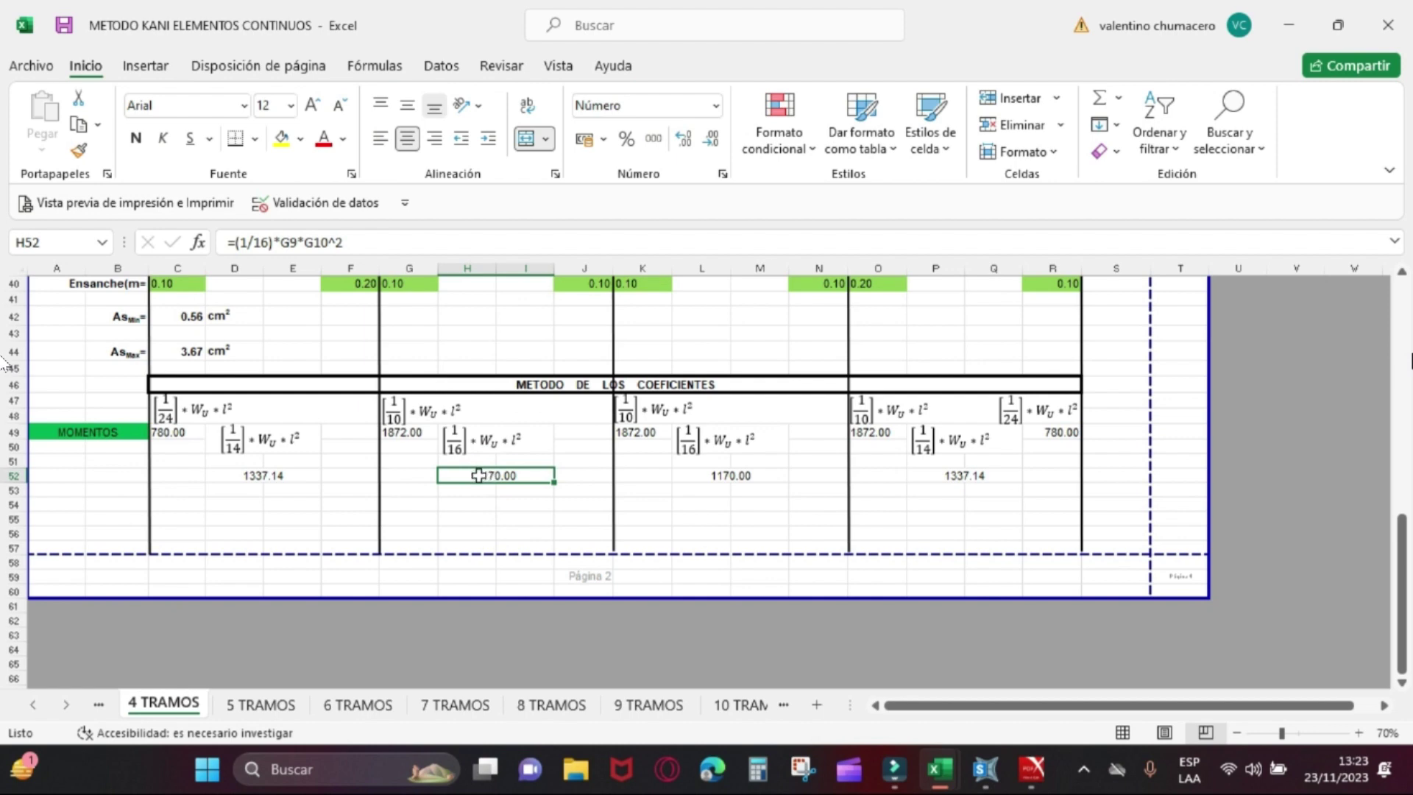
click(708, 475)
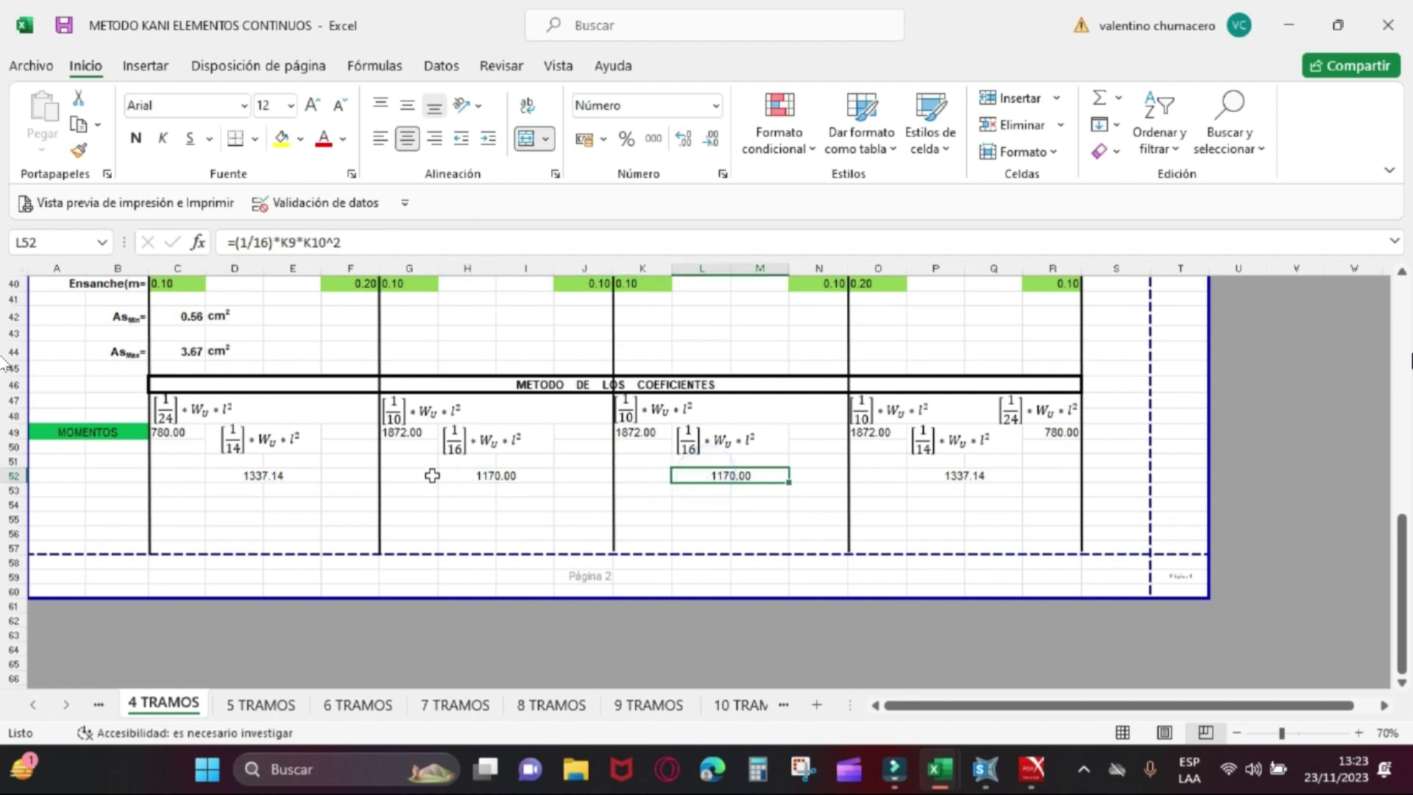
click(465, 475)
click(711, 474)
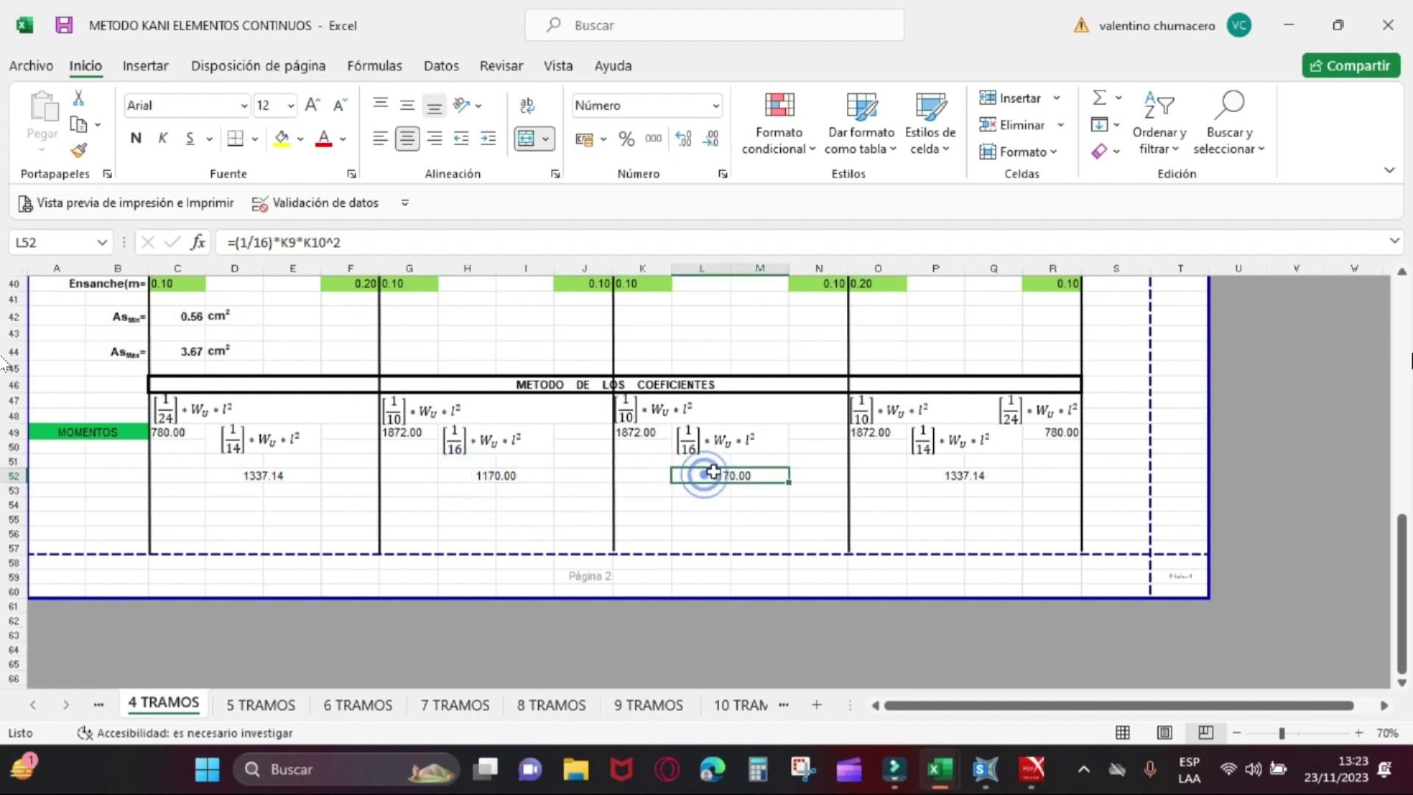
click(496, 475)
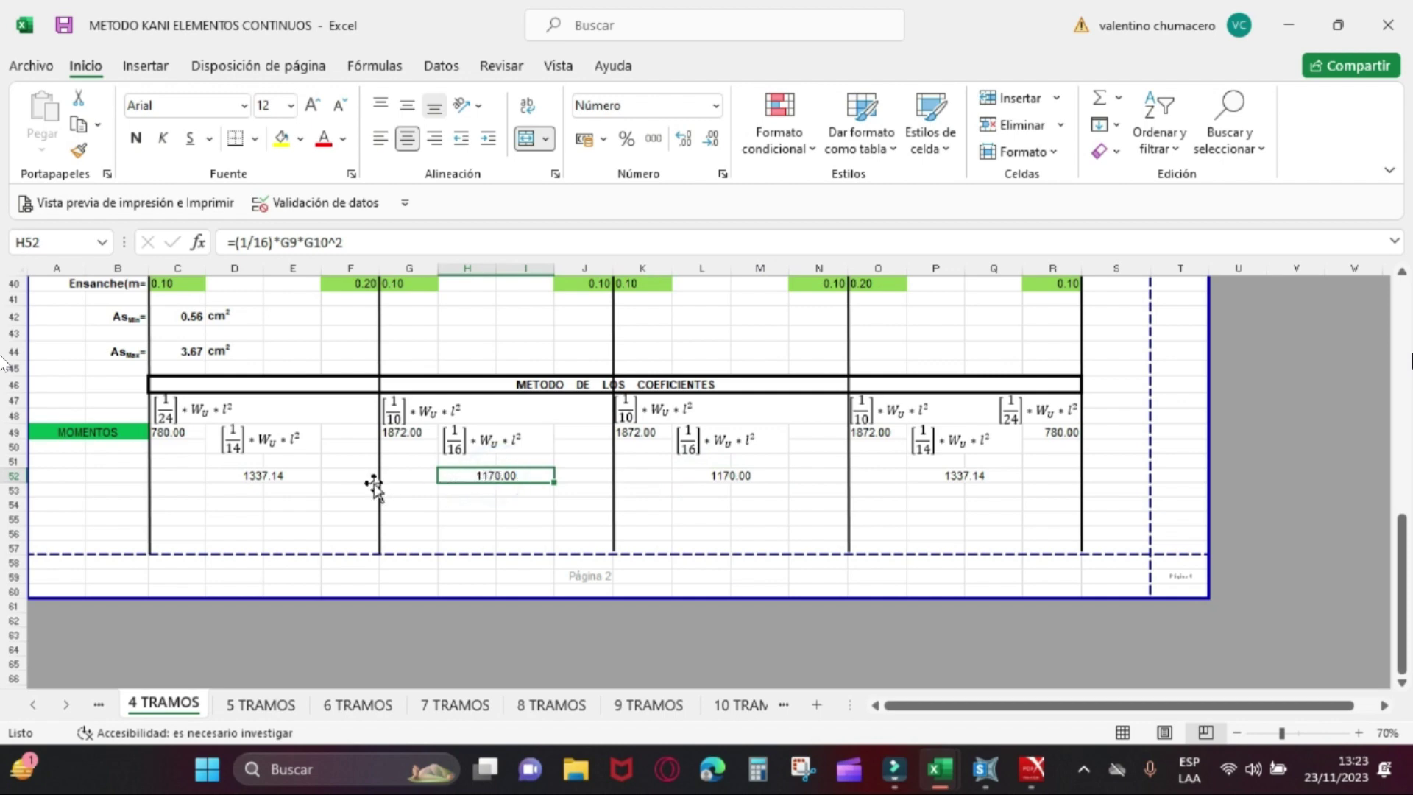
drag(164, 474, 975, 486)
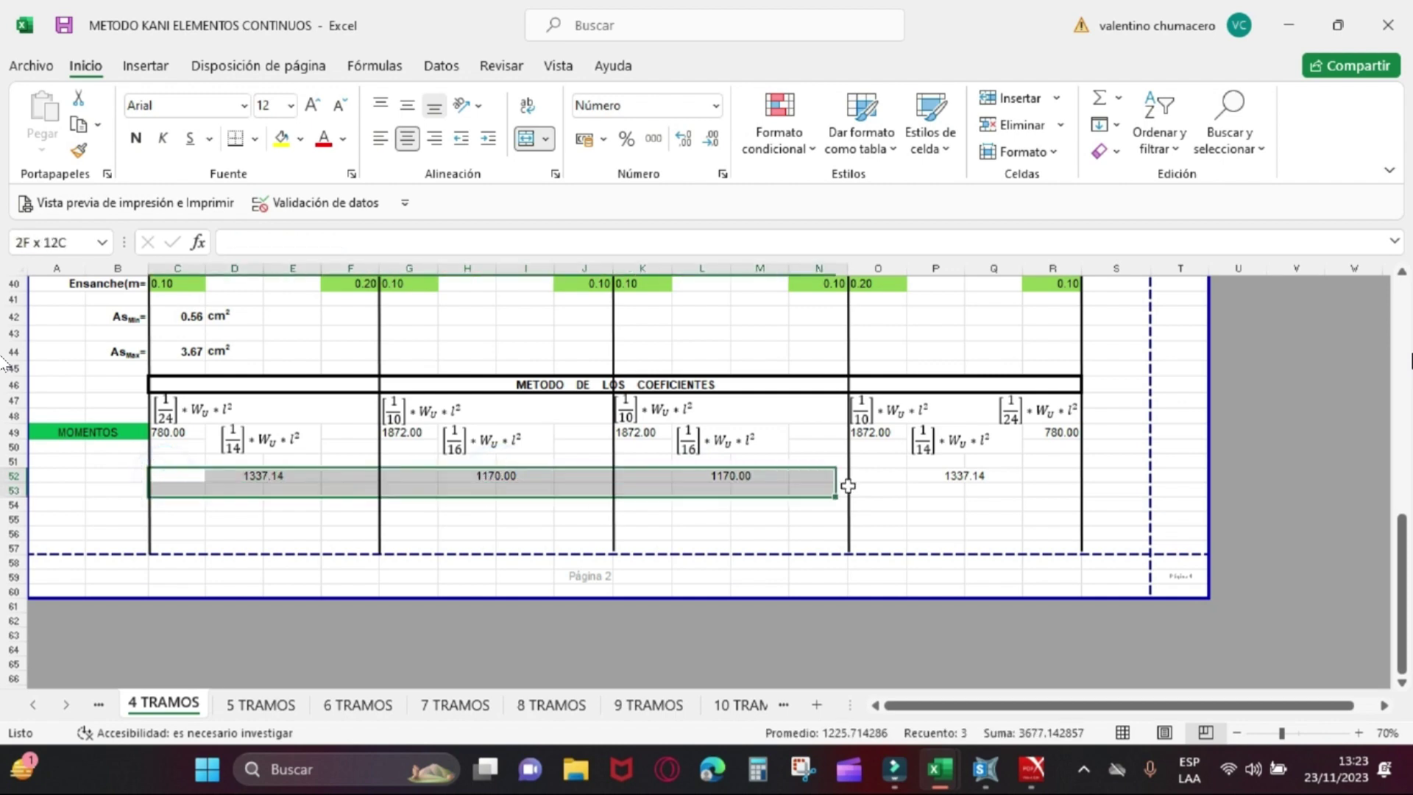
click(696, 532)
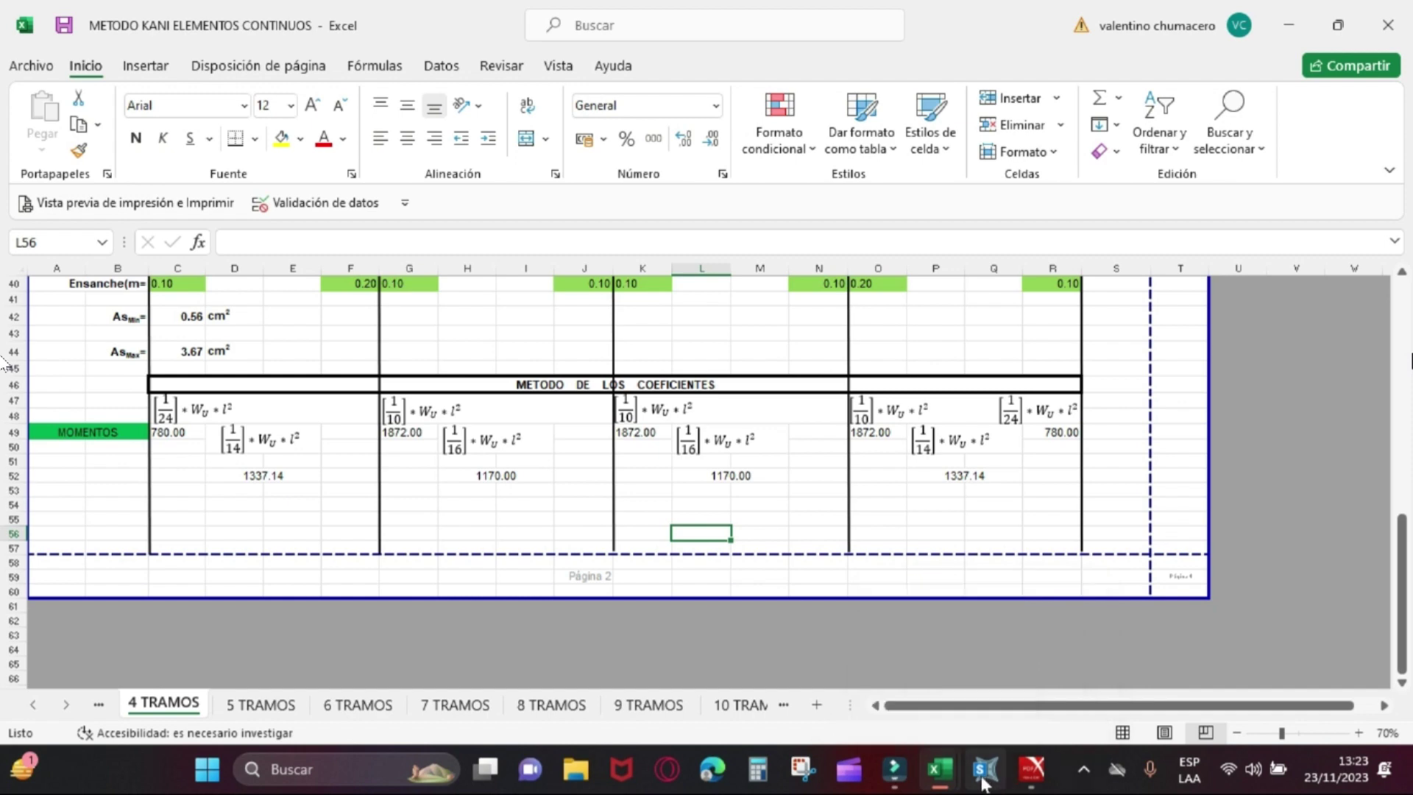
click(984, 769)
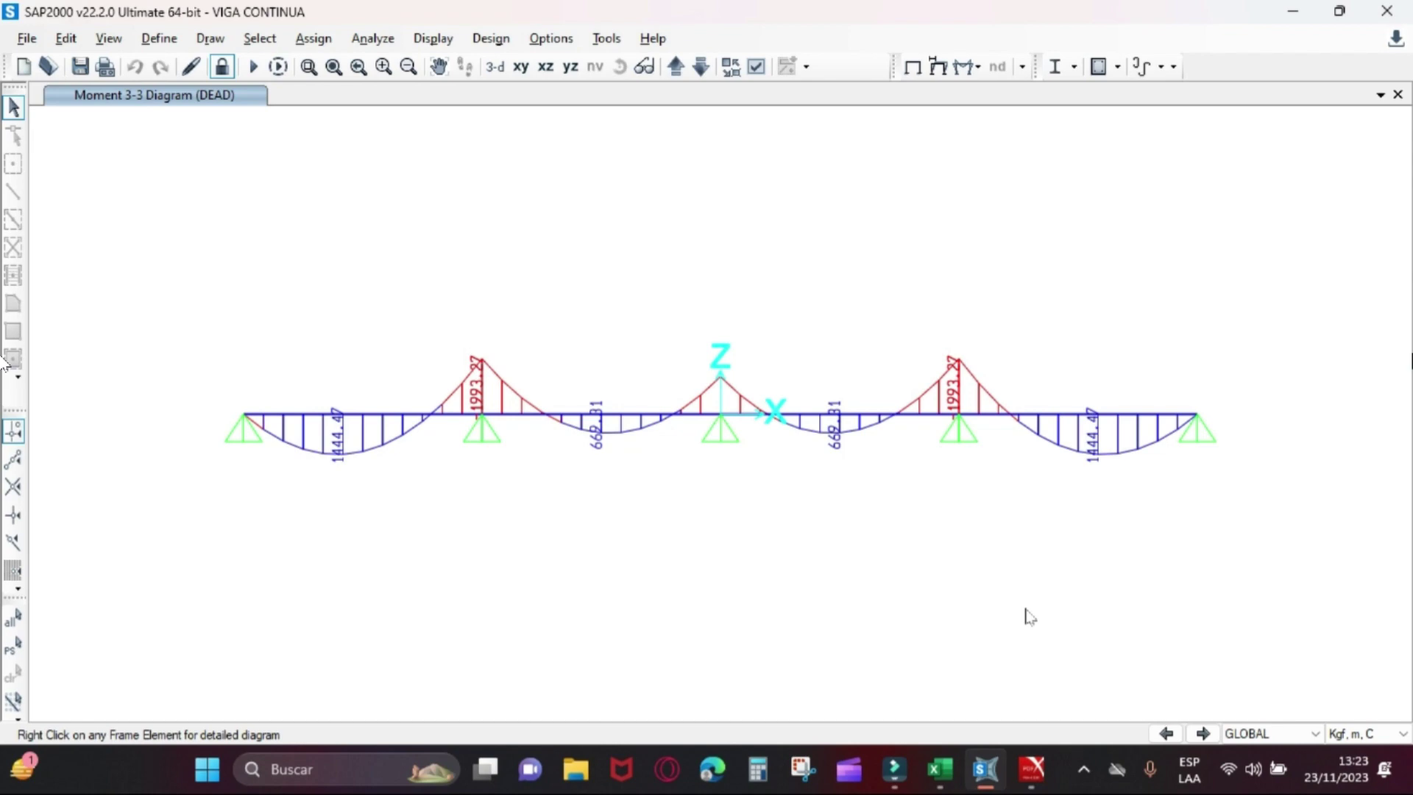
key(alt+Tab)
scroll(293, 402, up, 5)
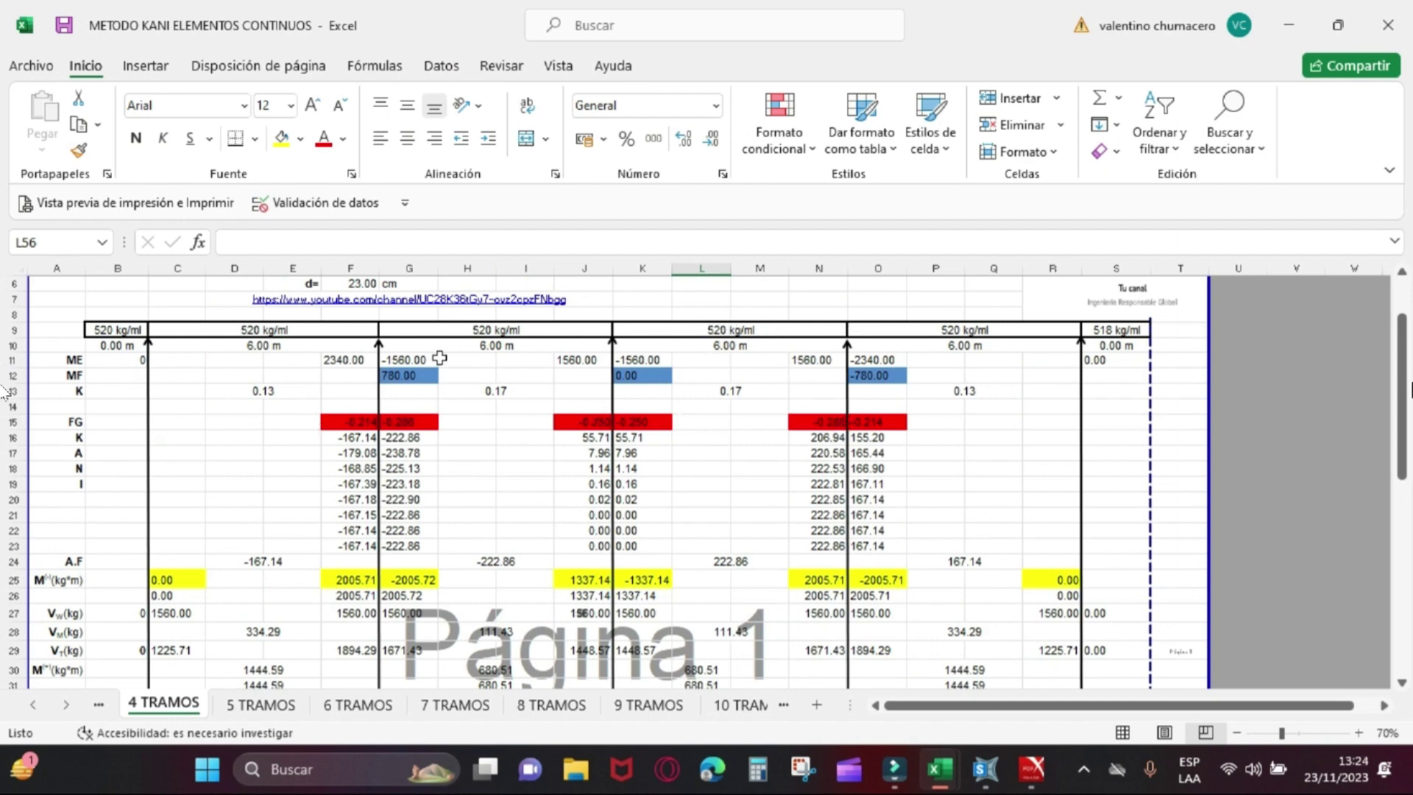
scroll(376, 397, up, 2)
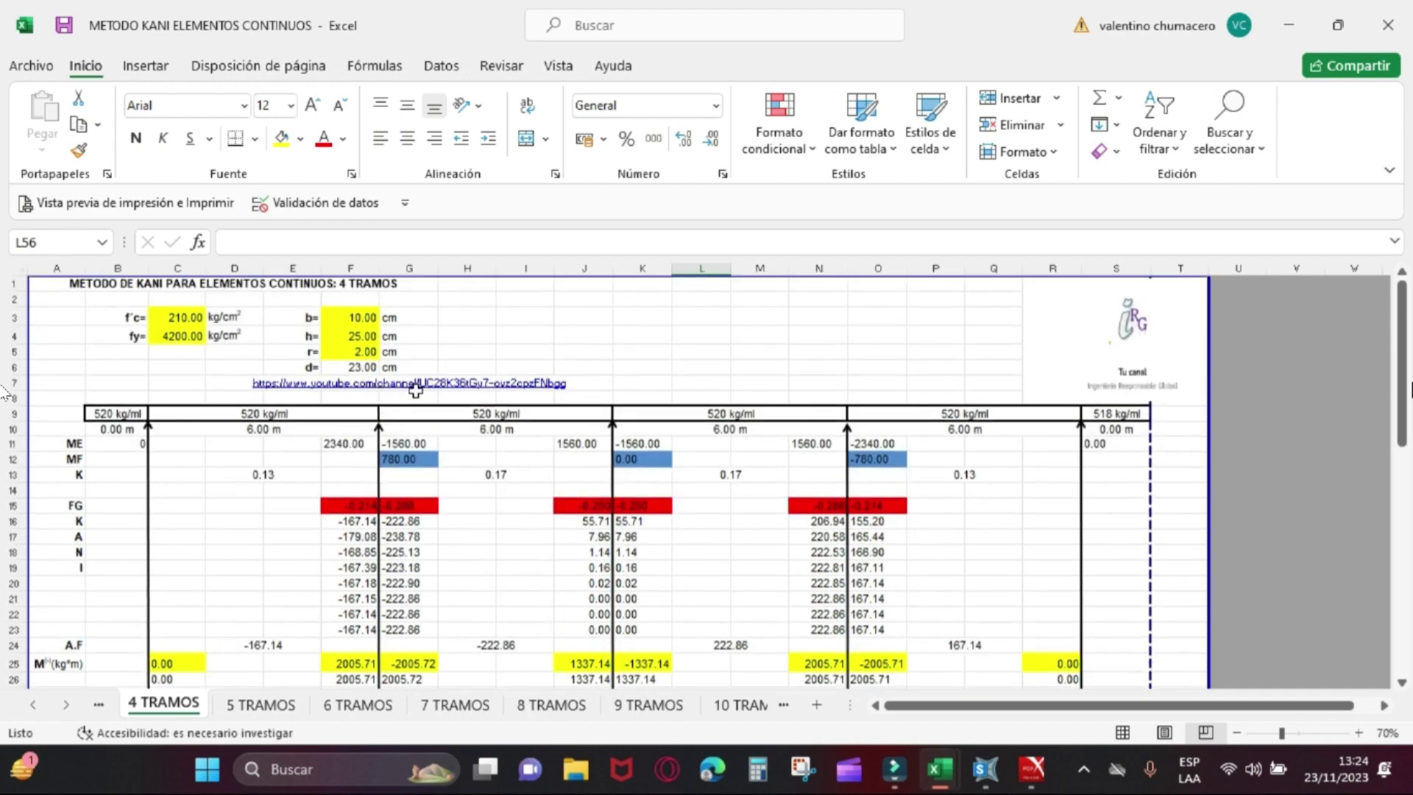
click(170, 316)
click(177, 335)
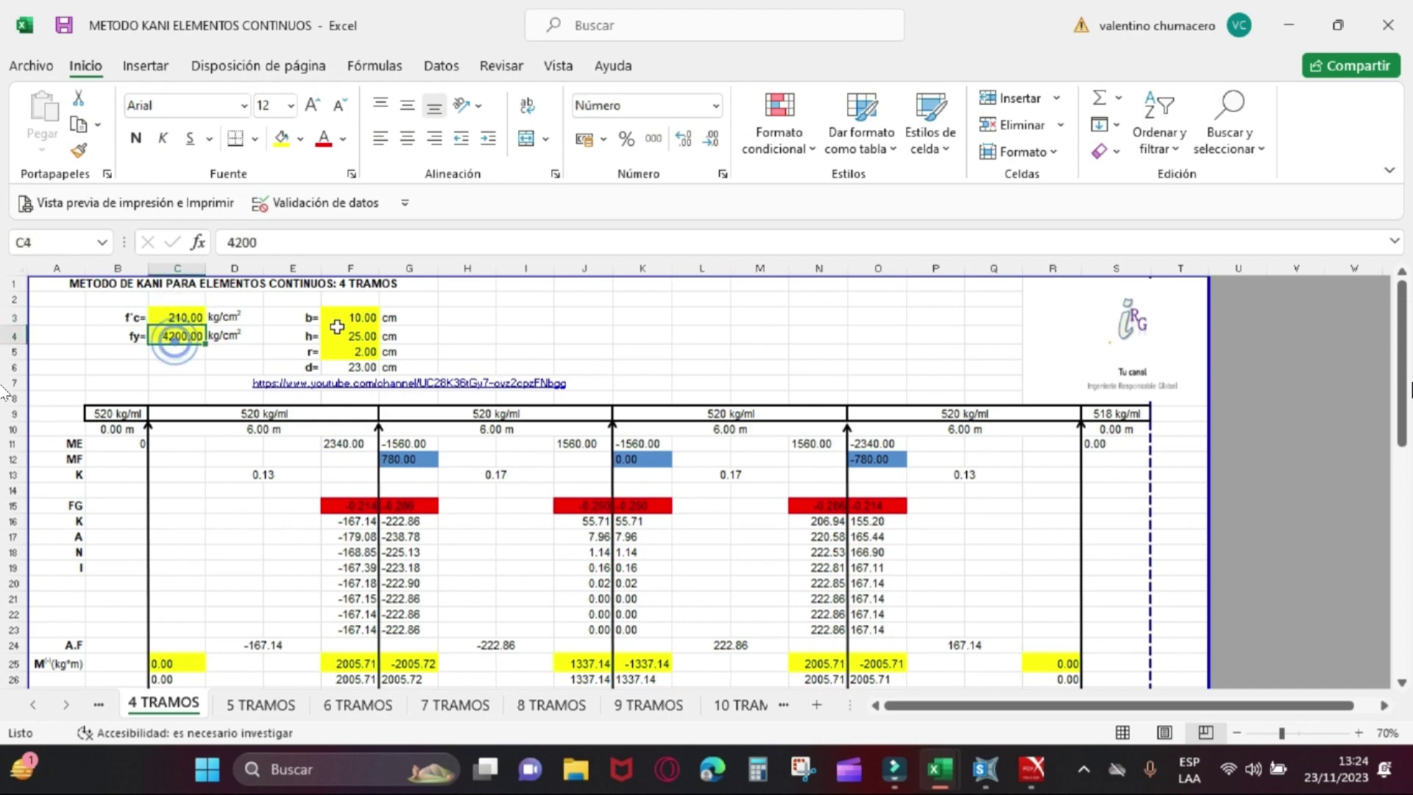
click(351, 318)
click(352, 336)
click(356, 352)
scroll(309, 486, down, 6)
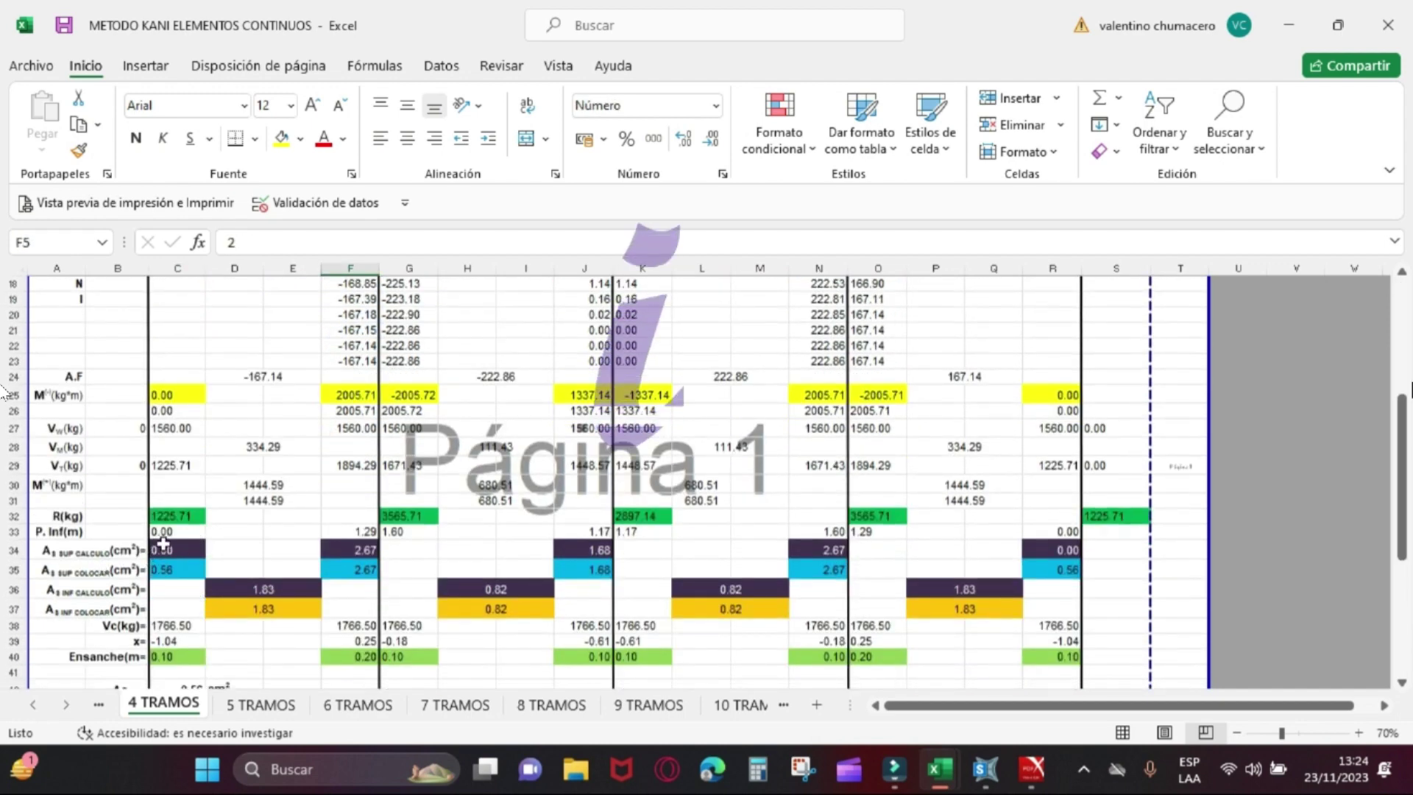
click(172, 569)
click(347, 570)
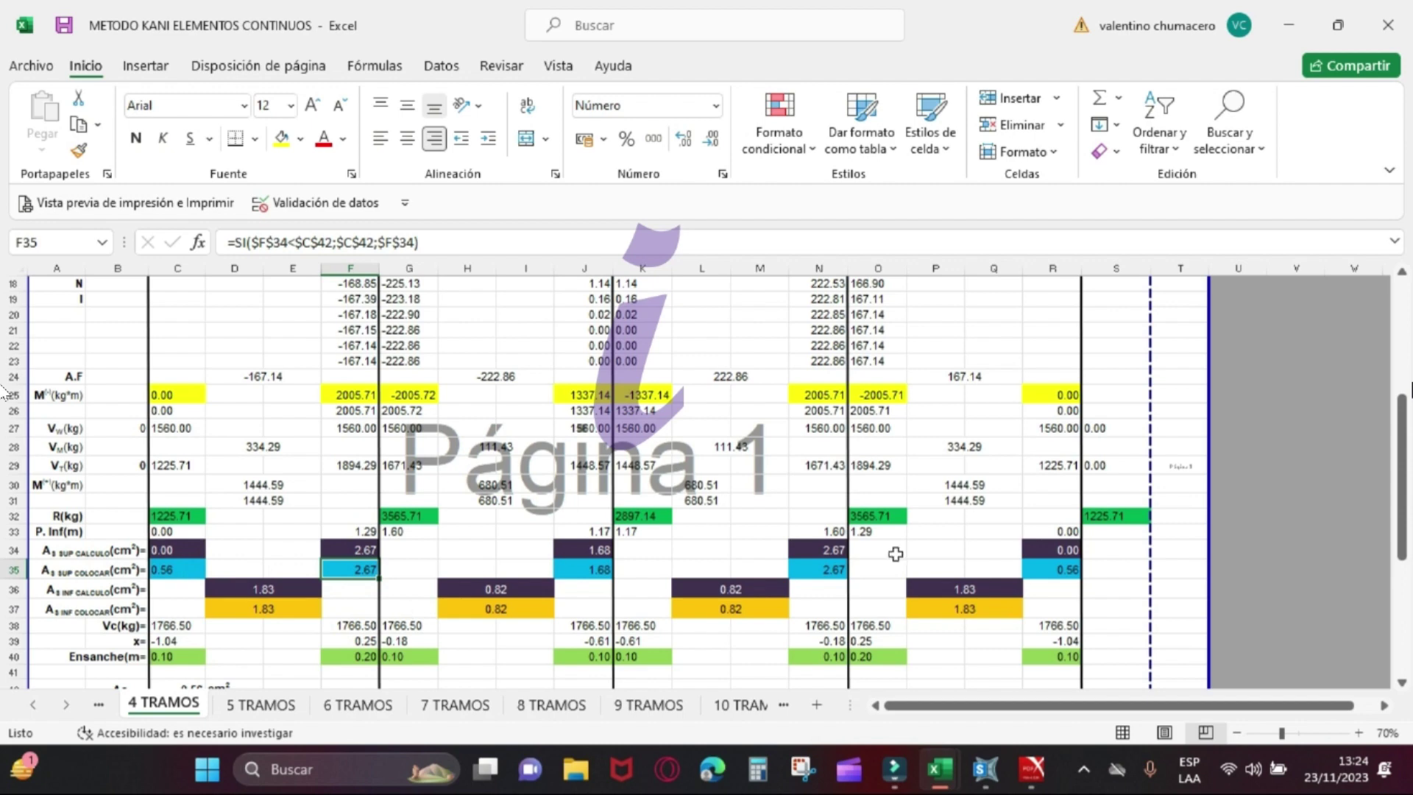
drag(1402, 441, 1404, 495)
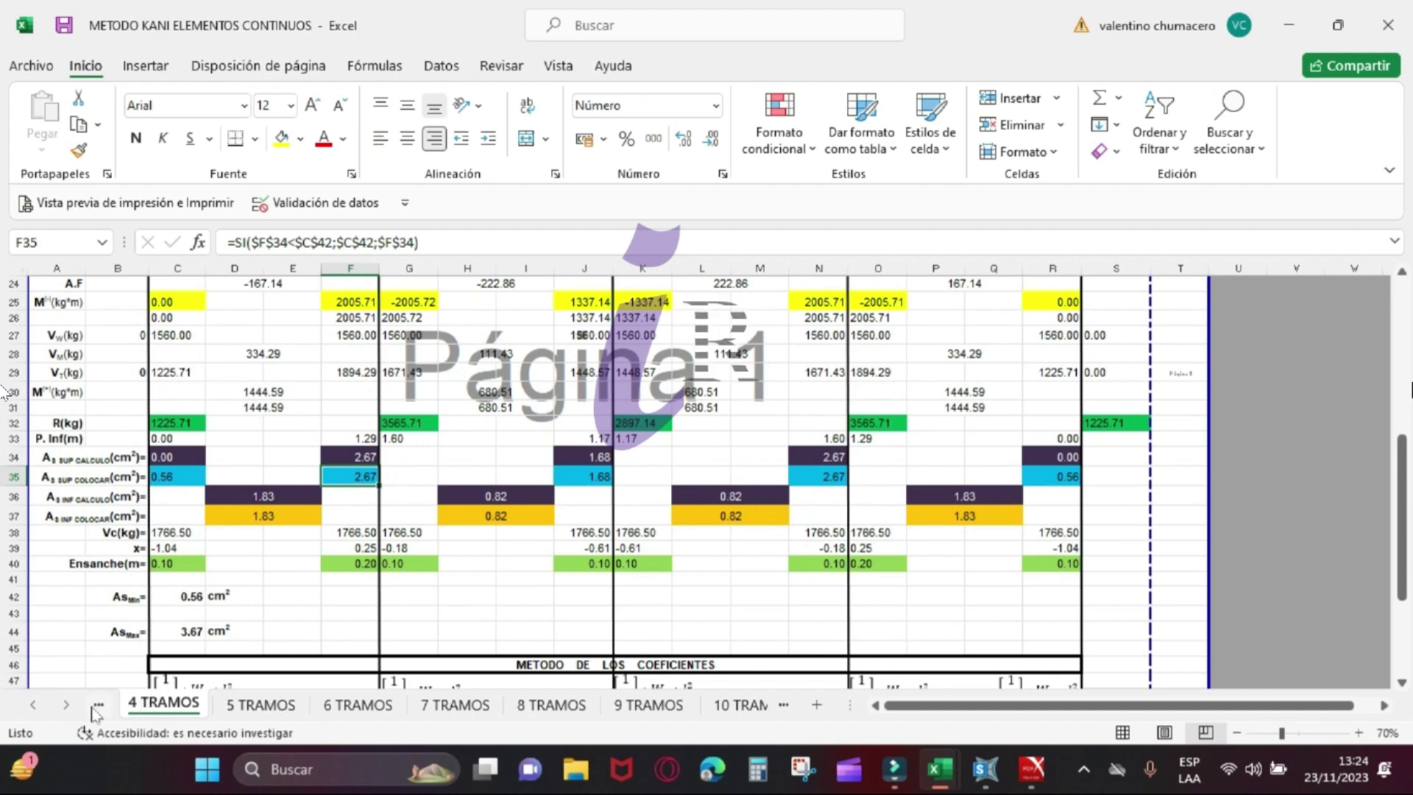
click(34, 705)
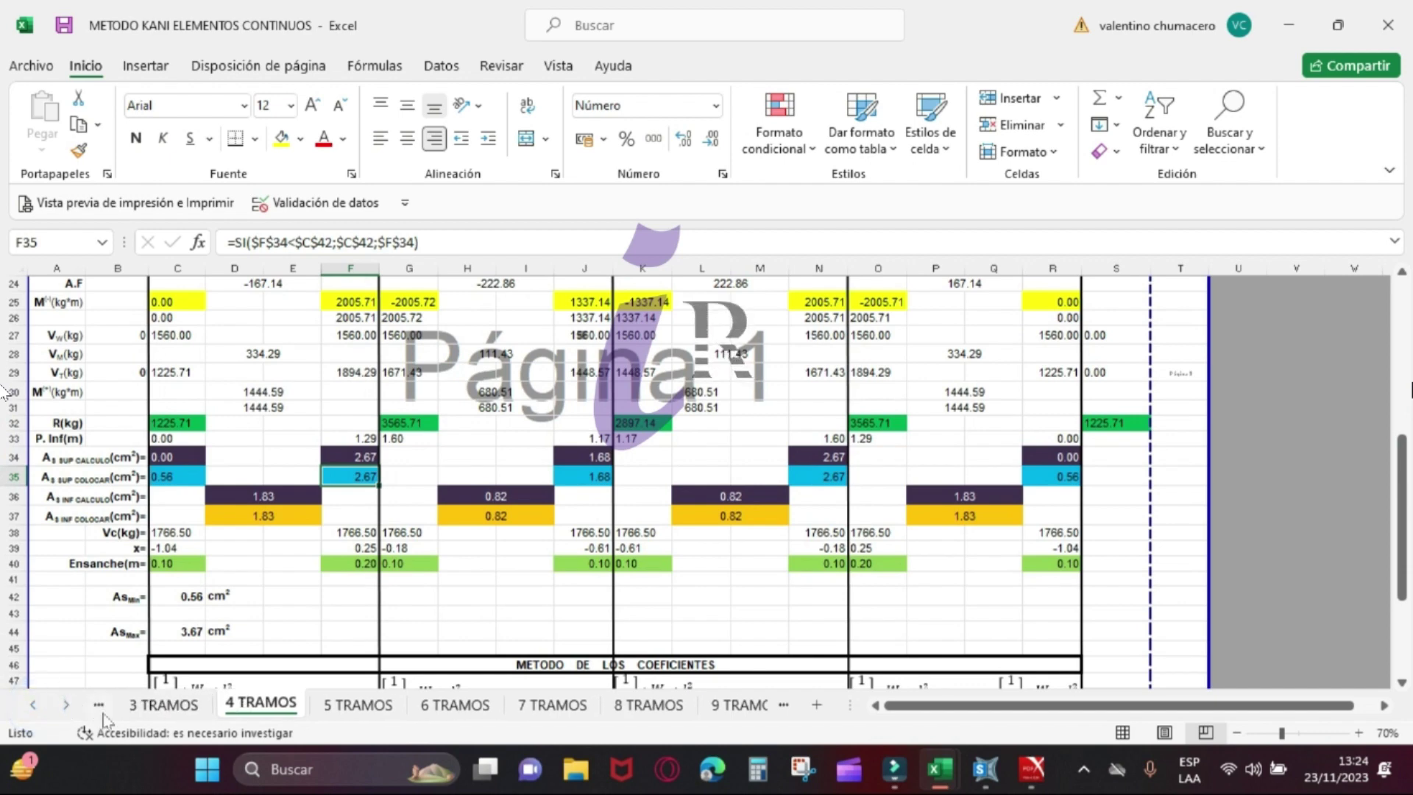
click(35, 705)
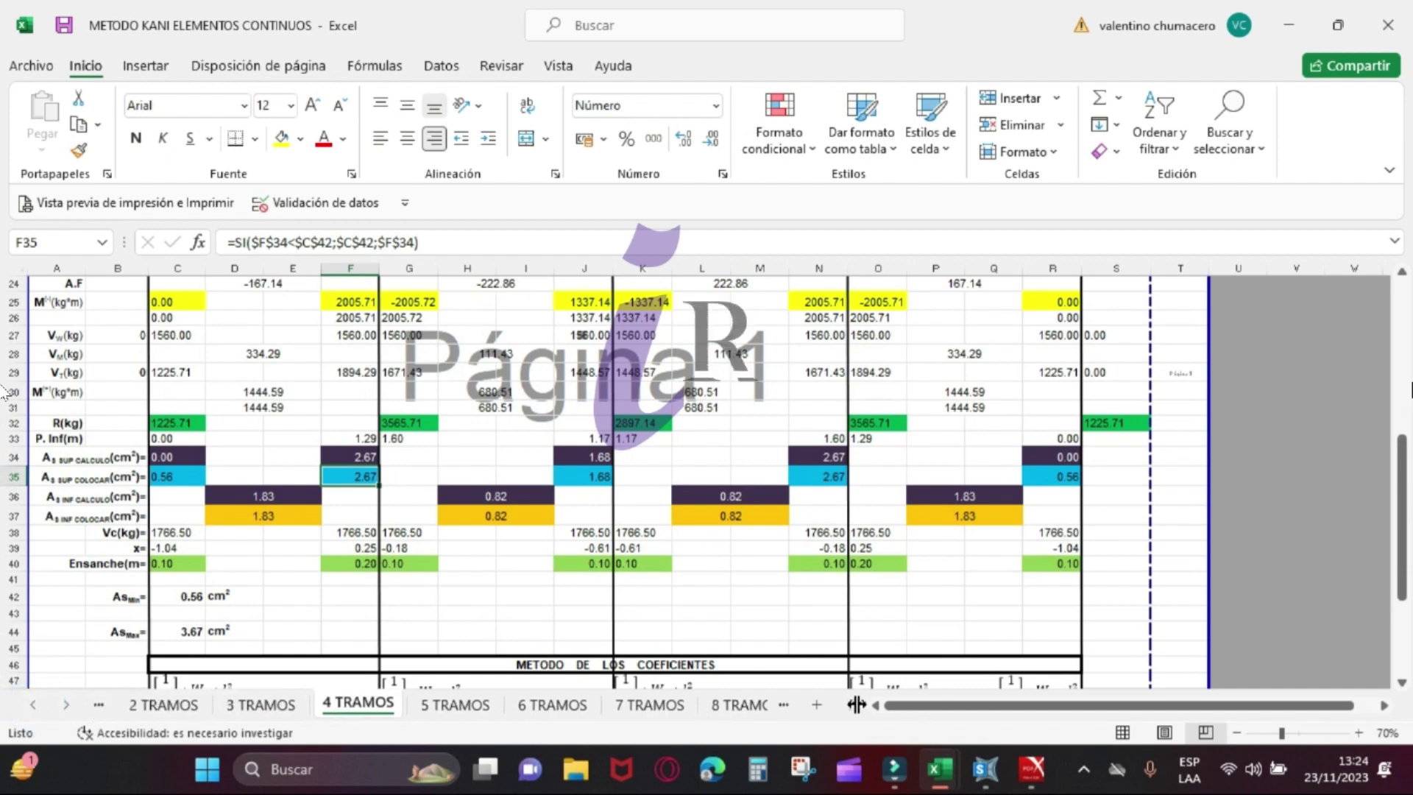
drag(850, 705, 976, 699)
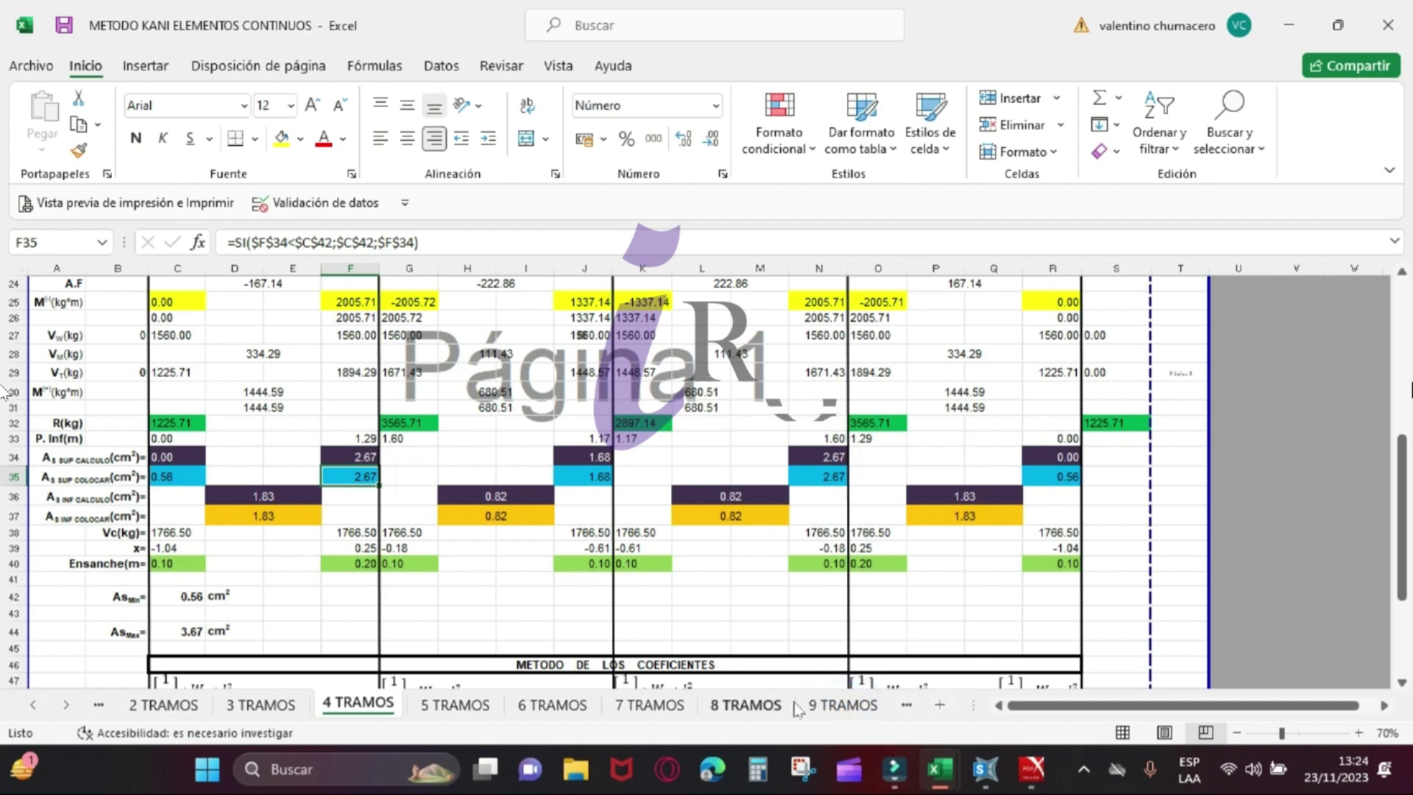
click(845, 705)
click(668, 708)
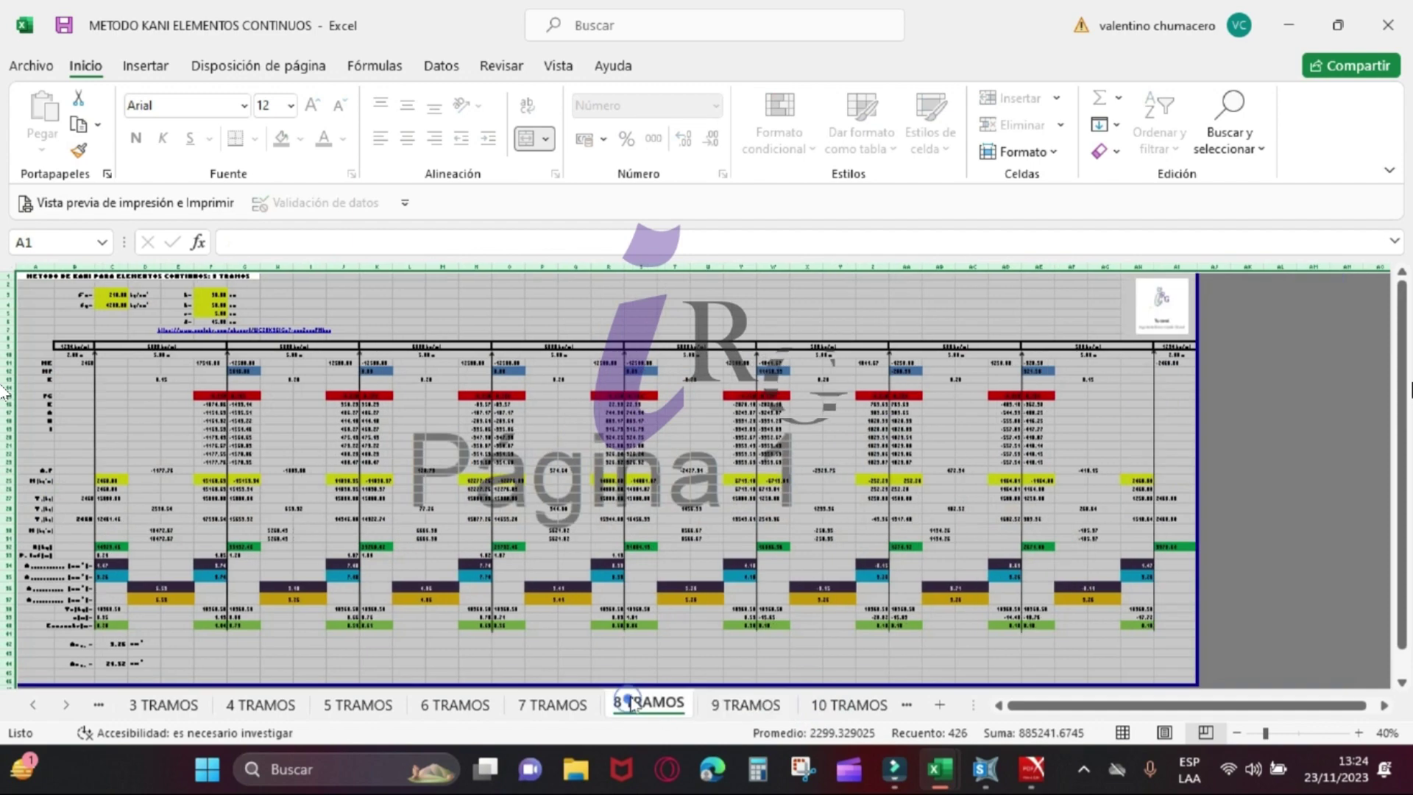
click(228, 707)
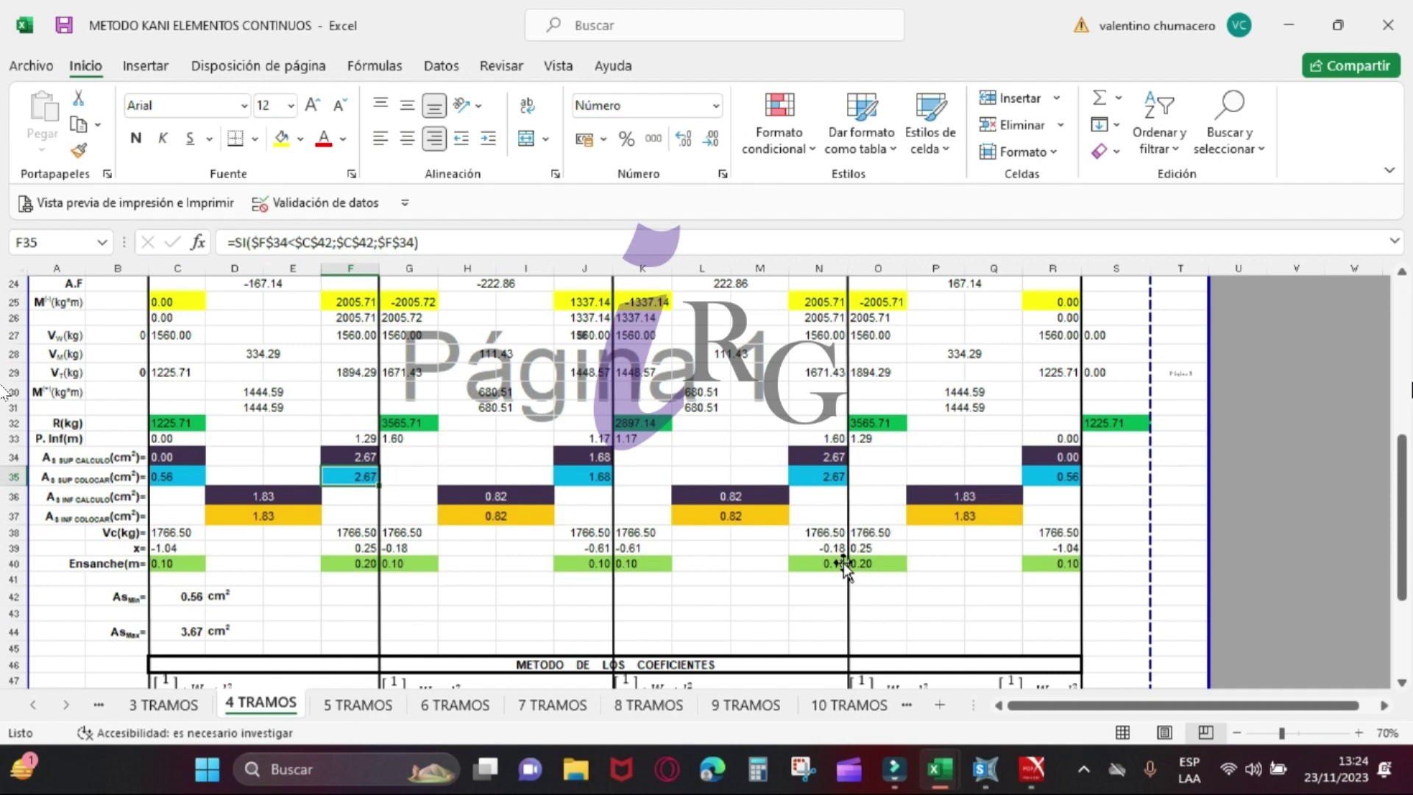
scroll(844, 562, up, 3)
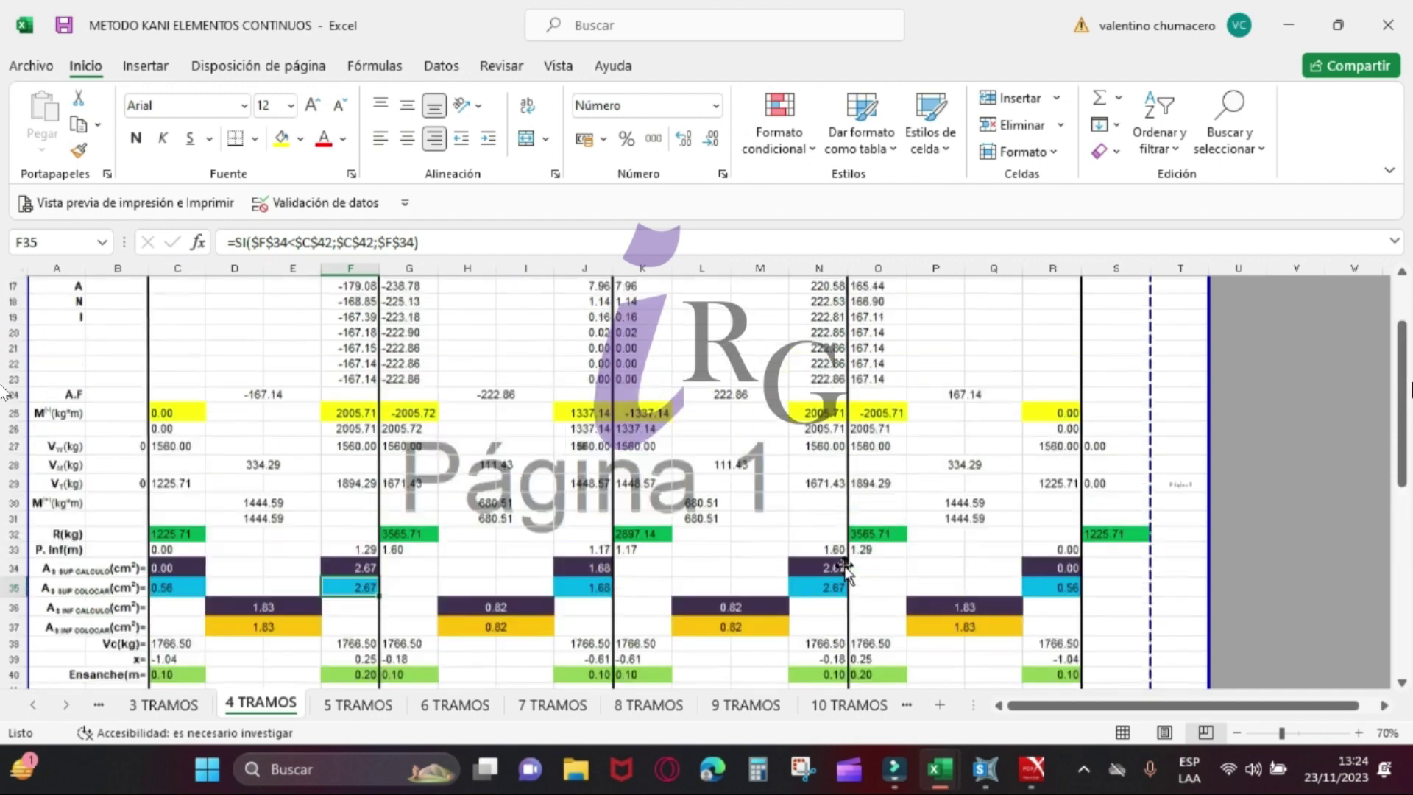
scroll(657, 485, up, 5)
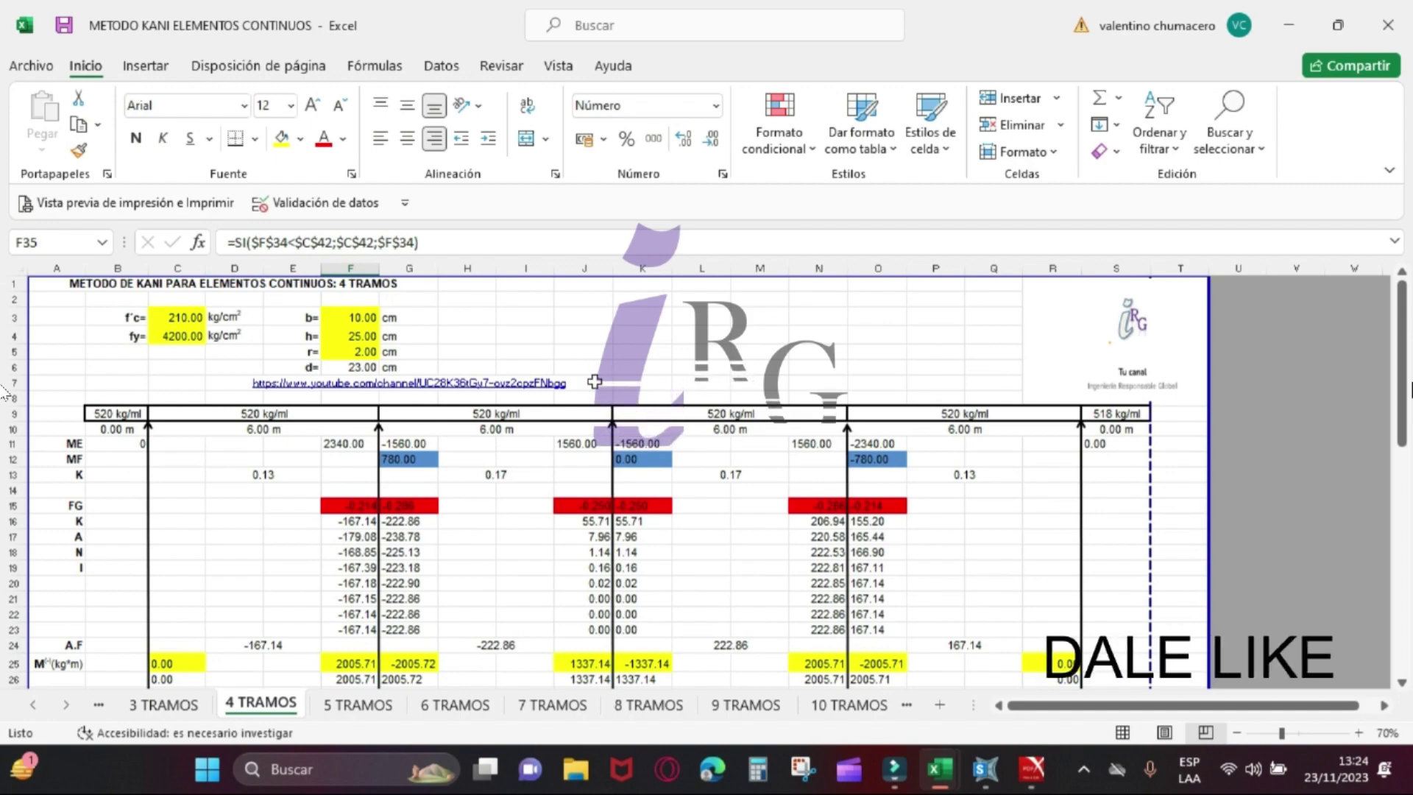
scroll(593, 381, down, 6)
scroll(593, 381, down, 6)
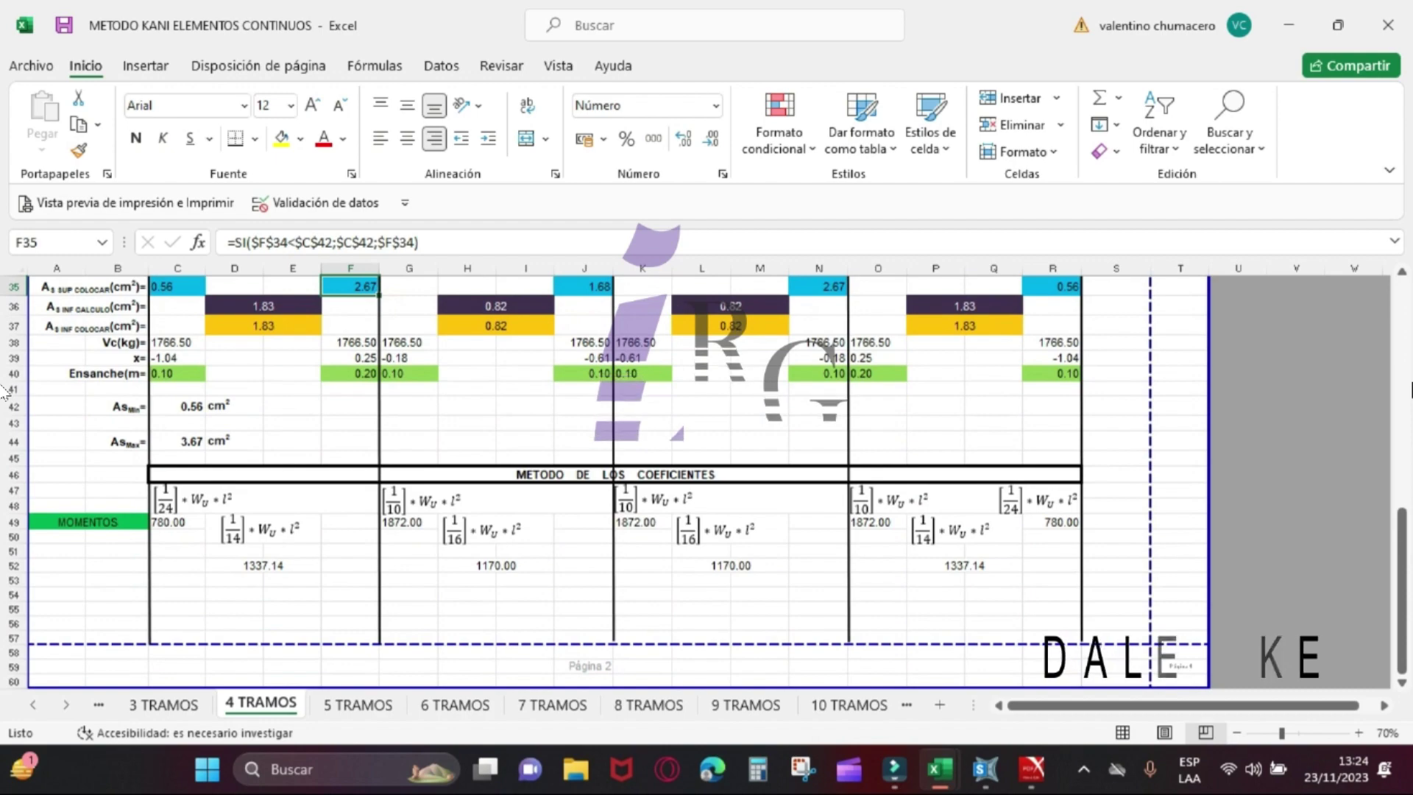
click(358, 705)
click(455, 704)
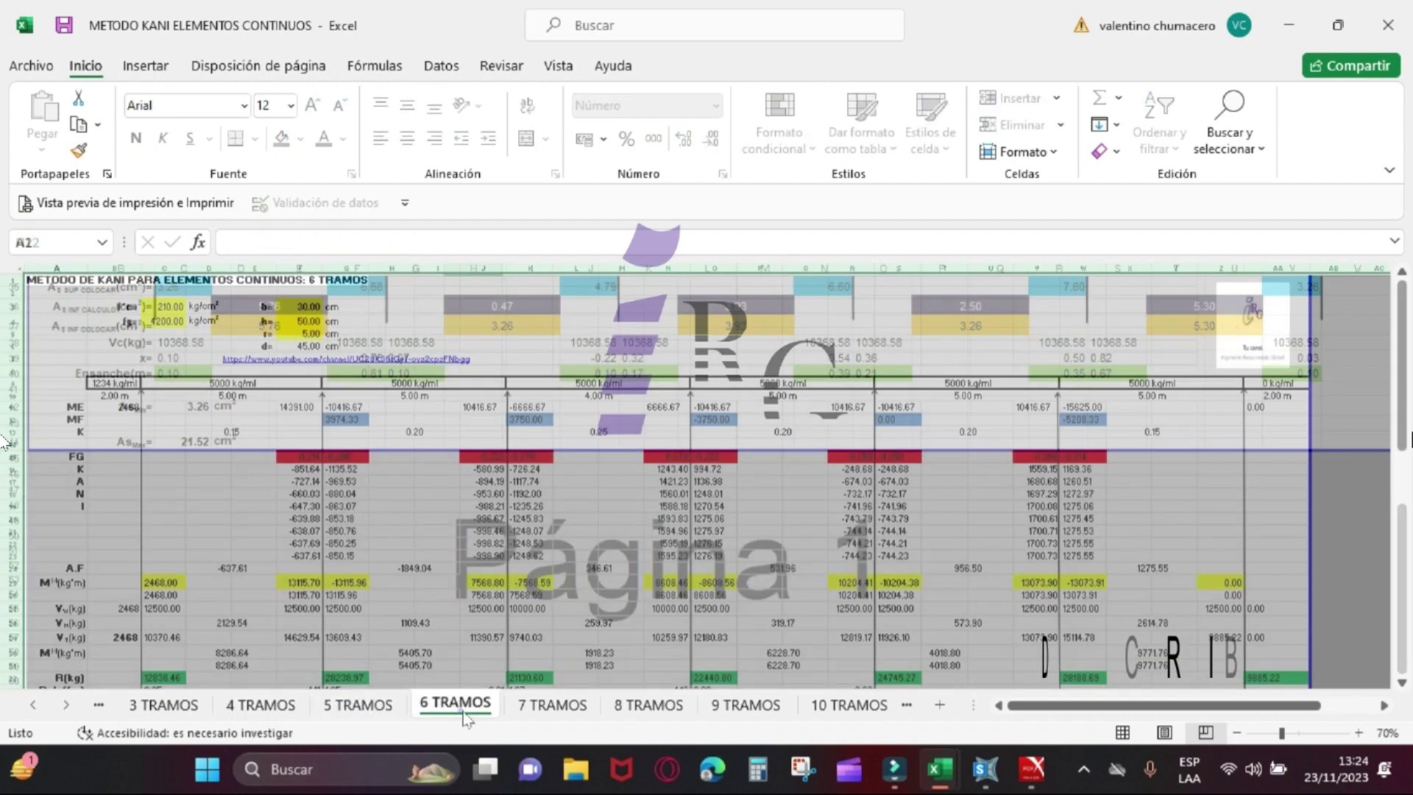
click(261, 705)
scroll(473, 600, up, 3)
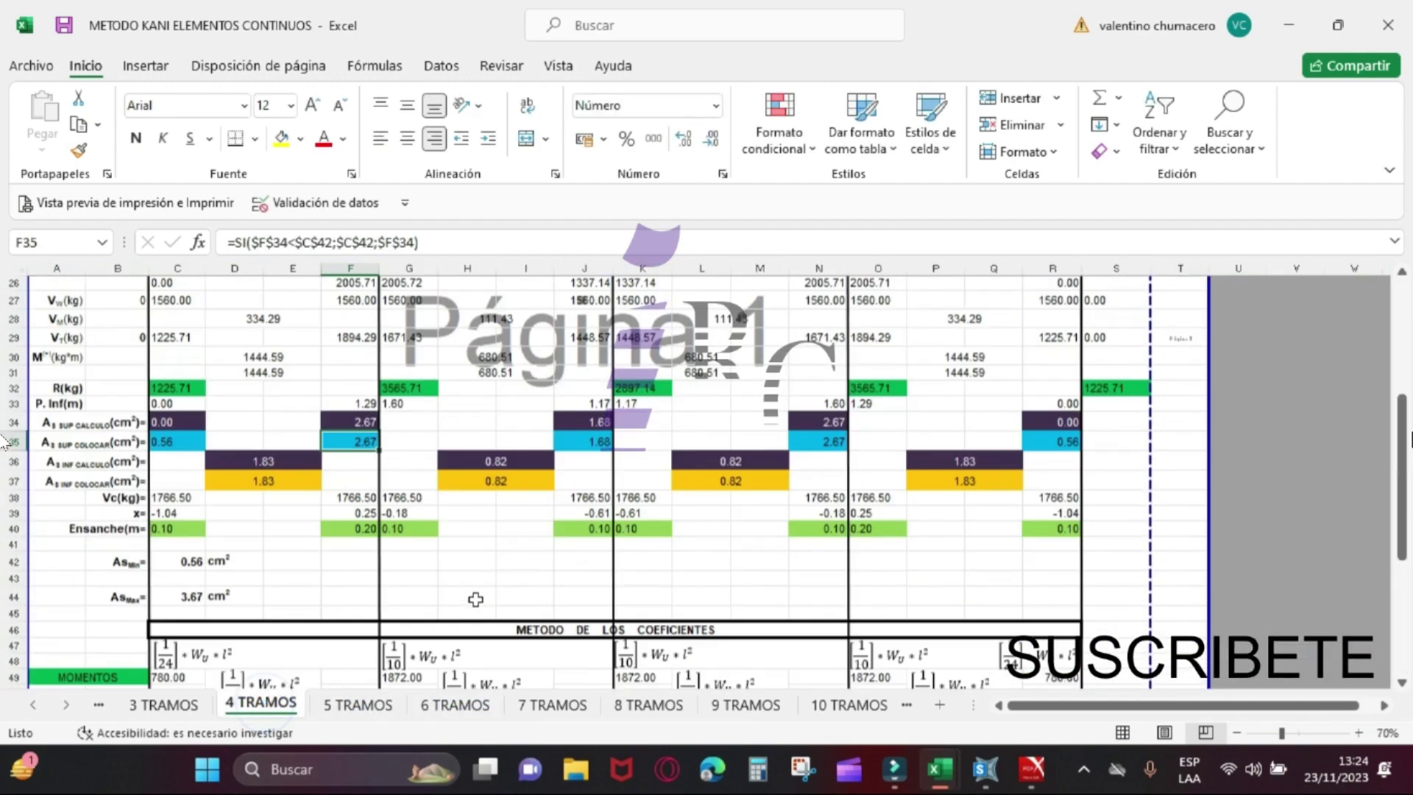
scroll(473, 600, up, 3)
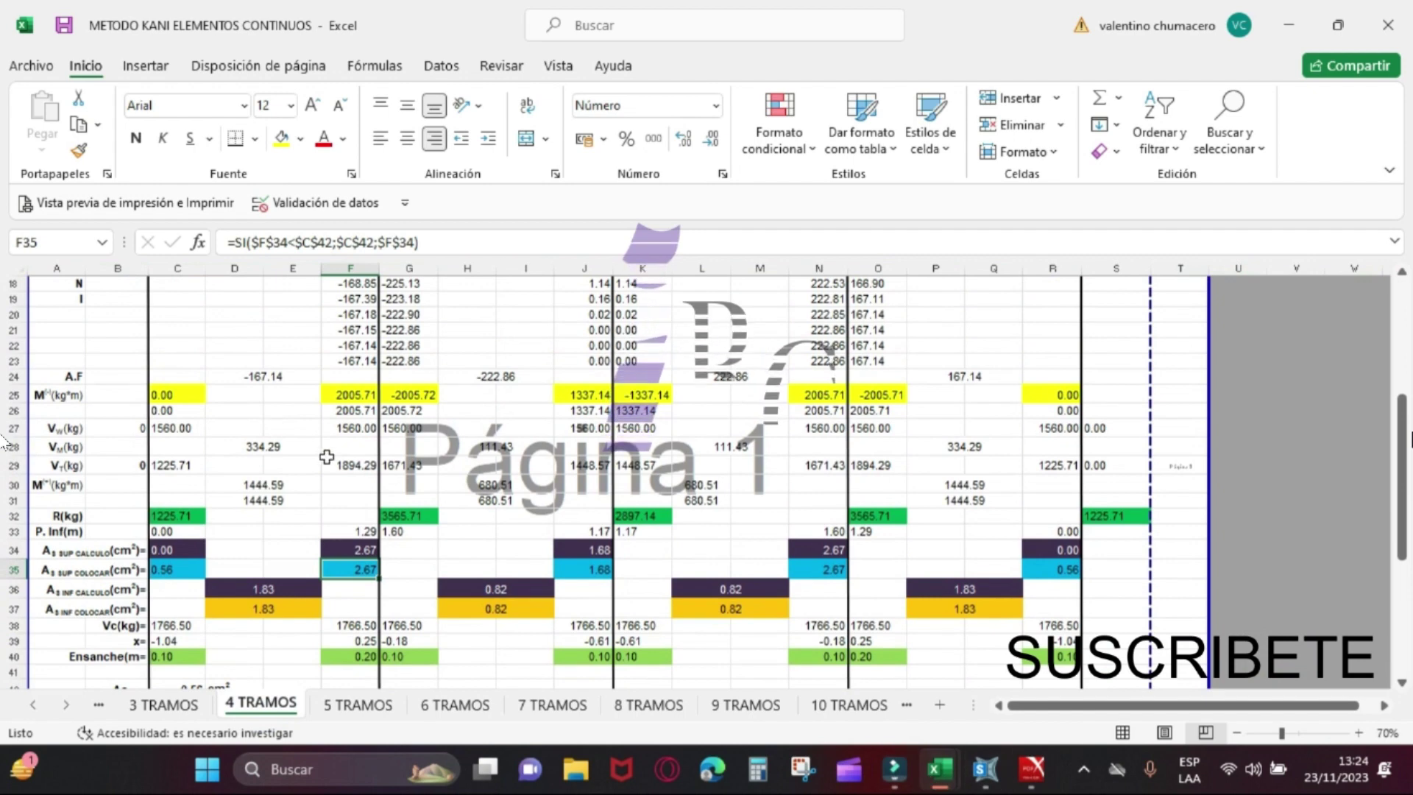
scroll(327, 457, up, 1)
scroll(327, 457, up, 3)
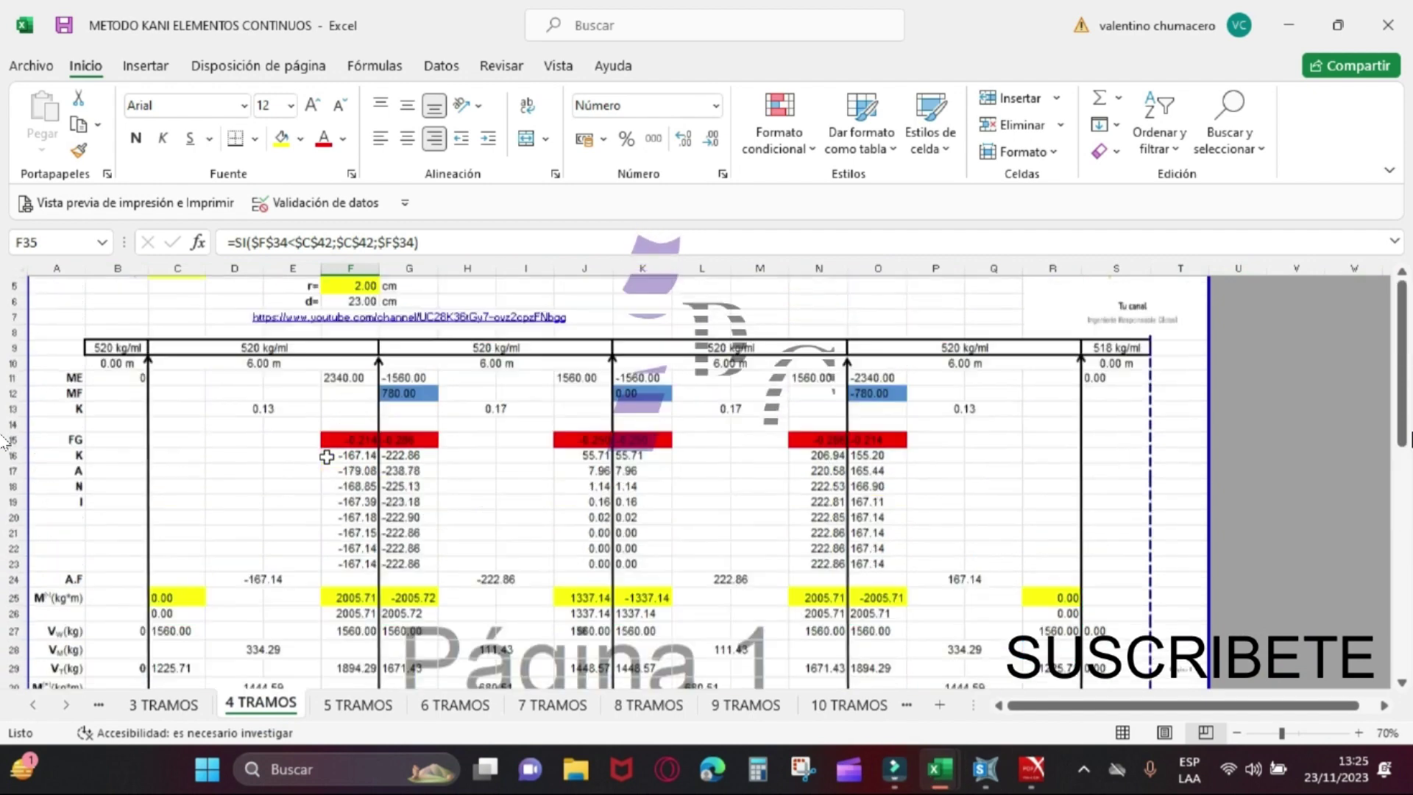
scroll(327, 457, up, 2)
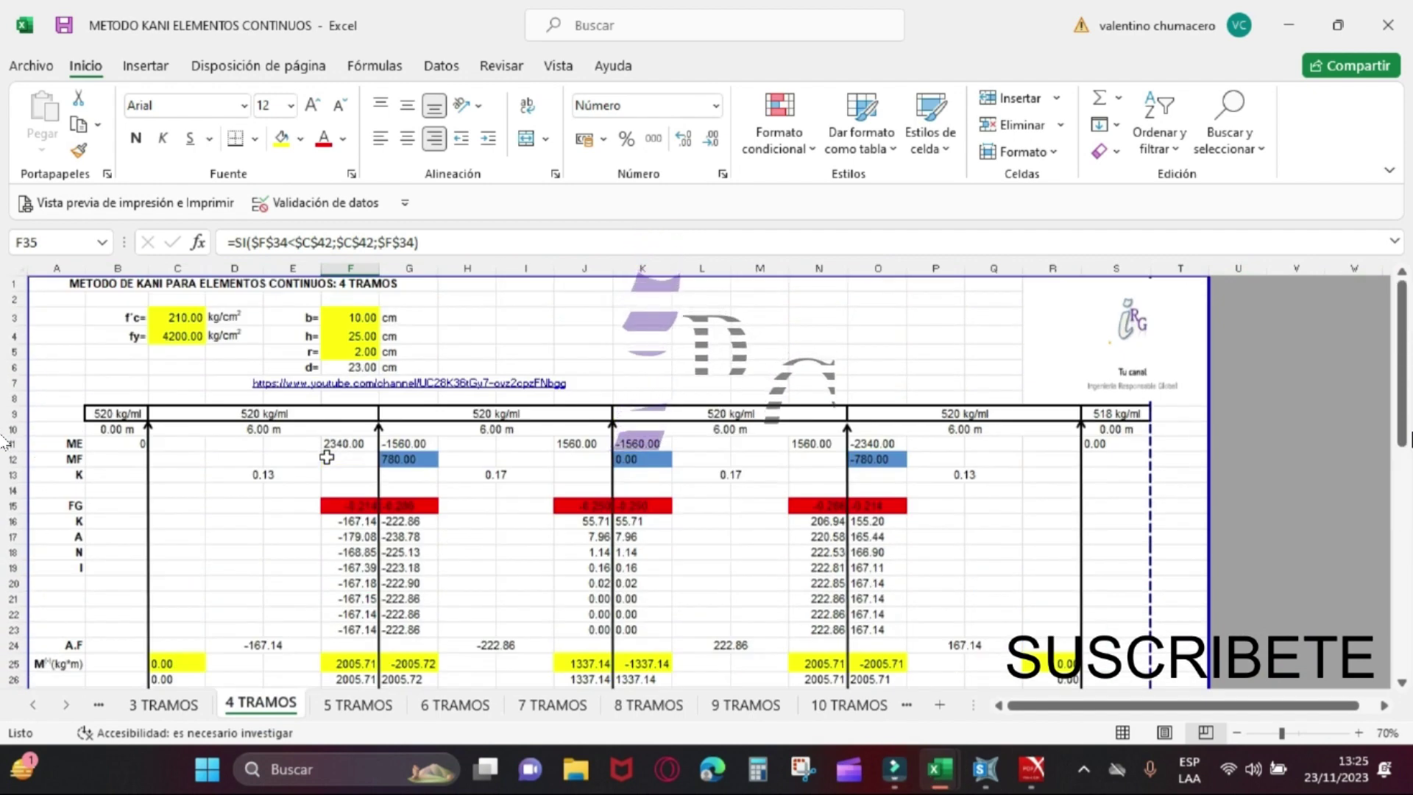